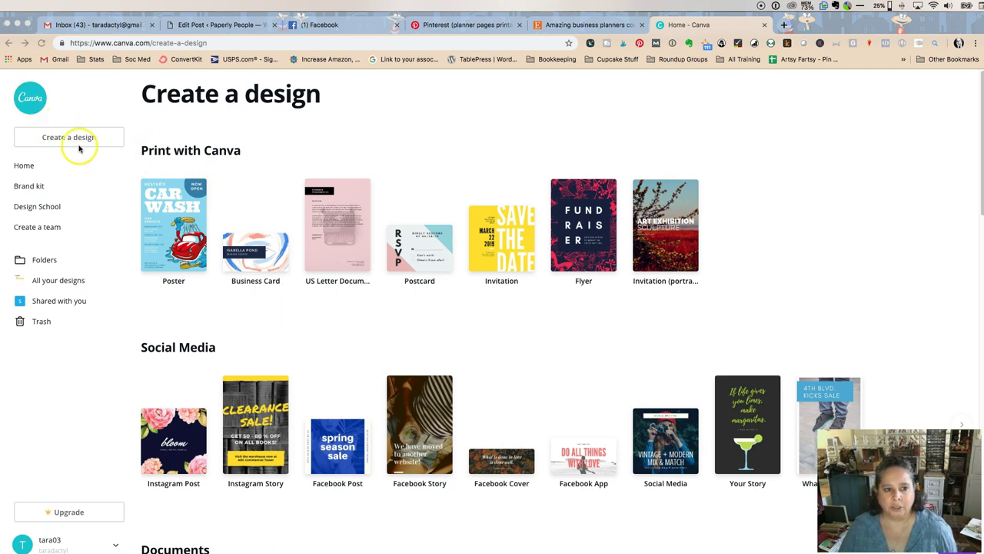
- Return to the Canva home page and look over the suggested design types and the existing designs
left_click(26, 166)
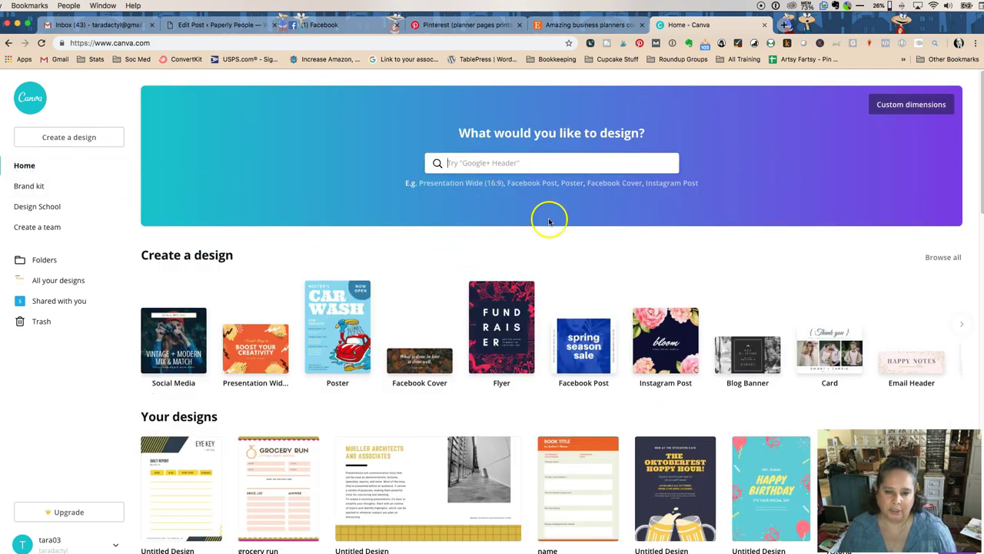
left_click(505, 168)
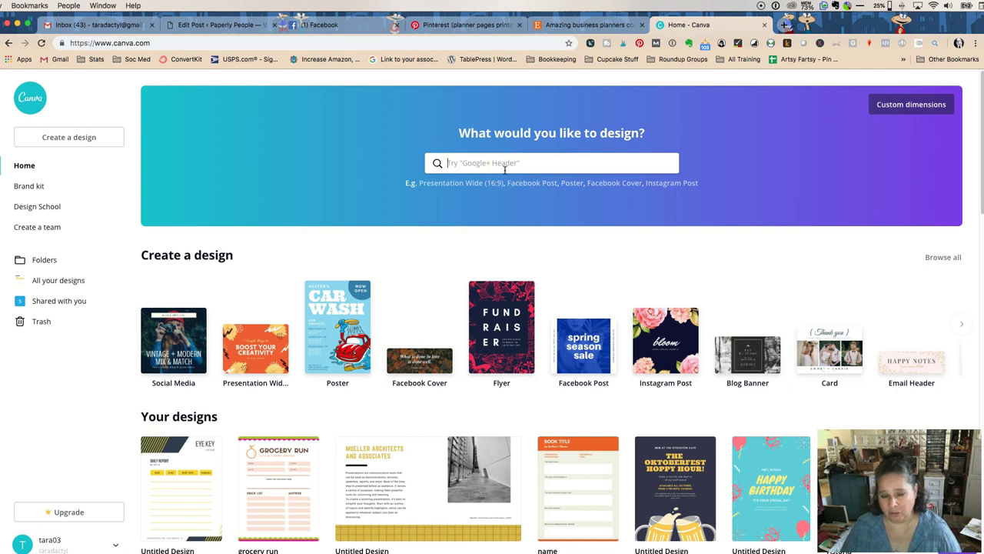
scroll(315, 323, "down", 1)
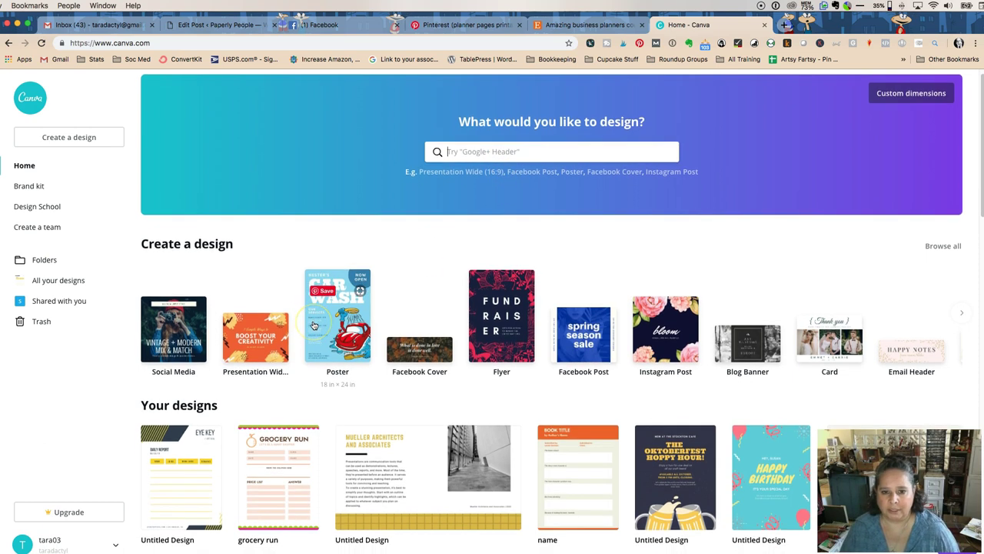
scroll(314, 326, "down", 3)
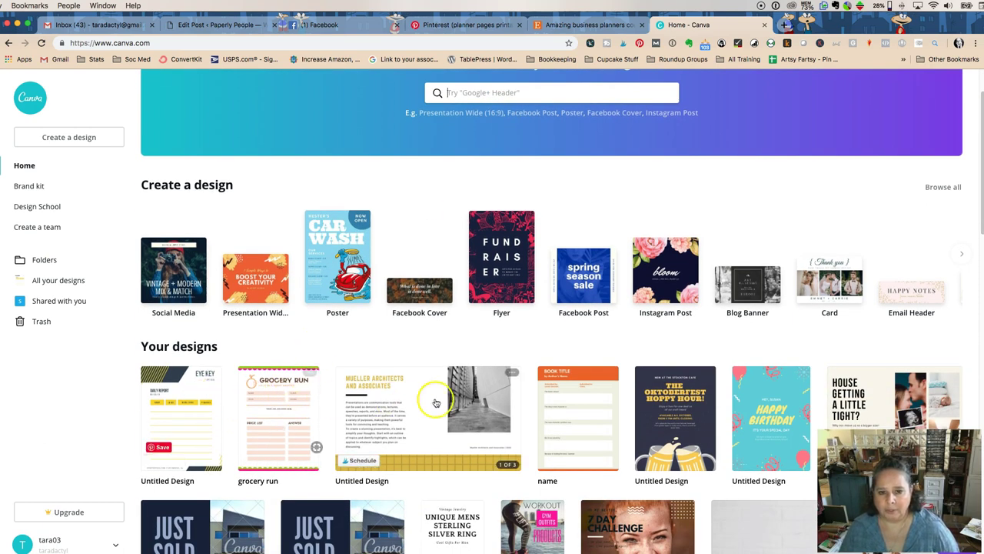
scroll(661, 355, "down", 8)
scroll(651, 351, "down", 12)
scroll(652, 352, "up", 20)
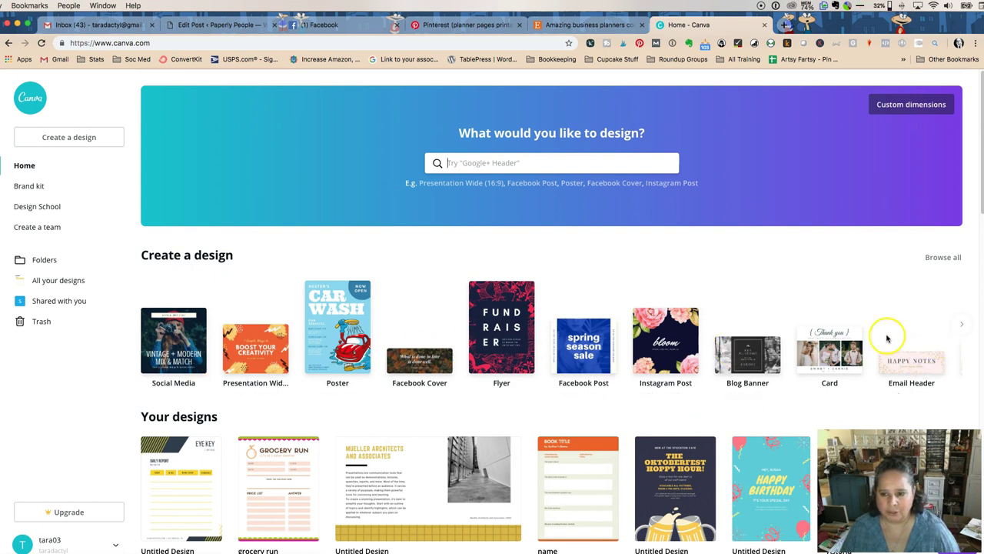
- Look through the design types offered in the Create a design carousel, from social media to documents and brochures
left_click(962, 330)
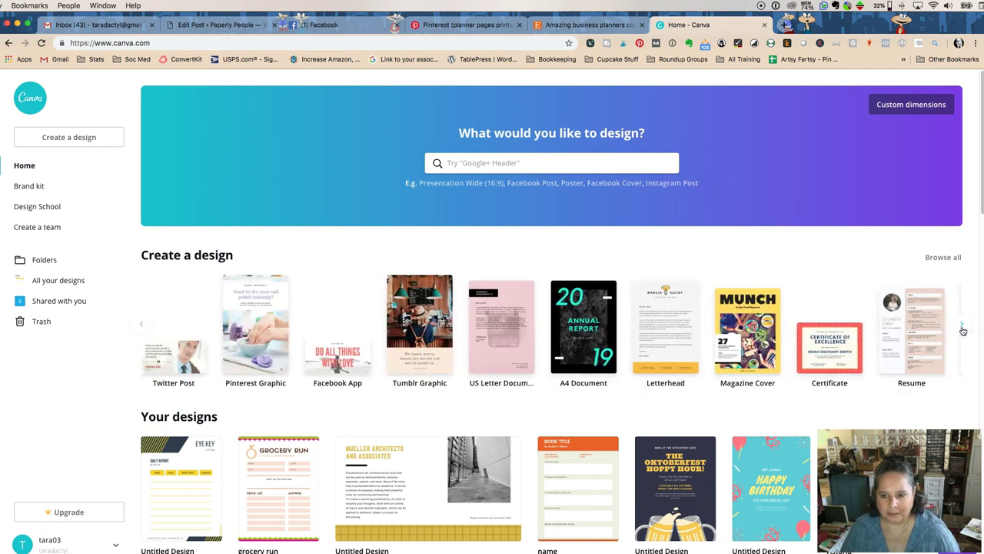
left_click(962, 330)
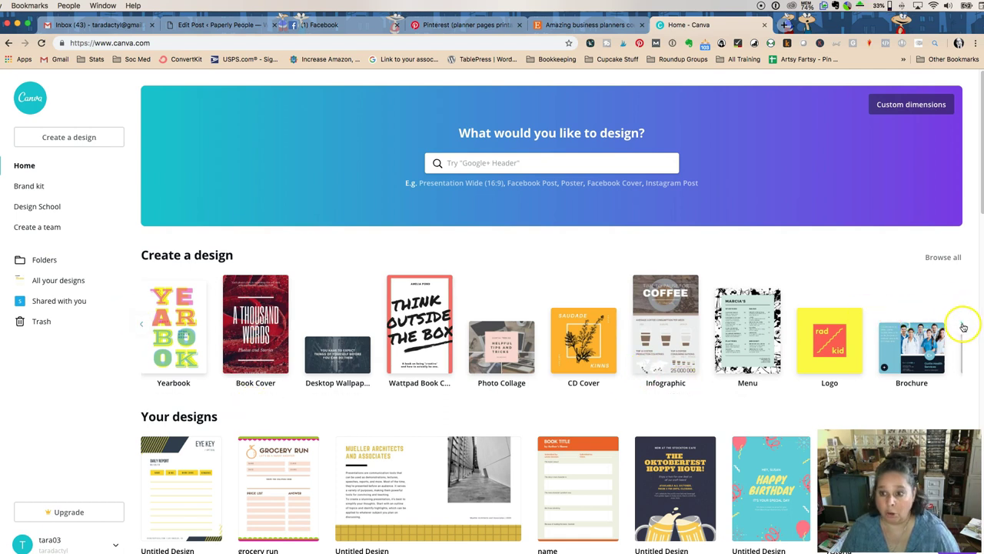
left_click(962, 324)
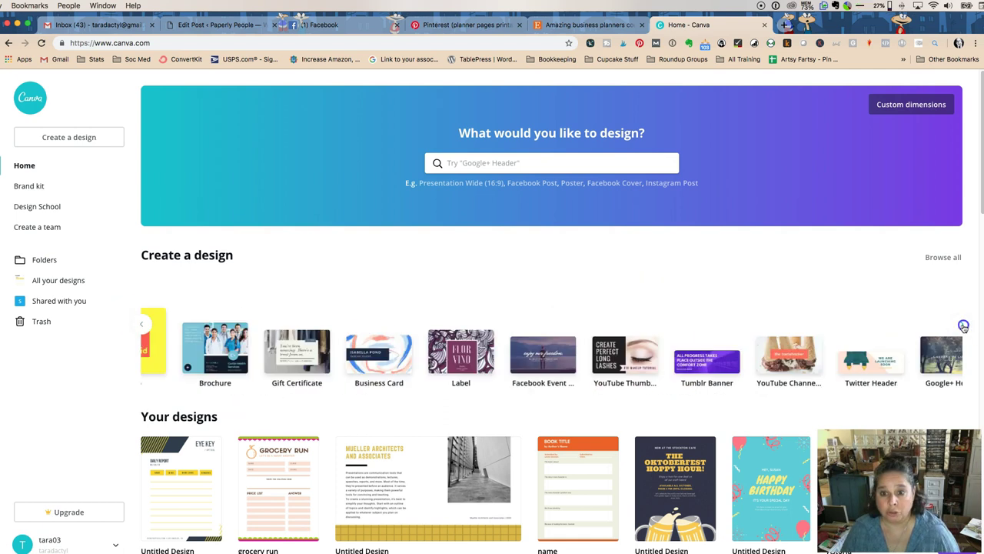
left_click(137, 323)
left_click(138, 325)
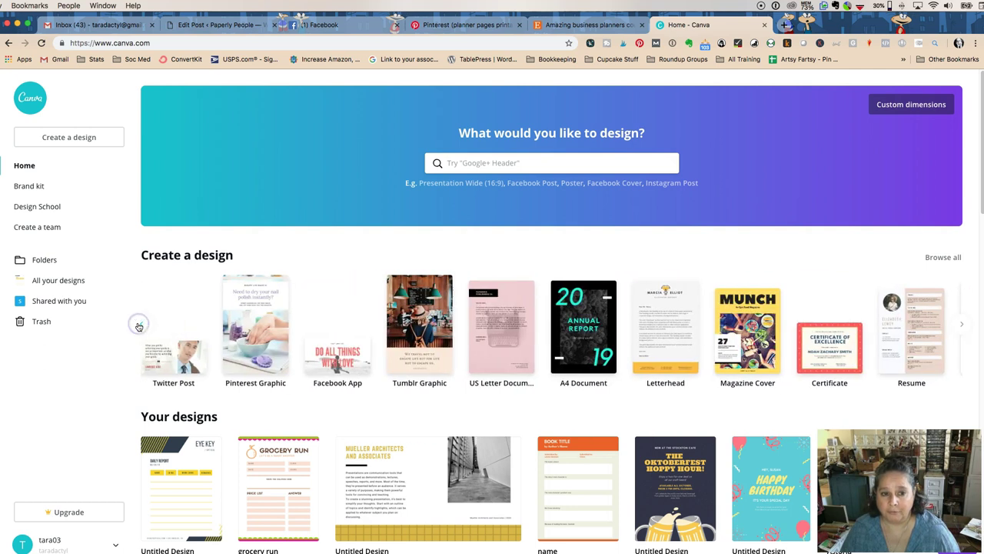
left_click(137, 324)
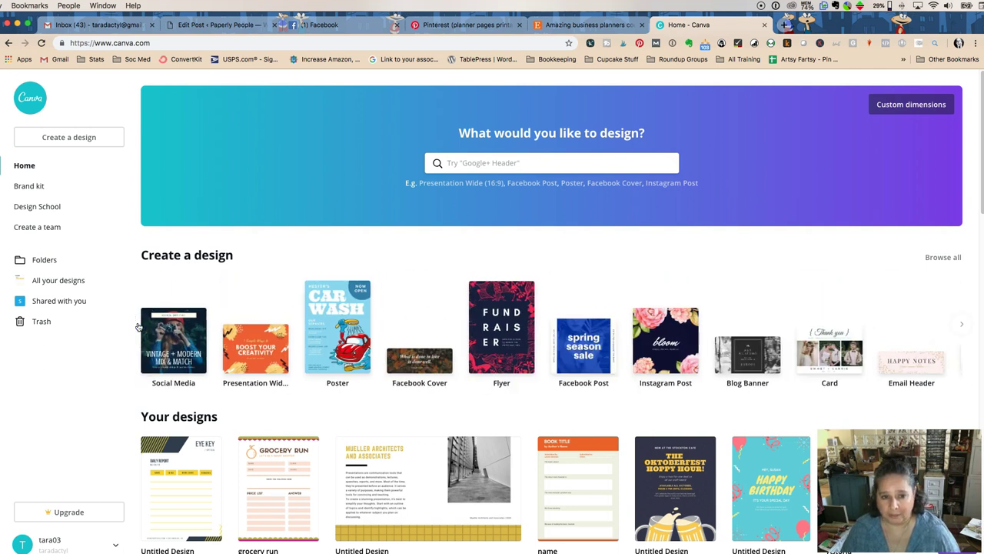
left_click(138, 326)
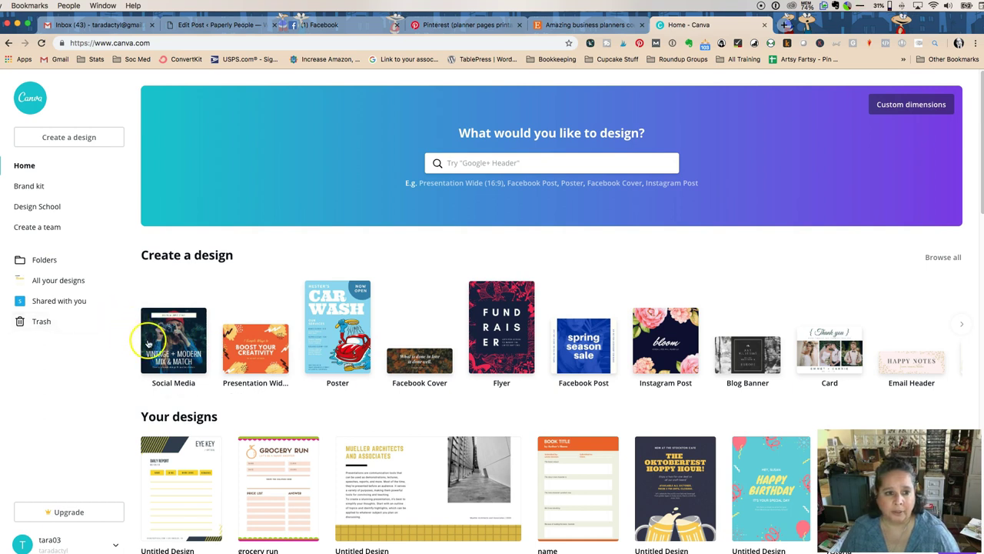
left_click(961, 324)
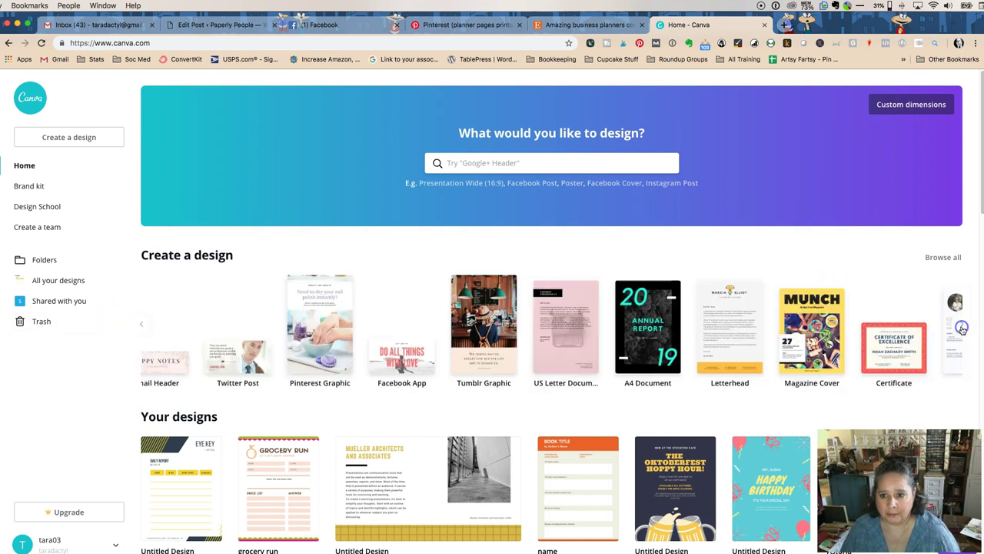
left_click(673, 339)
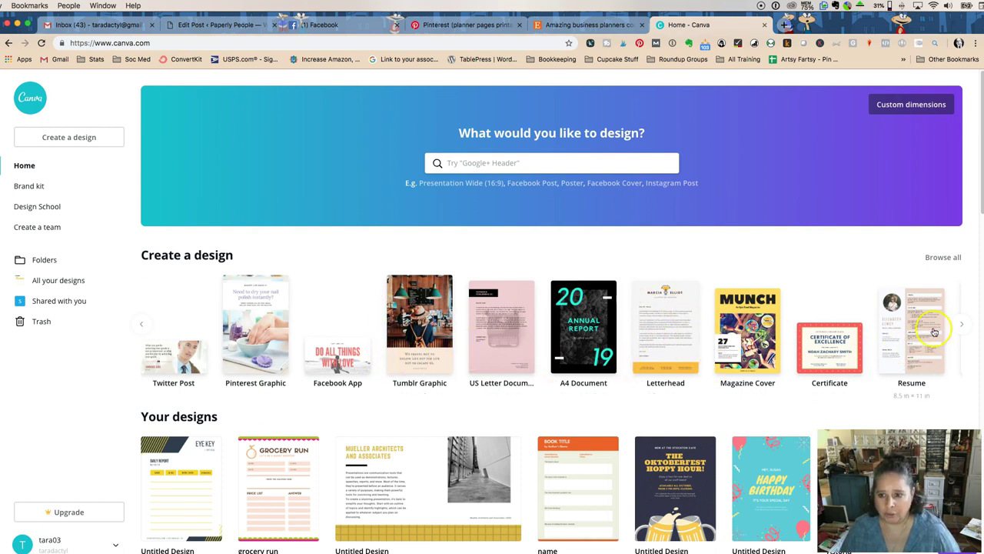
left_click(961, 324)
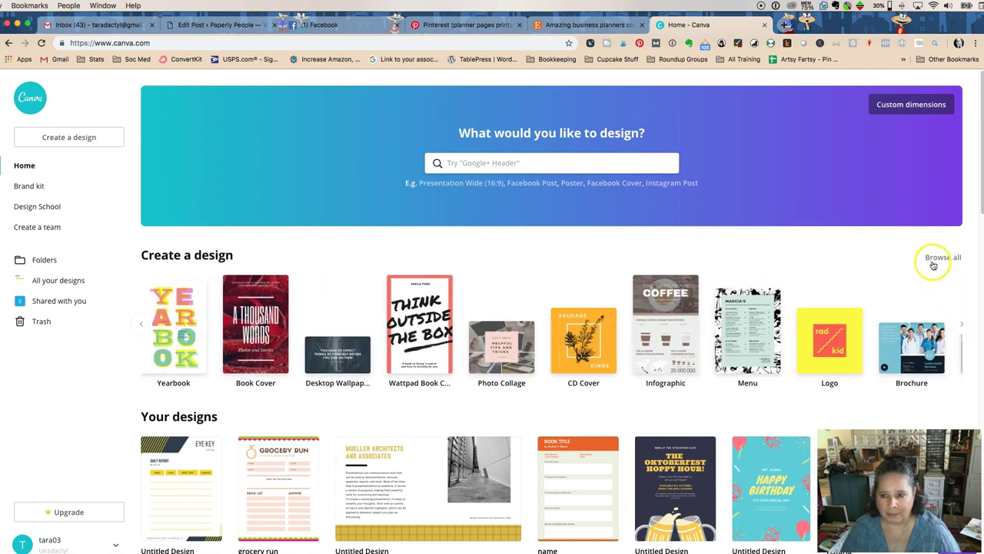
- Show all design types and start a new Daily Report design from the Documents category
left_click(927, 265)
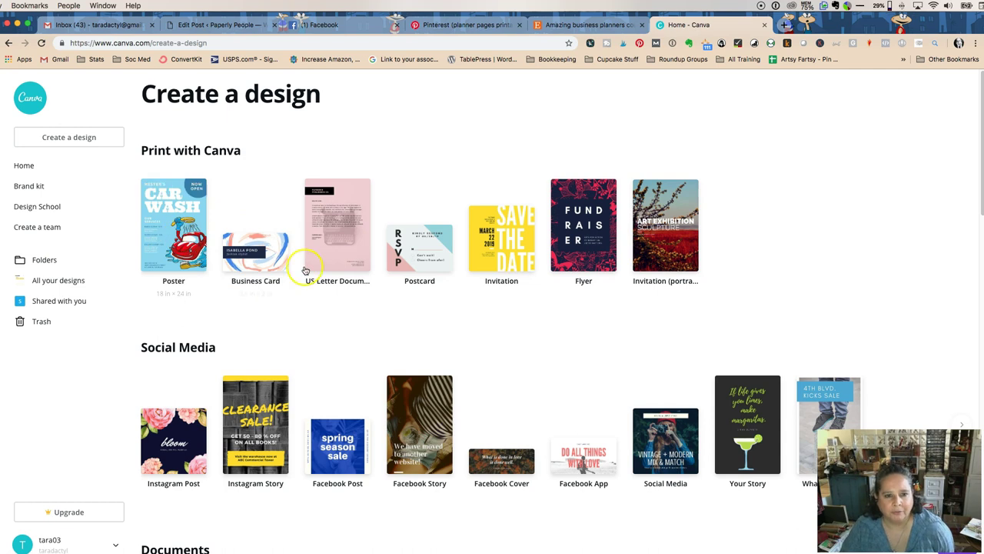
scroll(625, 284, "down", 1)
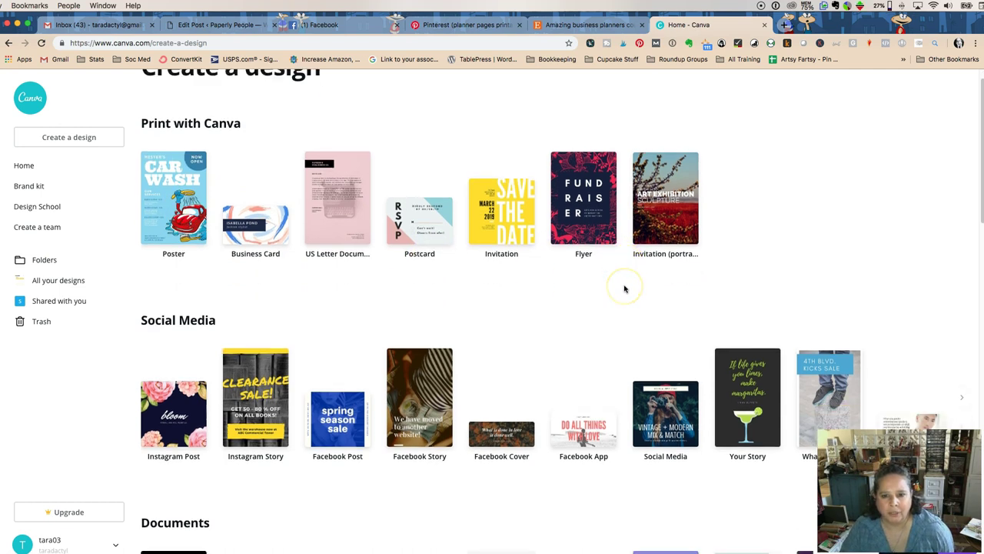
scroll(624, 289, "down", 5)
scroll(624, 288, "down", 6)
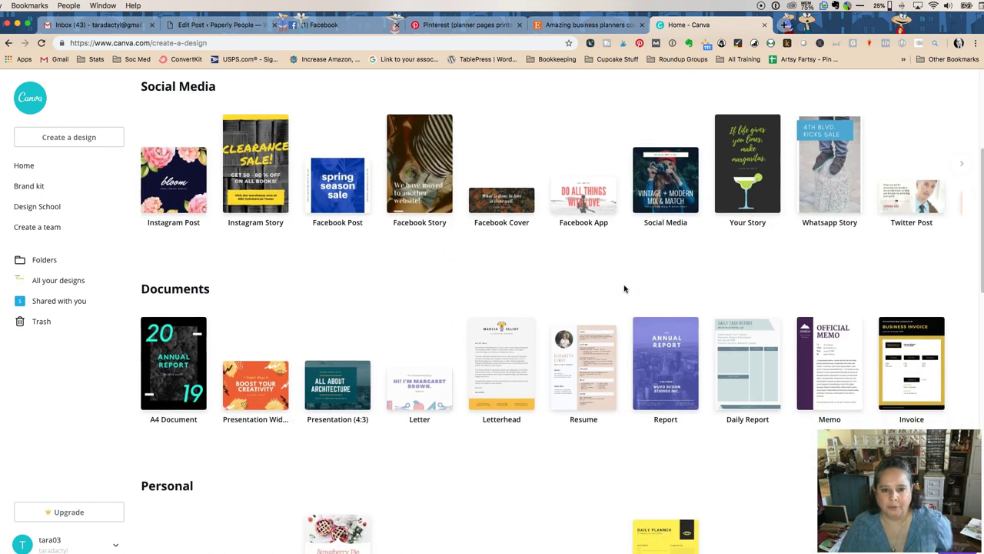
scroll(625, 289, "up", 1)
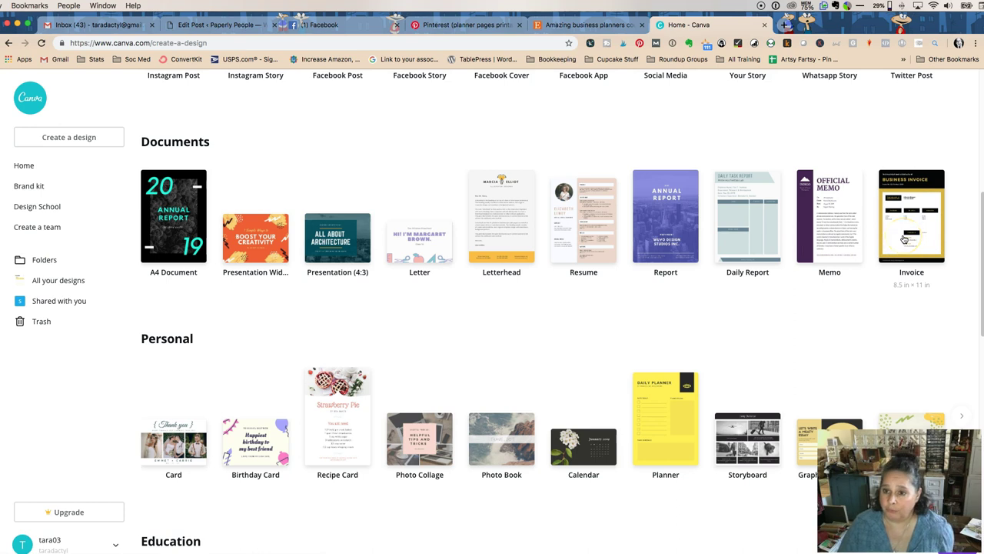
left_click(763, 222)
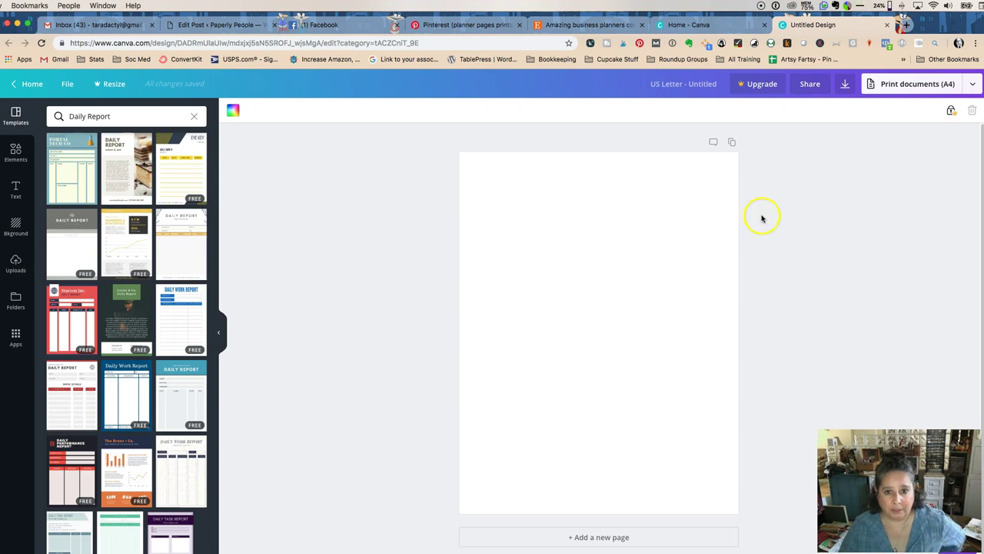
- Apply the yellow and navy Eye Key daily report template to the first page and add two blank pages
left_click(179, 176)
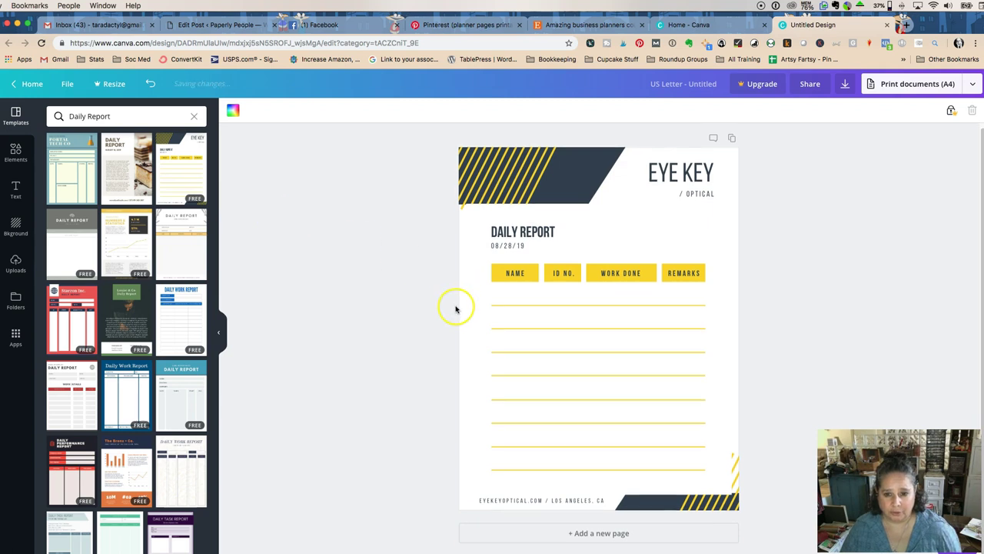
left_click(547, 528)
left_click(581, 532)
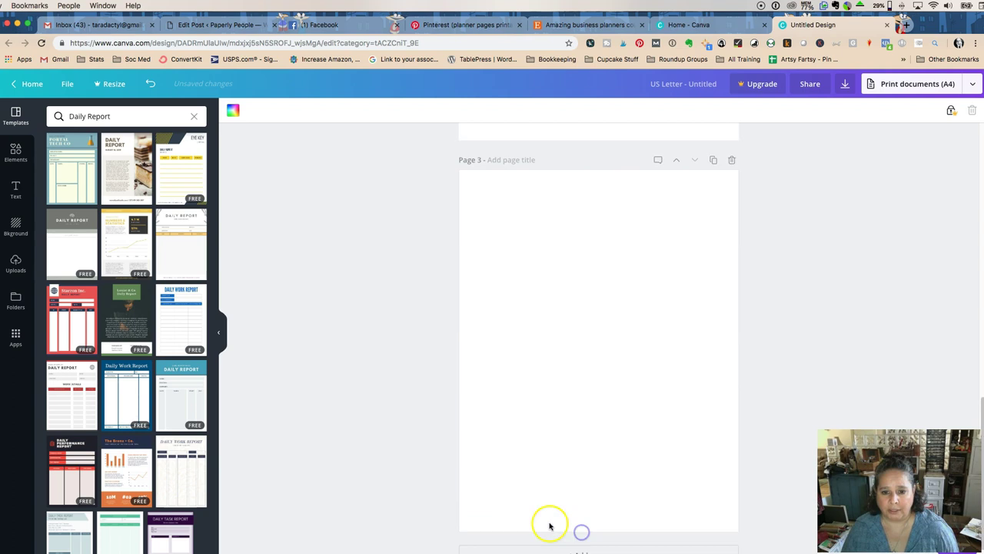
scroll(387, 381, "up", 10)
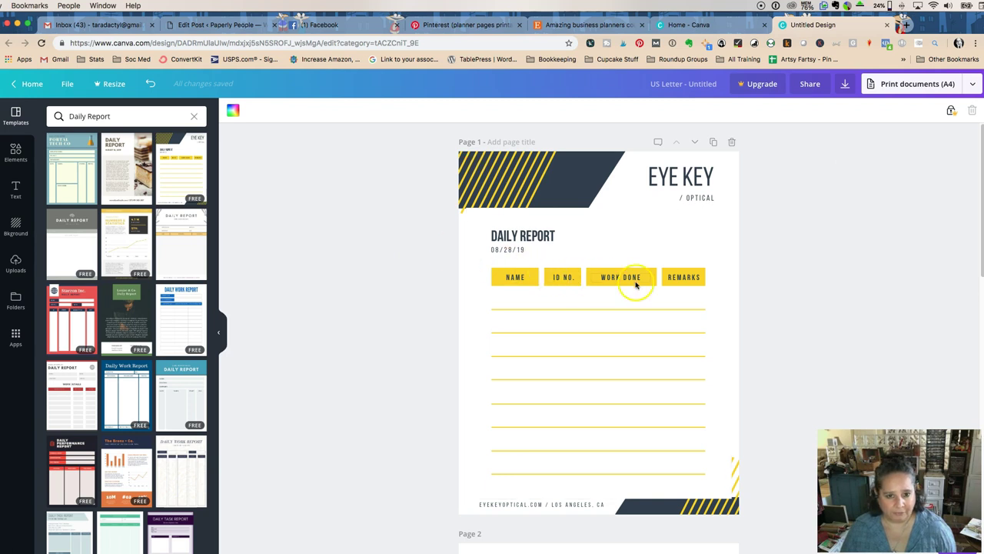
- Reposition the white background panel on page 1 so it sits just below the Eye Key header
left_click_drag(714, 488, 784, 439)
left_click_drag(762, 370, 670, 452)
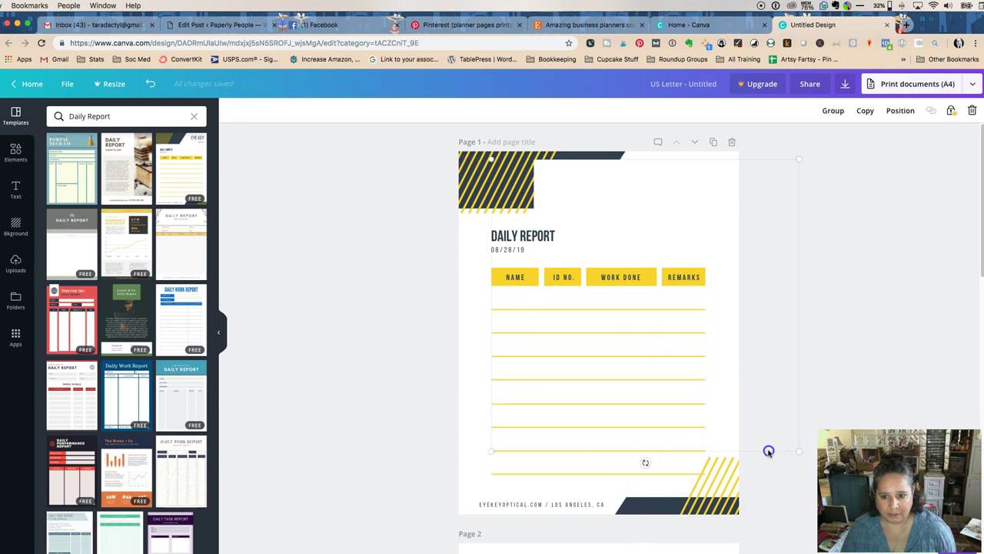
left_click(546, 173)
left_click_drag(547, 173, 479, 209)
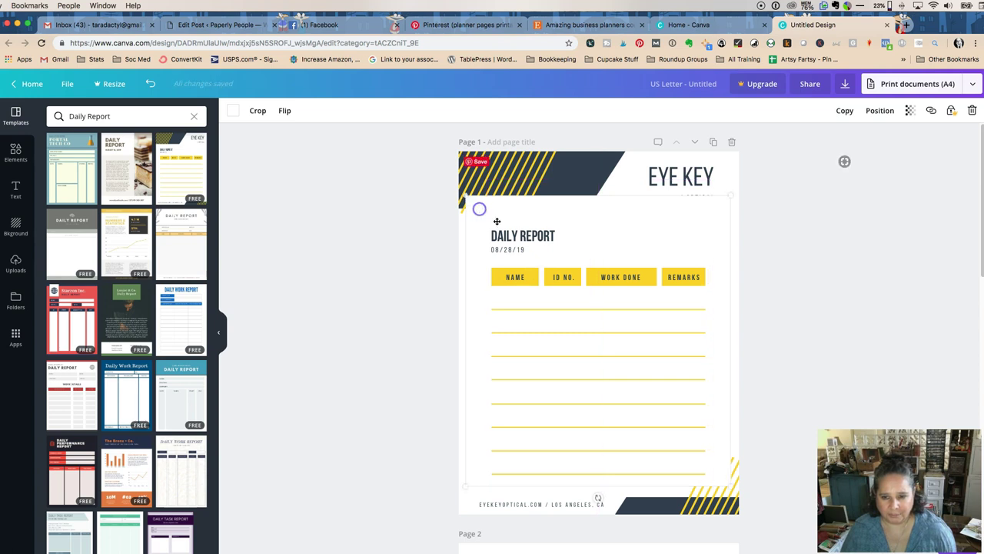
left_click(773, 282)
left_click_drag(682, 207, 681, 209)
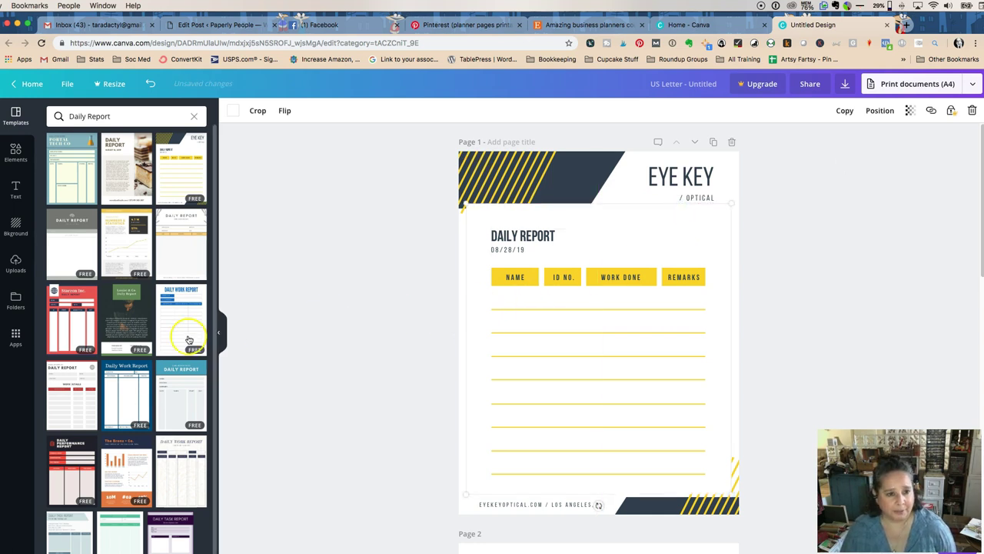
- Try the floral Daily Report template and the blue Daily Work Report template on page 2
scroll(515, 362, "down", 5)
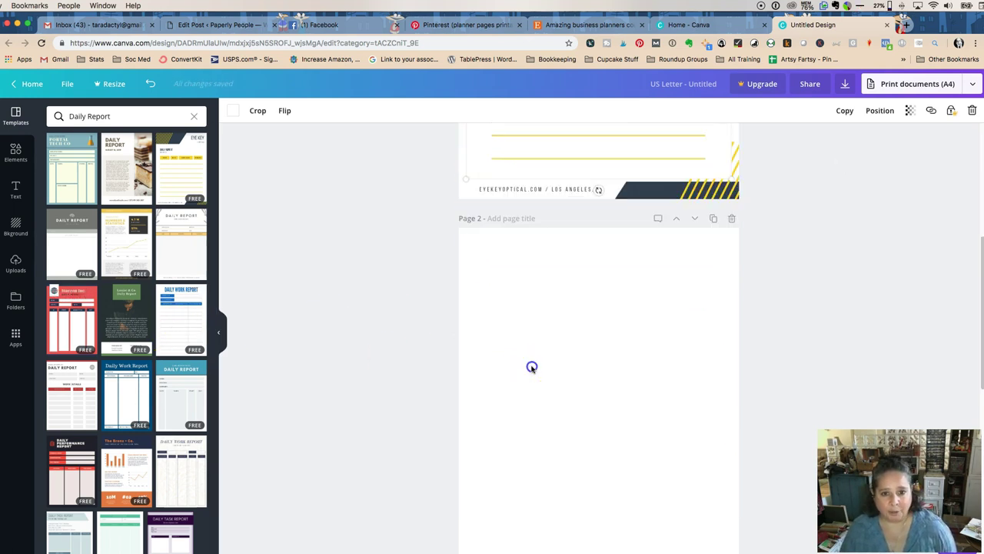
left_click(531, 367)
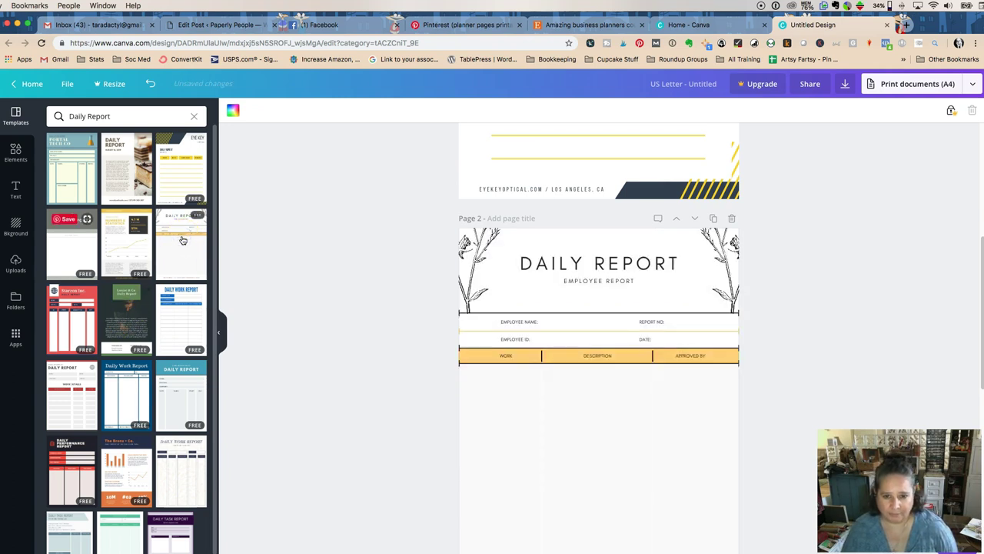
scroll(169, 292, "down", 1)
left_click(171, 302)
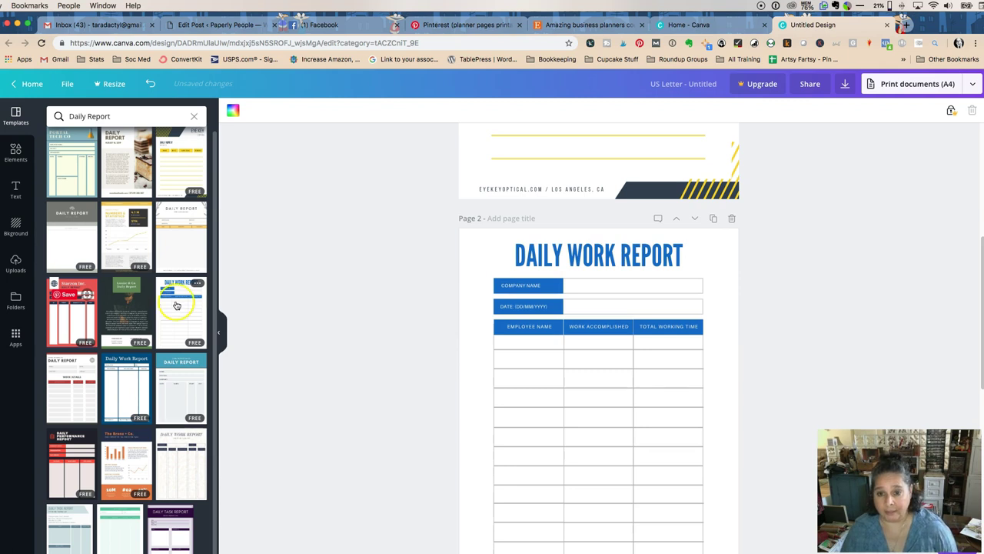
- Apply the red Starzon Inc. daily report template to page 2 and review its layout
left_click(520, 327)
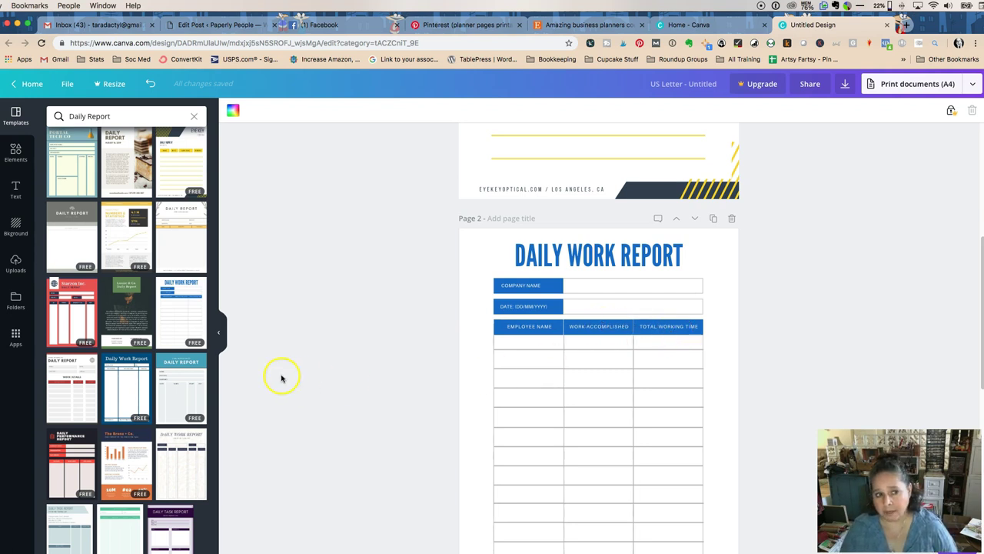
left_click(64, 316)
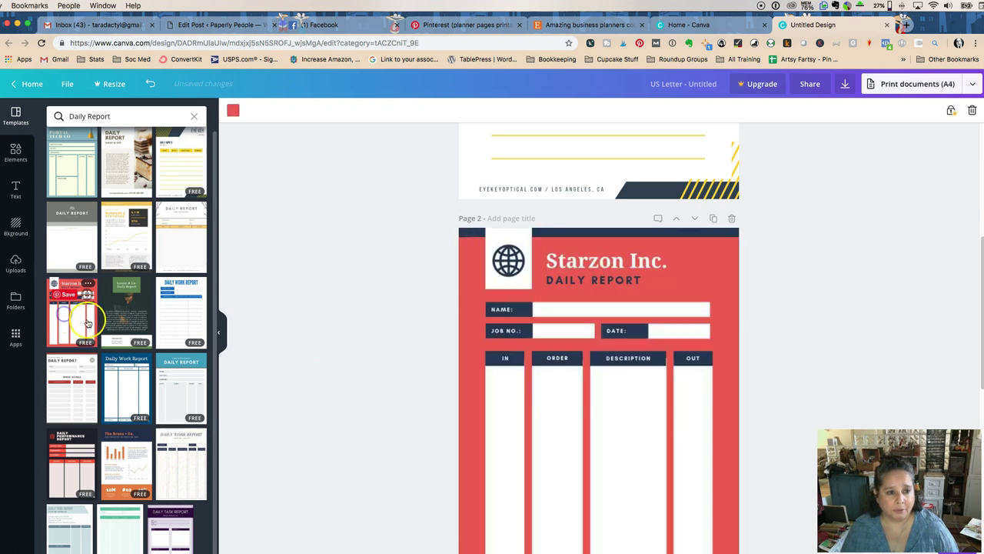
scroll(439, 378, "down", 4)
scroll(437, 378, "up", 3)
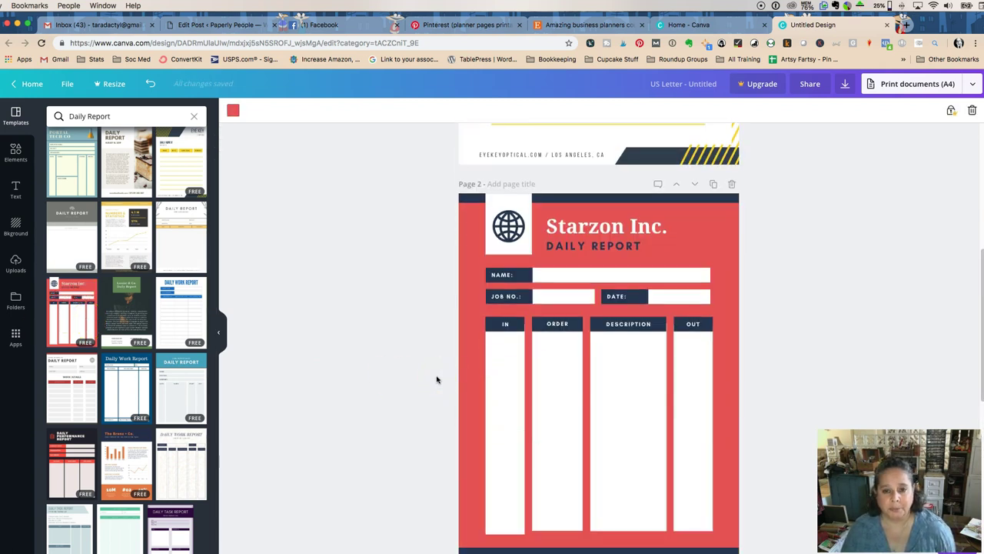
scroll(436, 378, "down", 2)
scroll(434, 380, "down", 1)
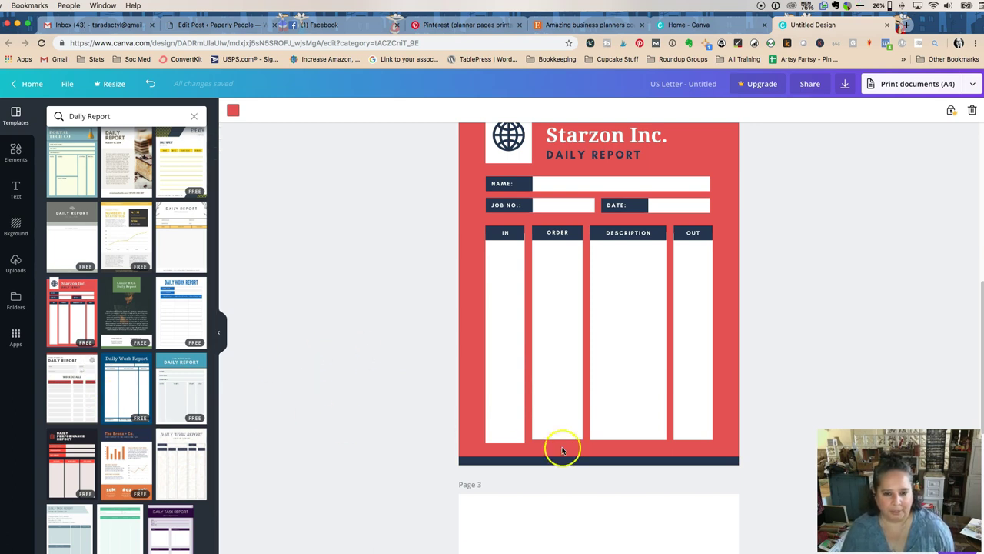
scroll(585, 443, "up", 5)
scroll(585, 444, "down", 8)
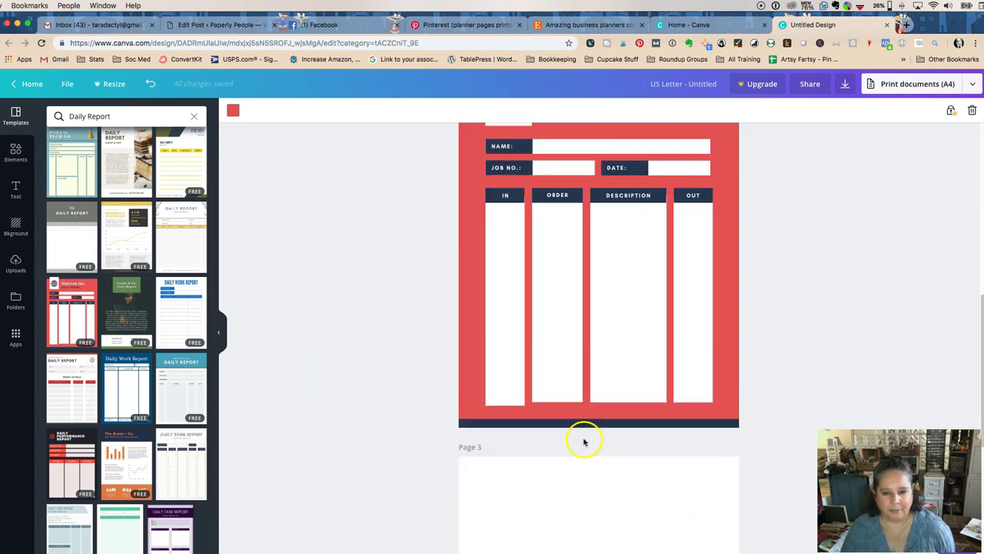
- Apply the pale blue-gray Daily Task Report template from Prism Multimedia Lab to page 3
left_click(80, 314)
mouse_move(65, 396)
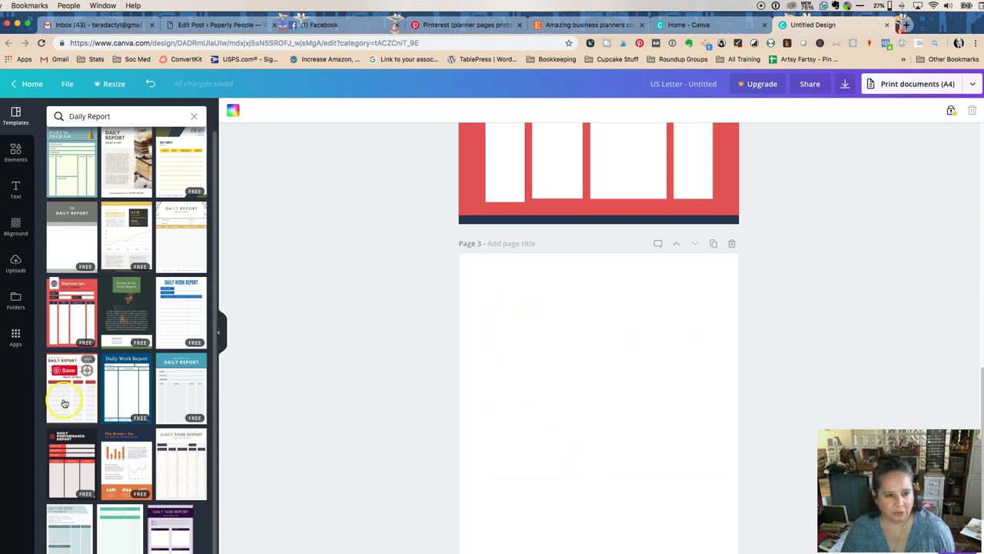
scroll(70, 405, "down", 1)
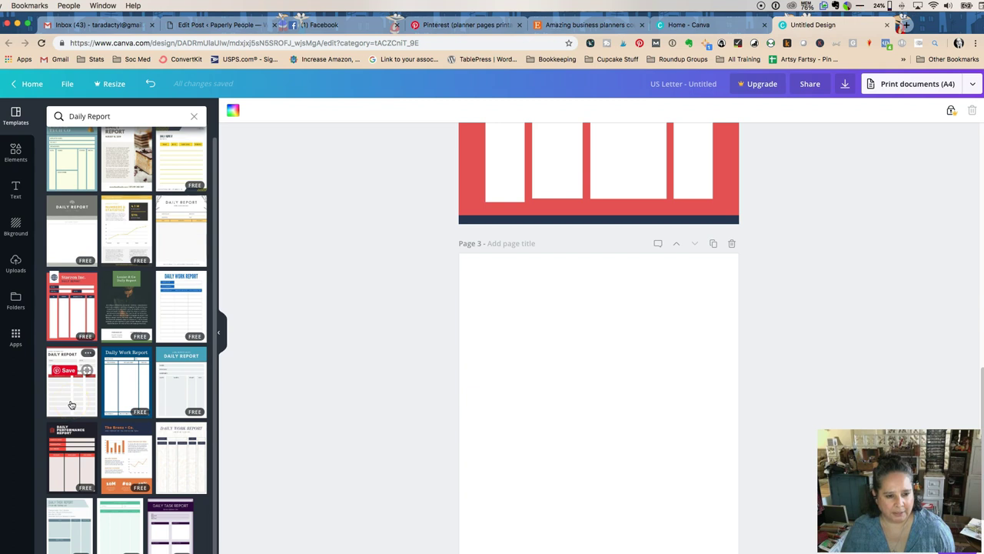
left_click(183, 474)
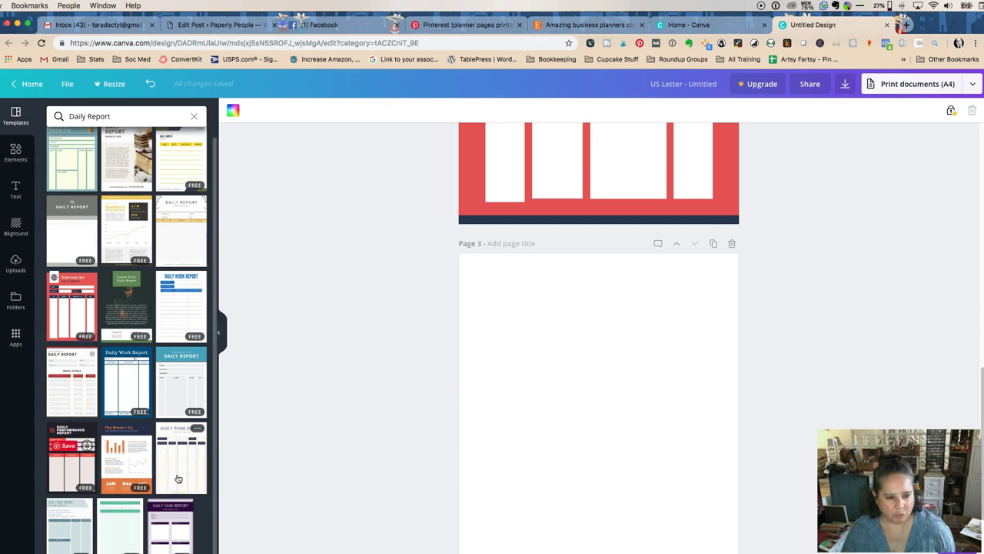
left_click(68, 509)
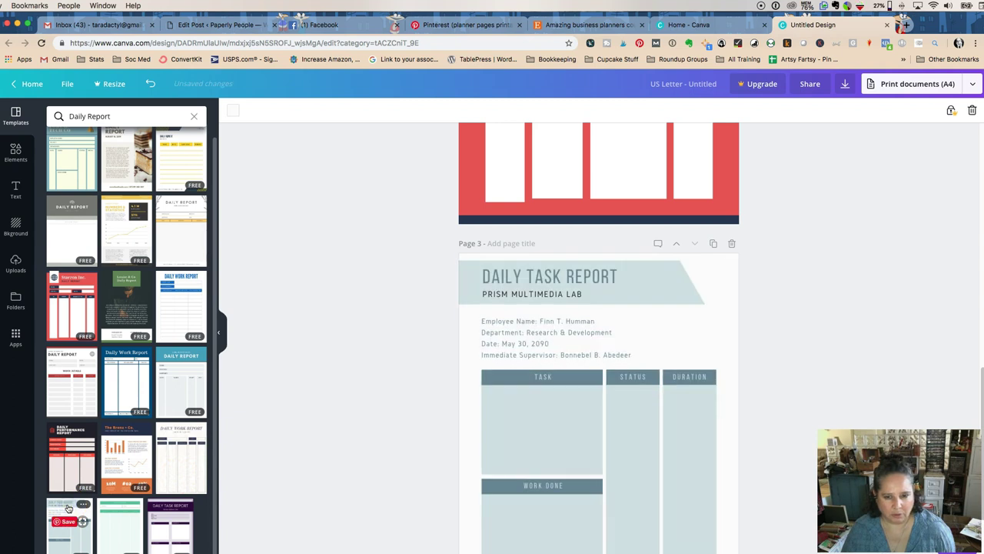
left_click(400, 446)
scroll(431, 369, "down", 3)
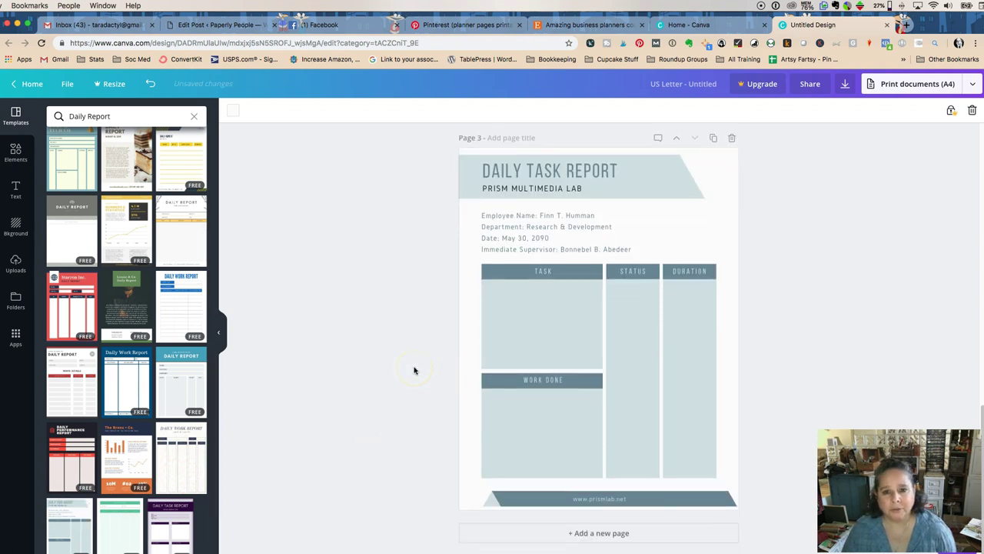
left_click(464, 334)
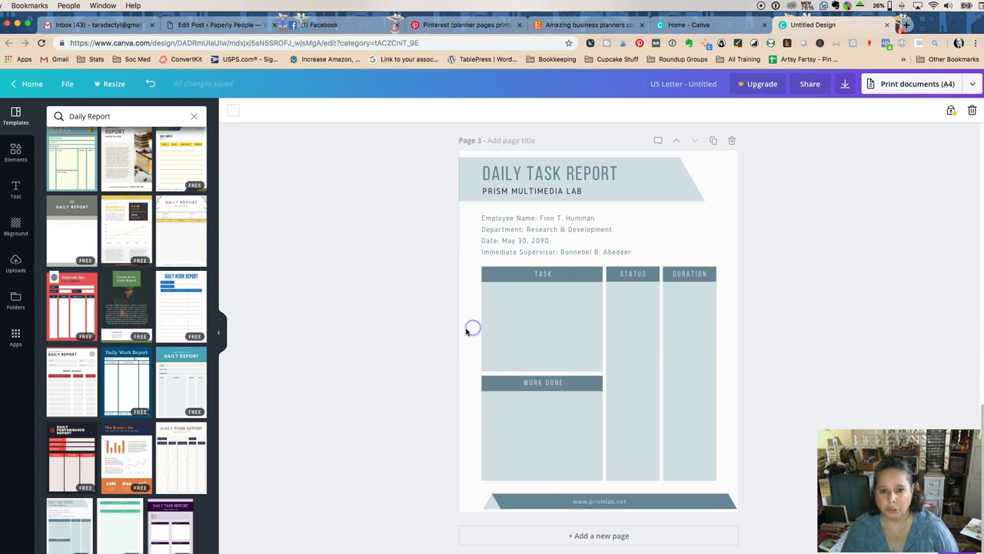
- Replace the red Starzon Inc. design on page 2 with the teal Global Network Incorp. daily report template
scroll(557, 332, "up", 10)
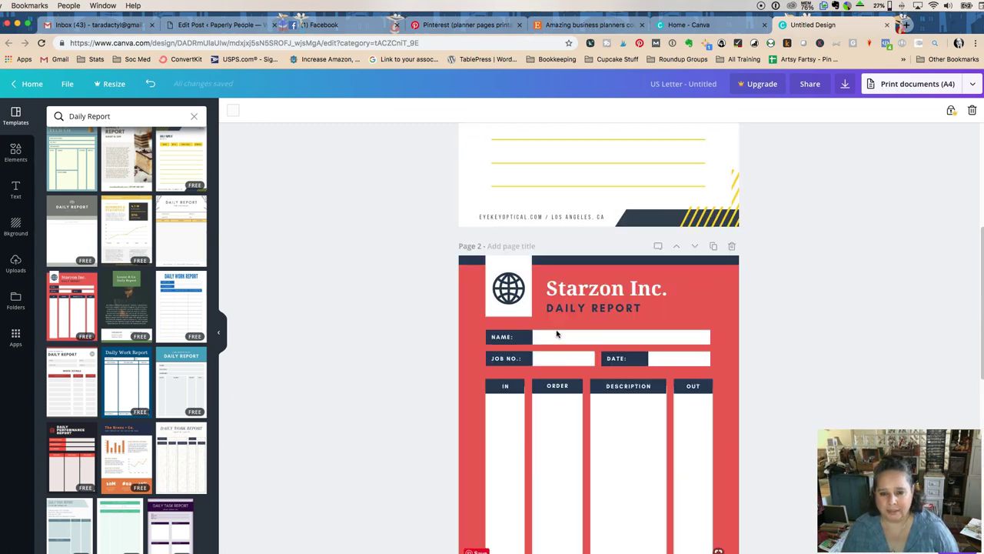
scroll(557, 335, "down", 3)
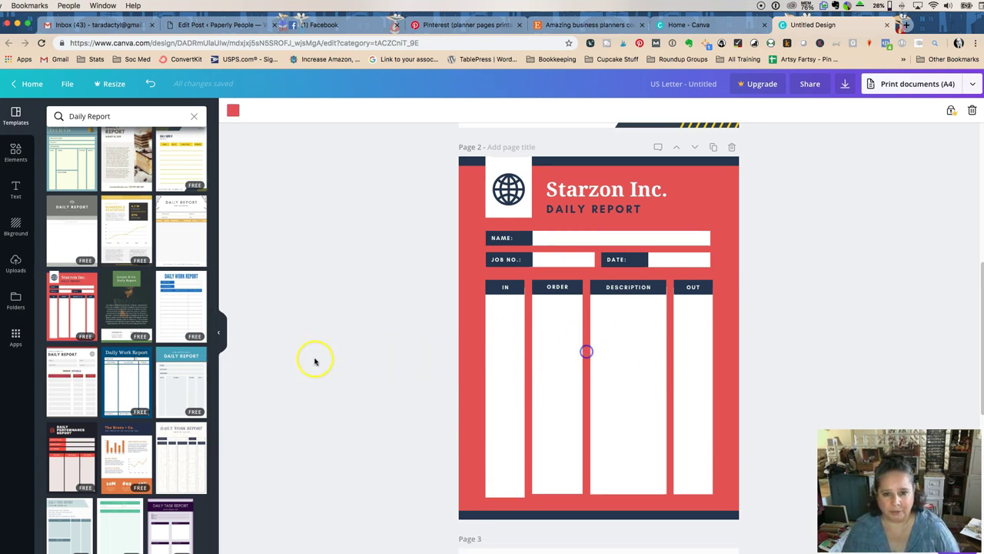
left_click(123, 367)
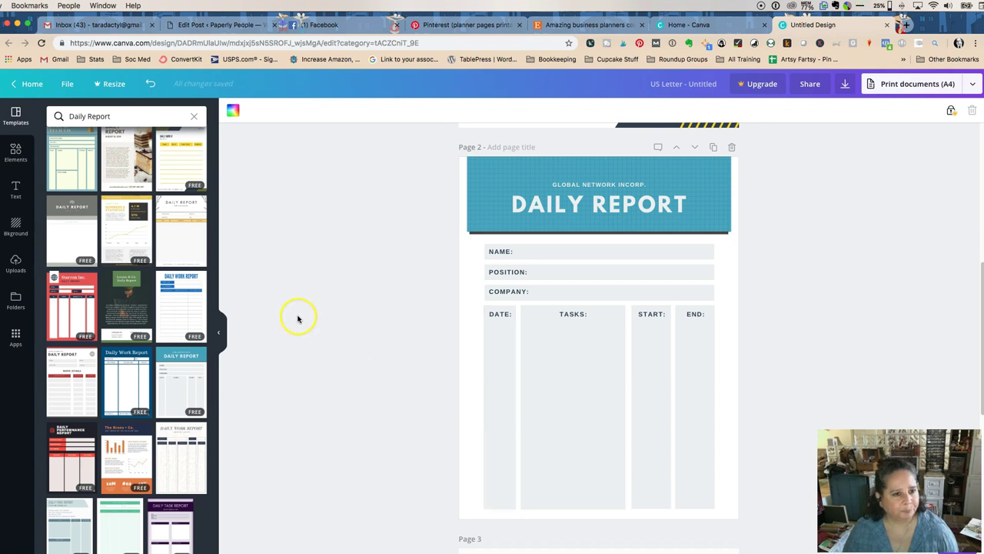
- Replace the Eye Key layout on page 1 with the green Global Corporation template from the Project Status Report category
scroll(303, 329, "up", 3)
scroll(302, 329, "up", 4)
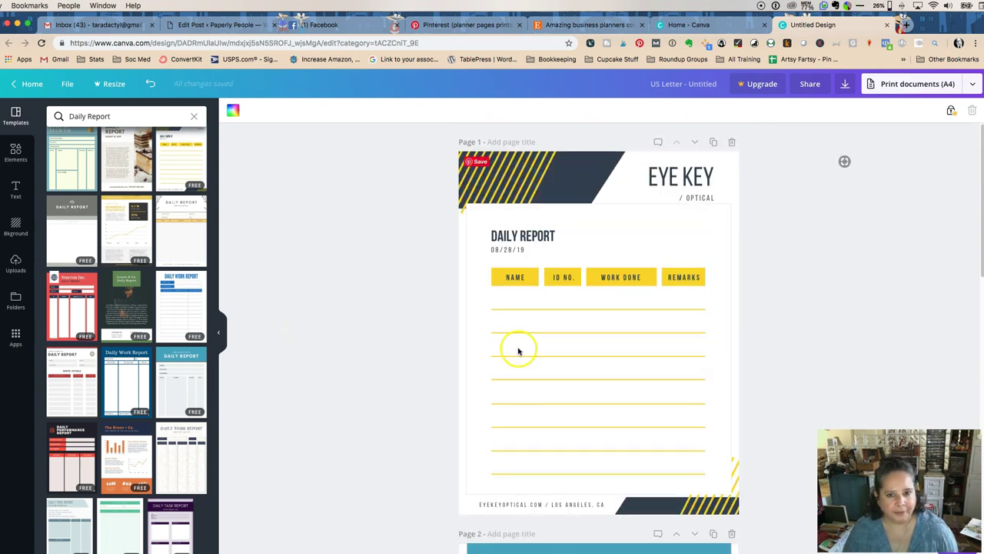
left_click(519, 348)
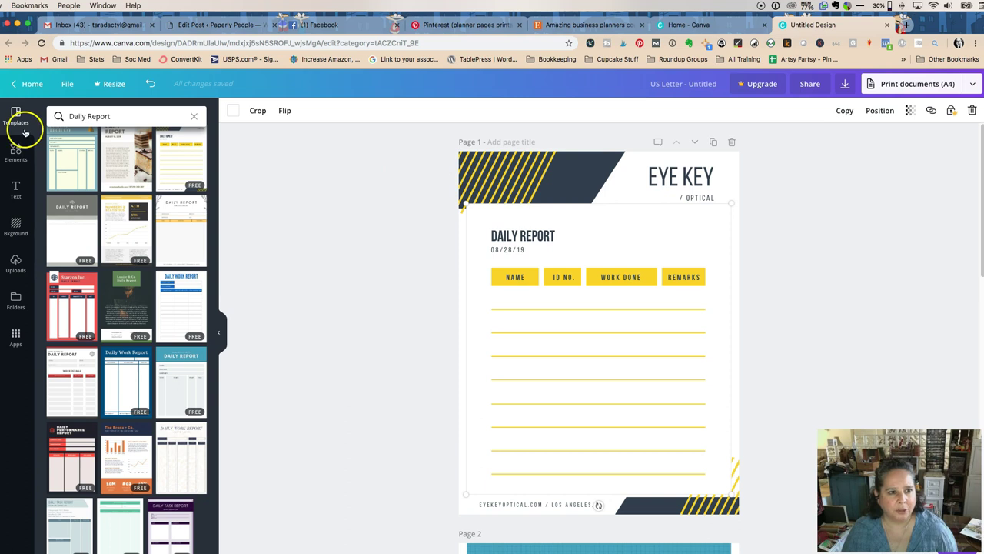
left_click(194, 116)
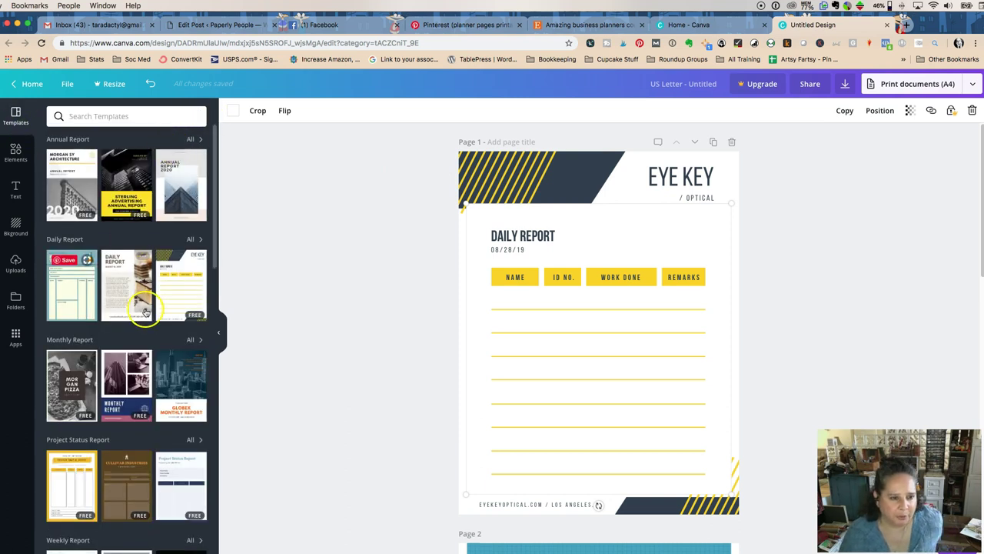
scroll(149, 308, "down", 2)
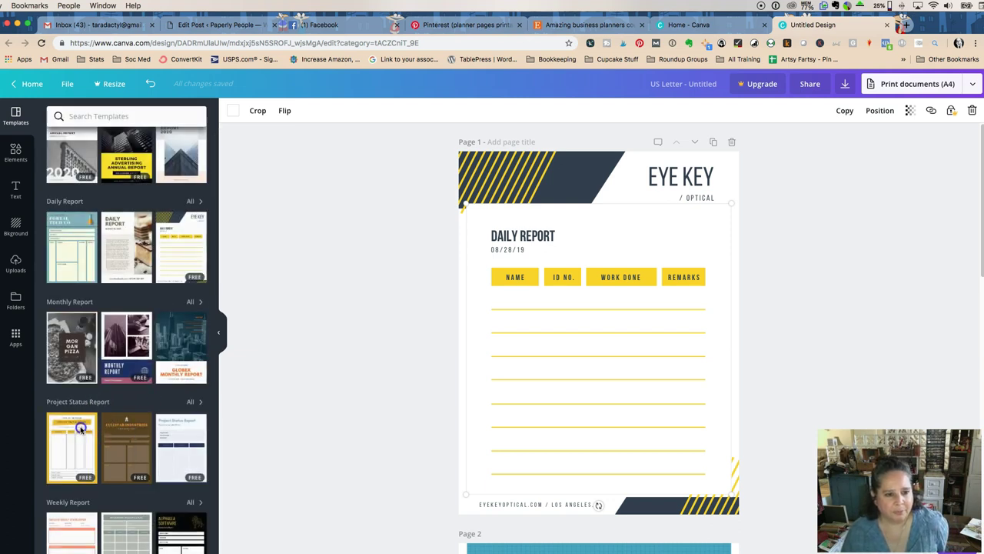
left_click(191, 403)
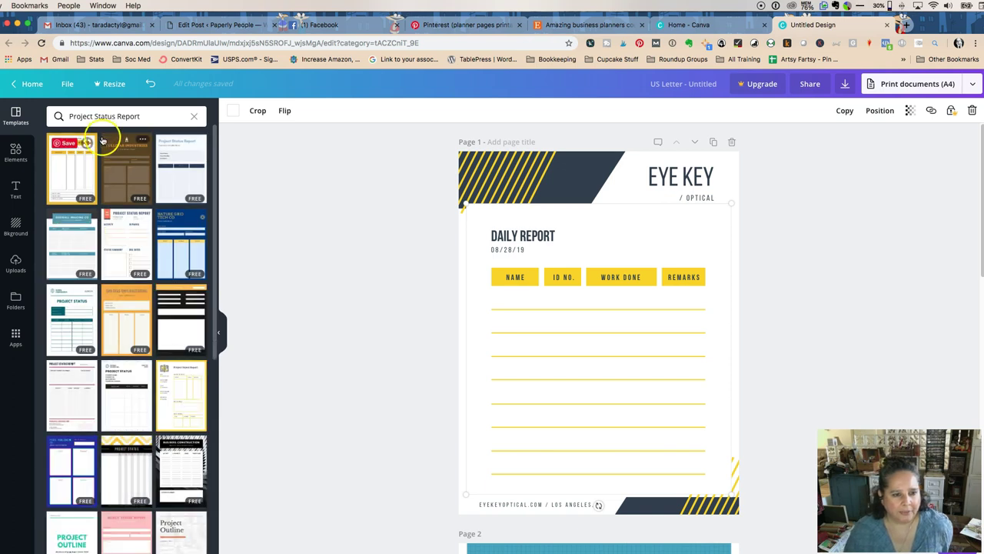
left_click(69, 332)
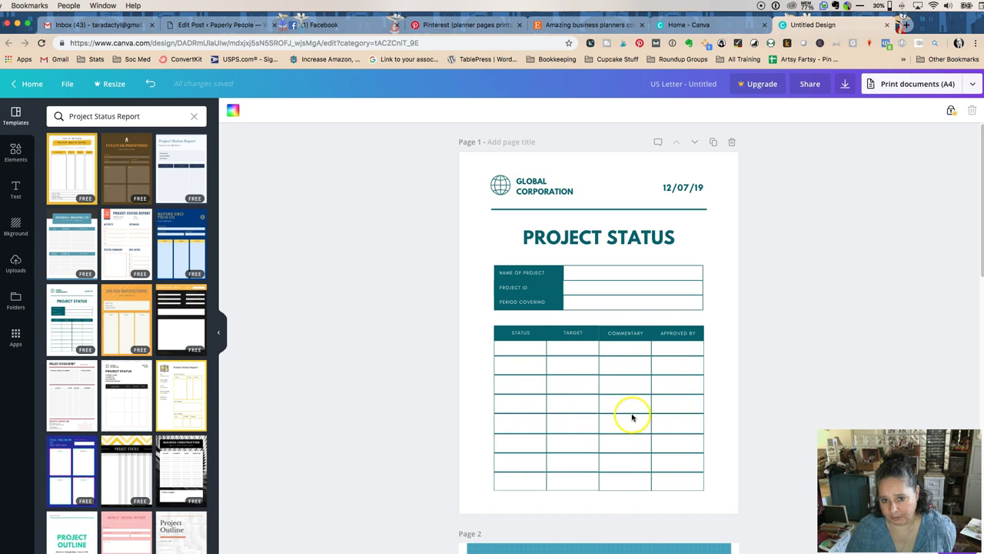
- Review the layouts on all three pages and browse the remaining Project Status Report templates
scroll(549, 384, "down", 10)
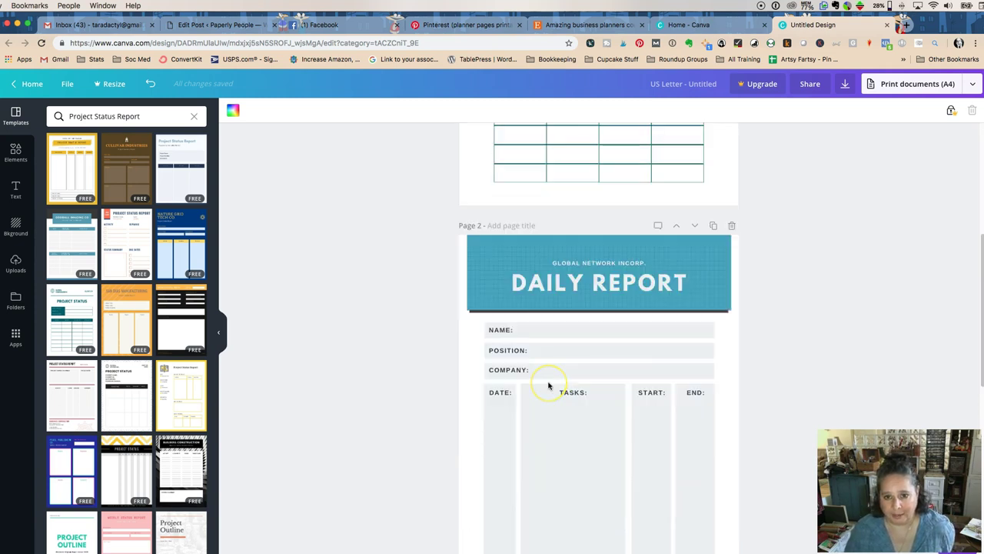
scroll(549, 385, "down", 3)
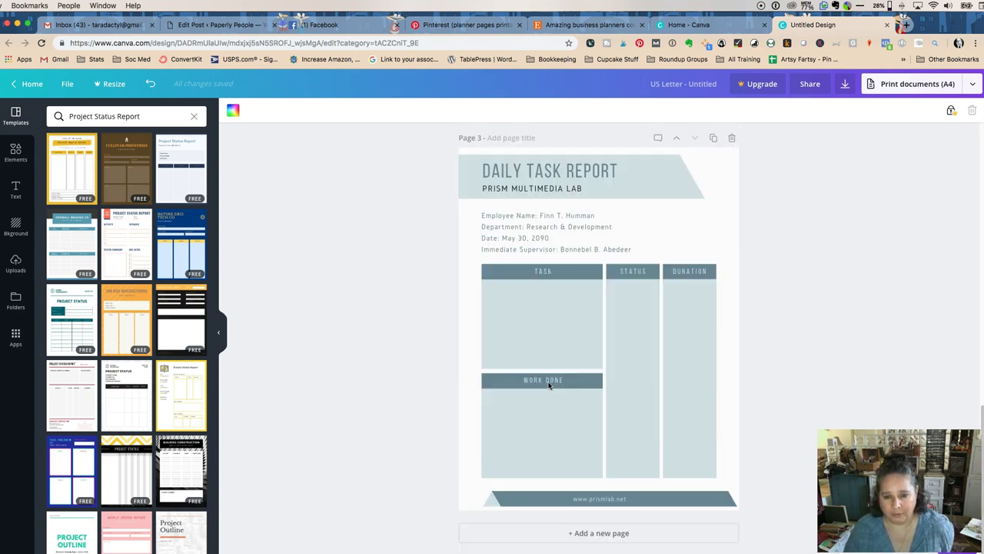
scroll(184, 307, "down", 4)
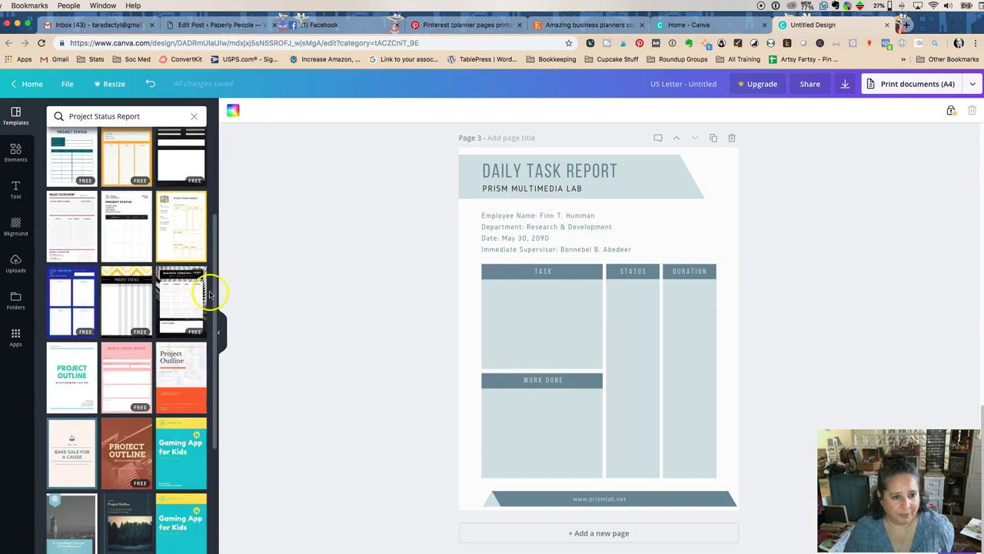
scroll(81, 347, "down", 6)
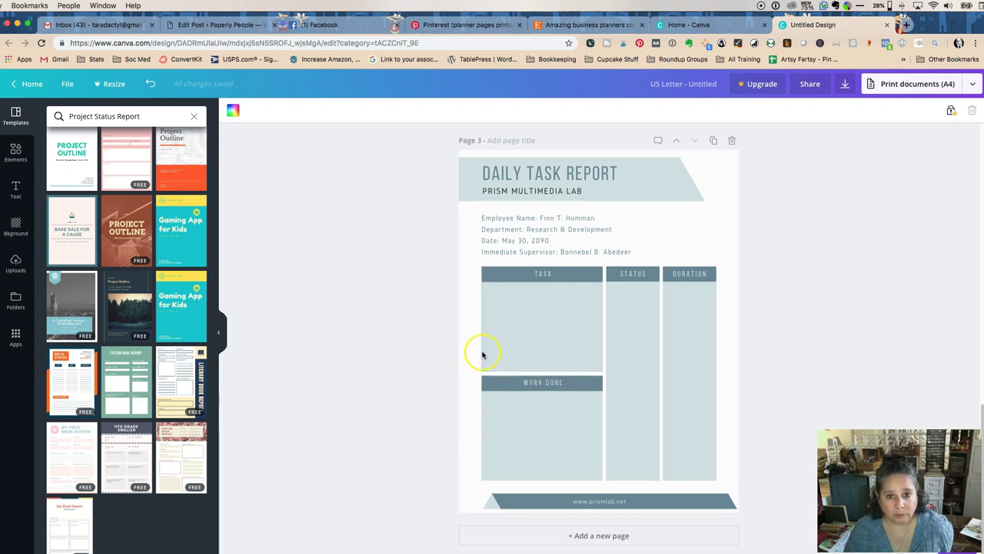
scroll(485, 354, "up", 7)
scroll(483, 355, "up", 3)
scroll(483, 354, "down", 3)
scroll(483, 355, "up", 3)
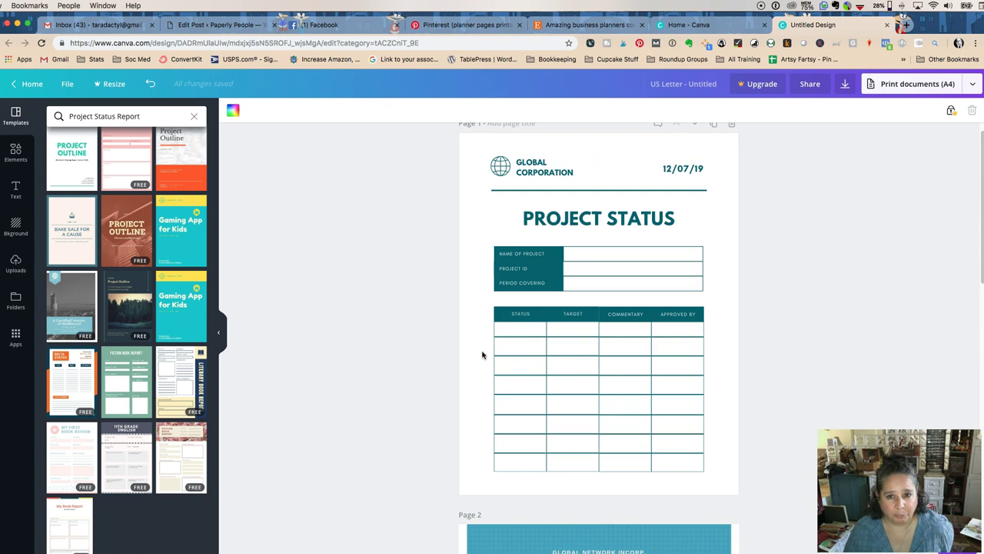
scroll(483, 354, "down", 5)
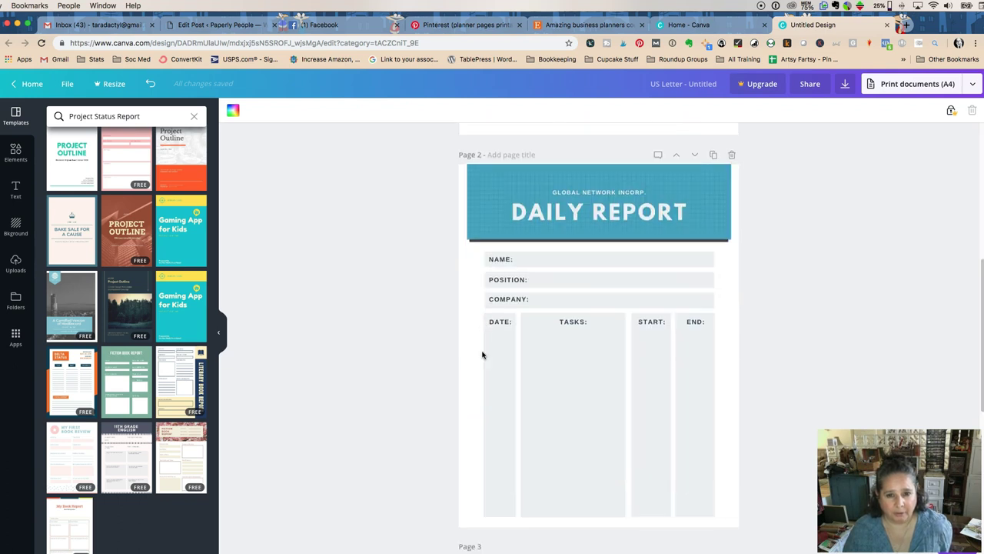
- Add a fourth page after the Daily Task Report and apply the orange and navy Delta Status template to it
scroll(483, 354, "down", 5)
left_click(580, 378)
left_click(560, 533)
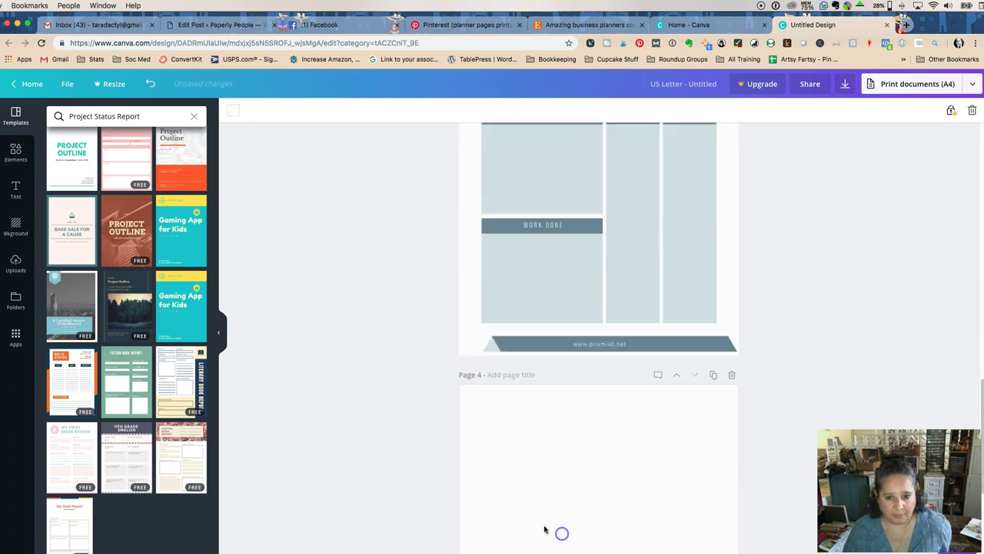
left_click_drag(62, 377, 588, 334)
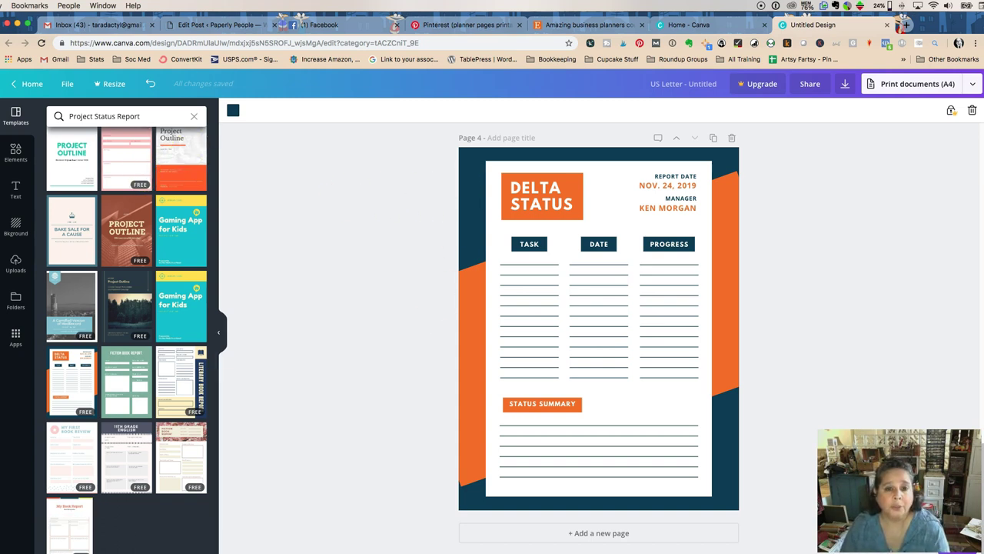
- Widen the white panel on page 4 on both sides so only a narrow strip of the colored background remains
left_click(489, 202)
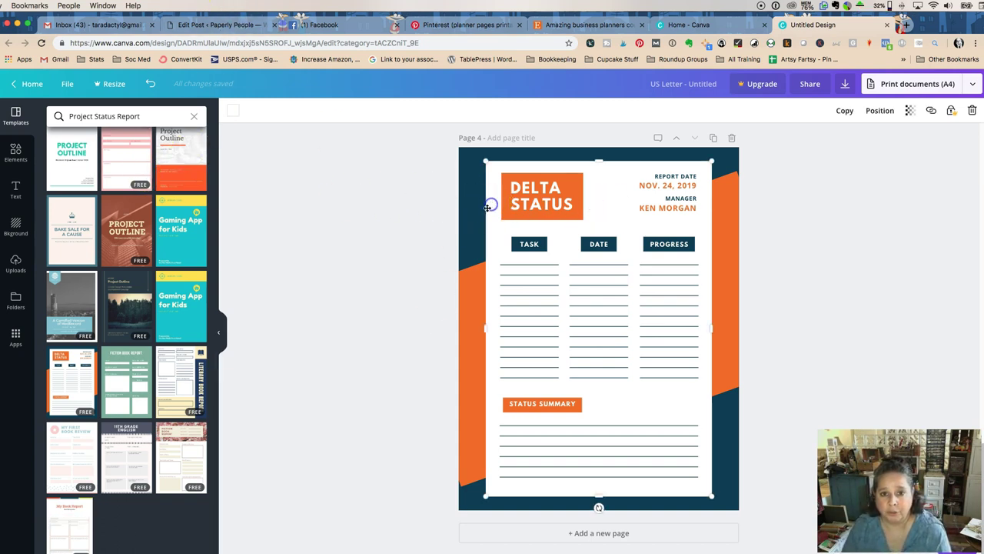
left_click_drag(487, 330, 470, 330)
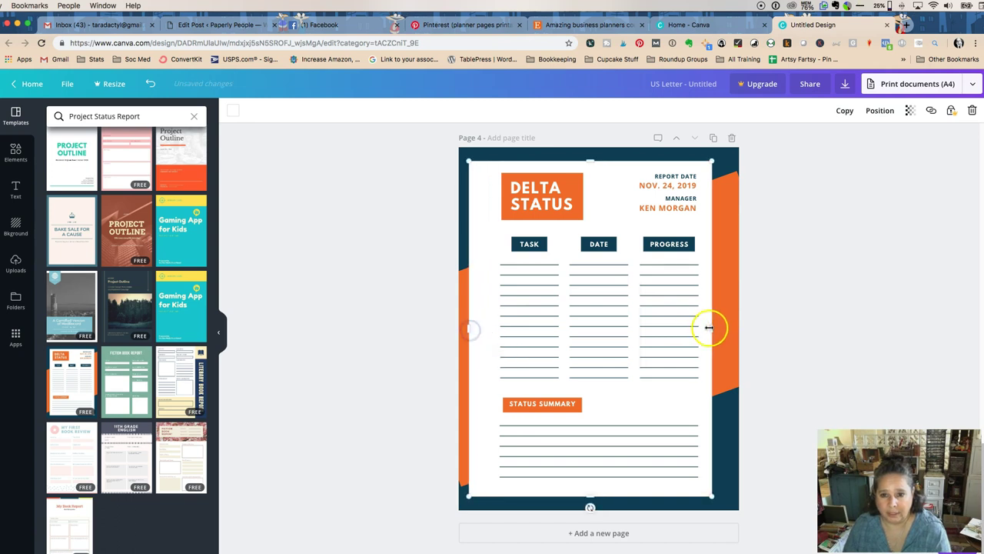
left_click_drag(710, 328, 730, 326)
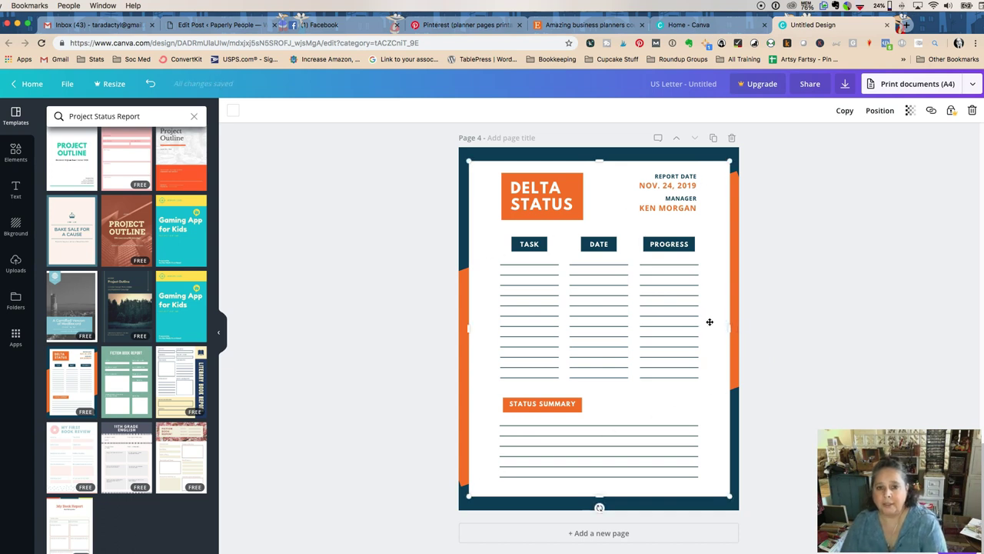
left_click(800, 251)
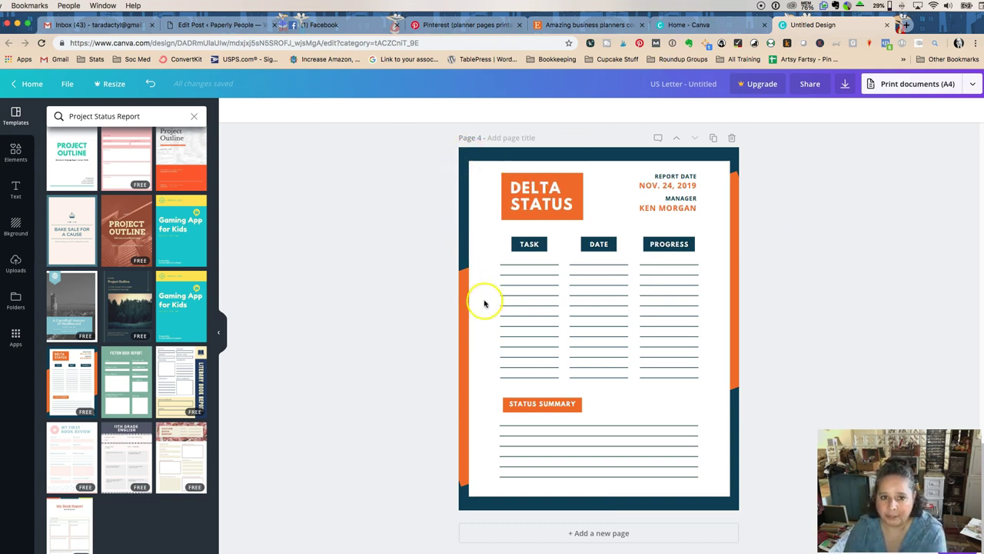
- Recolor the slanted orange background shape on page 4 to the default light lime green
left_click(737, 270)
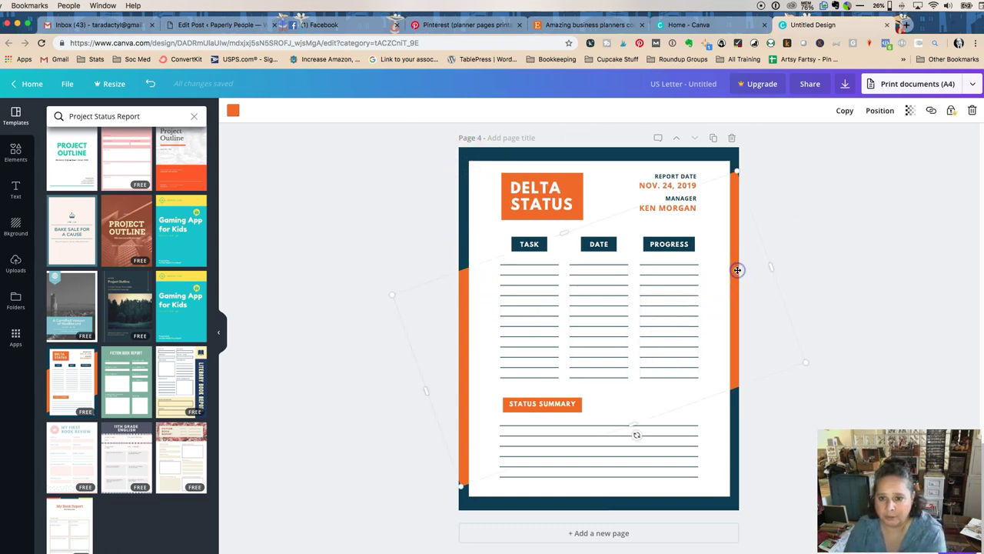
left_click(234, 113)
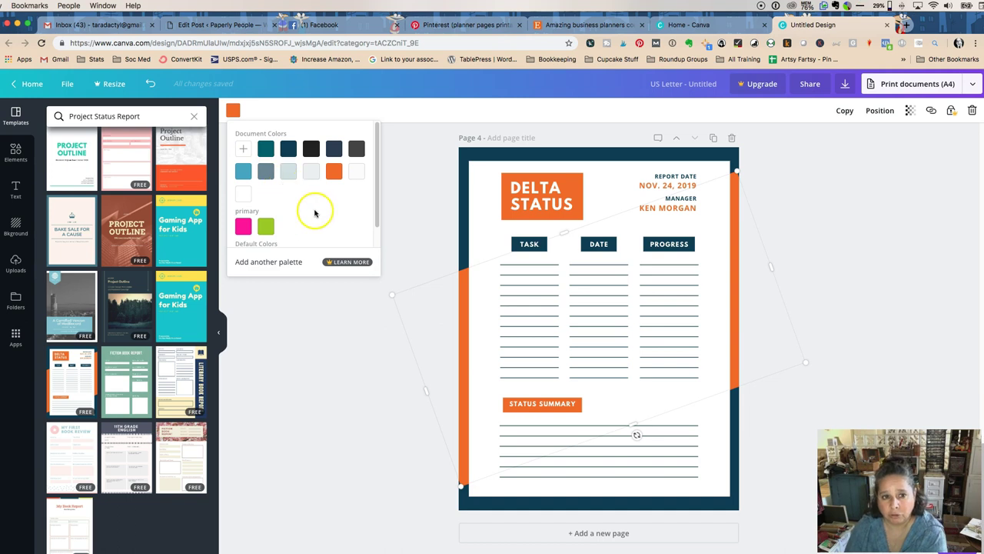
left_click_drag(374, 193, 369, 254)
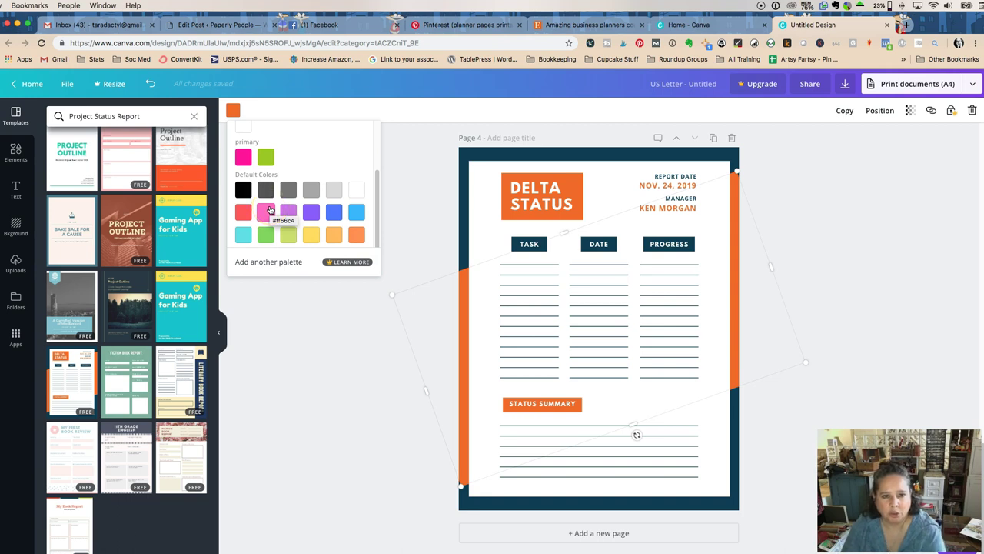
left_click(288, 234)
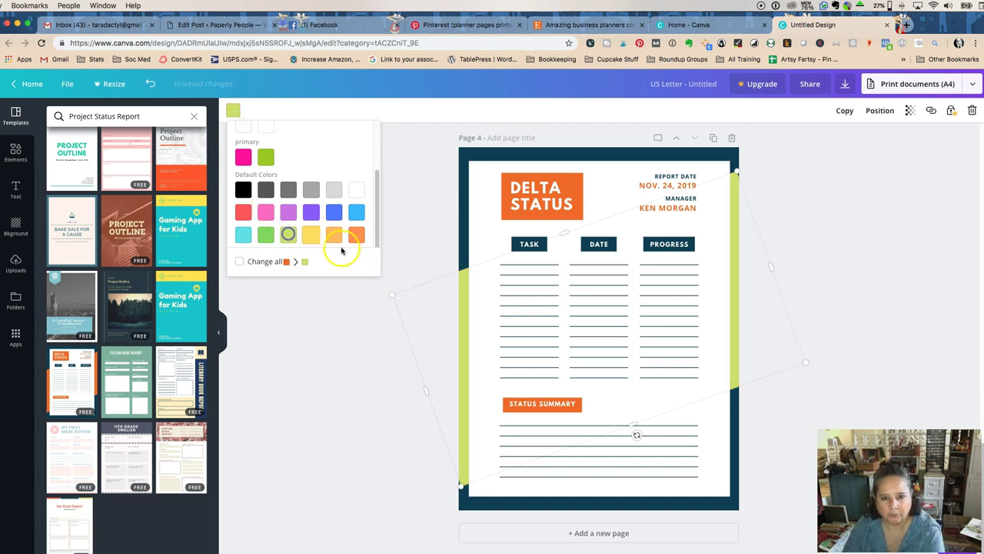
- Recolor the box behind the Delta Status title to the same lime green from the document colors
left_click(581, 185)
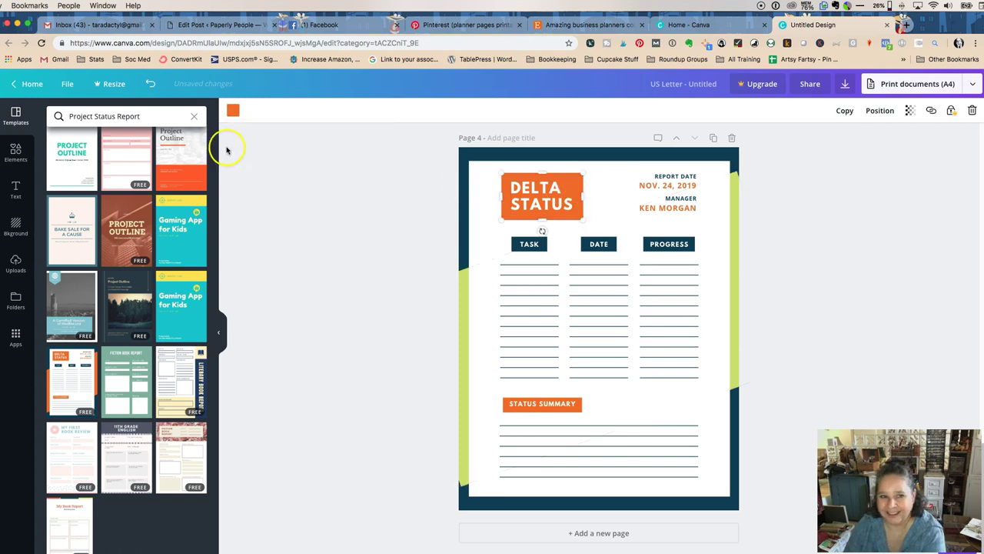
left_click(233, 110)
left_click(288, 176)
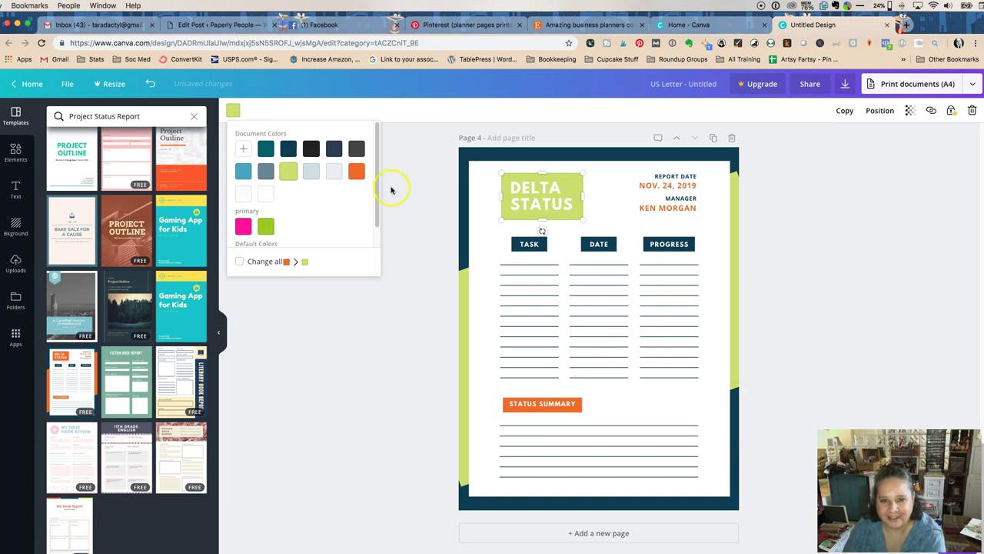
- Change the Report Date label in the page 4 header to DATE and the Manager label to ADDRESS
left_click(660, 185)
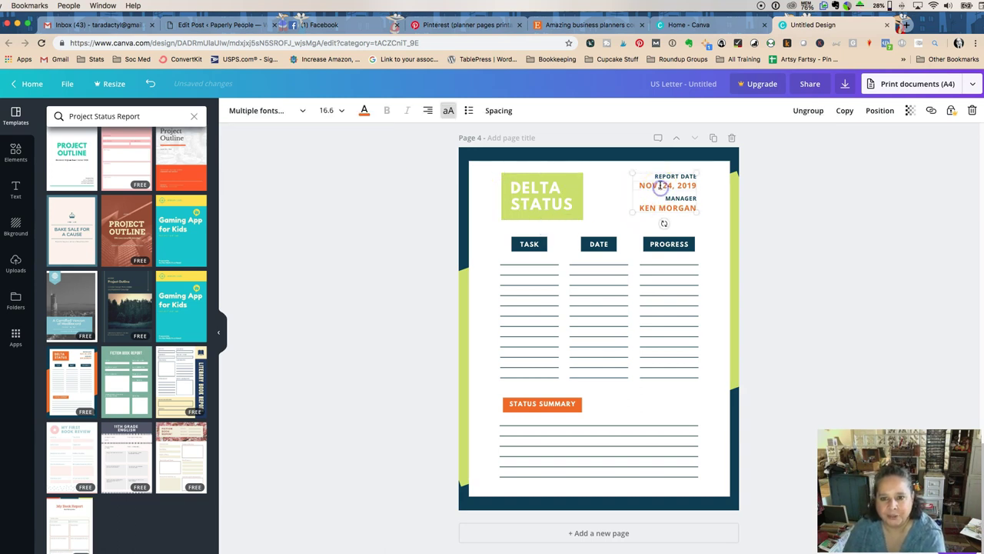
left_click(654, 177)
double_click(655, 178)
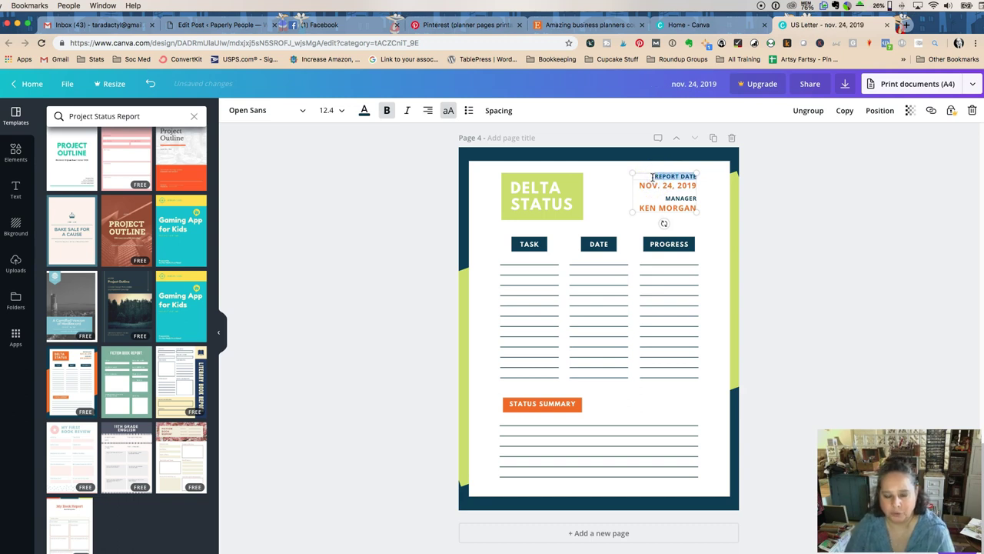
type("DA")
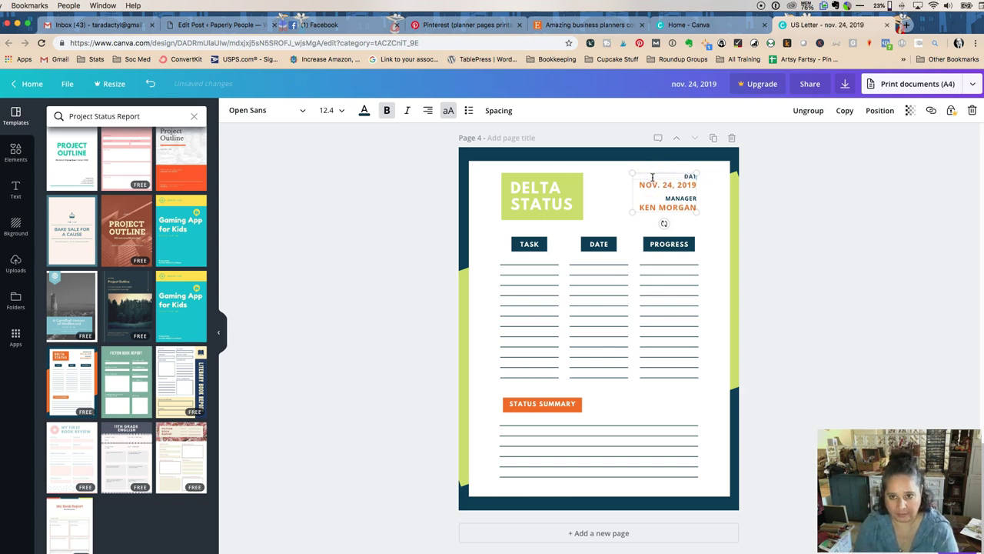
type("TE")
double_click(676, 199)
type("ADDRESS")
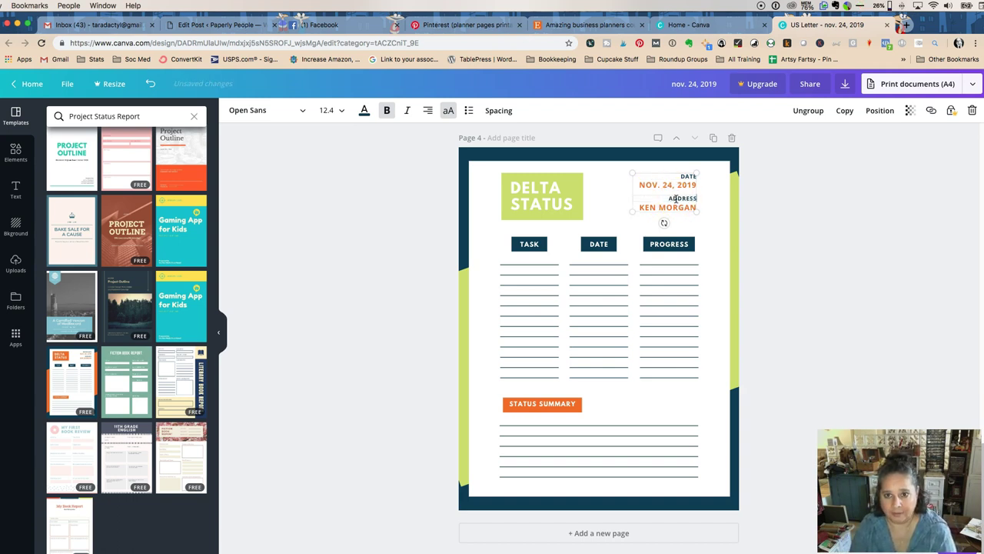
- Replace the sample date under the DATE label with the fill-in blanks ---/---/---
double_click(669, 184)
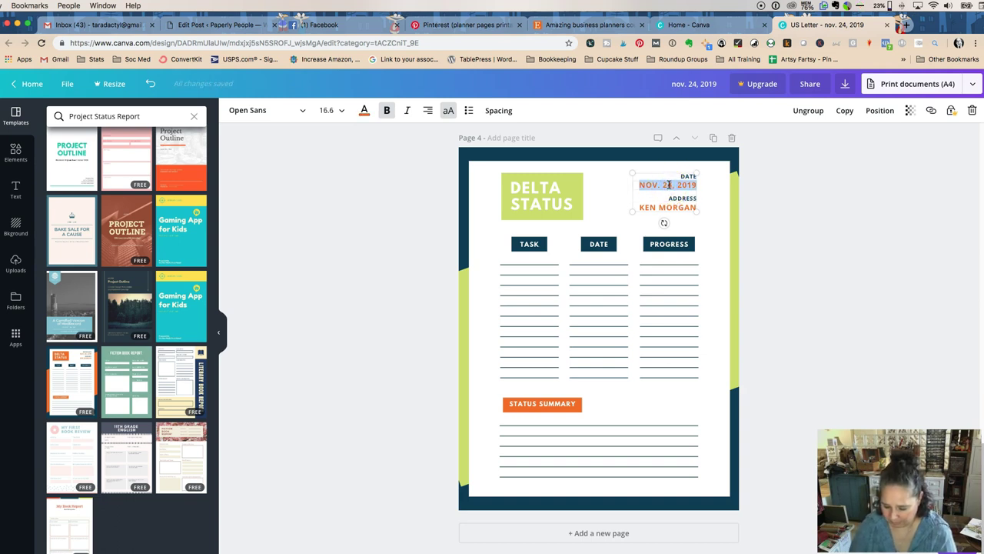
key("BackSpace")
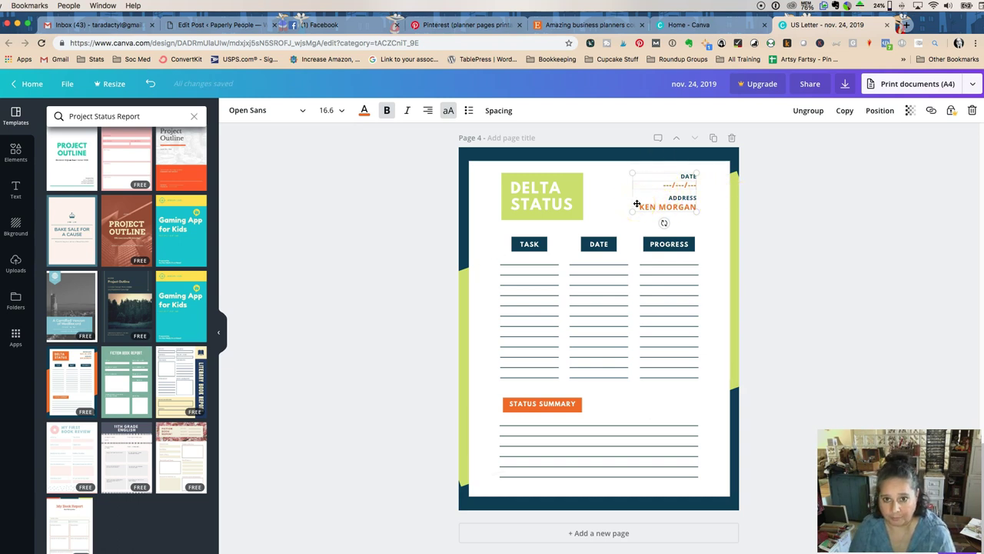
left_click(681, 184)
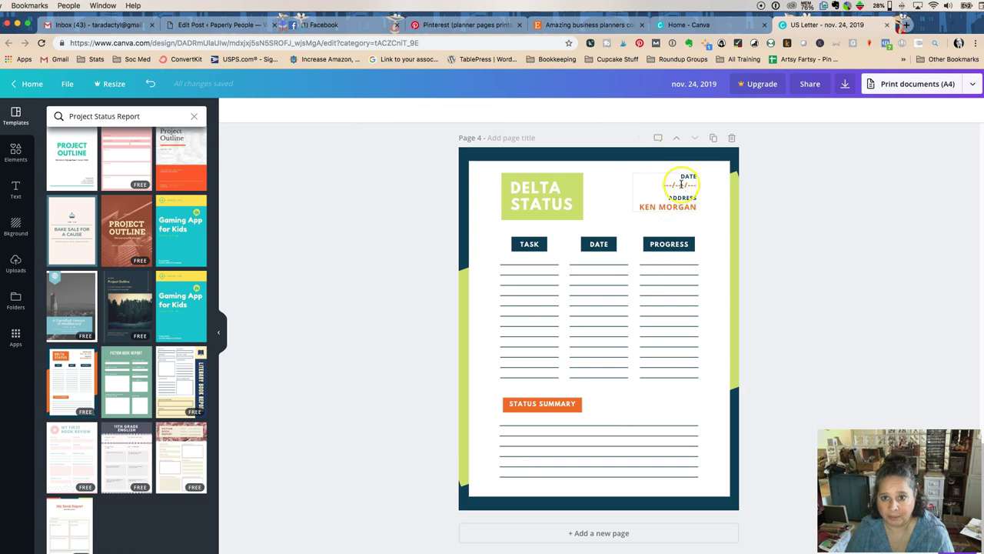
- Put the word DATE in front of the ---/---/--- blanks and remove the separate DATE label above them
left_click(661, 183)
left_click(663, 184)
left_click(630, 189)
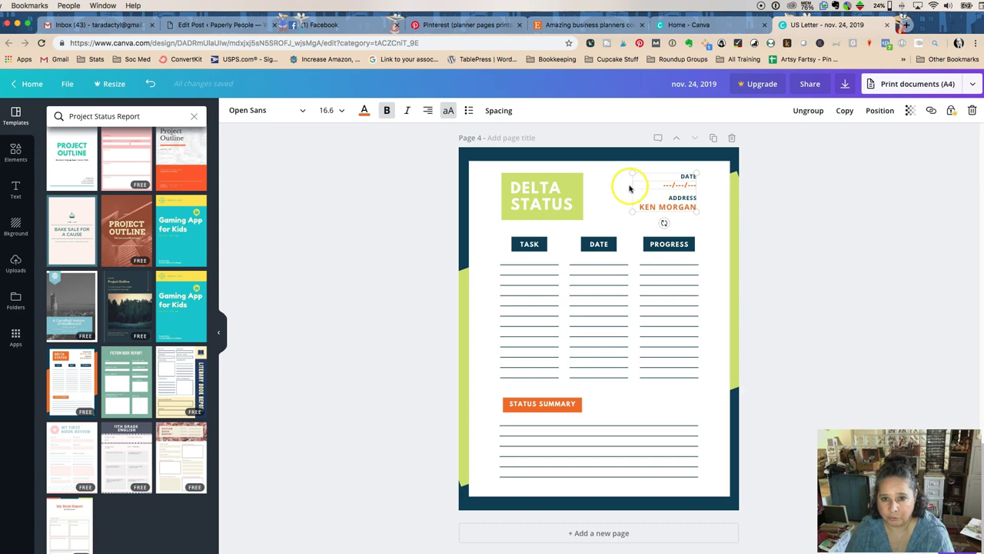
key("Return")
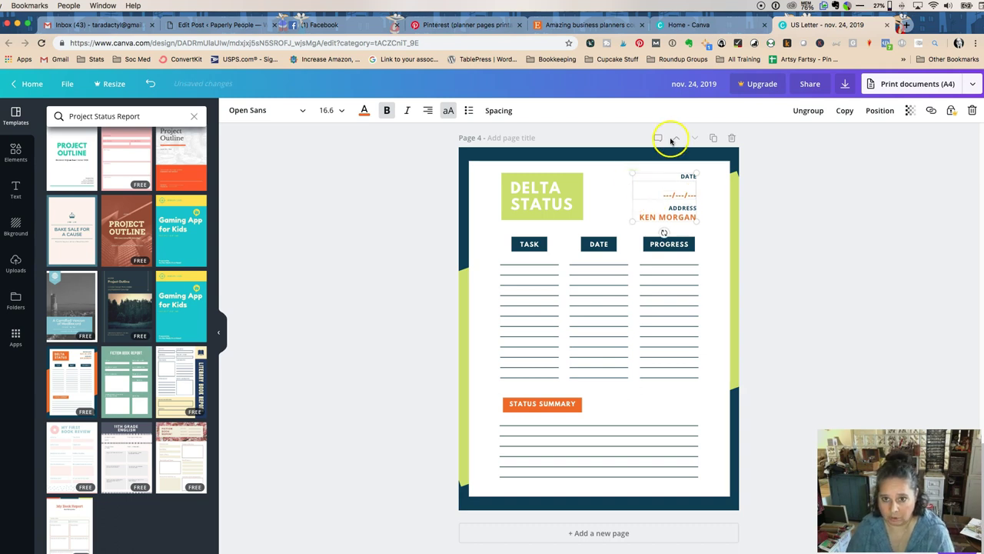
left_click(678, 174)
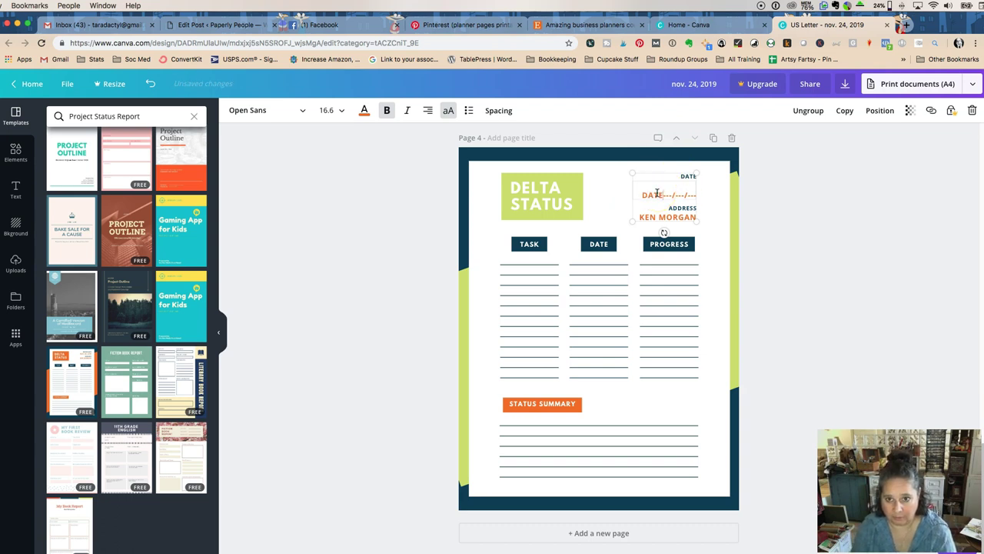
left_click_drag(658, 194, 679, 178)
double_click(684, 176)
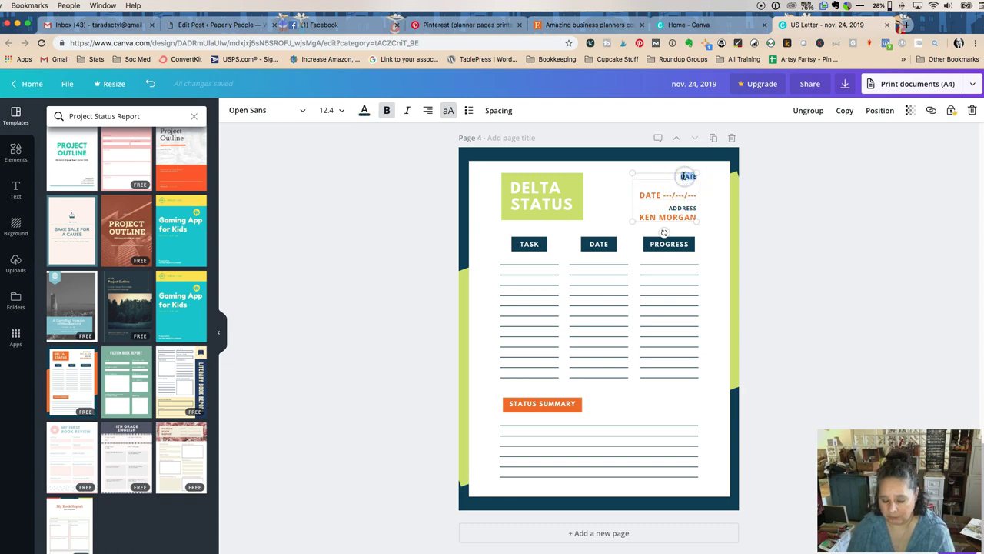
left_click(670, 212)
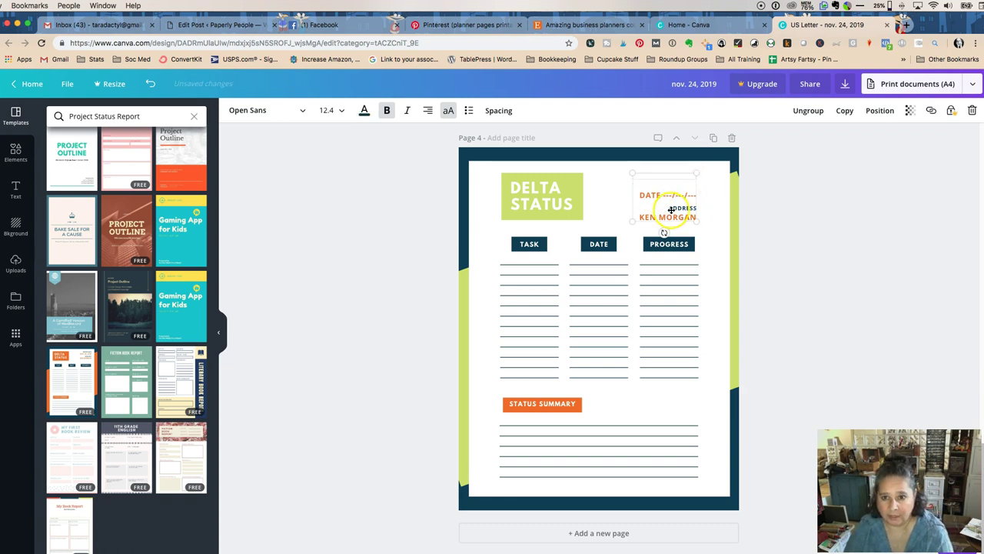
- Replace the manager's name under ADDRESS with an underscore line and enlarge the date and address text group
double_click(661, 217)
key("BackSpace")
key("Return")
key("BackSpace")
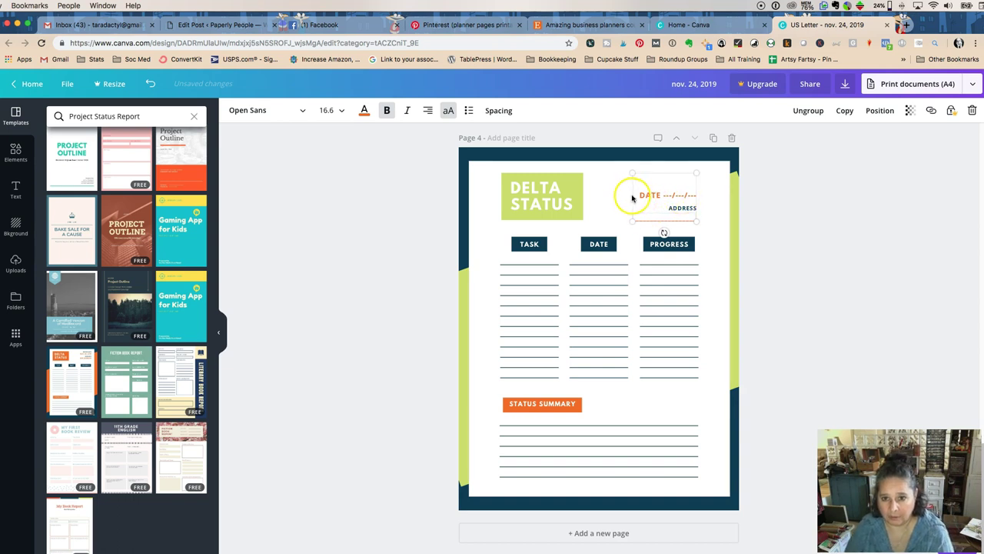
left_click_drag(631, 174, 575, 173)
left_click_drag(662, 182, 678, 177)
- Delete the lime green title box and the Delta Status title text from page 4
left_click(538, 193)
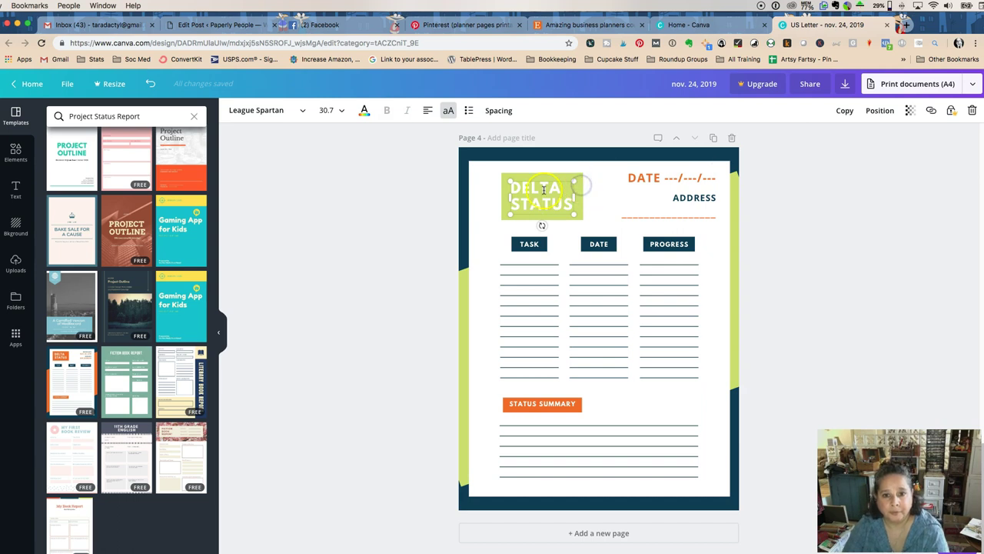
left_click(378, 181)
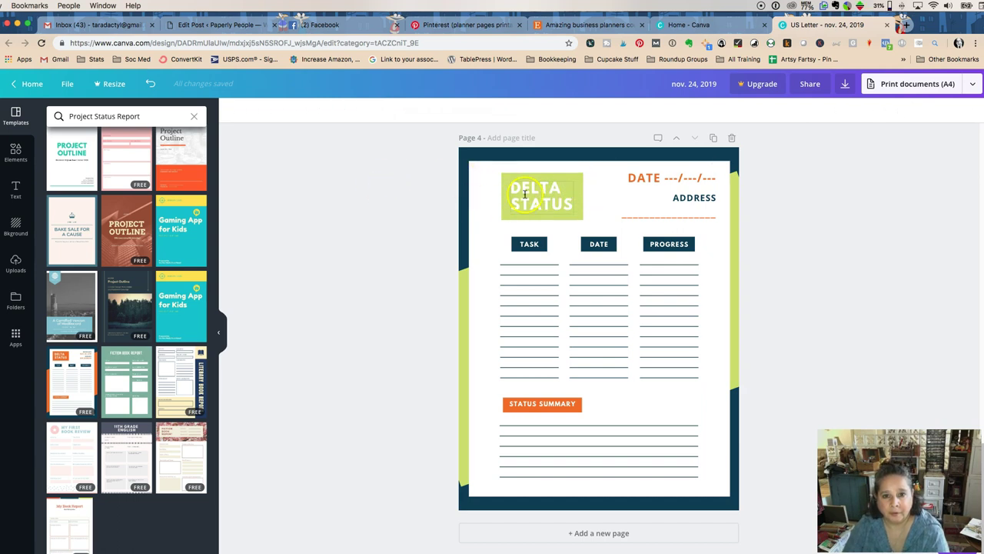
left_click(511, 188)
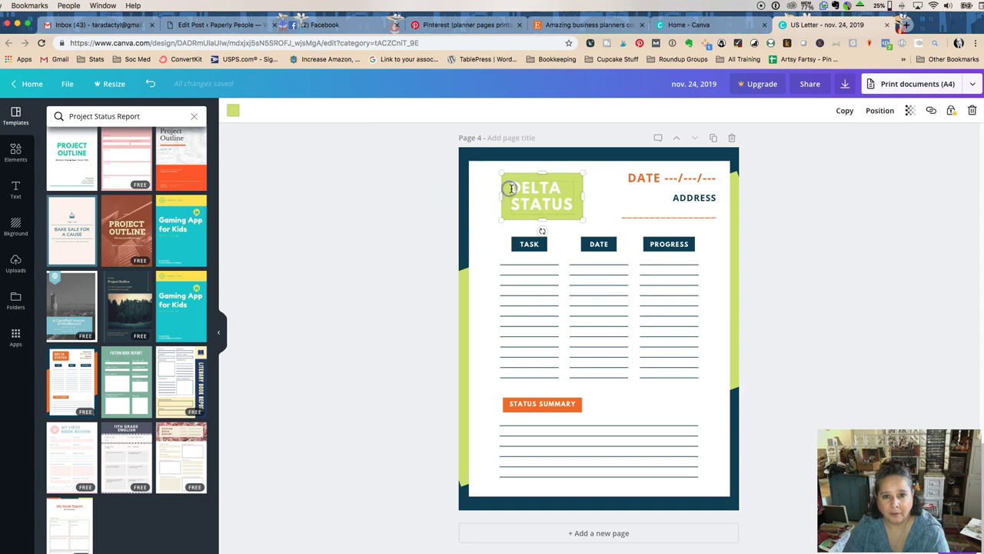
key("Delete")
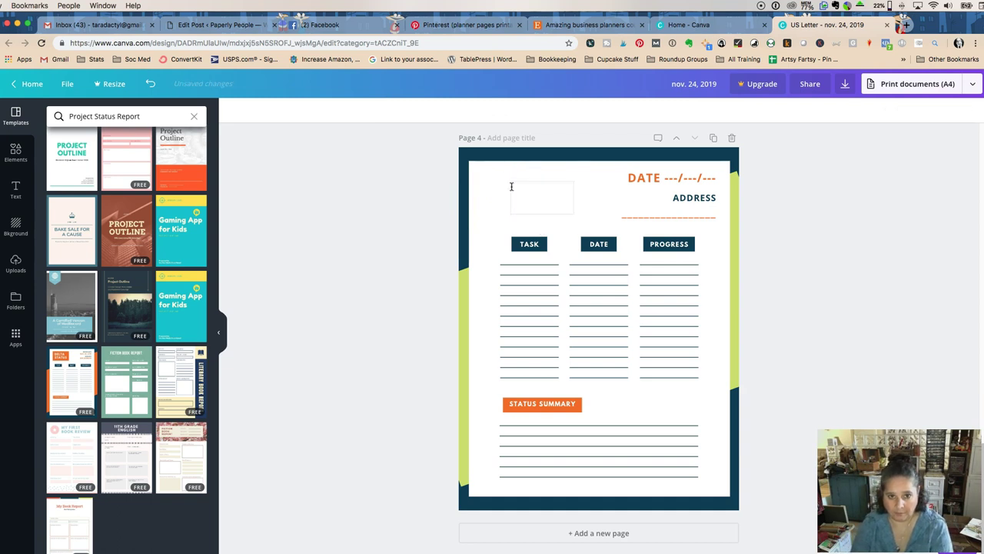
left_click(585, 201)
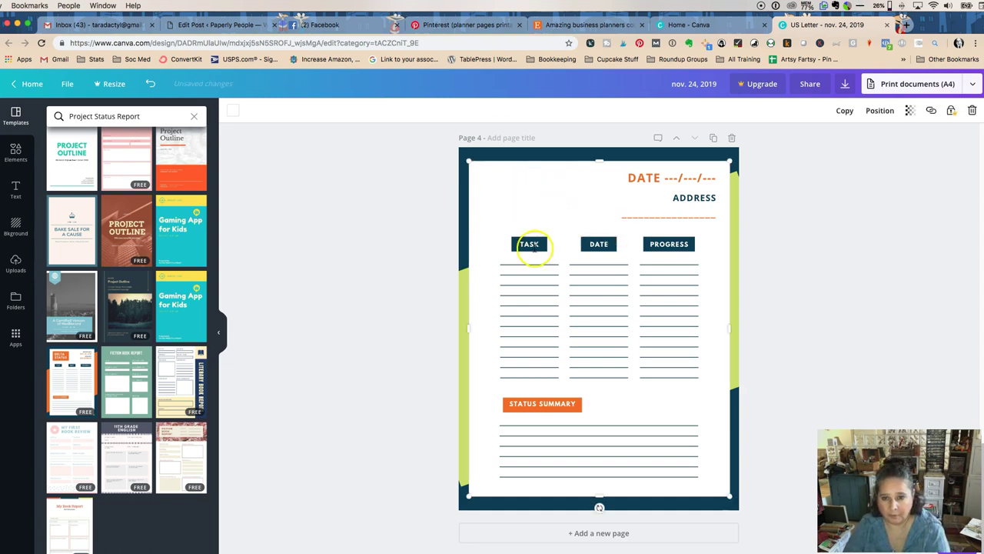
left_click(518, 200)
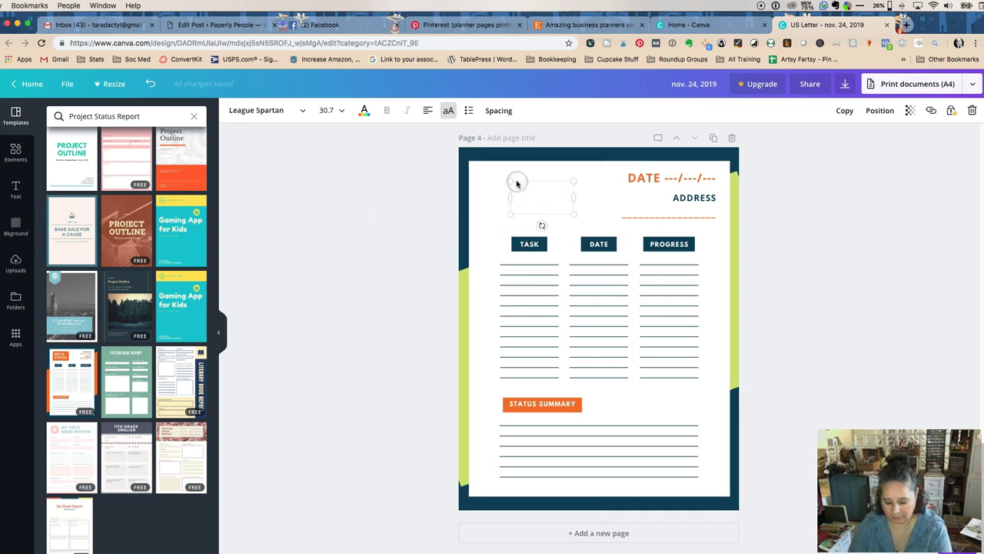
key("Delete")
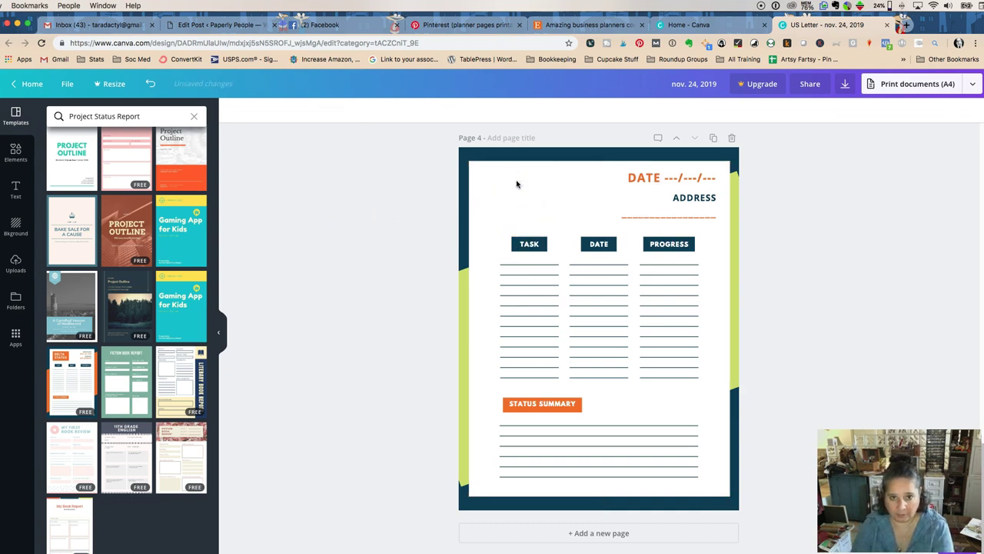
- Recolor the DATE ---/---/--- text to the light blue from the document colors
left_click(19, 191)
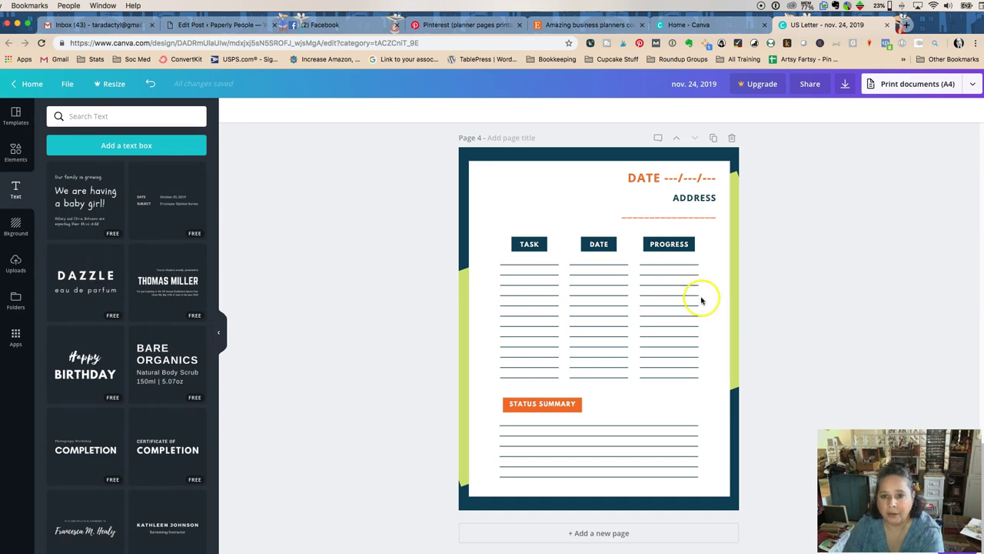
left_click(642, 178)
left_click(649, 178)
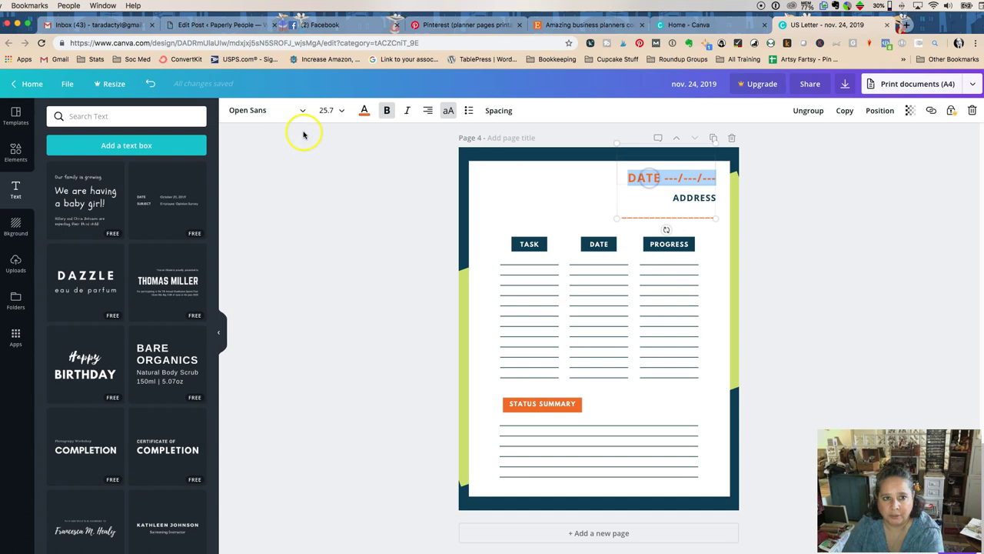
left_click(364, 110)
left_click(417, 172)
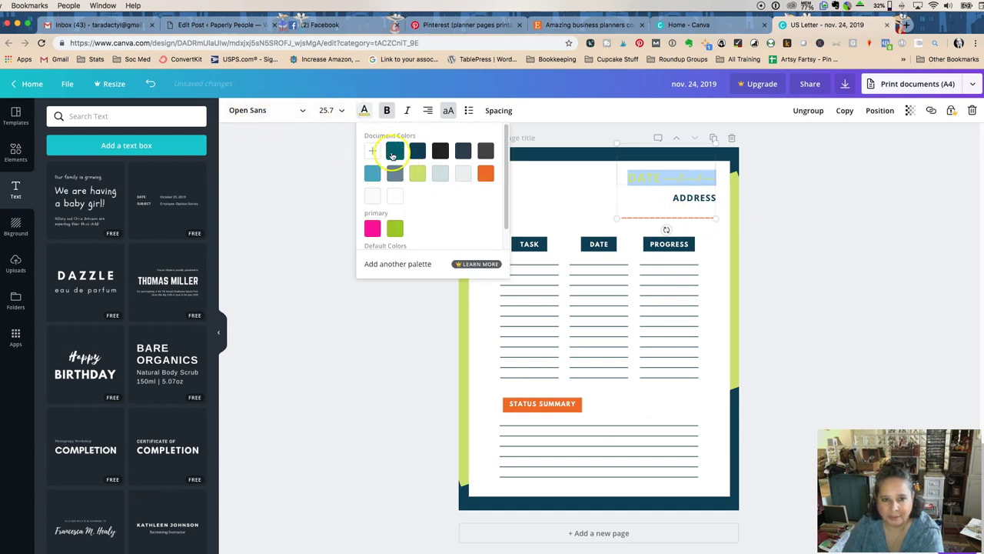
left_click(373, 173)
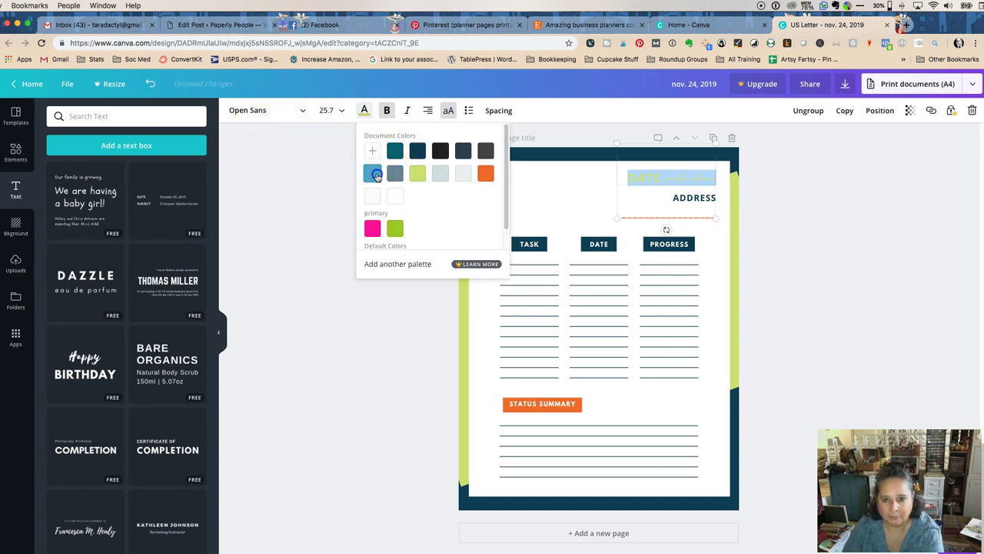
- Recolor the underscore line below ADDRESS to the same light blue document color
left_click(677, 217)
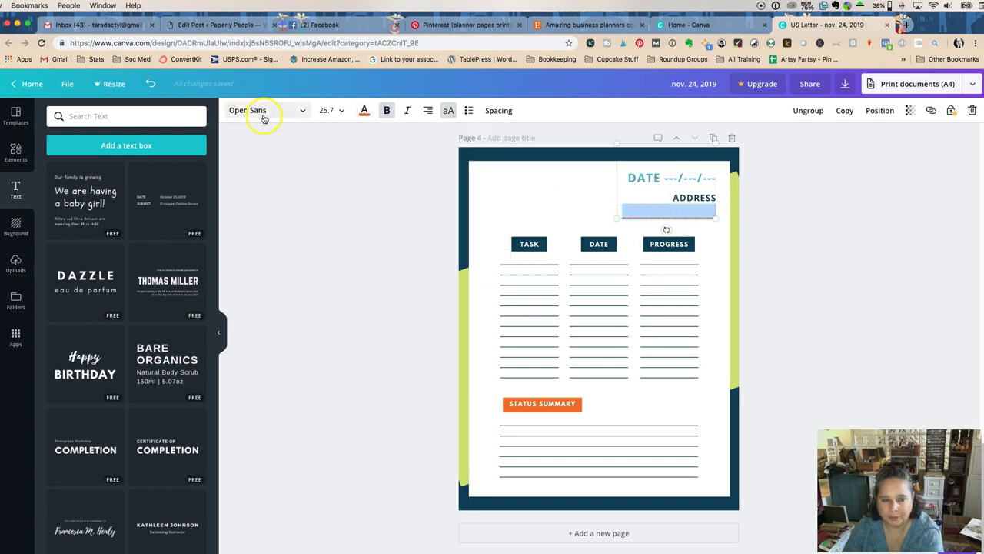
left_click(364, 110)
left_click(372, 173)
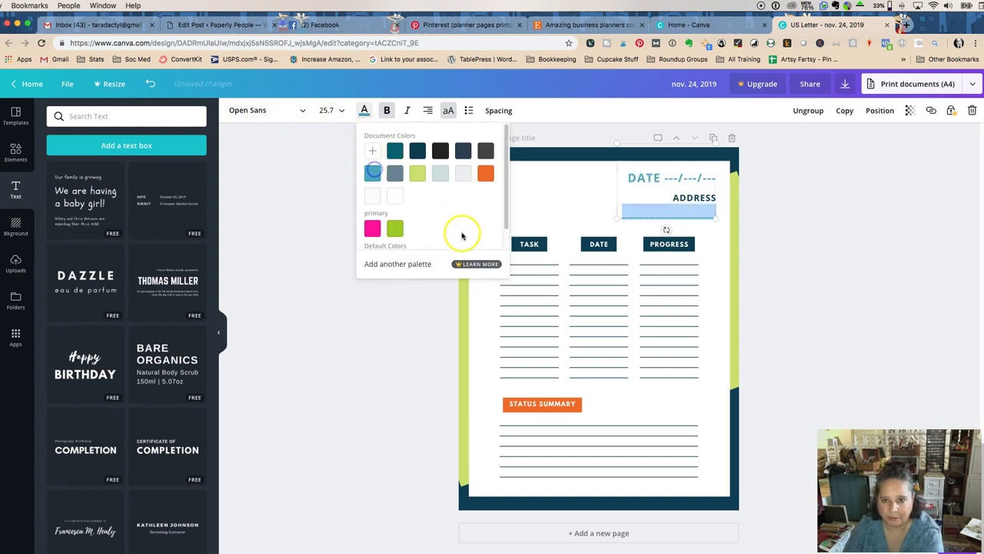
left_click(855, 228)
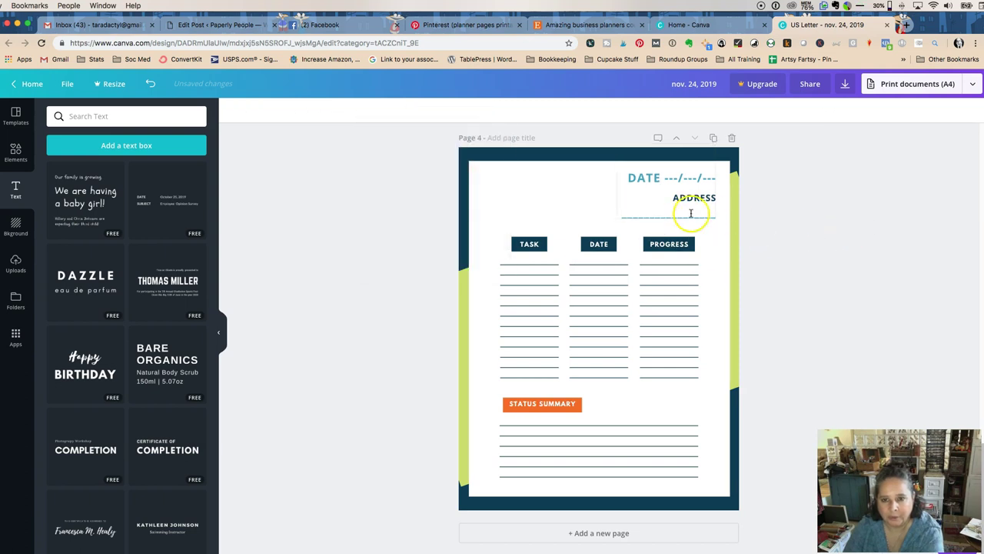
- Recolor the slanted lime green background shape to the light blue document color and nudge it slightly to the right
left_click(736, 225)
left_click(233, 111)
left_click(233, 111)
left_click(234, 111)
left_click(242, 170)
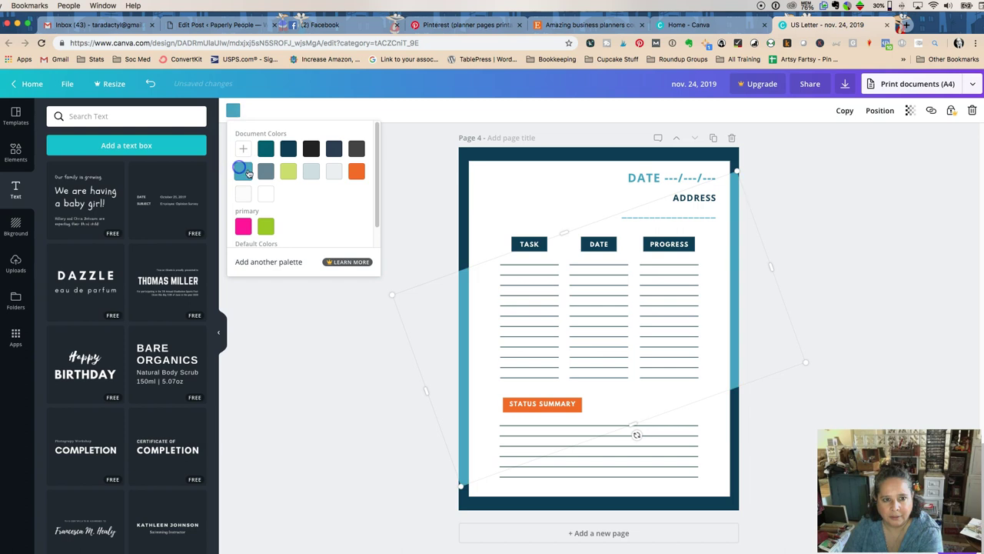
left_click(835, 216)
left_click(734, 231)
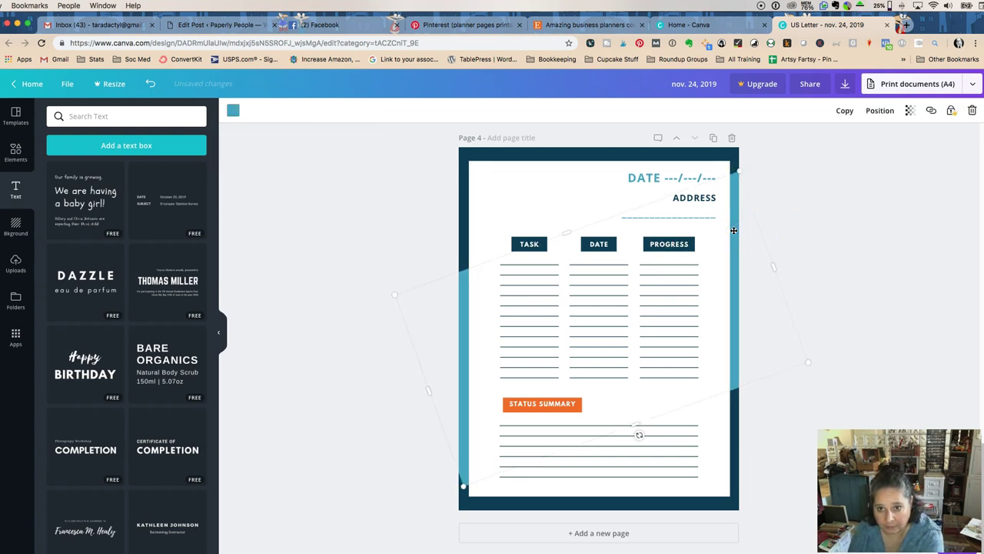
left_click(806, 230)
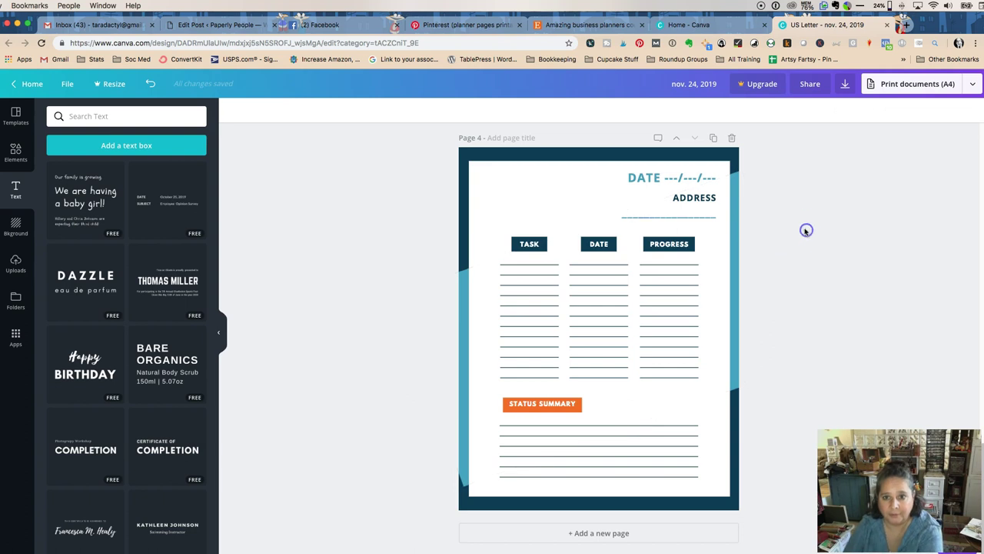
- Delete the Status Summary heading with its orange box and the writing lines beneath it
left_click(581, 408)
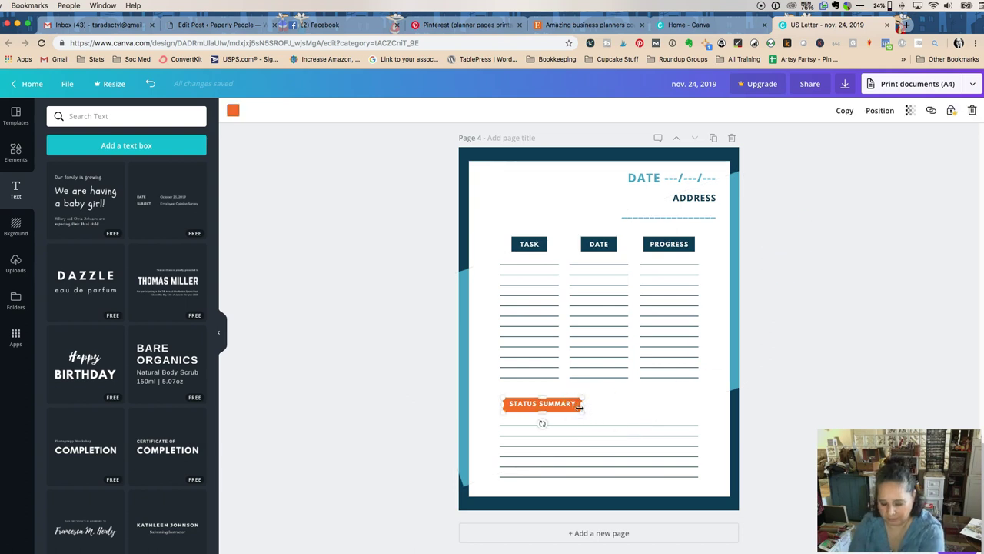
key("BackSpace")
left_click(649, 432)
left_click(626, 434)
key("BackSpace")
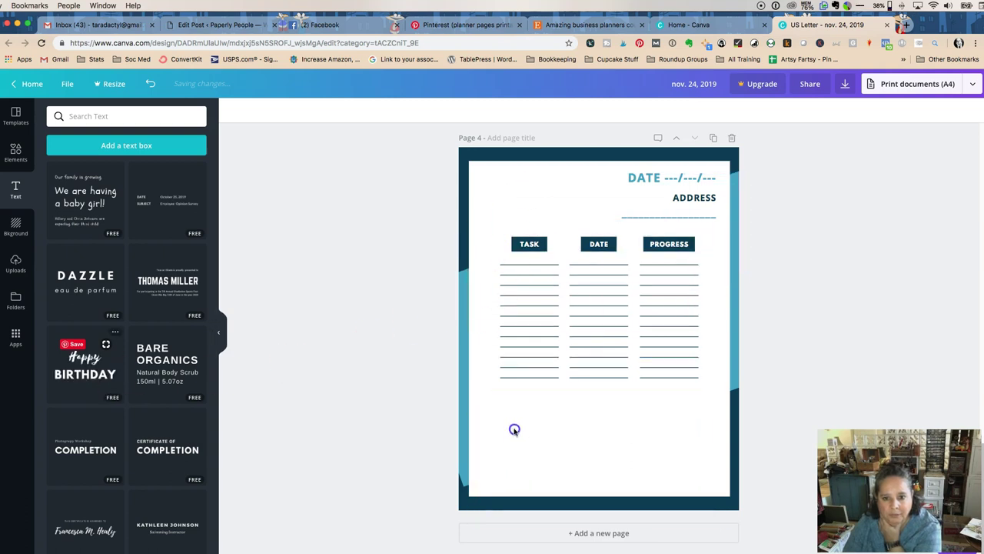
- Add copies of the Happy Birthday text combination to page 4 and delete the one covering the task columns
left_click(85, 367)
left_click(551, 284)
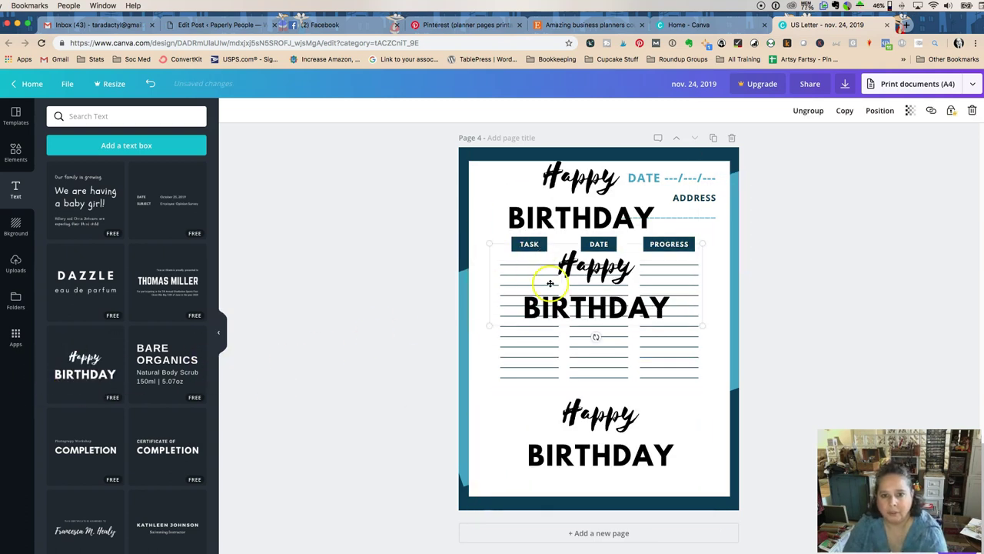
key("Delete")
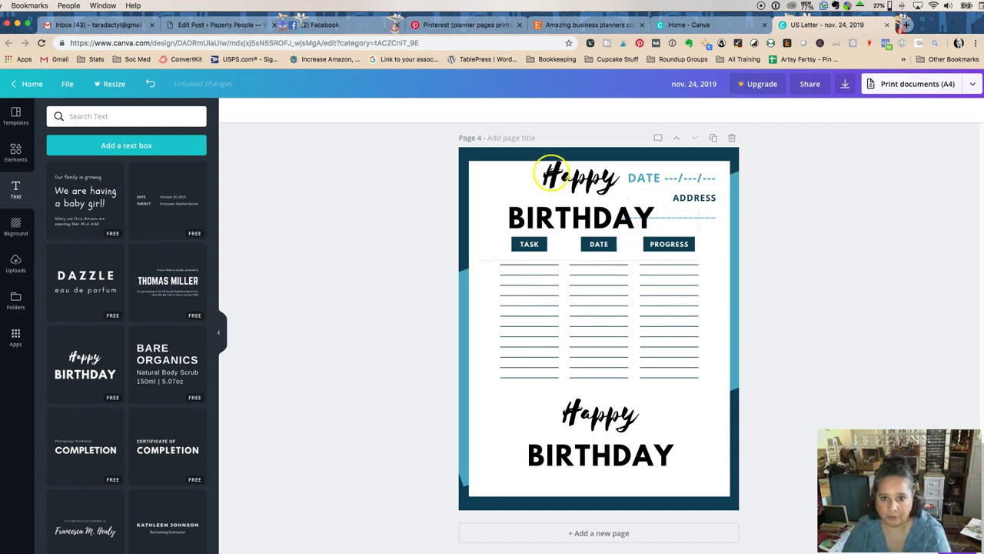
- Delete both the Happy and BIRTHDAY lines of the text combination below the task columns on page 4
left_click(578, 454)
left_click(591, 394)
left_click(590, 393)
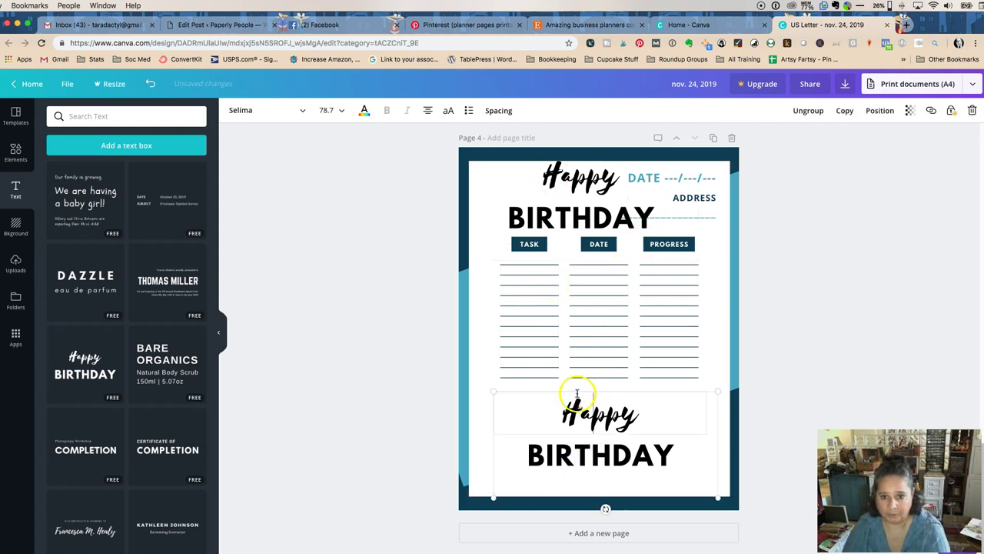
left_click(577, 392)
left_click(569, 408)
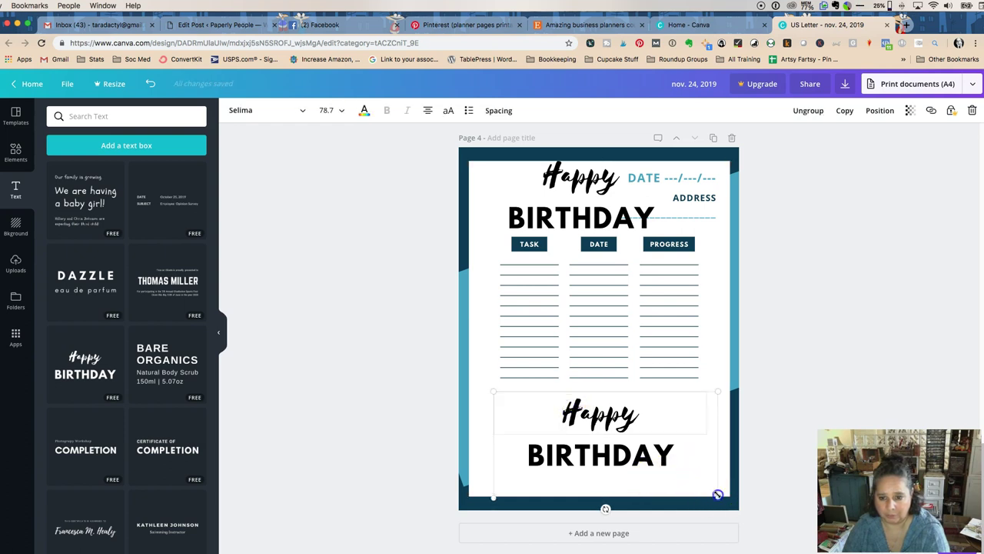
key("Delete")
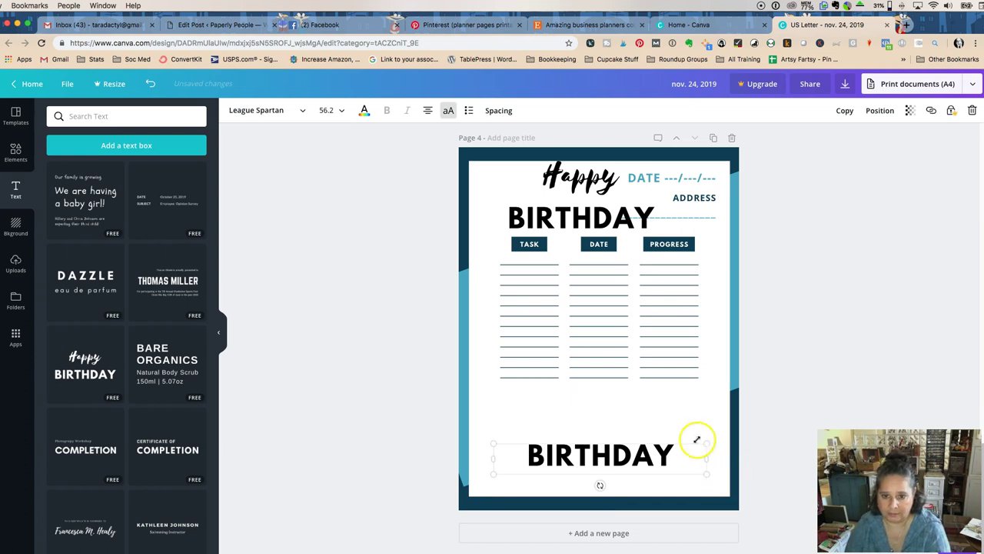
left_click(618, 459)
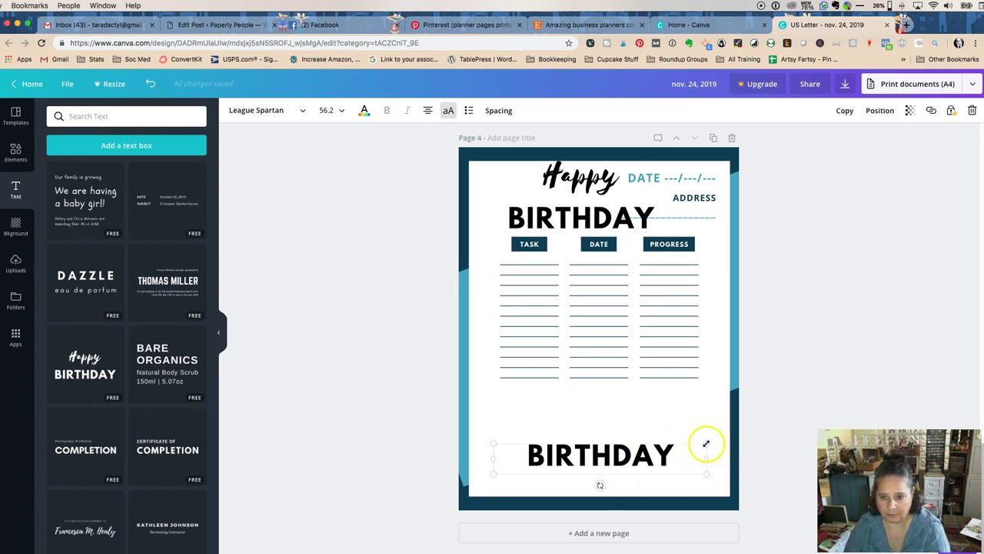
key("Delete")
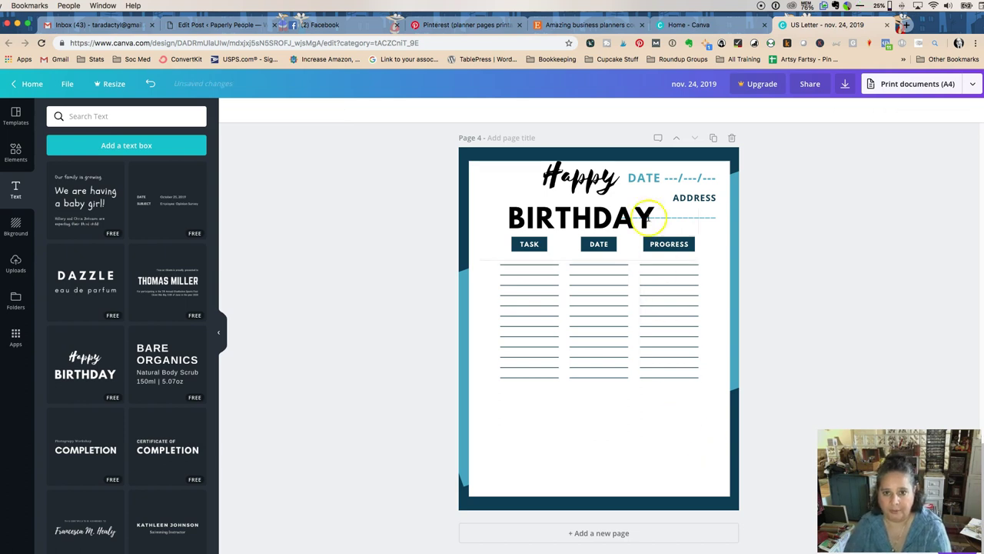
- Replace the Happy BIRTHDAY heading at the top of page 4 with Open on the first line and HOUSE on the second
double_click(580, 178)
type("Open")
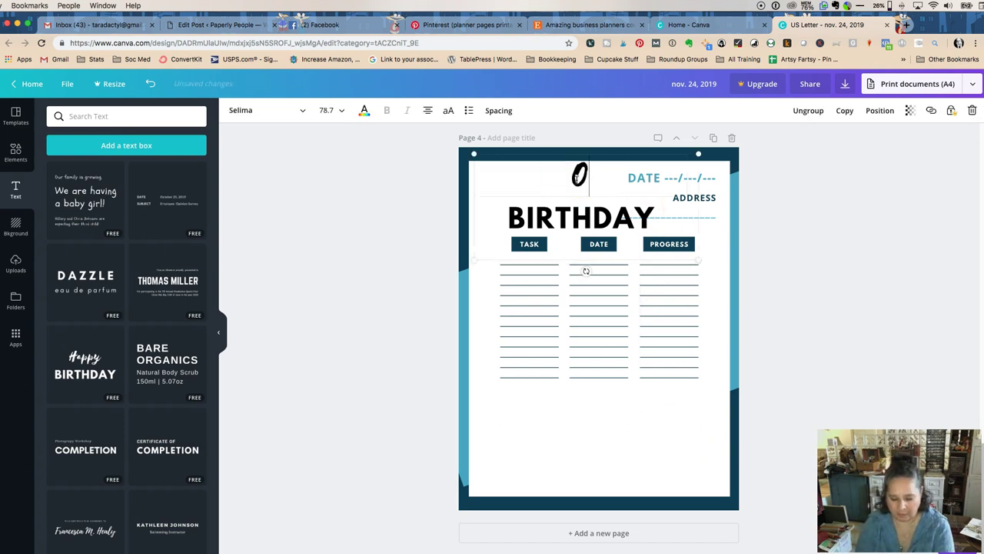
left_click(548, 217)
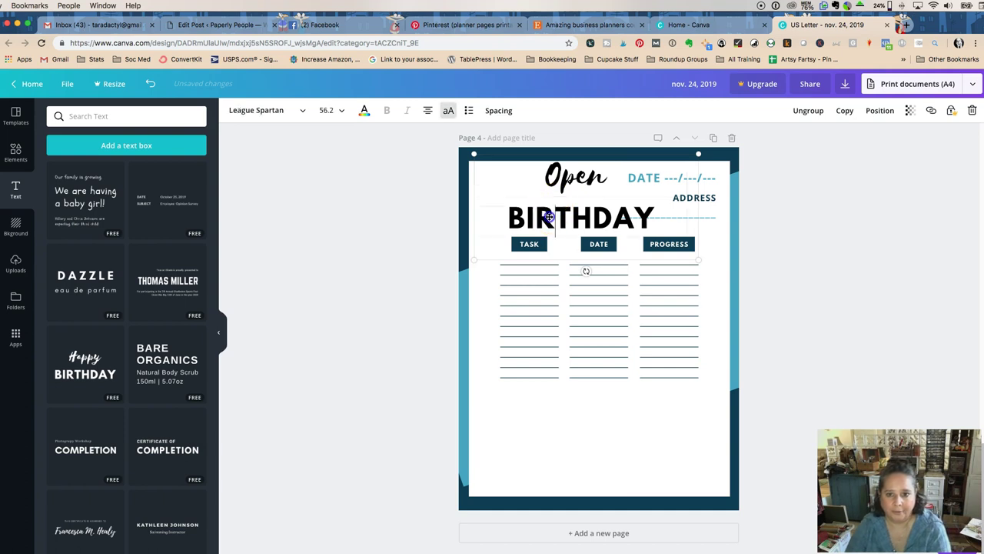
left_click(548, 218)
type("HOSE")
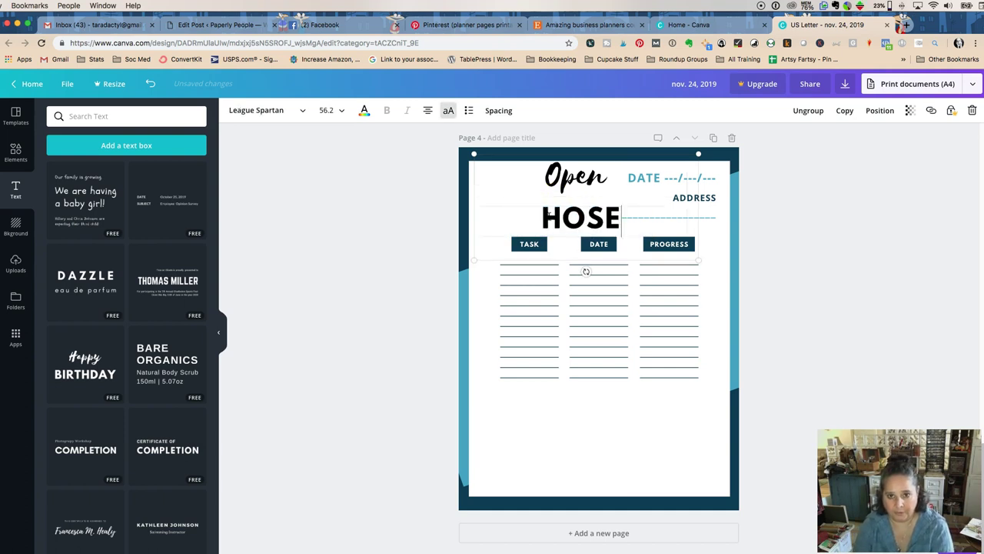
key("BackSpace")
key("BackSpace")
type("USE")
left_click(387, 190)
left_click(570, 209)
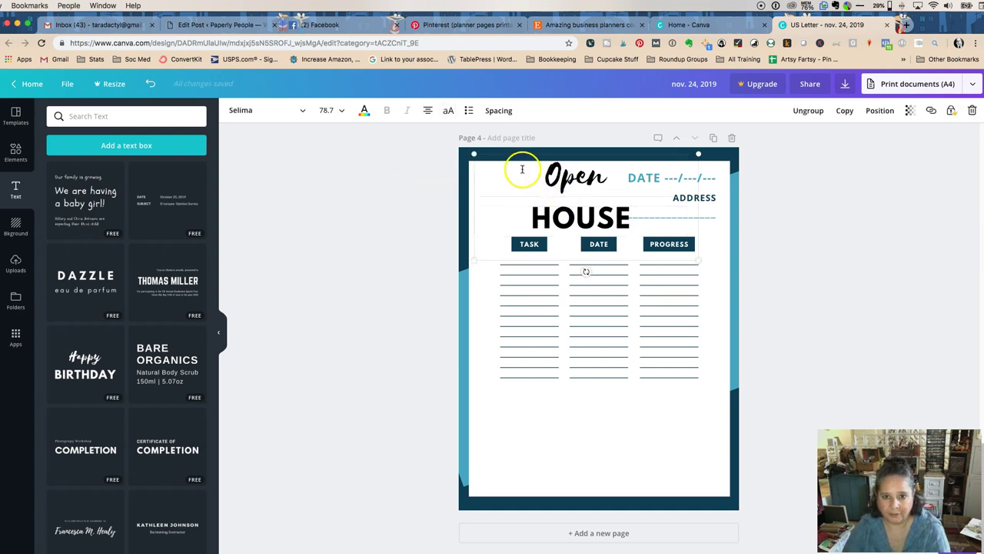
- Add the DAZZLE eau de parfum text combination and place it below the task columns
double_click(563, 185)
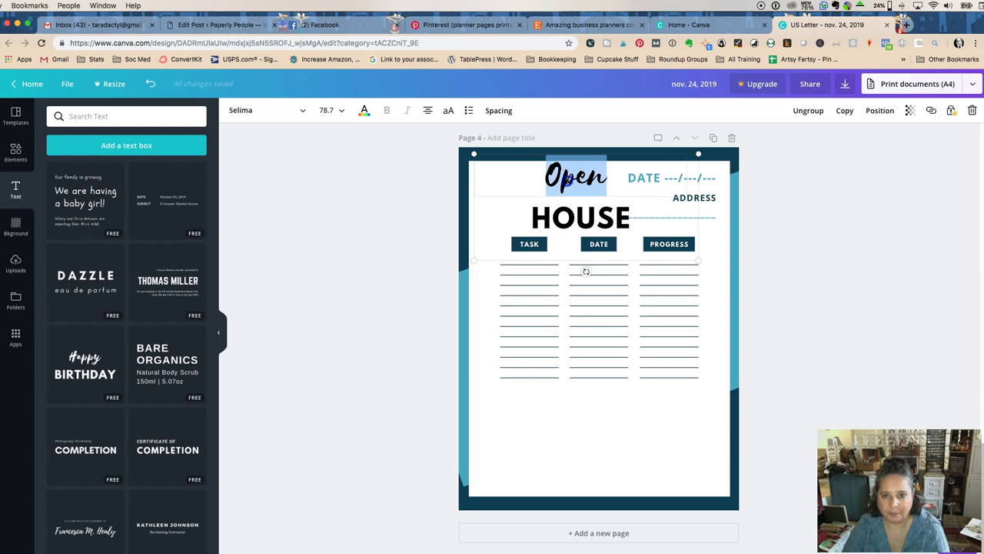
left_click(75, 281)
left_click_drag(563, 272, 570, 415)
- Try to delete the Open HOUSE heading and undo the removal of the white page panel
left_click(584, 175)
left_click(503, 161)
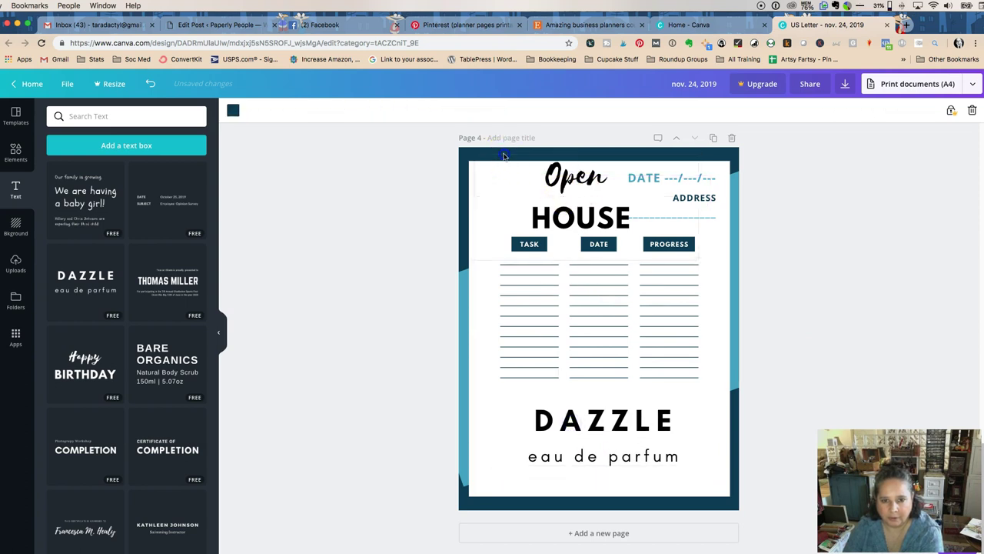
left_click(553, 176)
left_click(553, 176)
key("BackSpace")
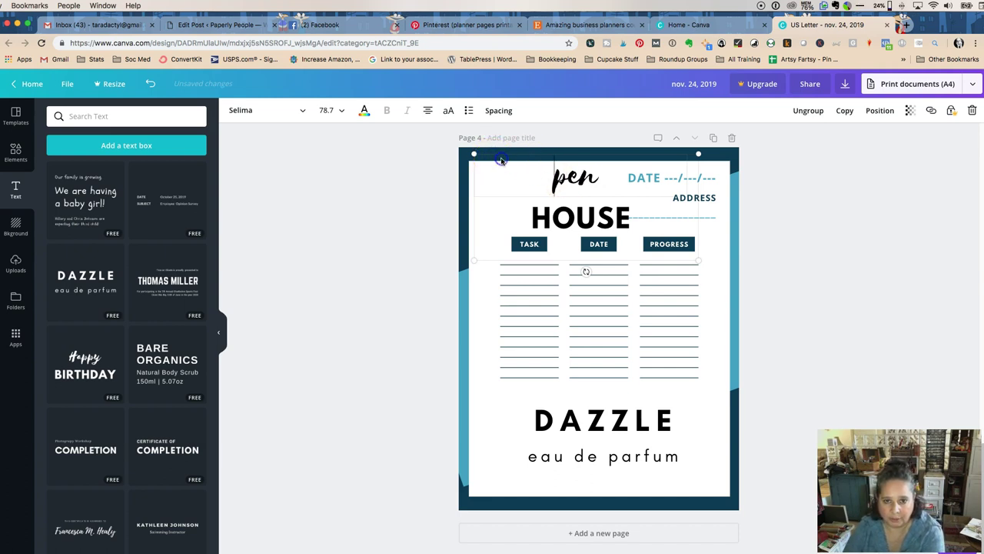
left_click(474, 248)
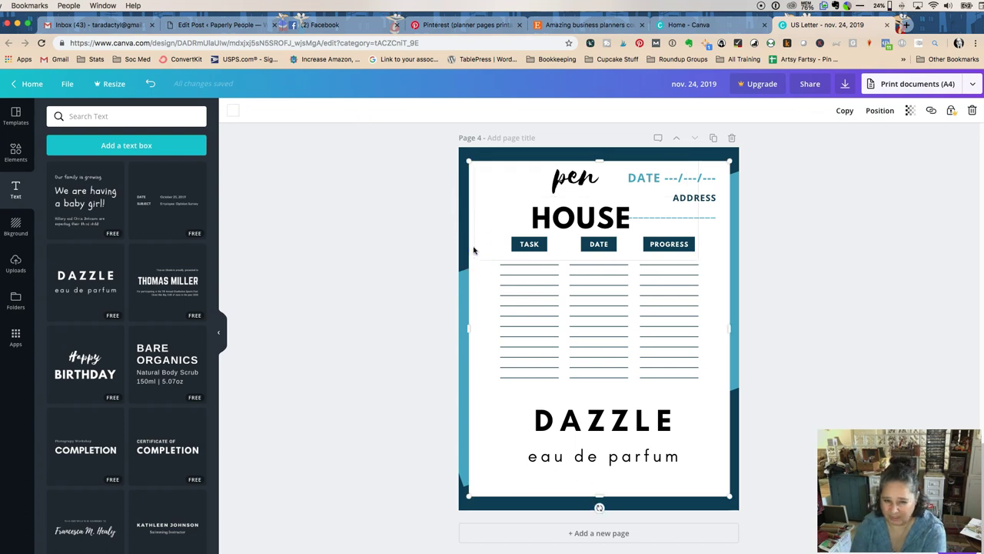
key("Delete")
left_click(782, 25)
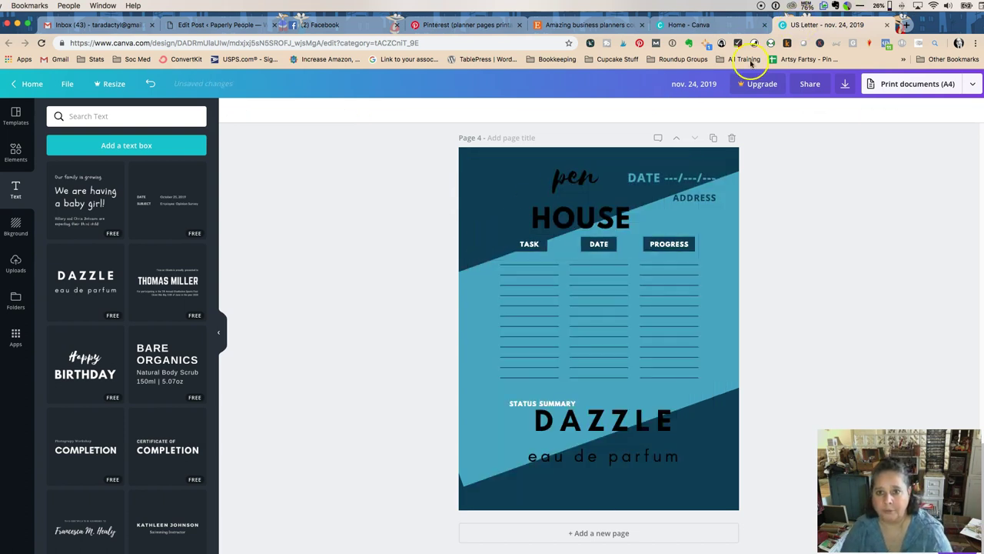
left_click(151, 83)
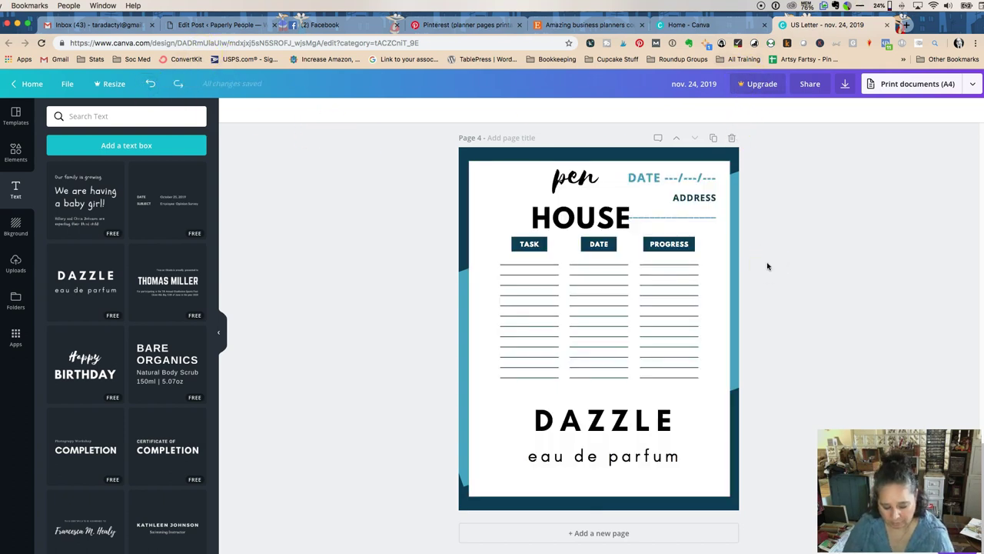
- Delete both lines of the script-style Open HOUSE heading at the top of page 4
left_click(573, 176)
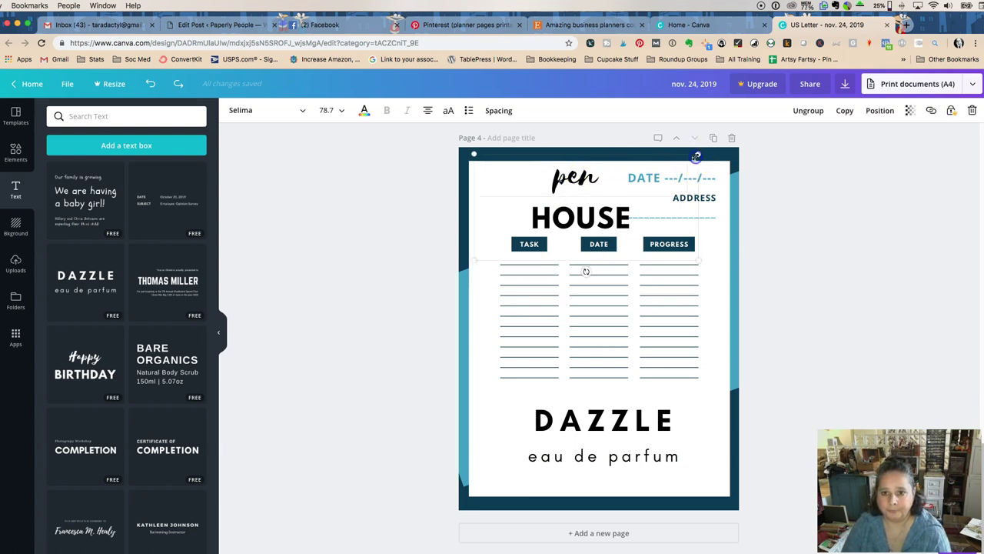
key("Delete")
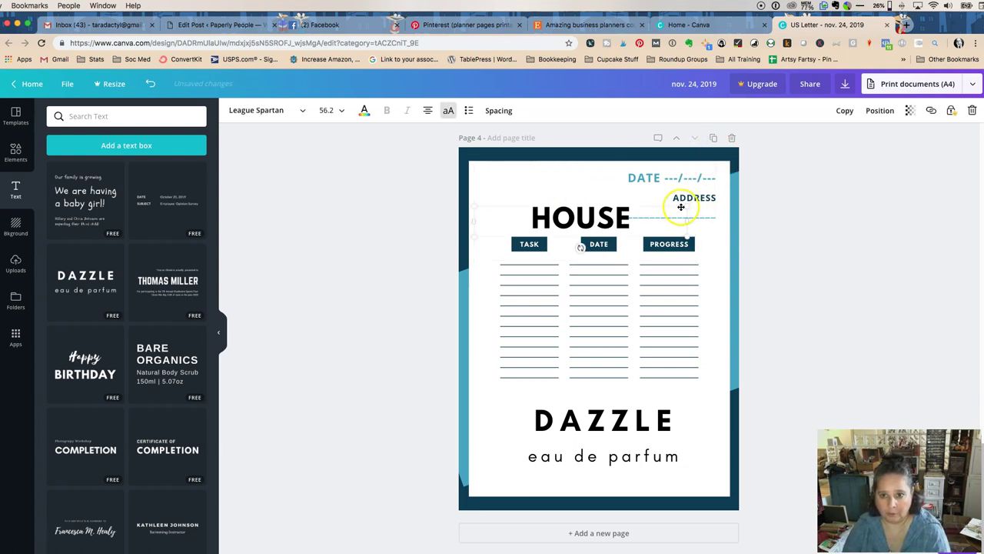
key("Delete")
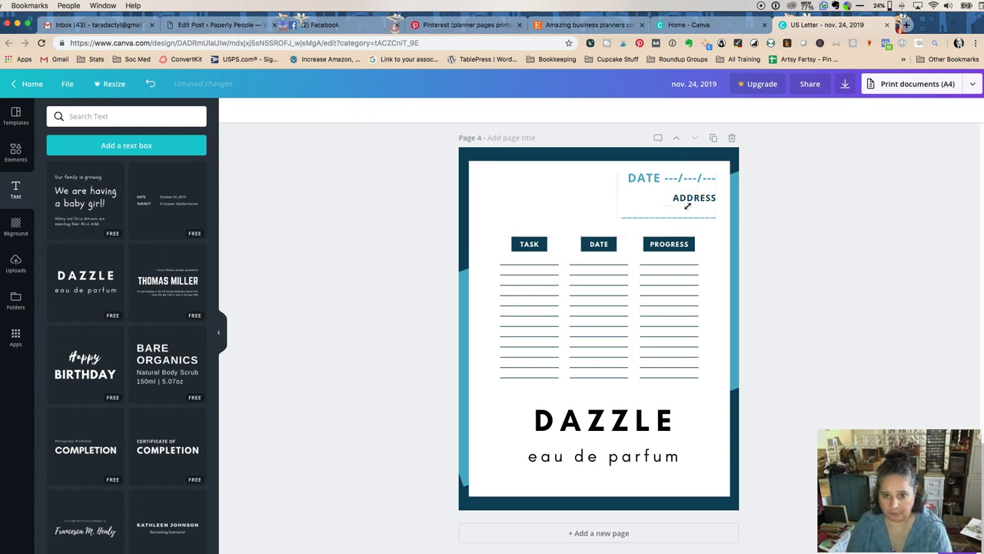
- Replace DAZZLE with OPEN and eau de parfum with house in the text combination below the task columns
double_click(602, 432)
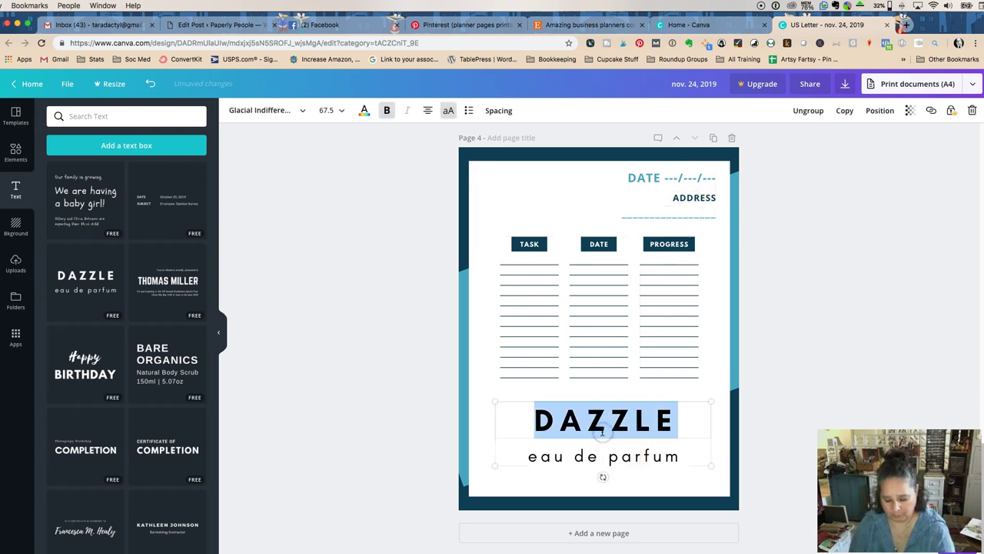
type("OPEN")
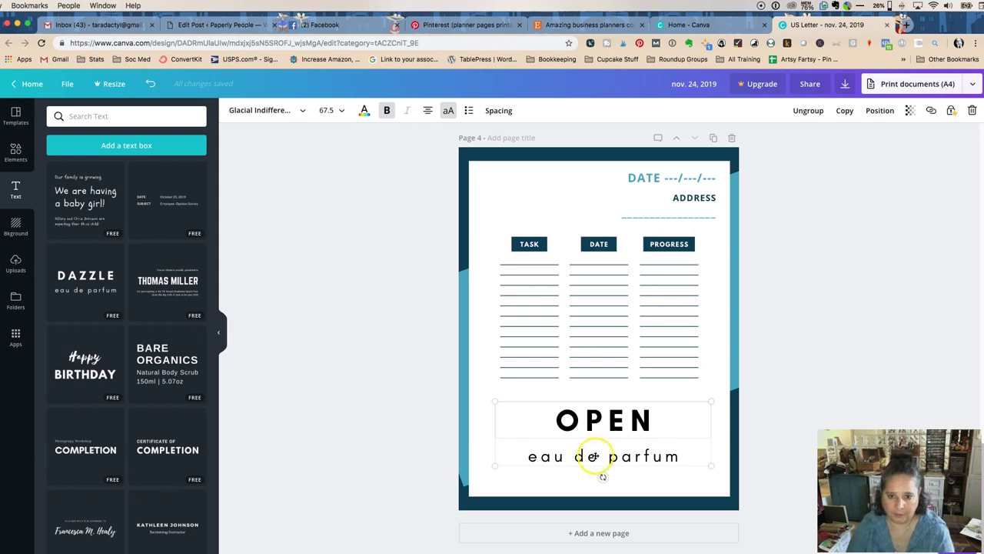
double_click(594, 456)
type("house")
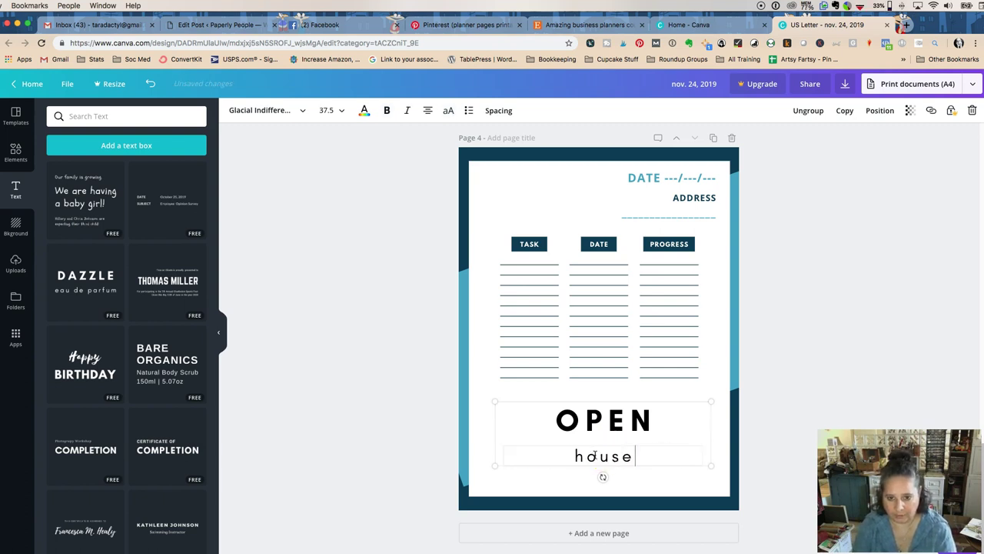
left_click(598, 454)
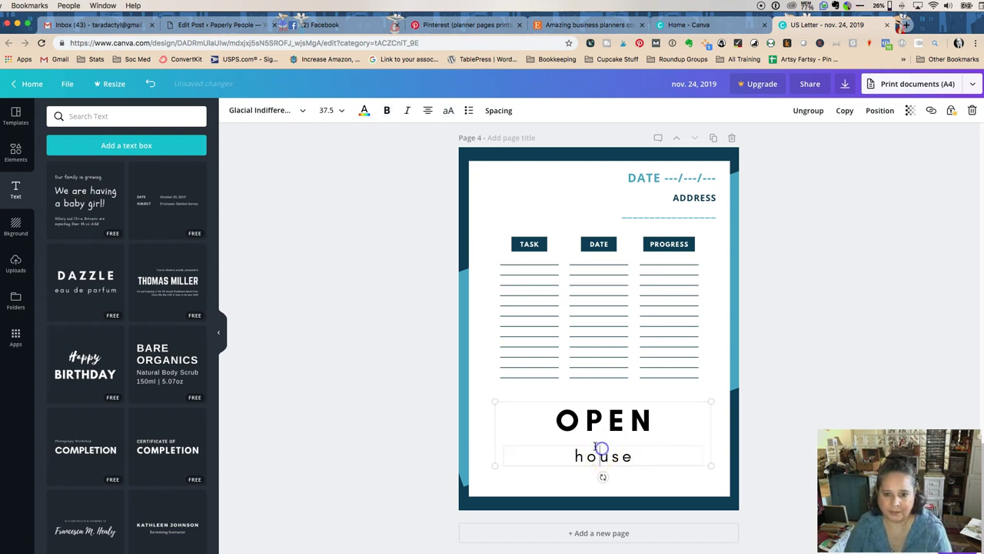
left_click(583, 420)
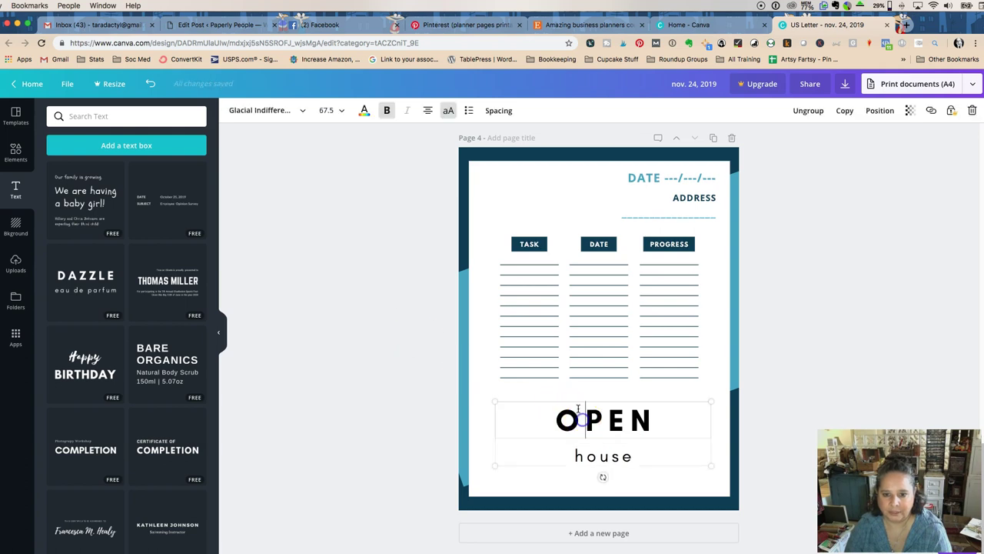
left_click(566, 401)
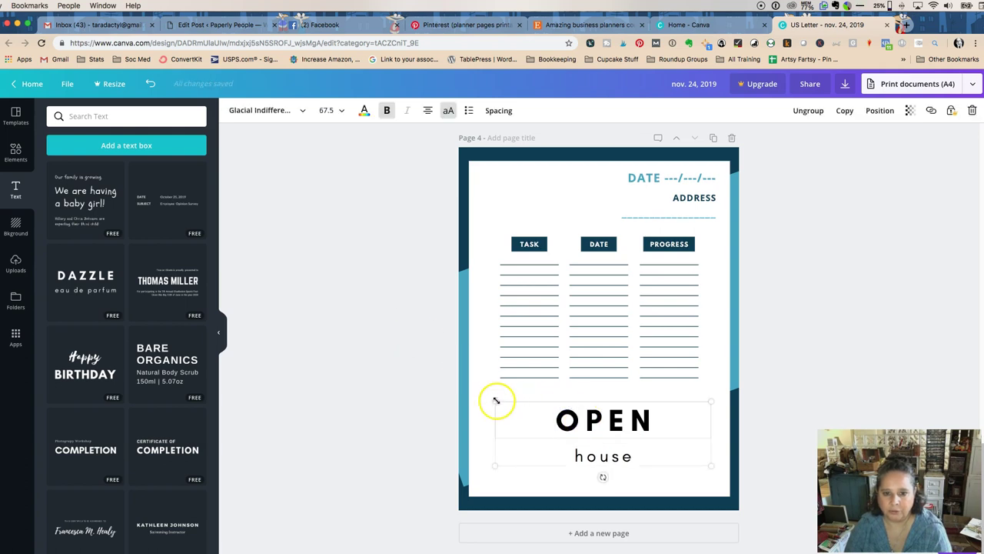
left_click(446, 420)
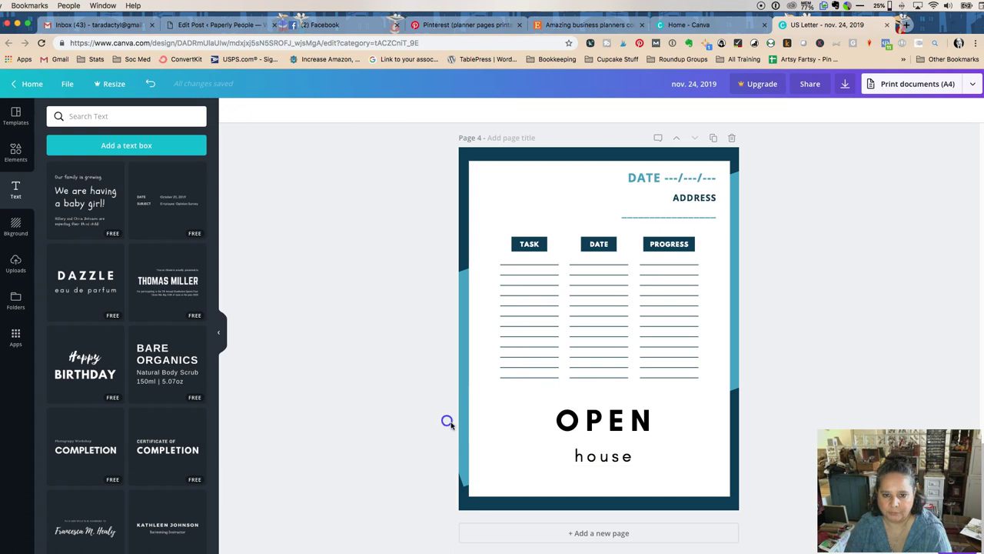
- Move the OPEN house text combination to the top of page 4 beside the DATE line and clear its house line
left_click_drag(498, 405, 442, 169)
double_click(545, 226)
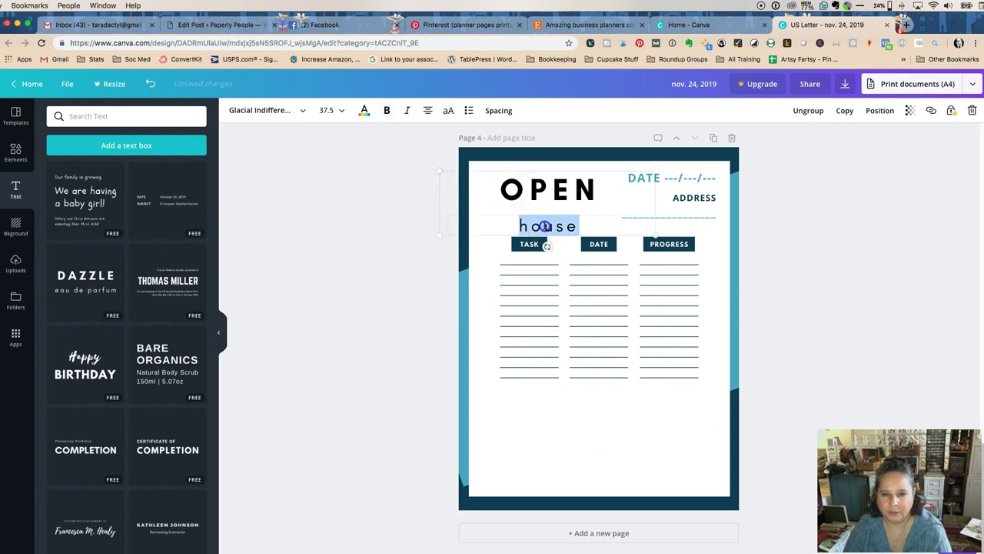
key("BackSpace")
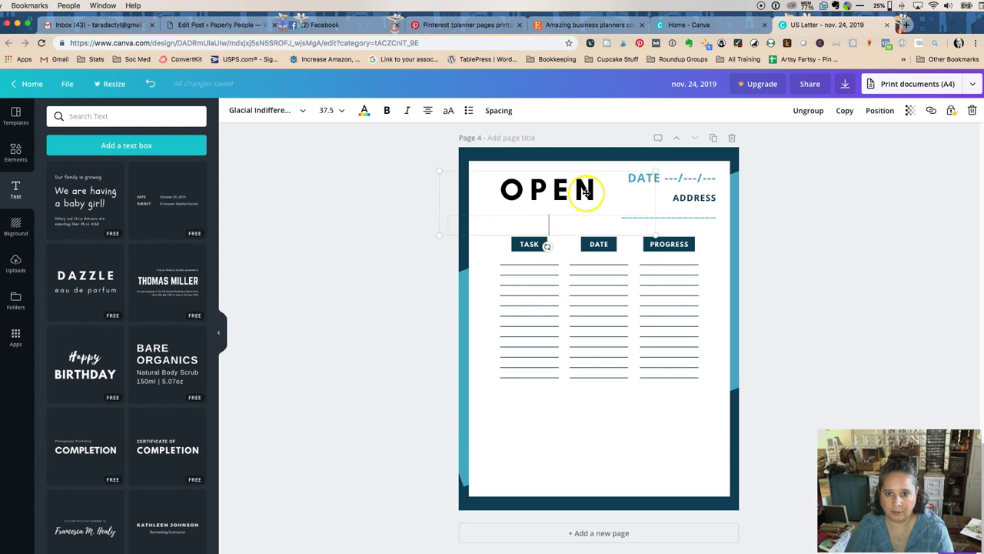
- Add HOUSE as a second line under OPEN in the large bold heading text
left_click(601, 189)
key("Return")
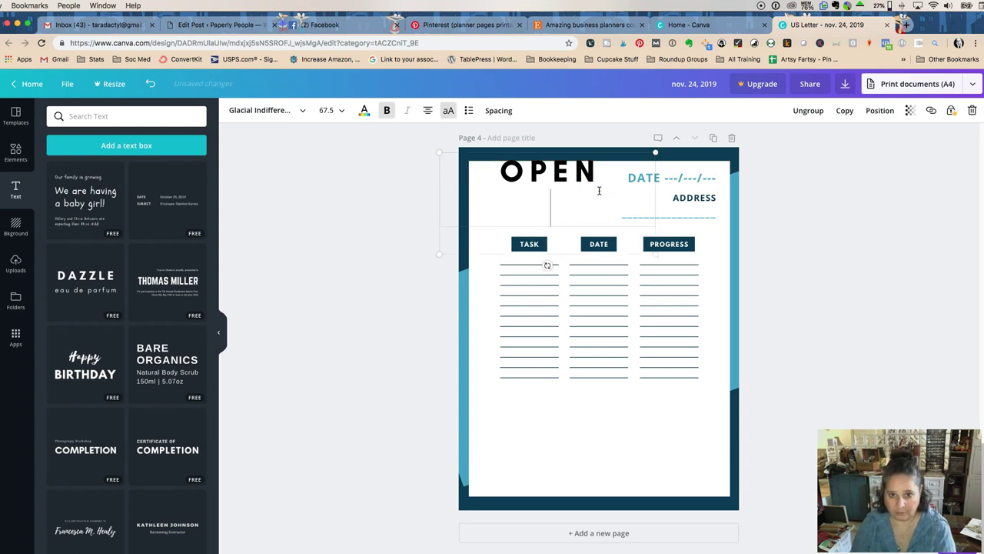
type("HOUSE")
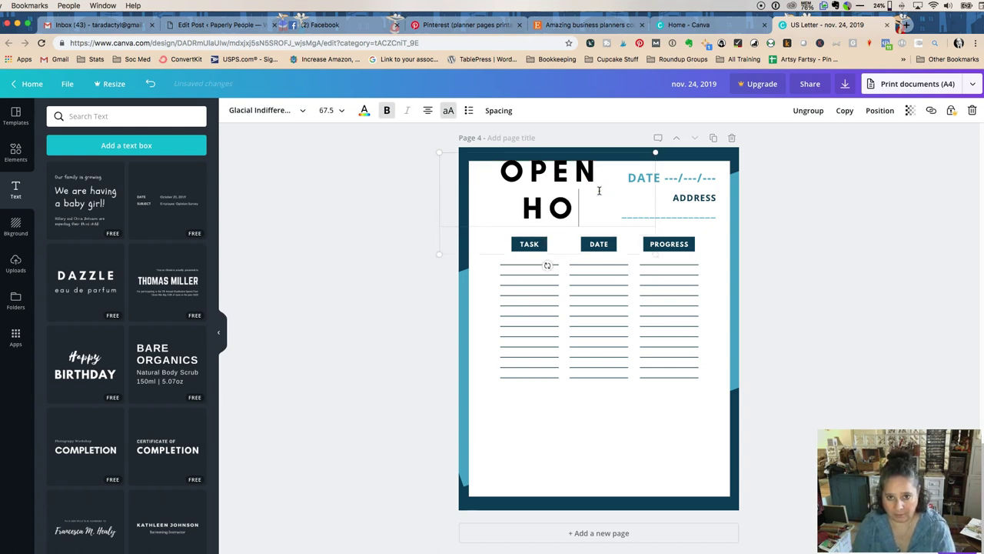
key("BackSpace")
key("BackSpace")
type("USE")
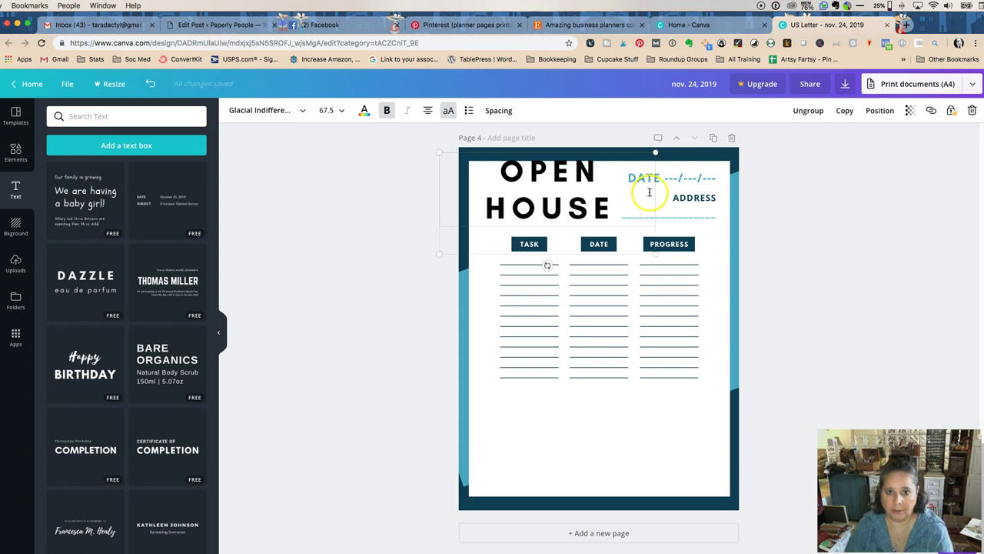
- Change the OPEN HOUSE heading's font to Bebas Neue
left_click_drag(615, 211, 445, 209)
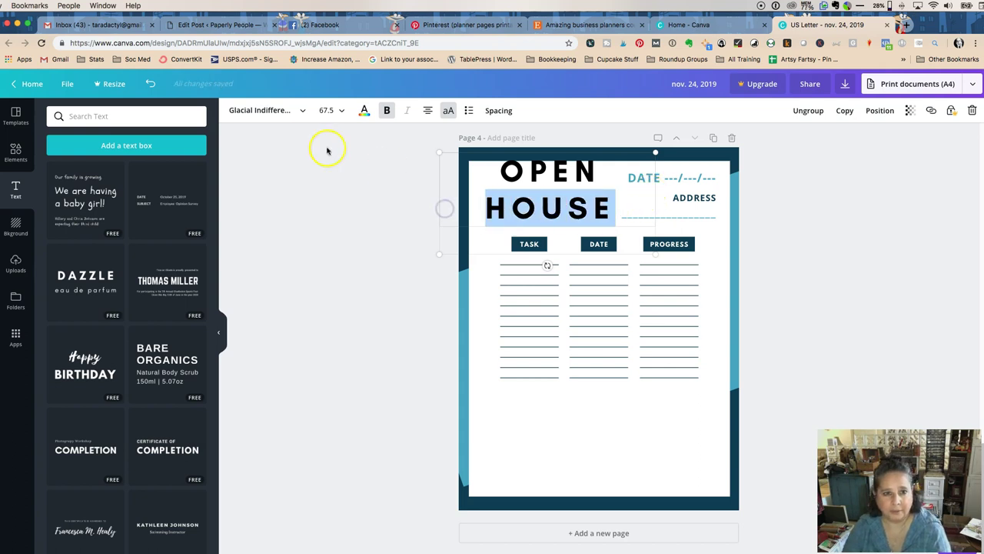
left_click(274, 110)
left_click(276, 177)
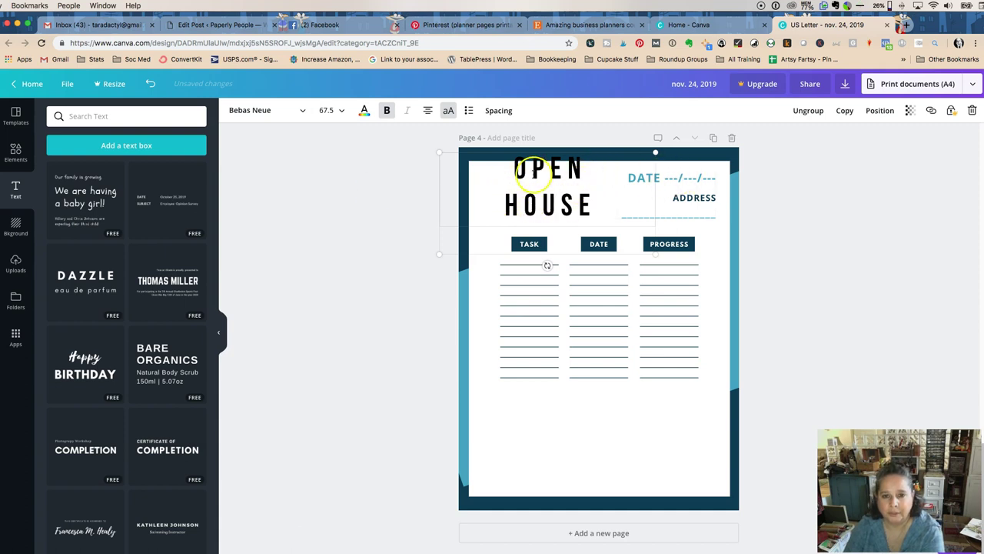
left_click(367, 176)
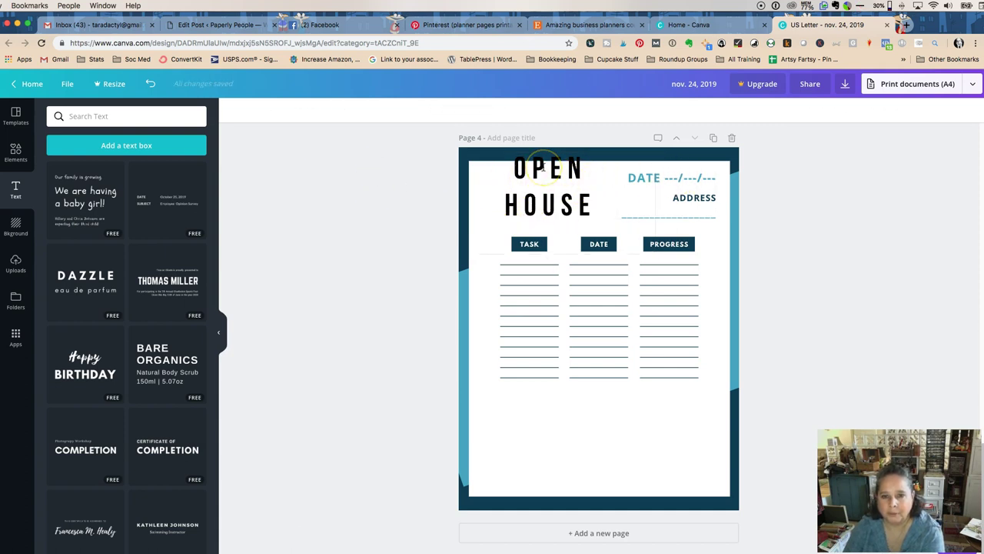
- Join HOUSE to the OPEN line so the page 4 heading reads OPEN HOUSE on a single line
left_click(603, 202)
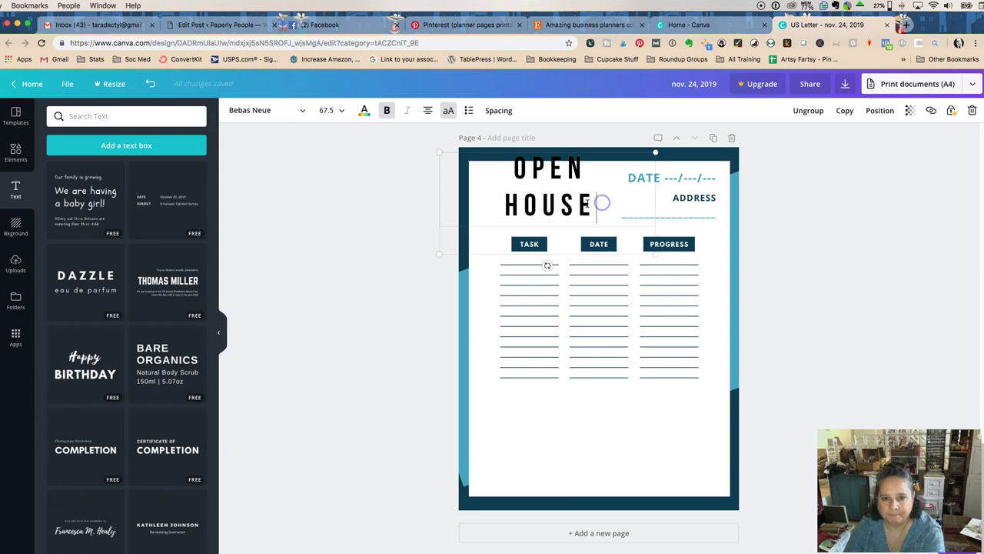
left_click(504, 204)
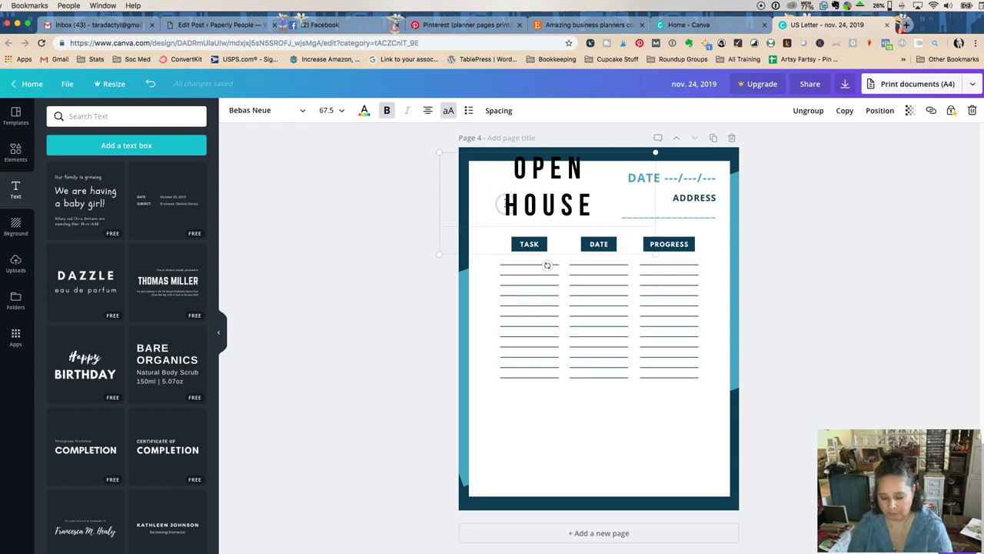
key("BackSpace")
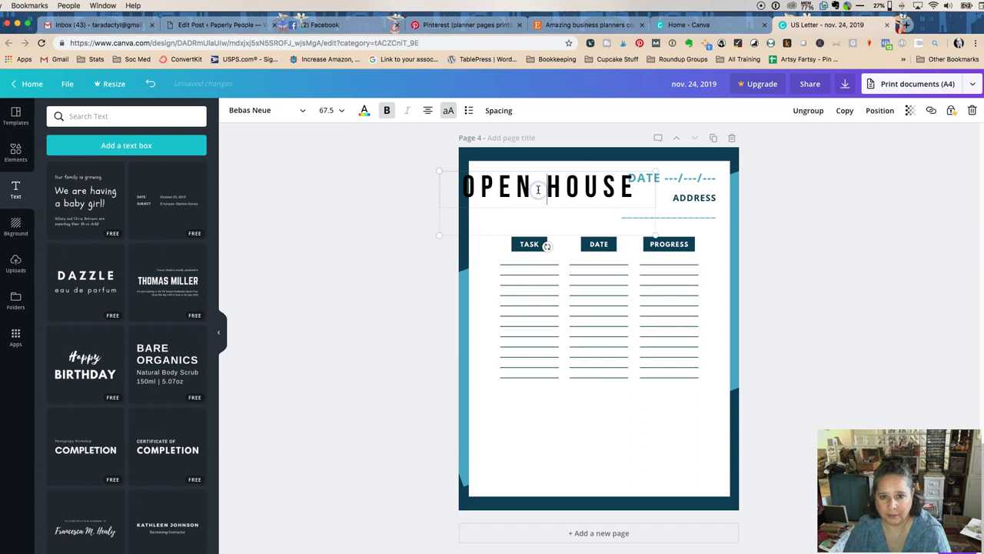
left_click(389, 156)
- Set the OPEN HOUSE heading to size 28 in the League Spartan font
triple_click(516, 190)
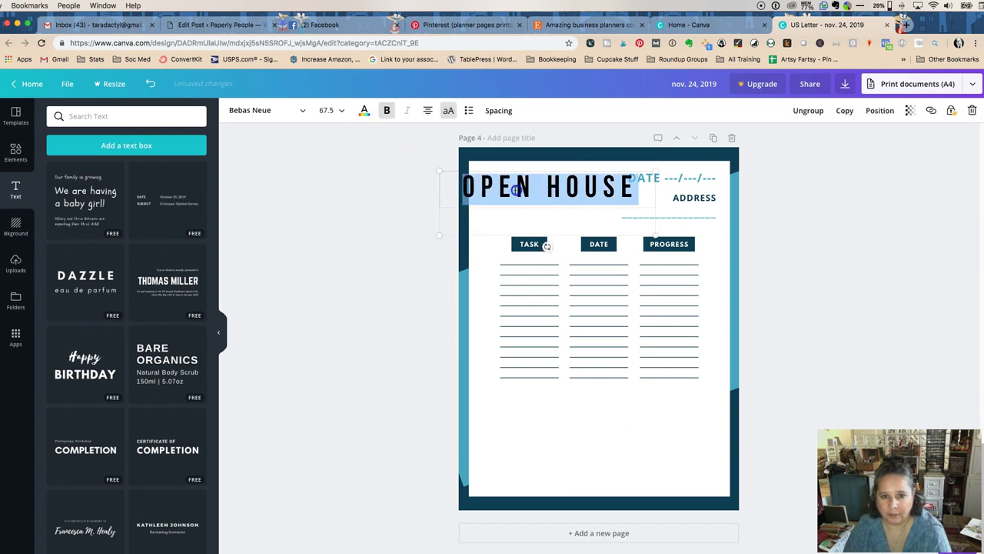
left_click(333, 113)
left_click(329, 321)
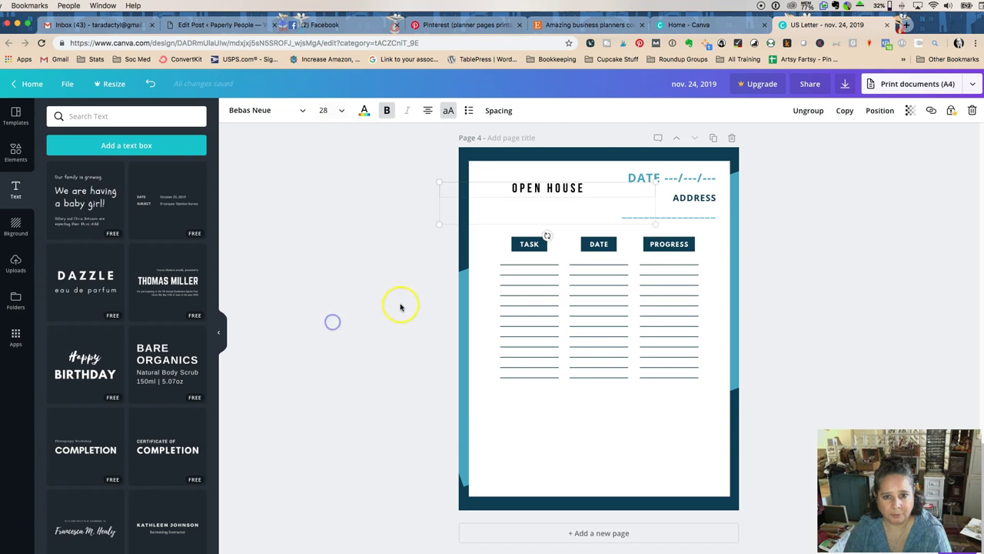
left_click(279, 110)
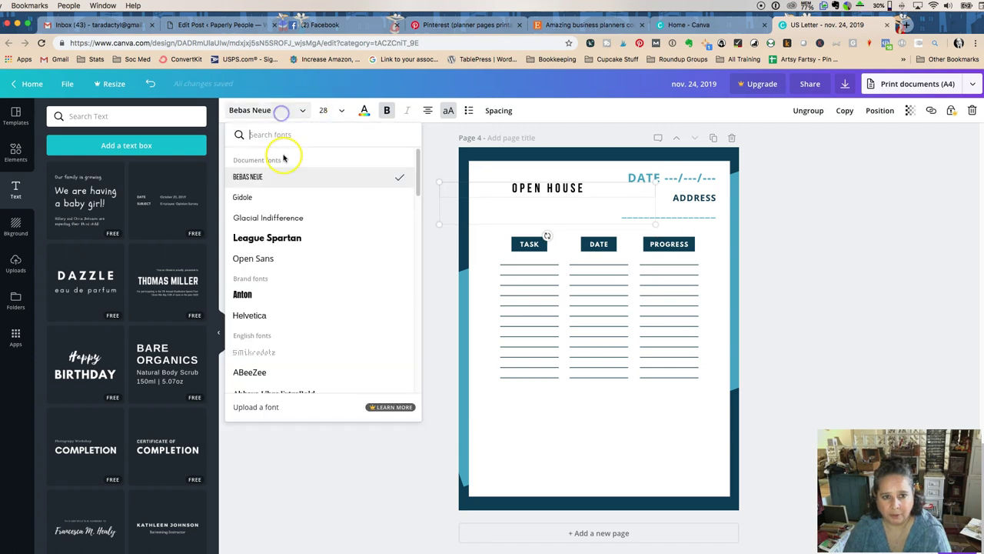
left_click(284, 238)
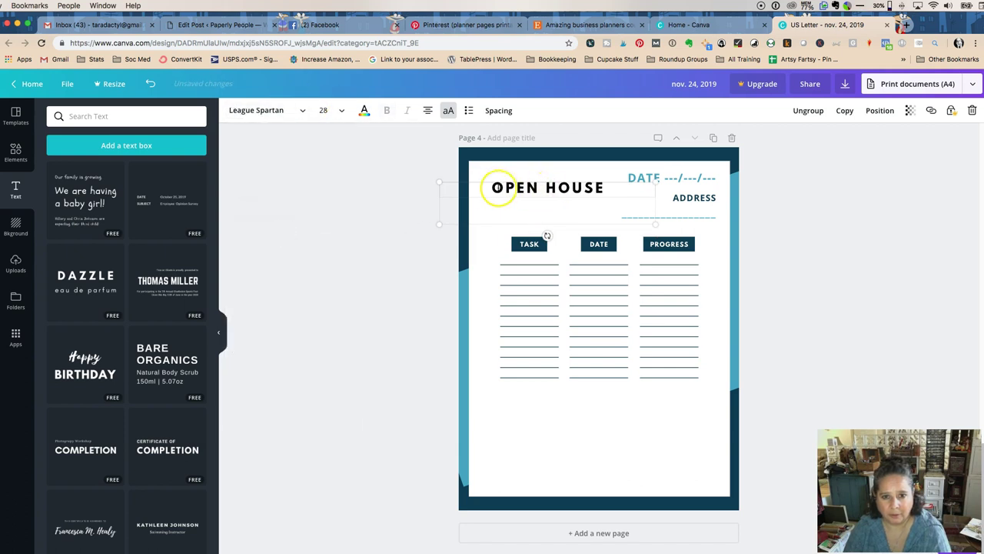
- Add WELCOME! as a separate line above OPEN HOUSE in the heading
left_click(493, 188)
type("WELCOME")
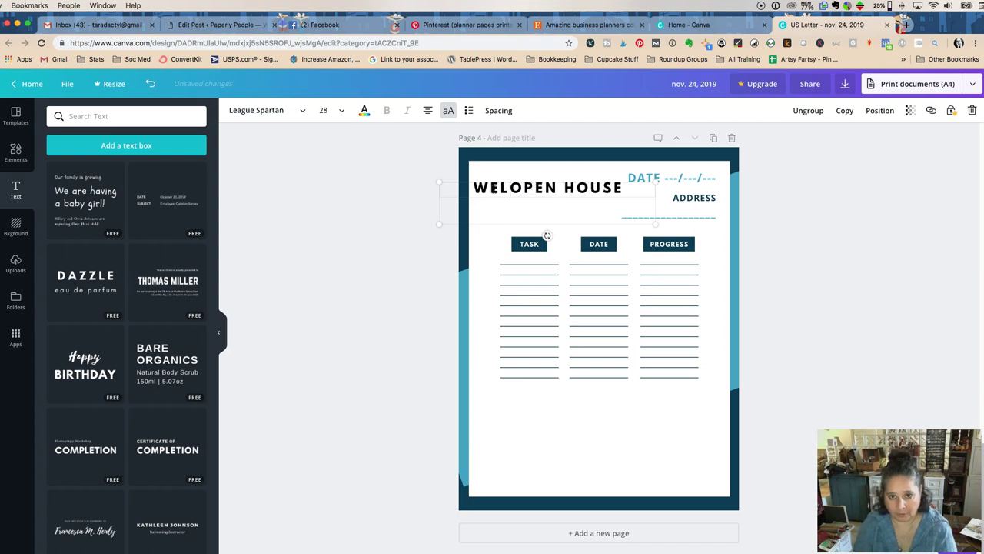
type("!")
key("Return")
left_click(539, 163)
left_click(368, 175)
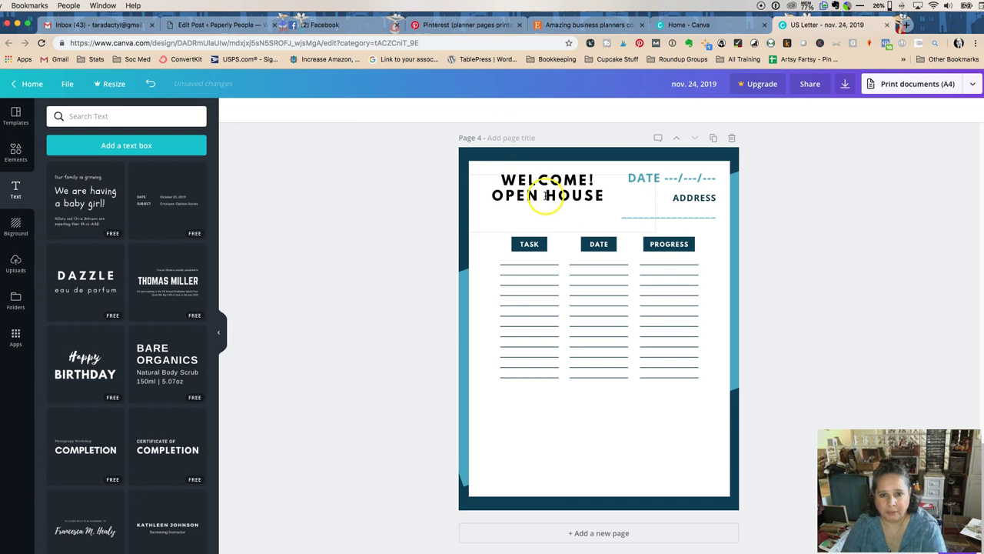
- Recolor both lines of the WELCOME! OPEN HOUSE heading with the dark navy blue document color
double_click(519, 180)
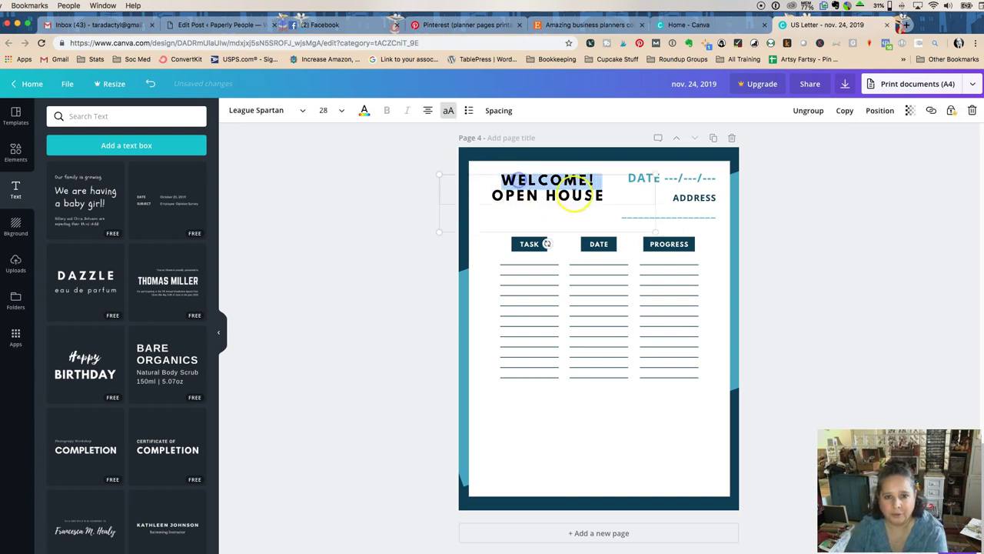
triple_click(576, 194)
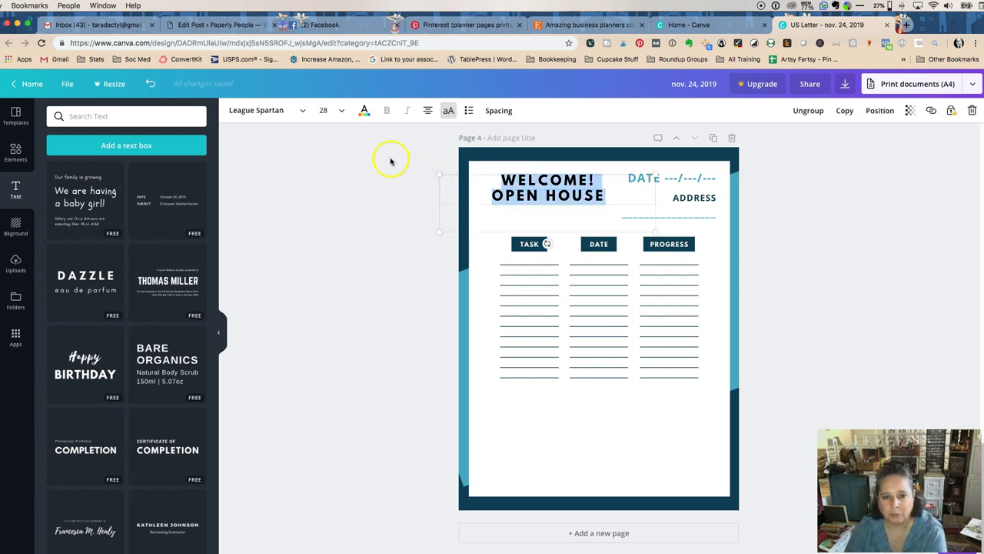
left_click(365, 111)
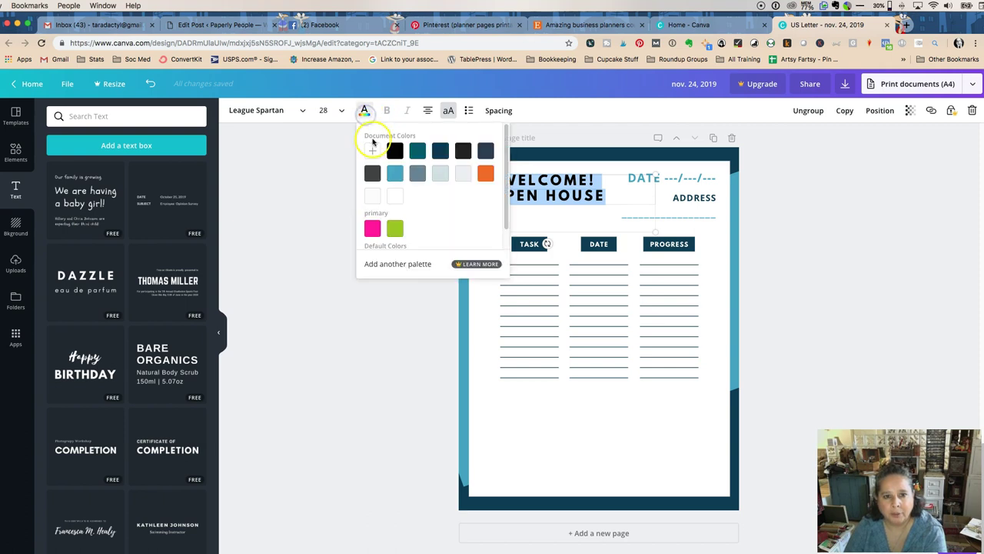
left_click(439, 151)
left_click(347, 254)
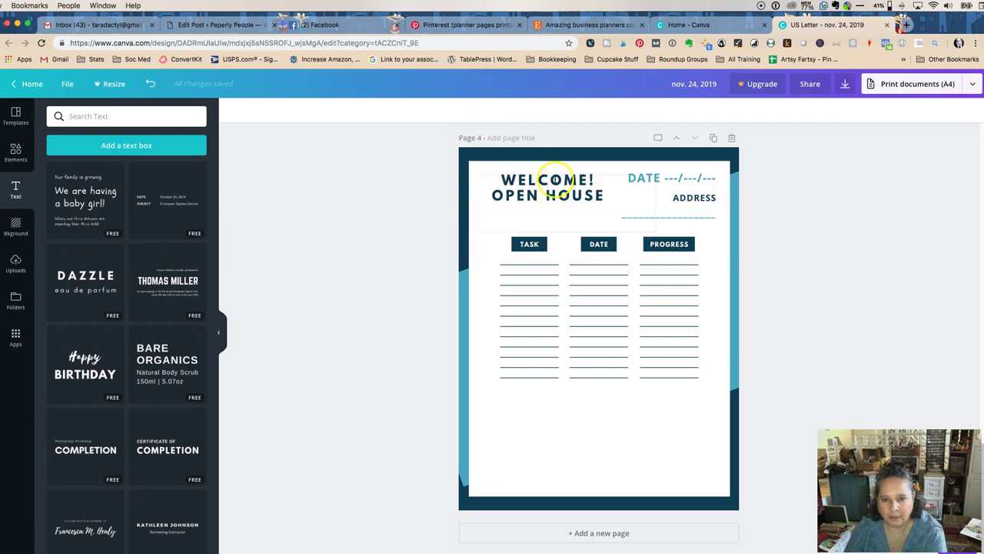
- Shrink the WELCOME! OPEN HOUSE text group until it clears the DATE line, and move it up beside DATE and ADDRESS
left_click(557, 172)
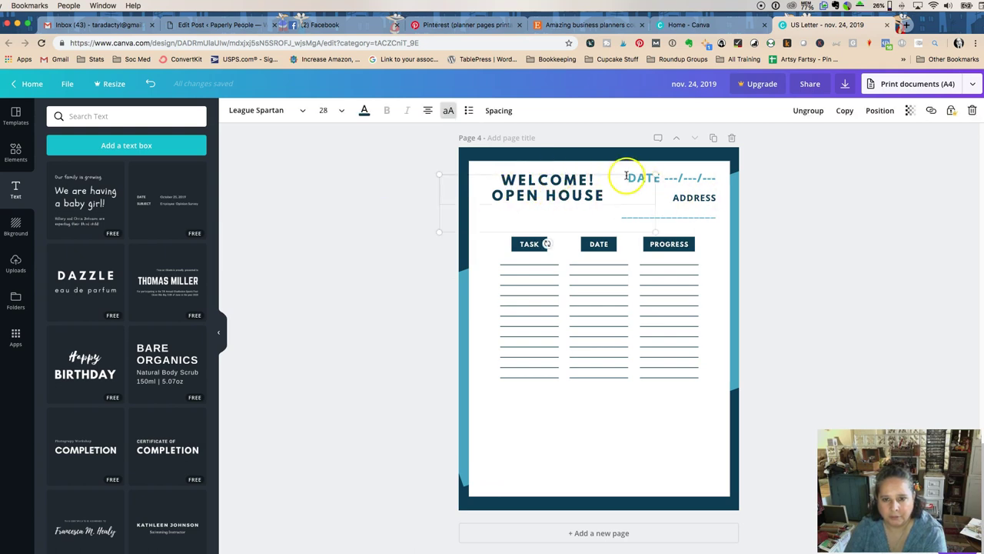
left_click(627, 176)
left_click(627, 176)
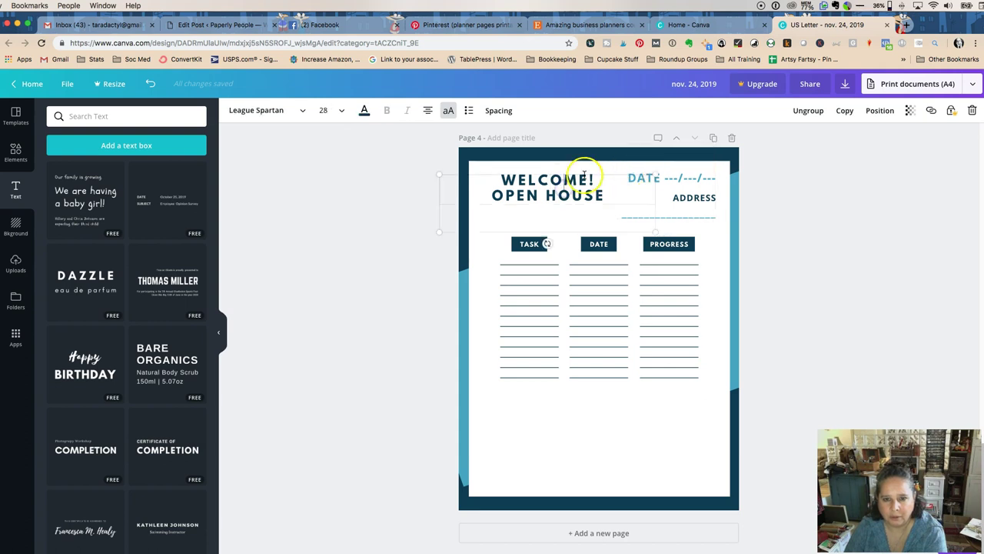
left_click_drag(652, 177, 612, 196)
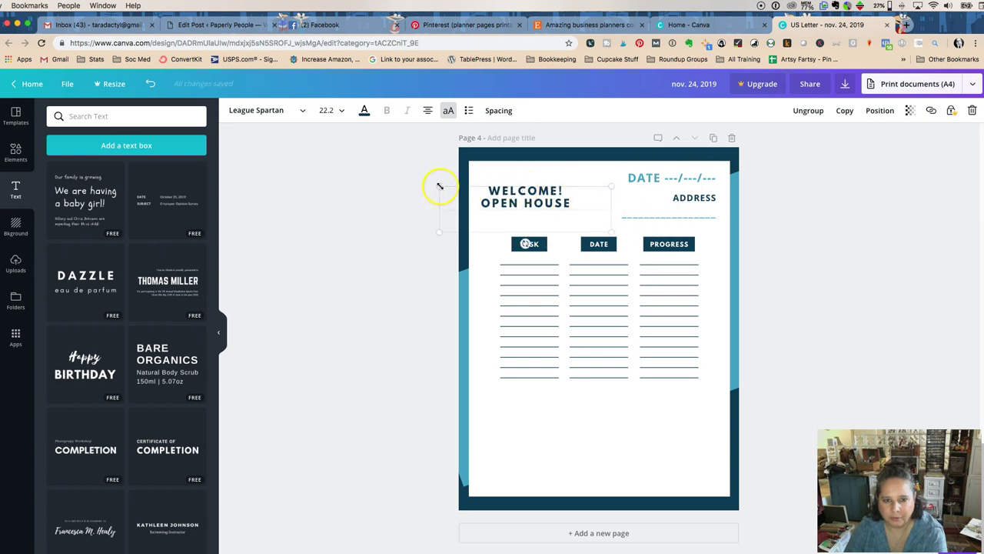
left_click_drag(439, 186, 490, 183)
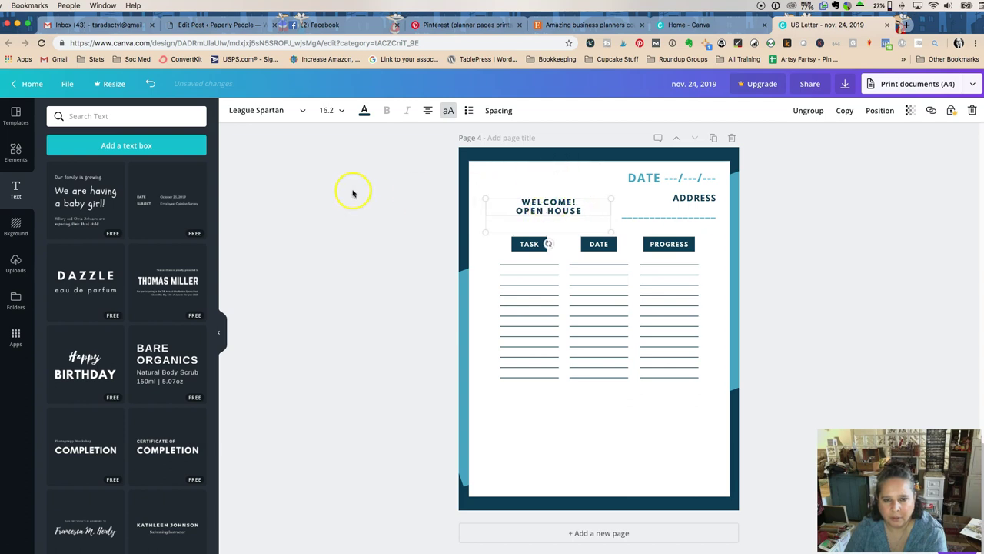
left_click_drag(543, 212, 547, 193)
- Enlarge the WELCOME! OPEN HOUSE heading text, trying size 24 and settling on 28
left_click(329, 110)
left_click(336, 114)
left_click(337, 117)
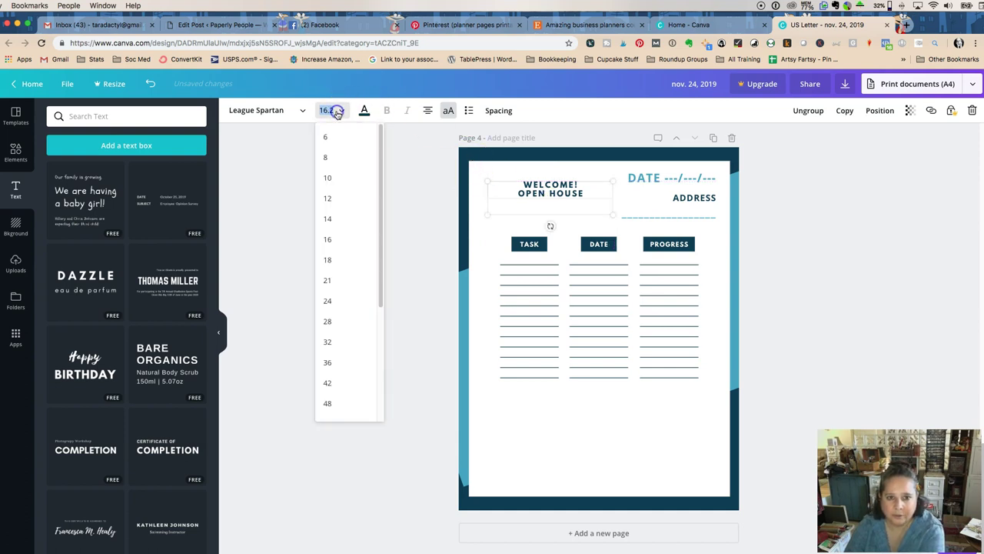
left_click(332, 301)
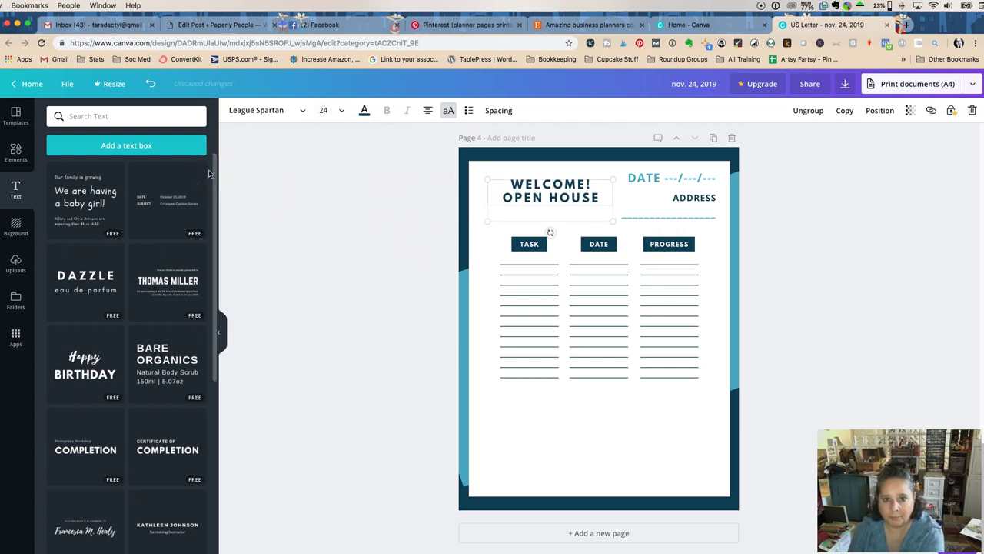
left_click(334, 110)
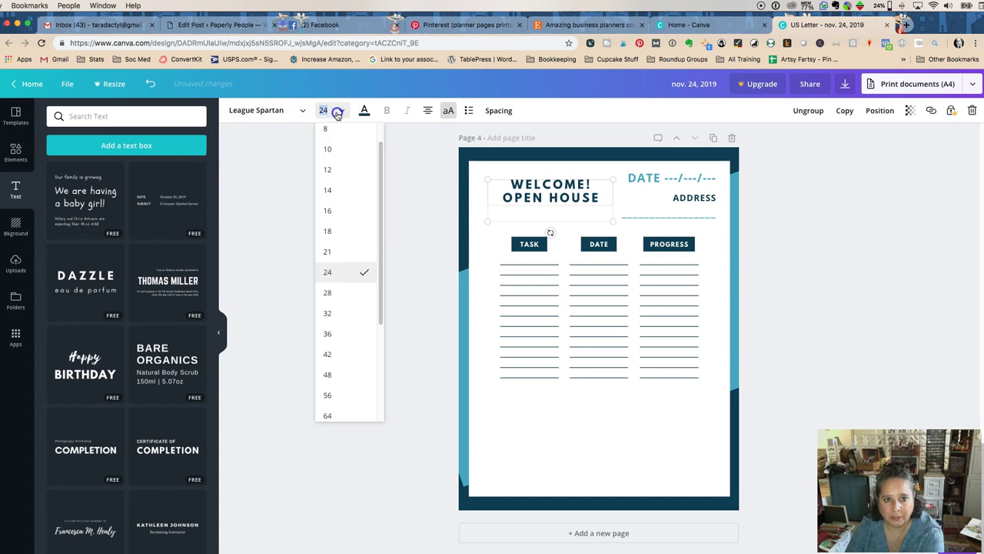
left_click(328, 293)
left_click(323, 228)
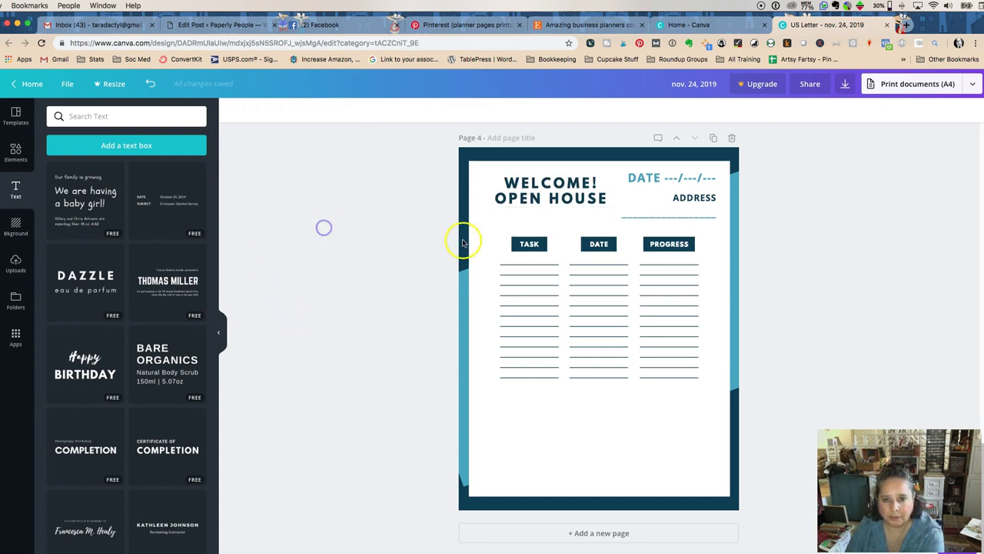
left_click(580, 197)
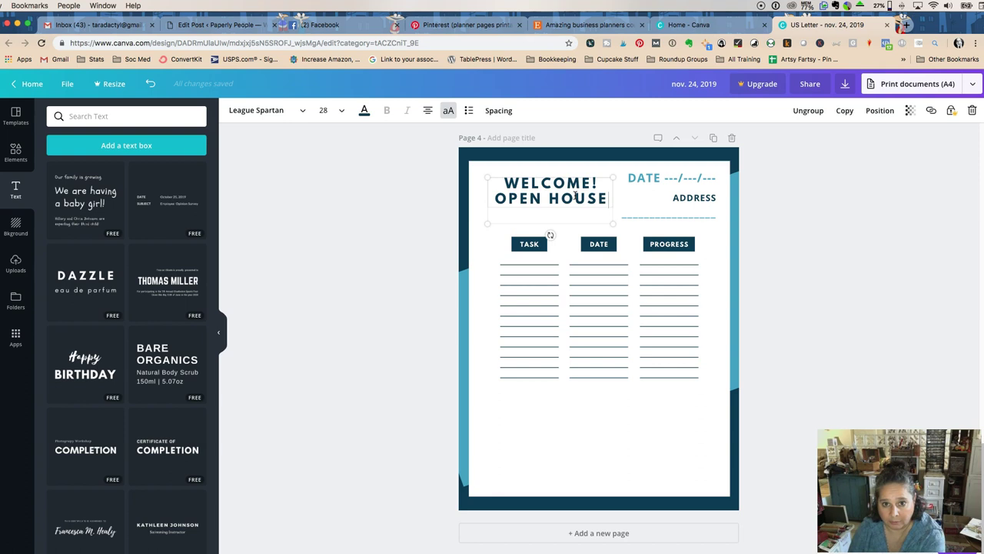
left_click(378, 147)
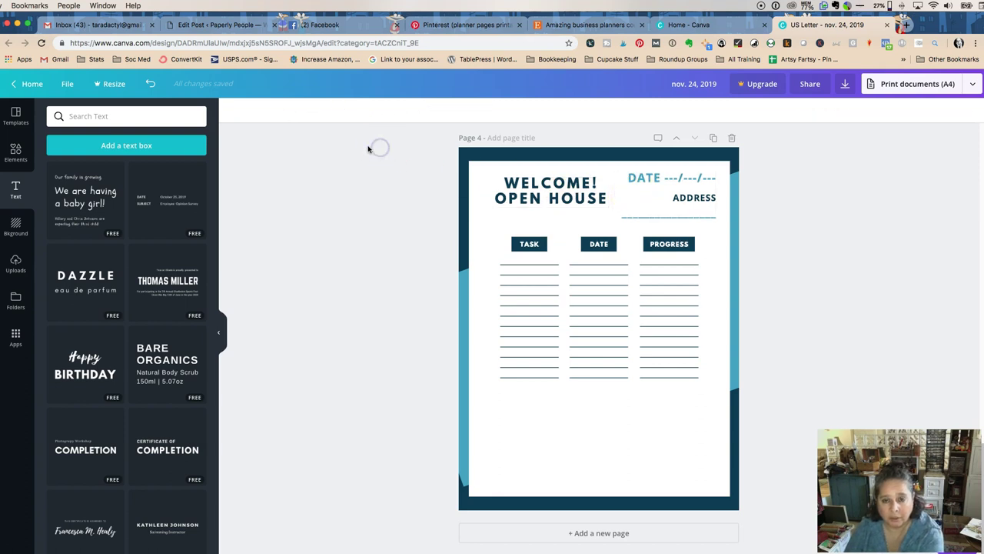
left_click(547, 179)
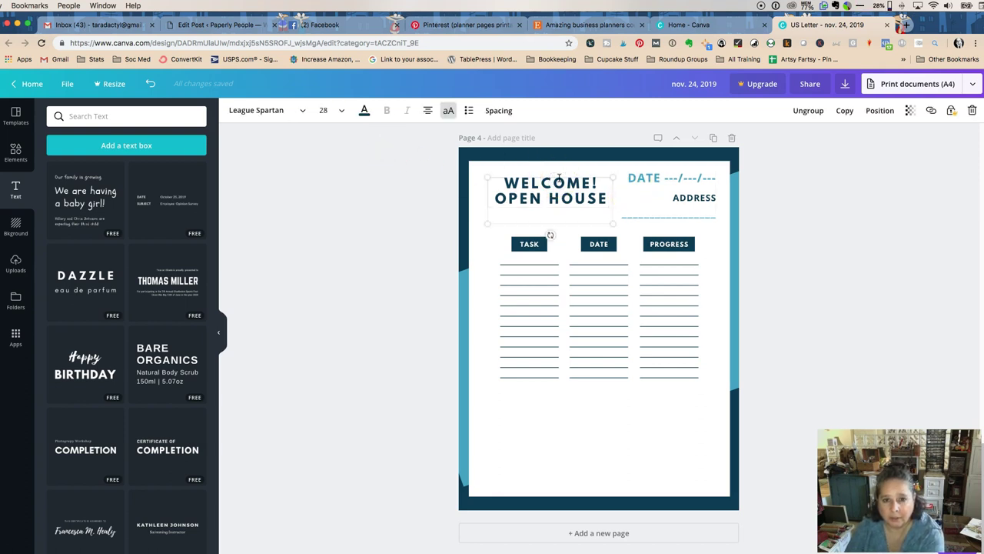
left_click(500, 177)
left_click(500, 178)
left_click(376, 176)
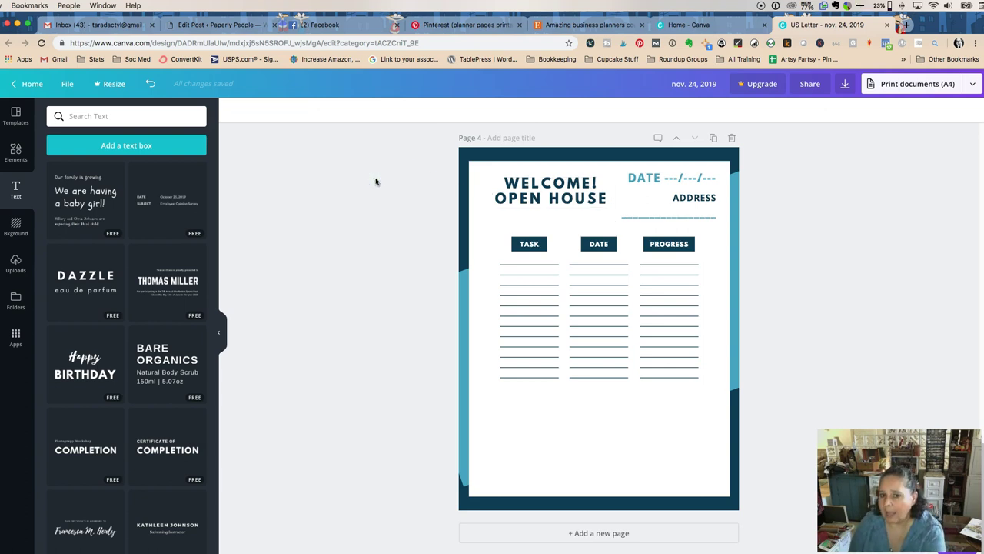
- Rename the three column headers TASK, DATE and PROGRESS to NAME, PHONE and EMAIL
left_click(547, 281)
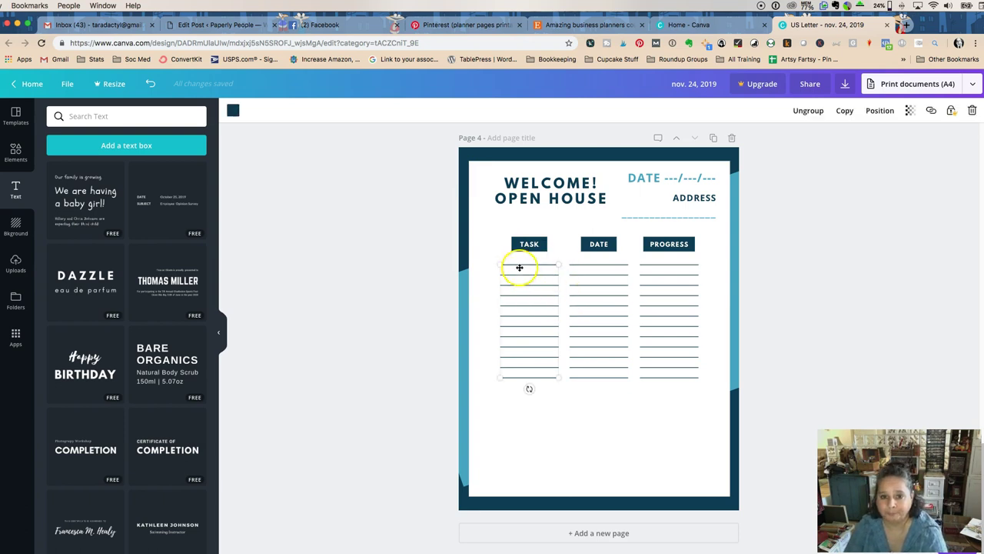
left_click(529, 244)
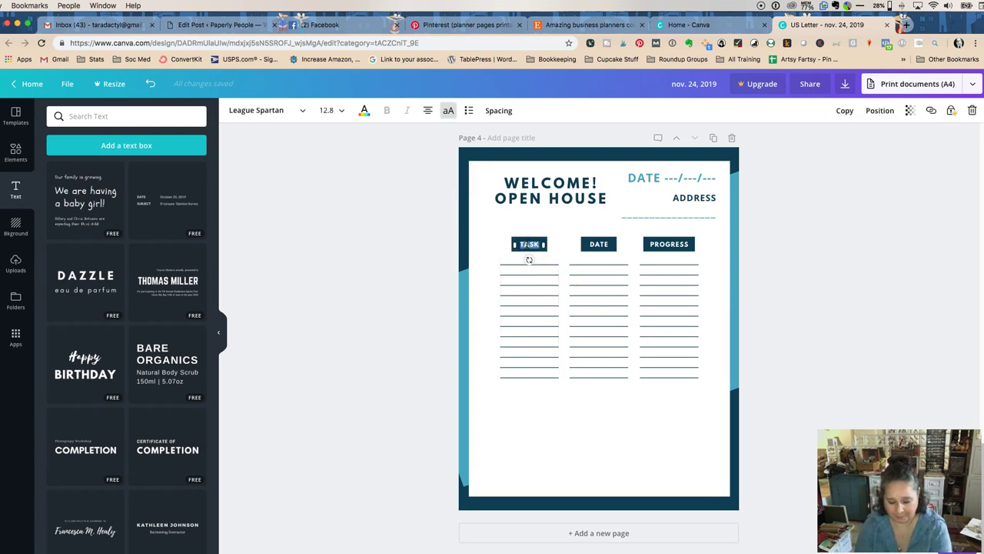
double_click(599, 244)
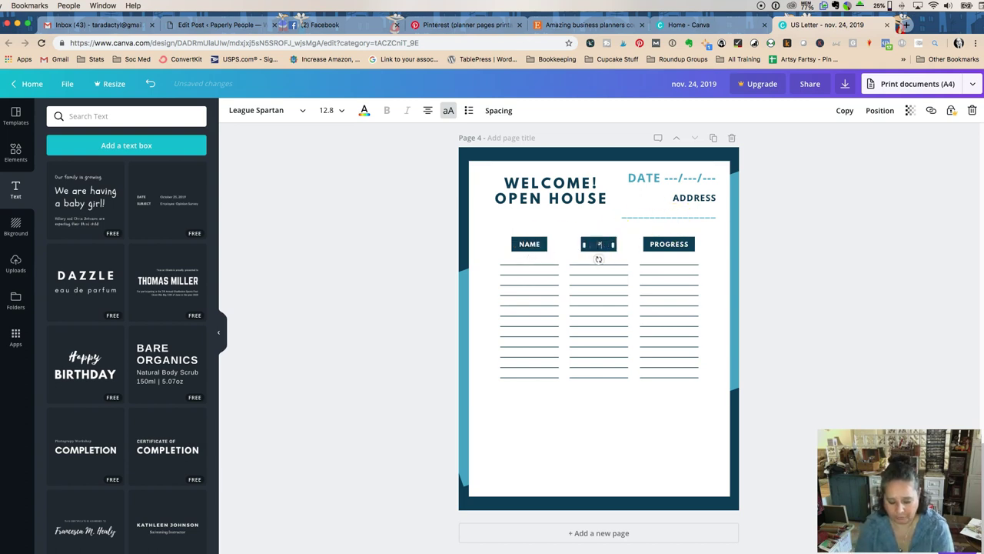
double_click(667, 245)
type("EMA")
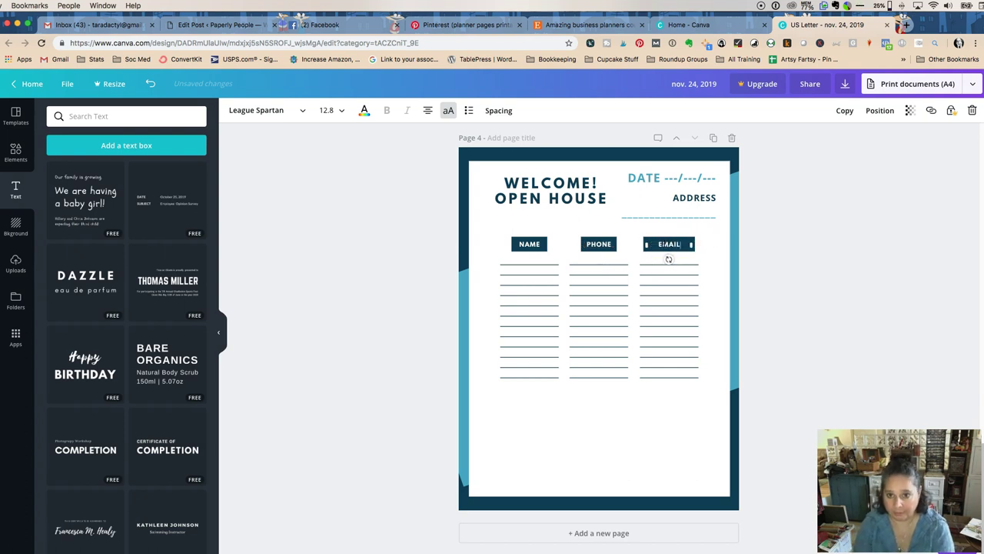
type("IL")
- Move the NAME header's navy box left to the start of its column lines and place the NAME text back on it
left_click(551, 247)
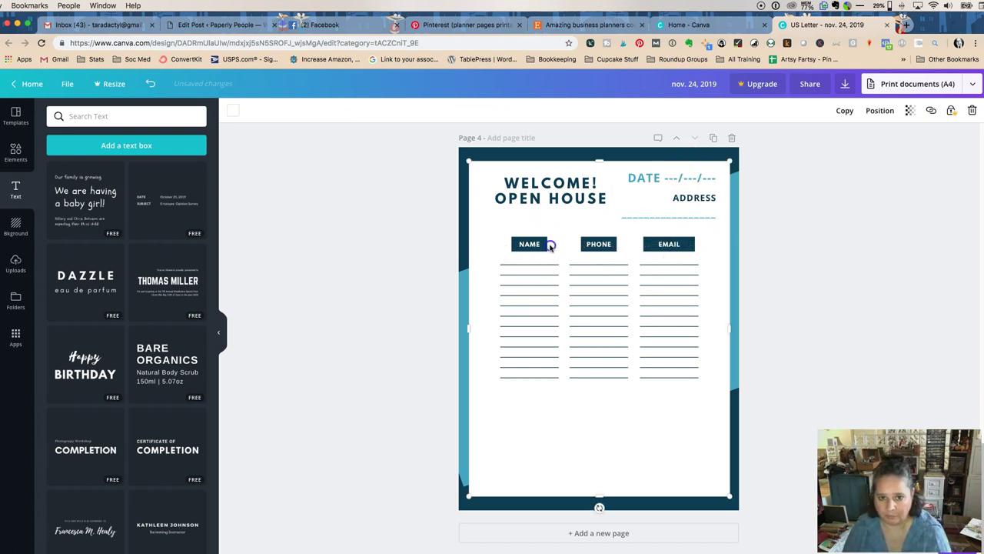
left_click(538, 243)
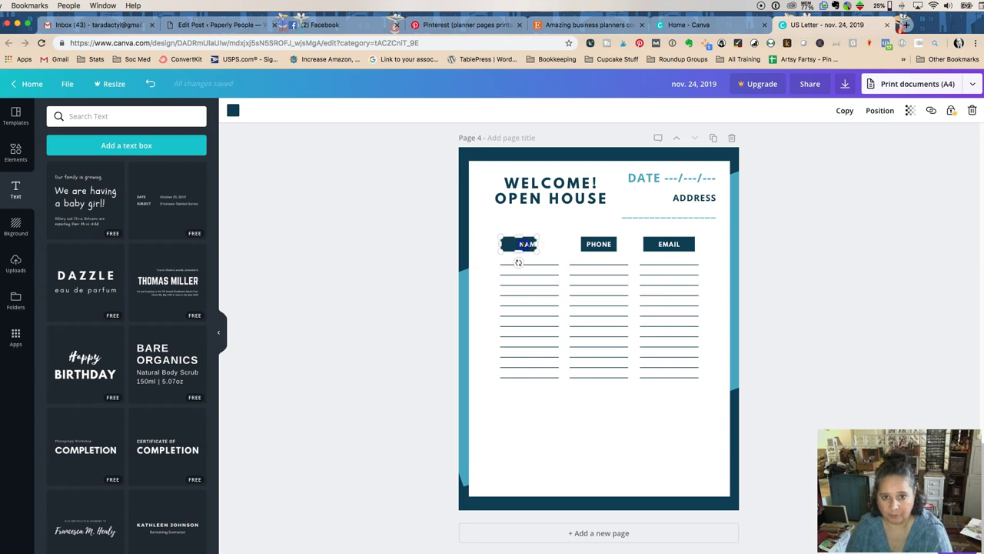
left_click(410, 251)
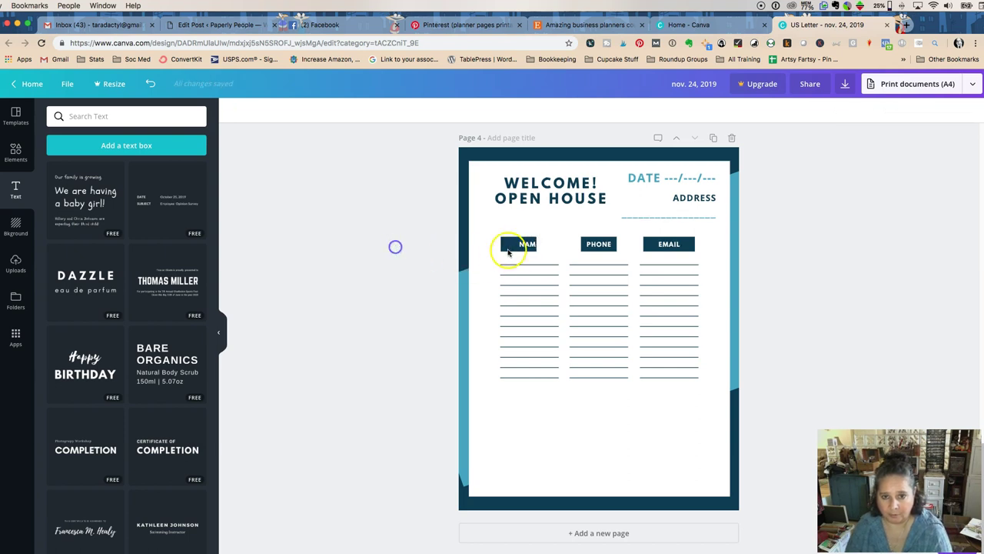
left_click(523, 246)
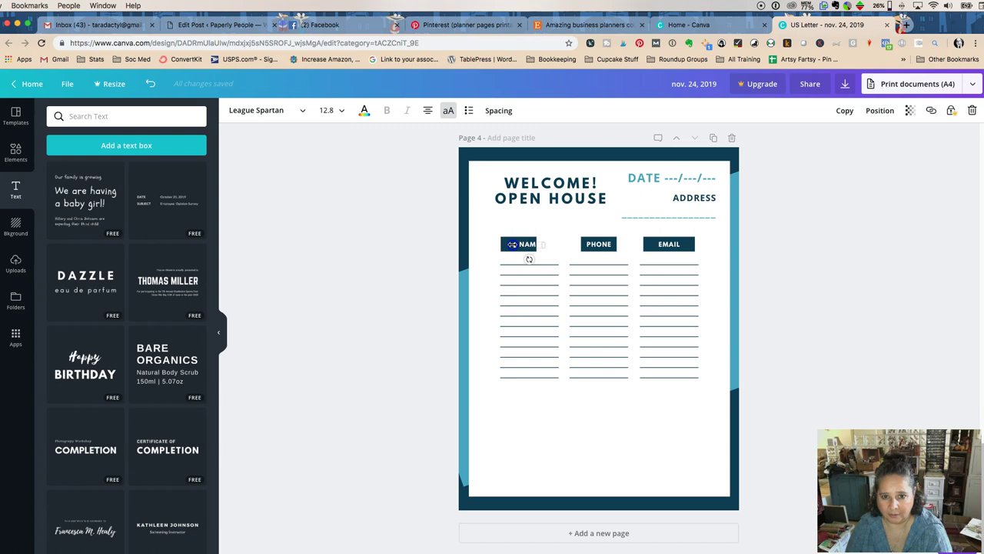
left_click(542, 251)
left_click_drag(504, 246, 531, 245)
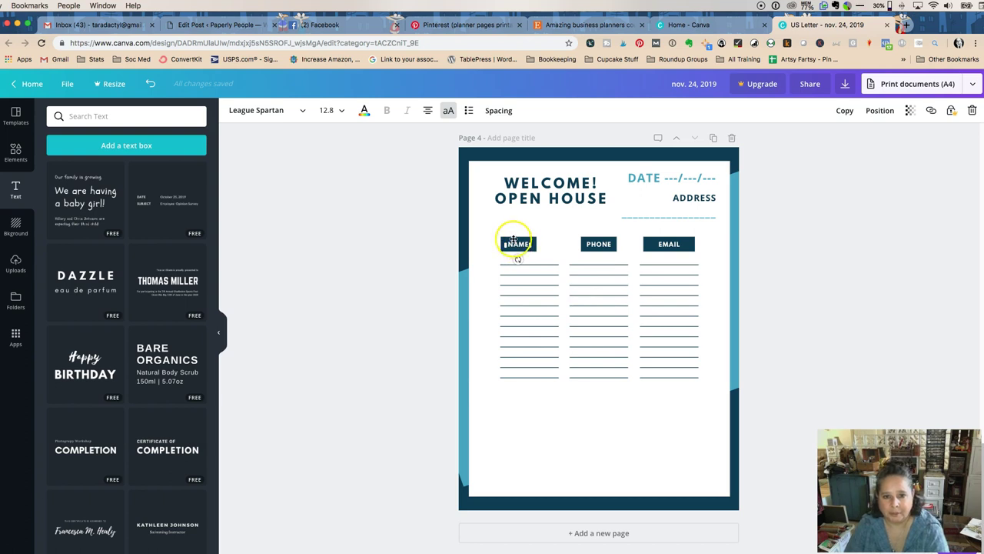
- Shift the NAME header's box and text farther left, closer to the white page area's edge, keeping the text on the box
left_click(367, 229)
left_click(514, 241)
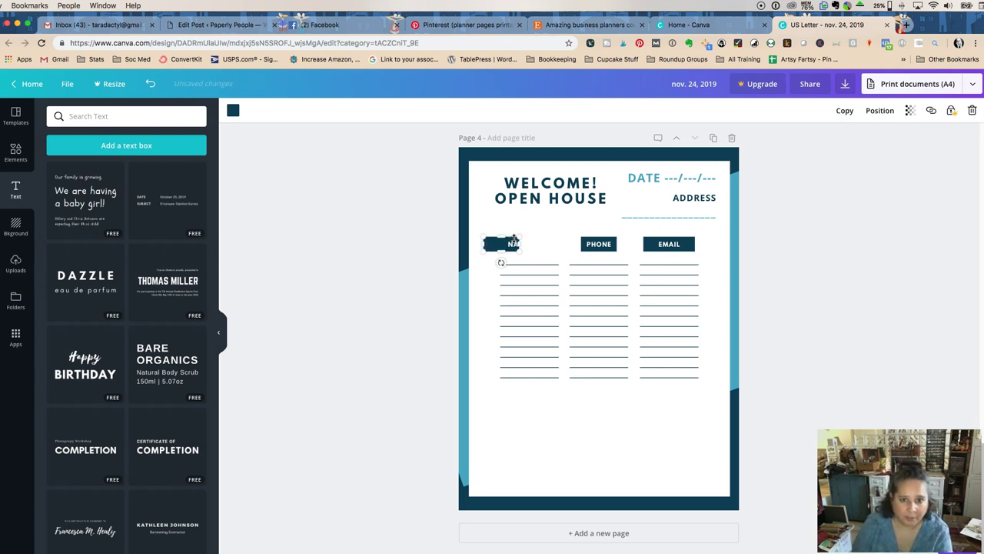
left_click(510, 242)
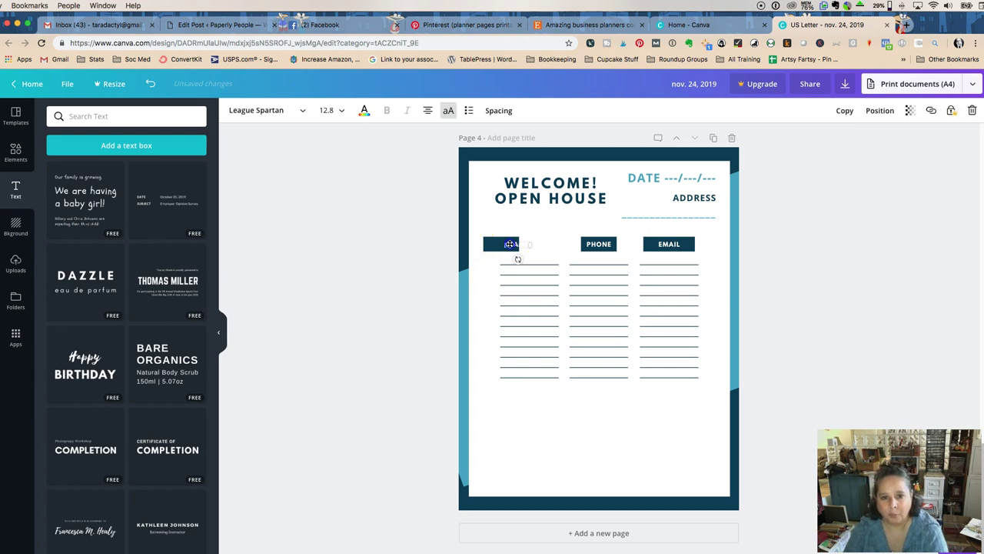
left_click_drag(491, 245, 517, 243)
left_click(397, 272)
- Enlarge the NAME column's line group outward so its left edge aligns with the NAME header box
left_click(529, 293)
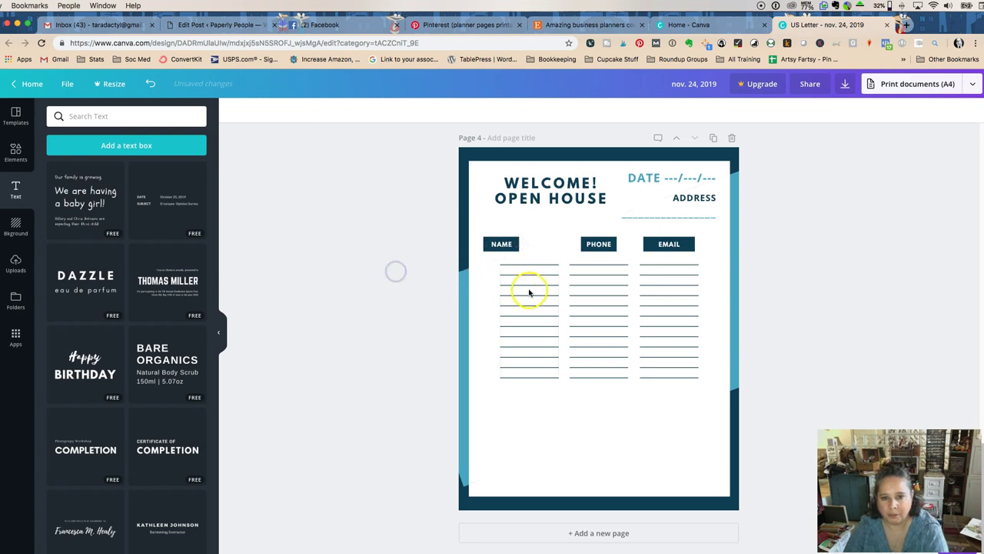
mouse_move(499, 265)
left_mouse_down()
mouse_move(488, 266)
mouse_move(493, 273)
left_mouse_up()
left_click_drag(503, 377, 482, 415)
left_click(387, 185)
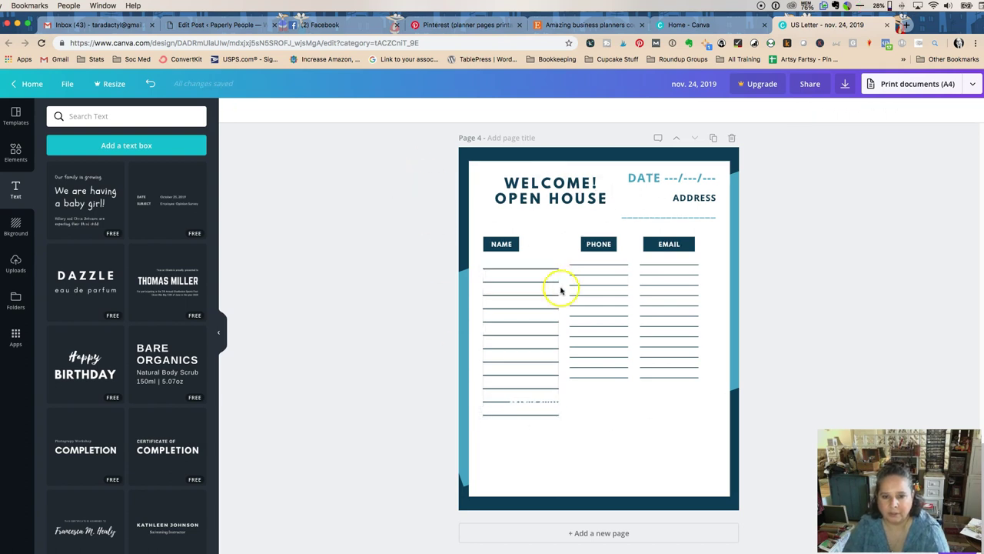
- Delete the empty text box beneath the NAME column's lines and position the line group just under the NAME header
left_click_drag(525, 308, 525, 279)
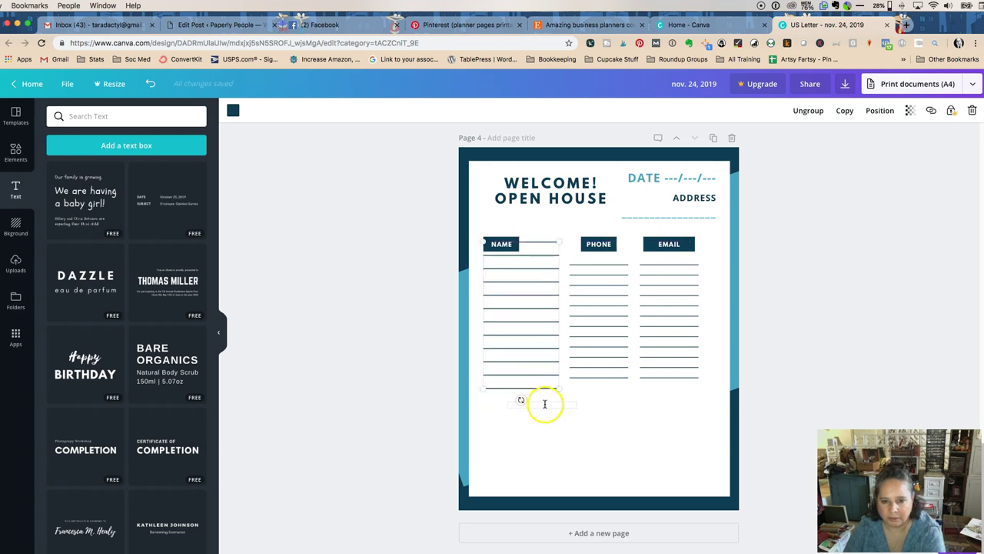
left_click(544, 404)
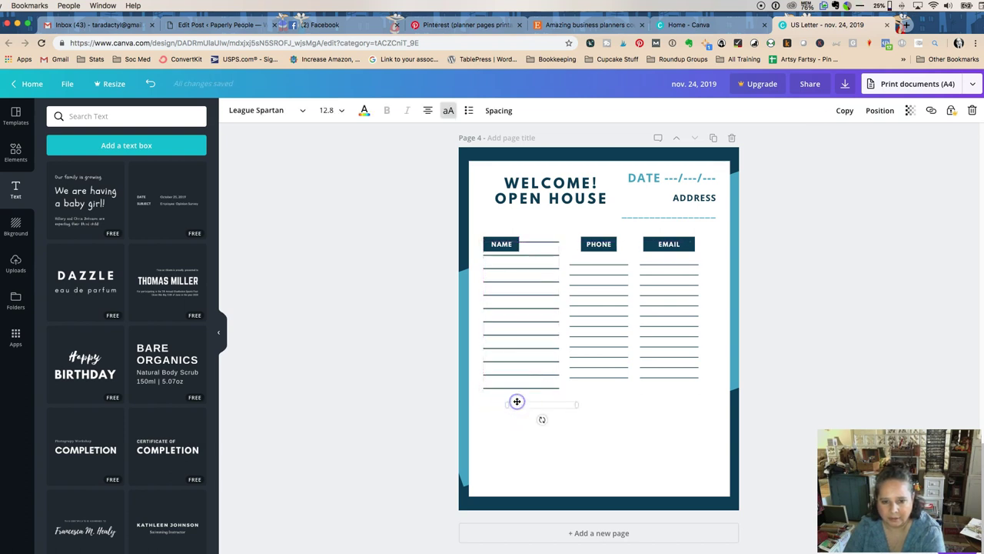
key("Delete")
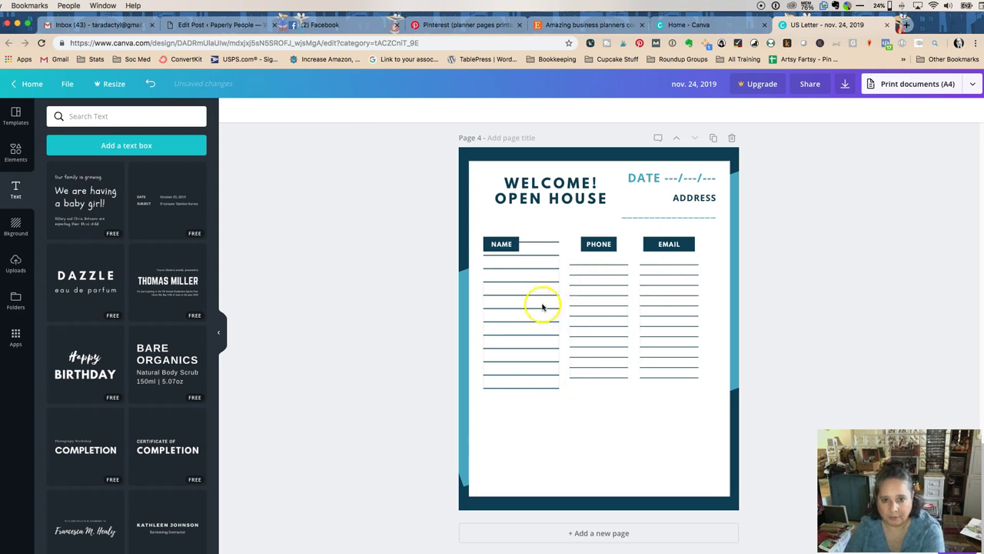
left_click_drag(542, 297, 543, 316)
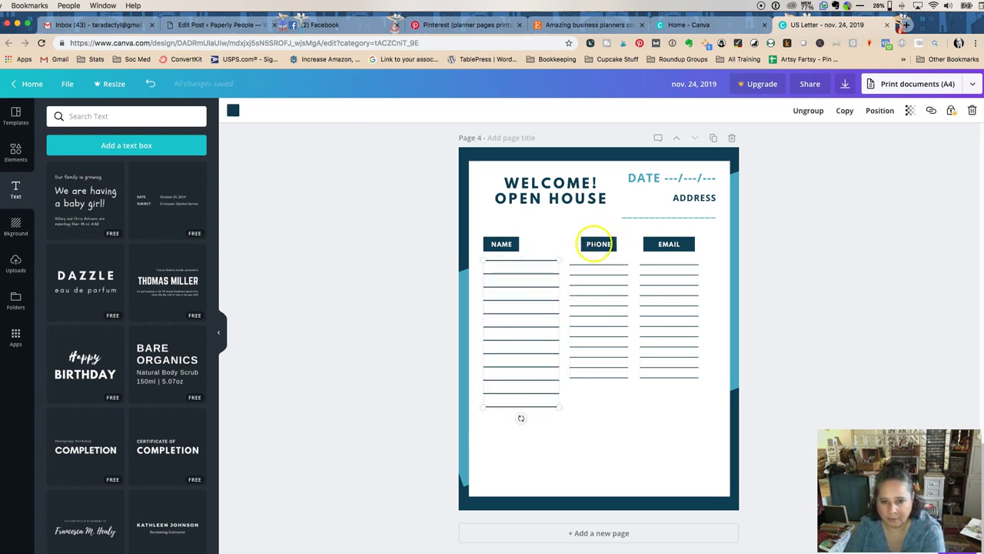
- Nudge the PHONE header's navy box left, toward the start of its column
left_click(585, 243)
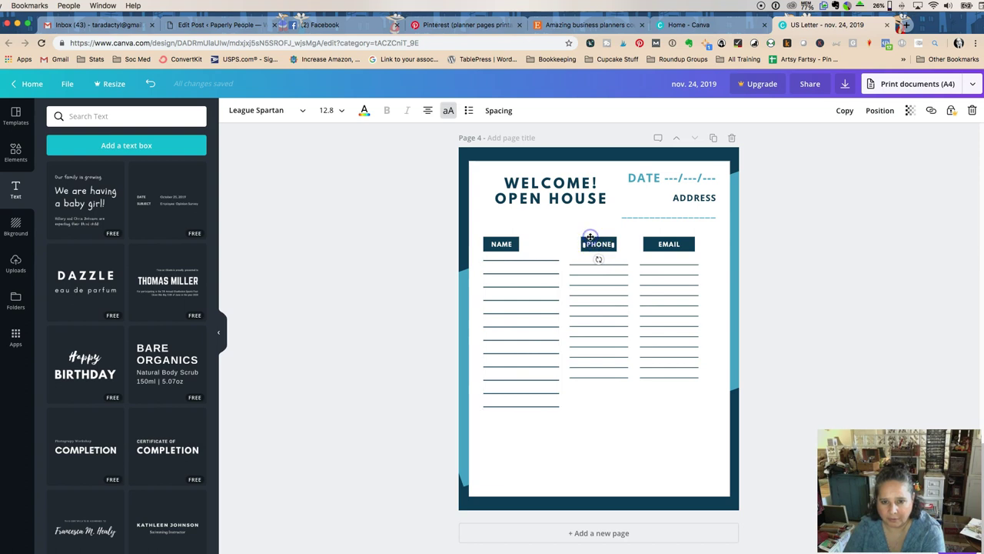
left_click(818, 306)
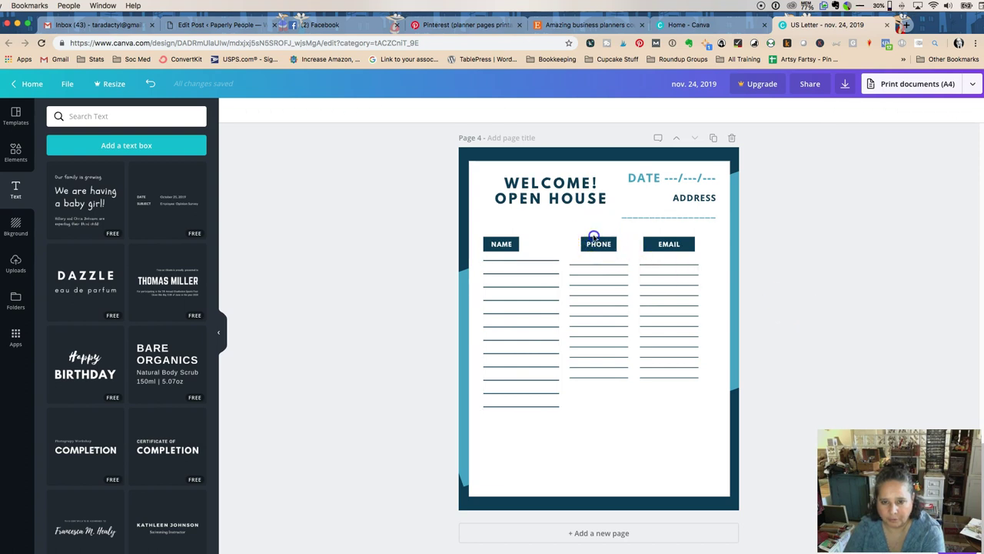
left_click(594, 237)
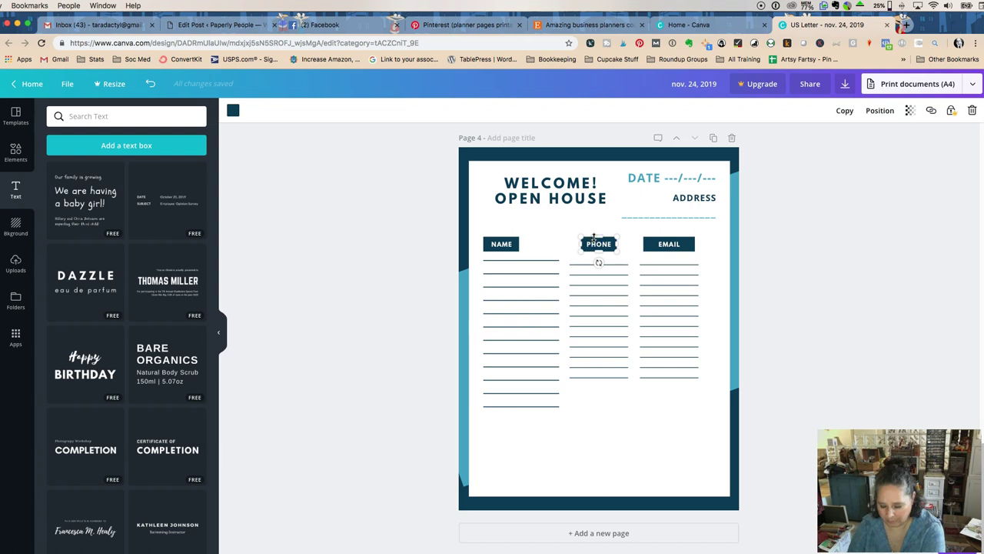
key("Left")
key("Left")
key("Left")
key("Left")
key("Left")
key("Left")
key("Left")
key("Left")
key("Left")
key("Left")
key("Left")
key("Left")
key("Left")
key("Left")
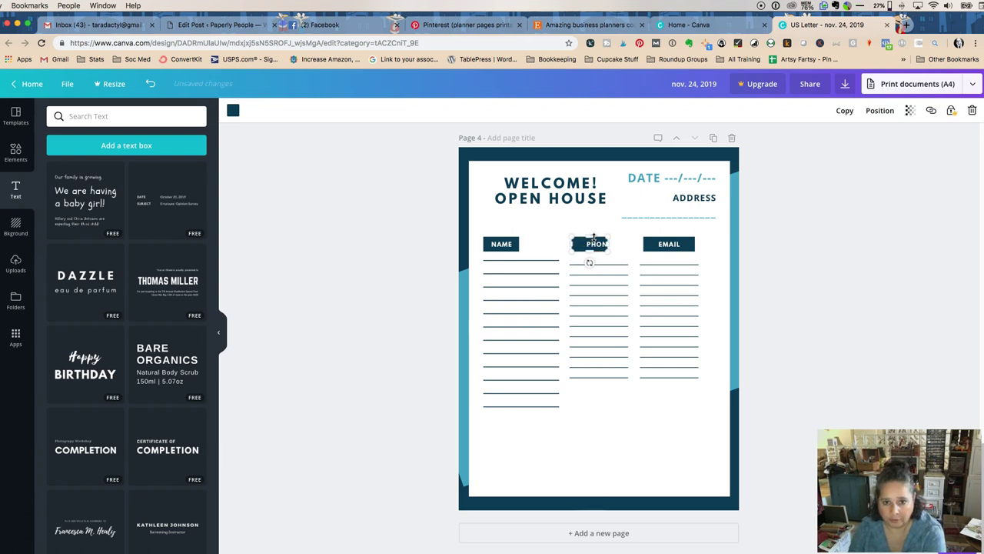
- Delete the old line groups under the PHONE and EMAIL headers
left_click(809, 286)
left_click(575, 287)
key("Delete")
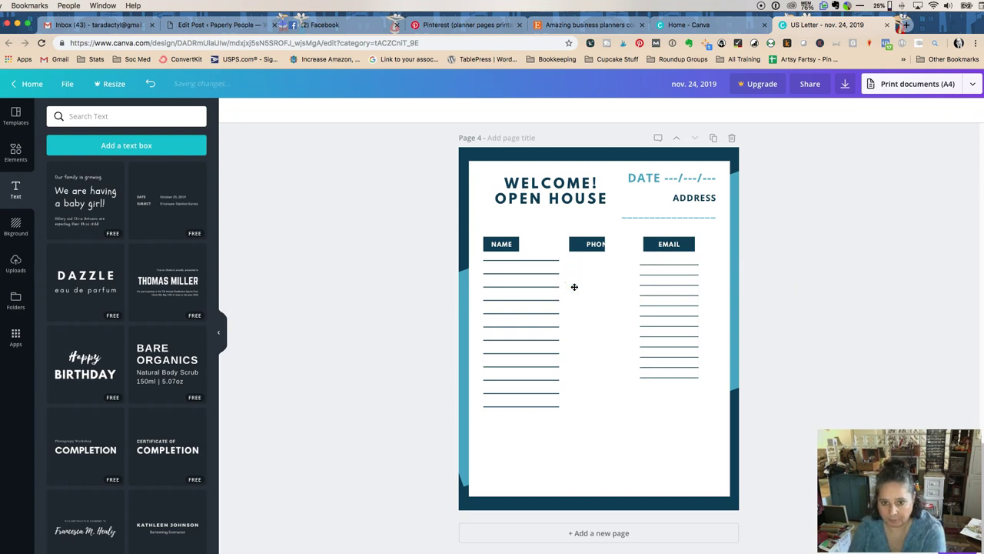
left_click(681, 317)
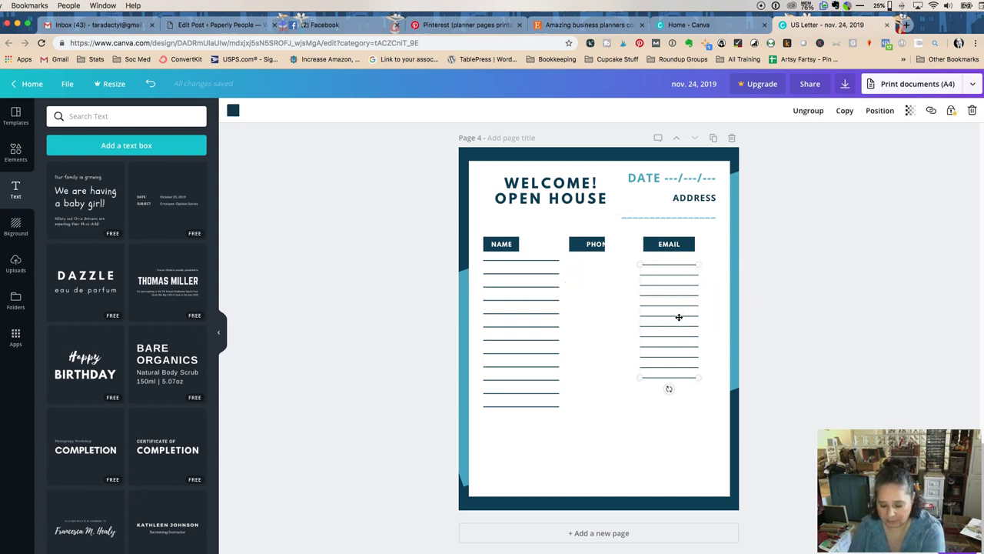
key("Delete")
- Duplicate the enlarged NAME line group twice, placing one copy under EMAIL and one under PHONE, level with the original
left_click(498, 293)
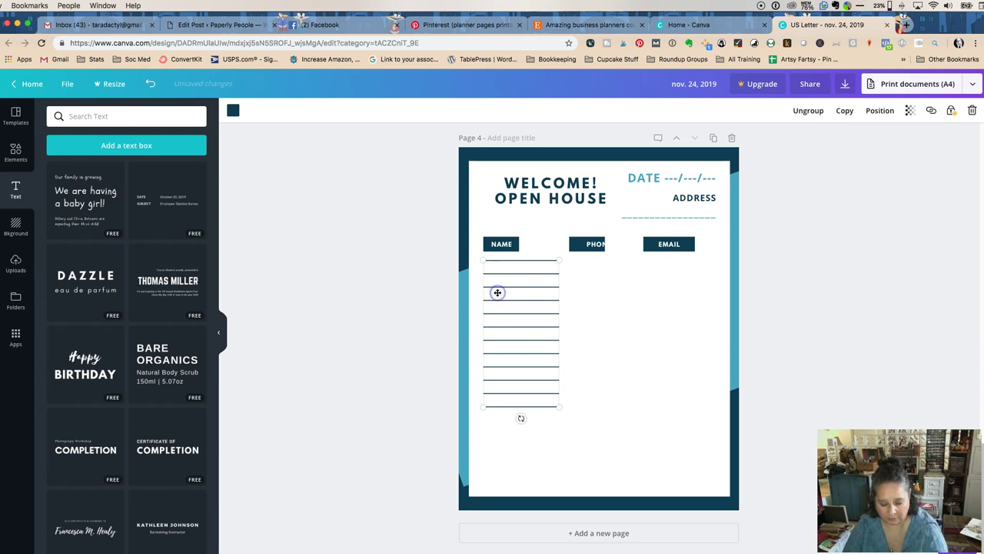
key("super+d")
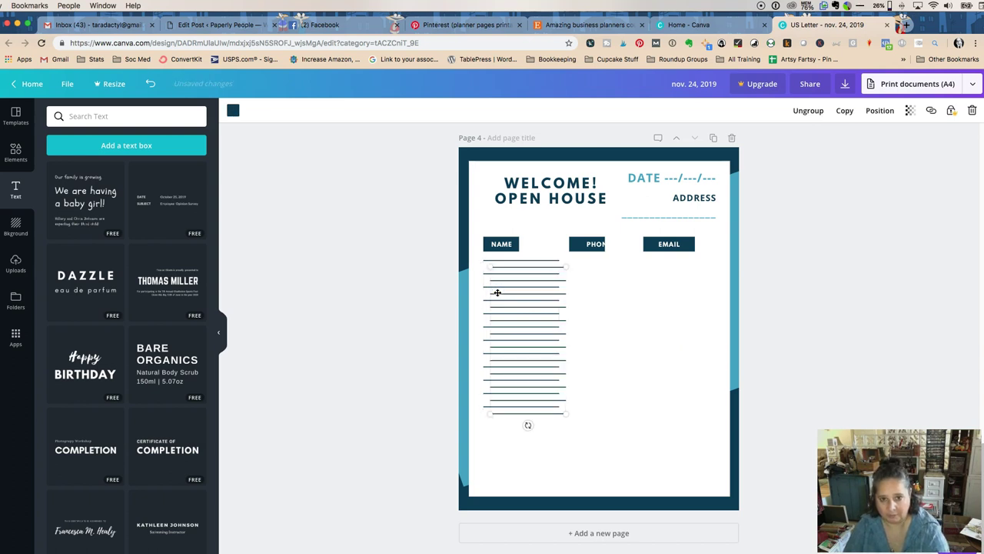
left_click_drag(498, 293, 666, 290)
left_click(530, 299)
key("super+d")
left_click_drag(530, 300, 606, 293)
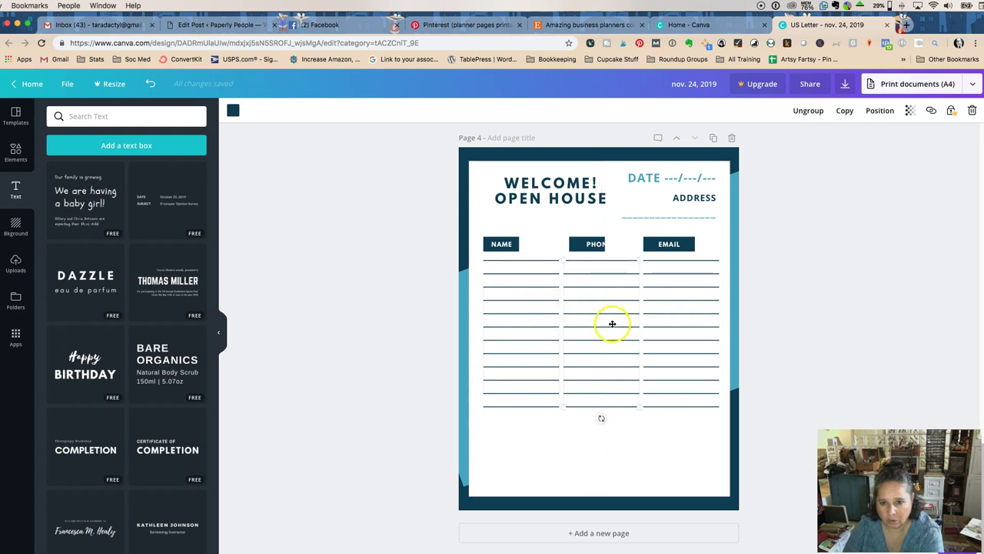
- Shift the EMAIL line group slightly right and space the PHONE line group evenly between the NAME and EMAIL lines
left_click_drag(681, 358, 684, 352)
left_click(516, 352)
left_click(597, 363)
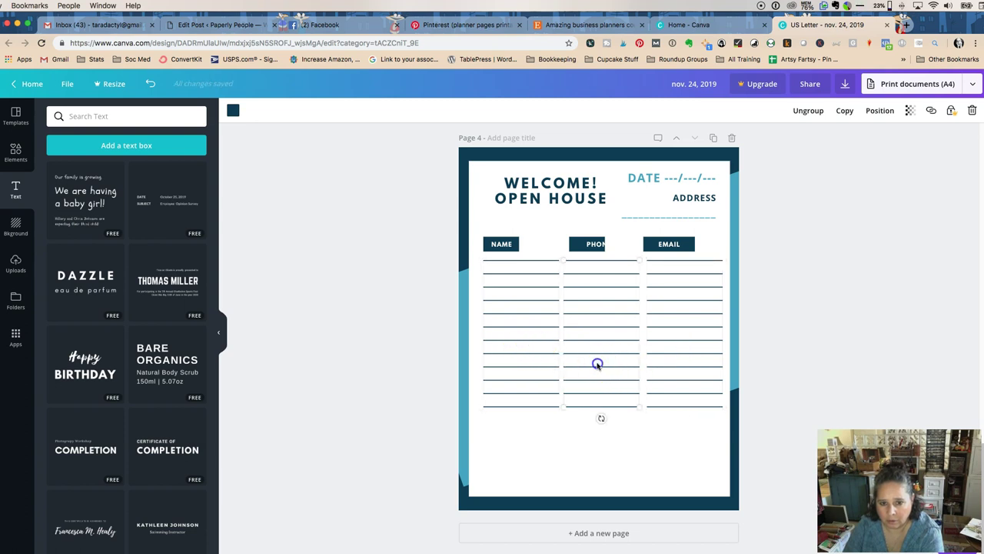
left_click_drag(598, 363, 600, 363)
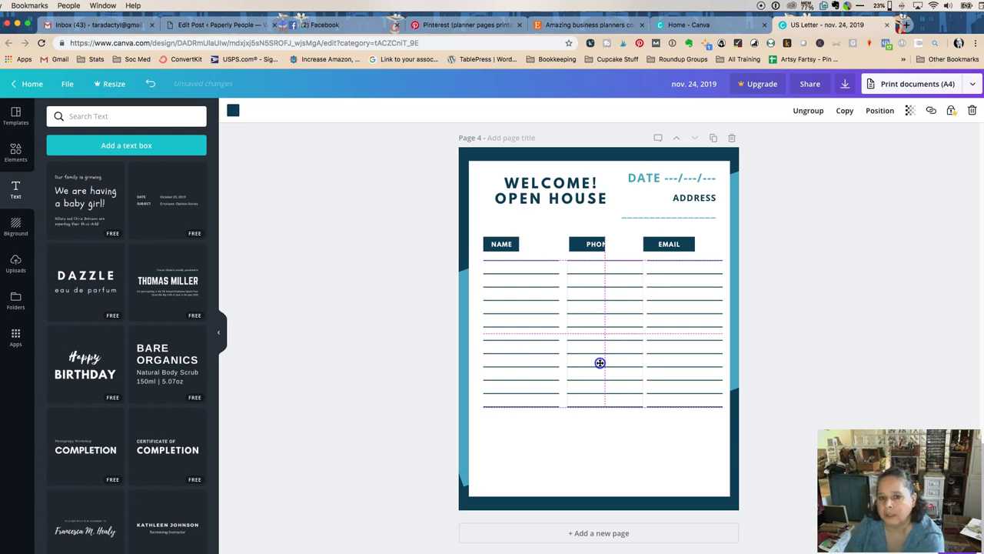
left_click_drag(600, 362, 600, 362)
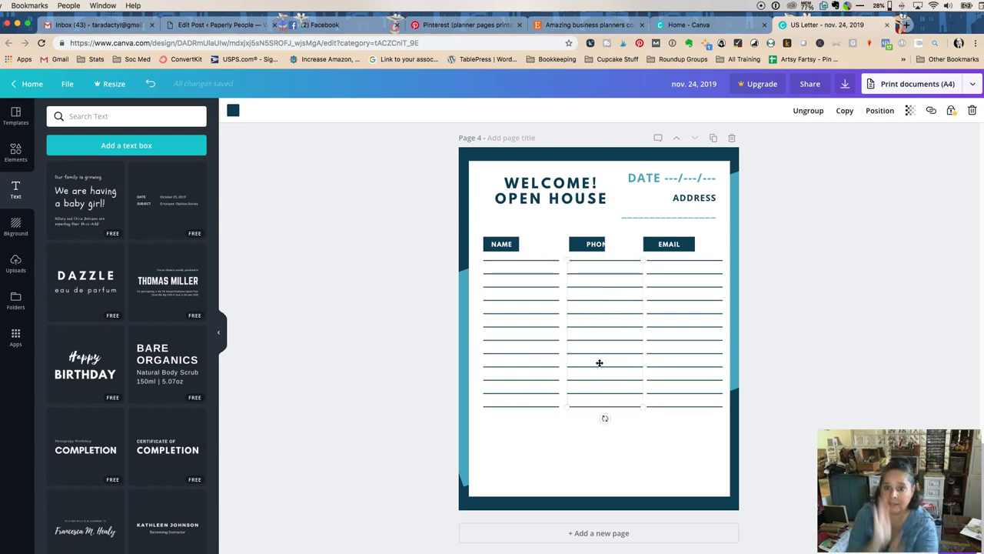
- Align the PHONE header's box with the left edge of its lines and center the PHONE text on it
left_click(573, 243)
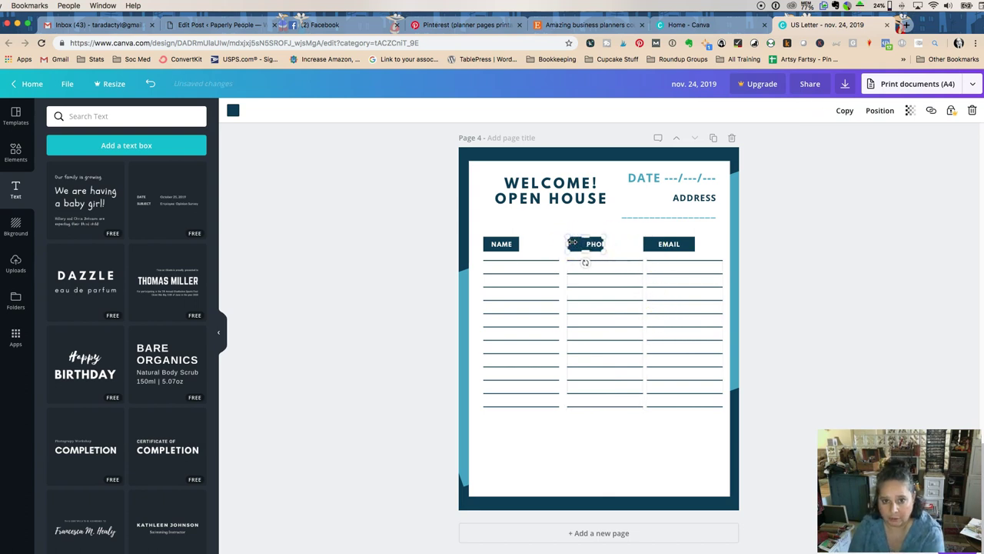
left_click(587, 244)
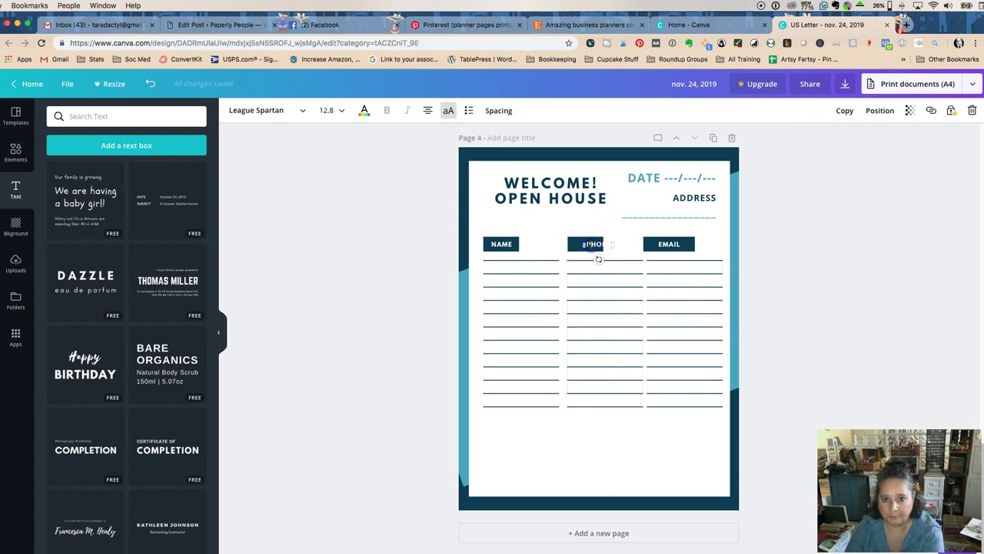
left_click_drag(582, 243, 602, 243)
- Nudge the EMAIL header's navy box right to align with the left edge of its lines
left_click(681, 252)
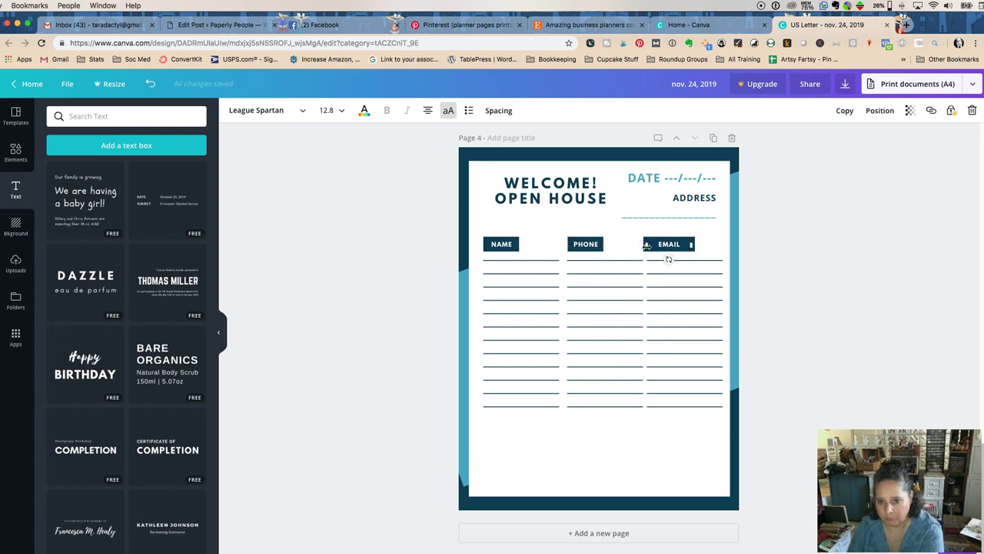
left_click(807, 270)
left_click(650, 236)
left_click(650, 240)
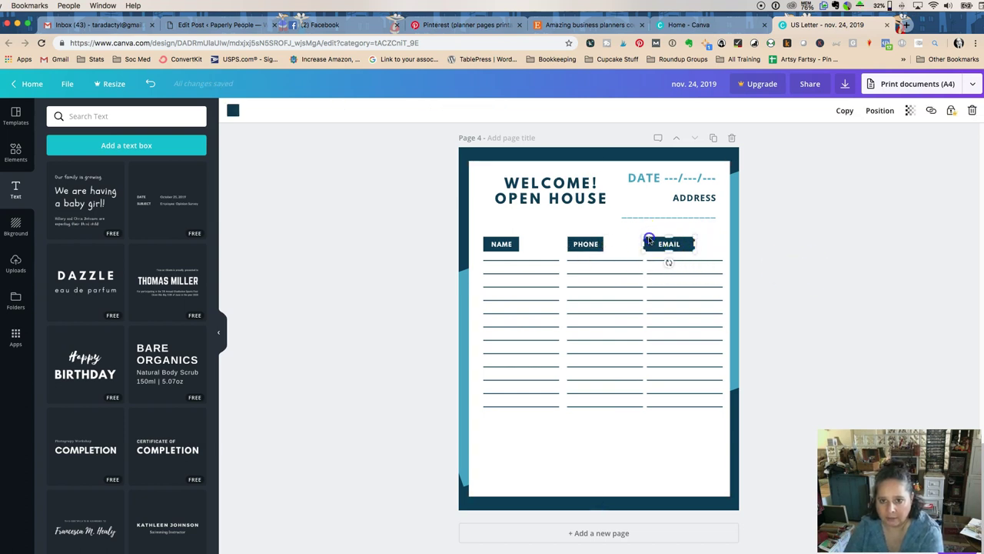
key("Right")
key("Right")
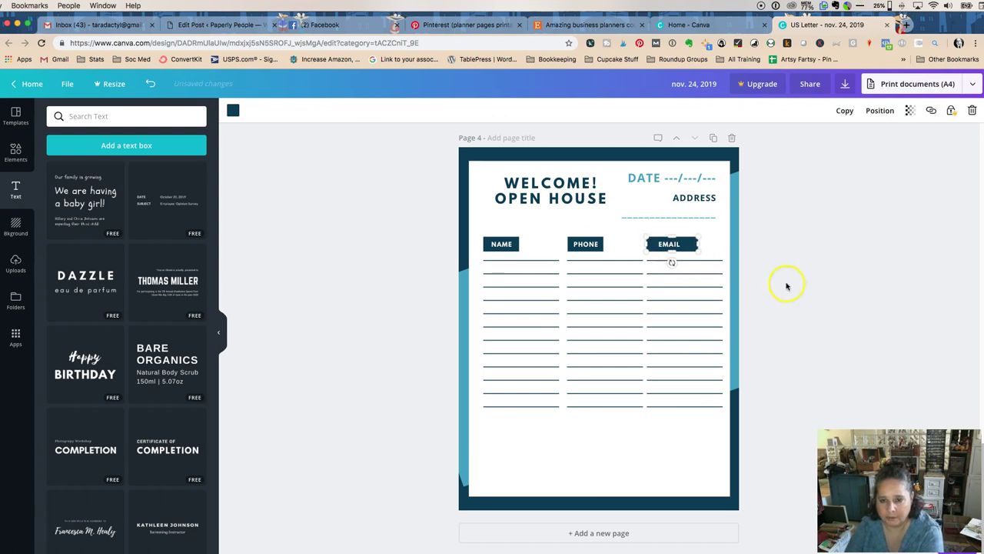
left_click(820, 271)
- Narrow the EMAIL, PHONE and NAME text boxes so each label sits nearer the left edge of its navy box
left_click(666, 245)
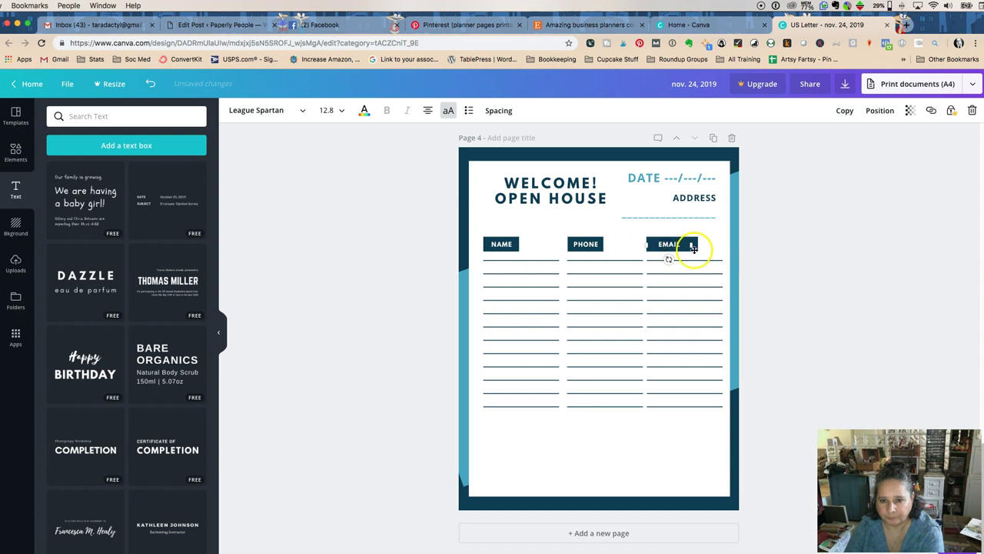
left_click_drag(690, 244, 680, 244)
left_click(698, 243)
left_click(576, 243)
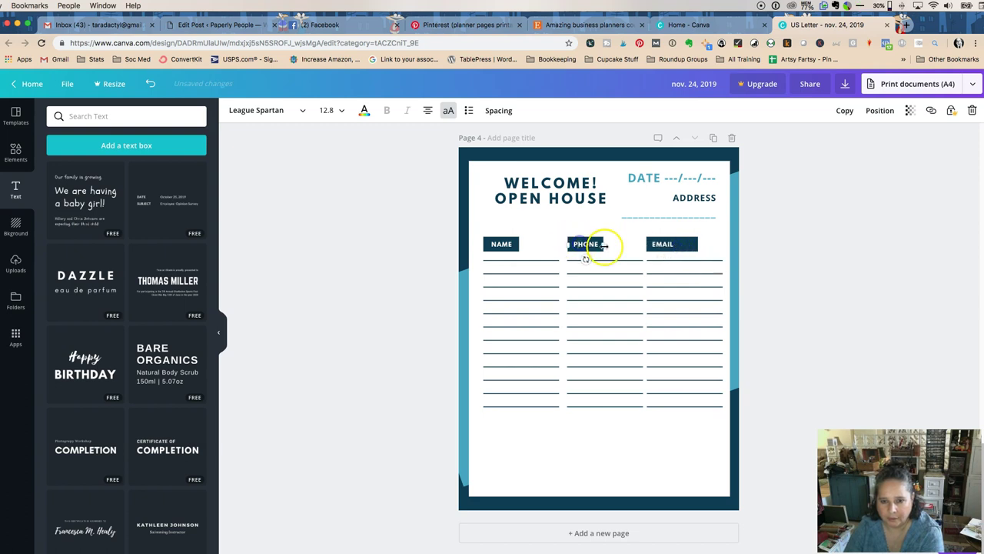
left_click_drag(603, 244, 603, 245)
left_click(502, 244)
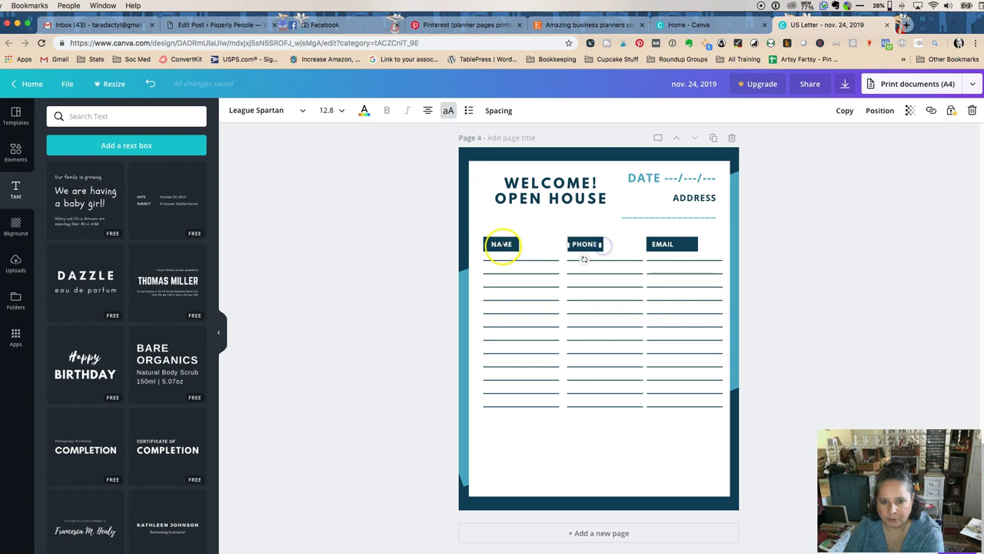
left_click_drag(519, 245, 513, 247)
left_click(800, 291)
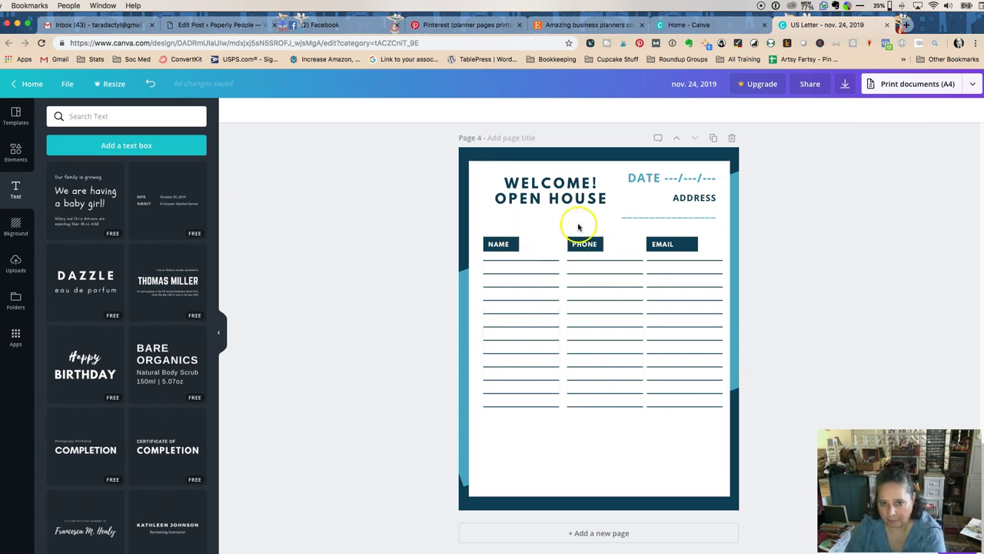
- Enlarge the WELCOME! OPEN HOUSE heading toward its upper left so it starts in line with the NAME column
left_click(550, 187)
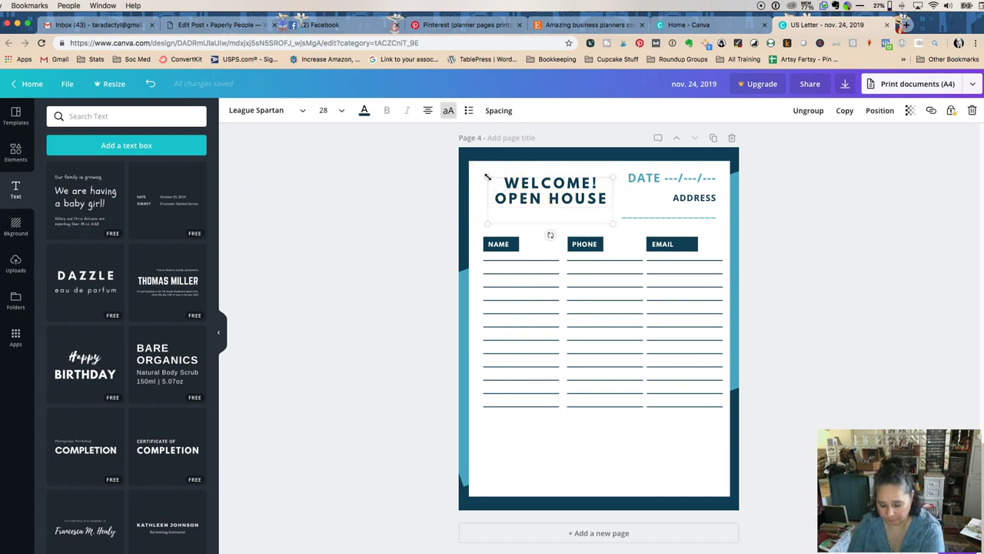
left_click(418, 209)
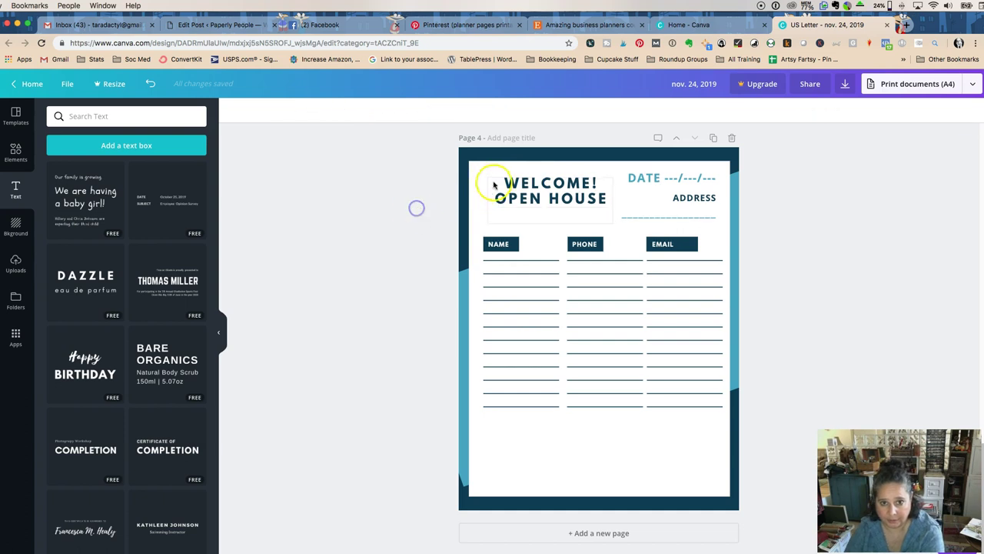
left_click(487, 181)
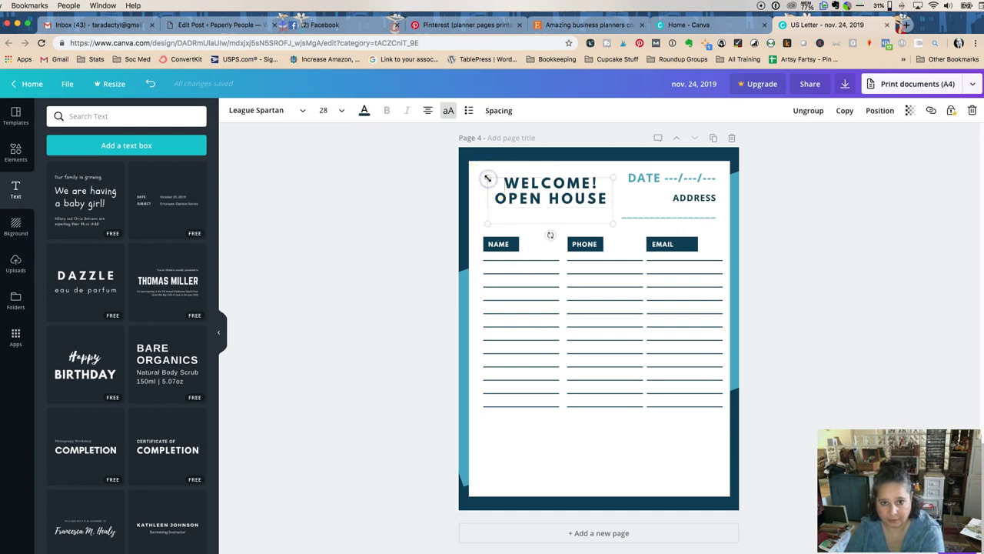
left_click_drag(484, 179, 472, 176)
left_click(862, 298)
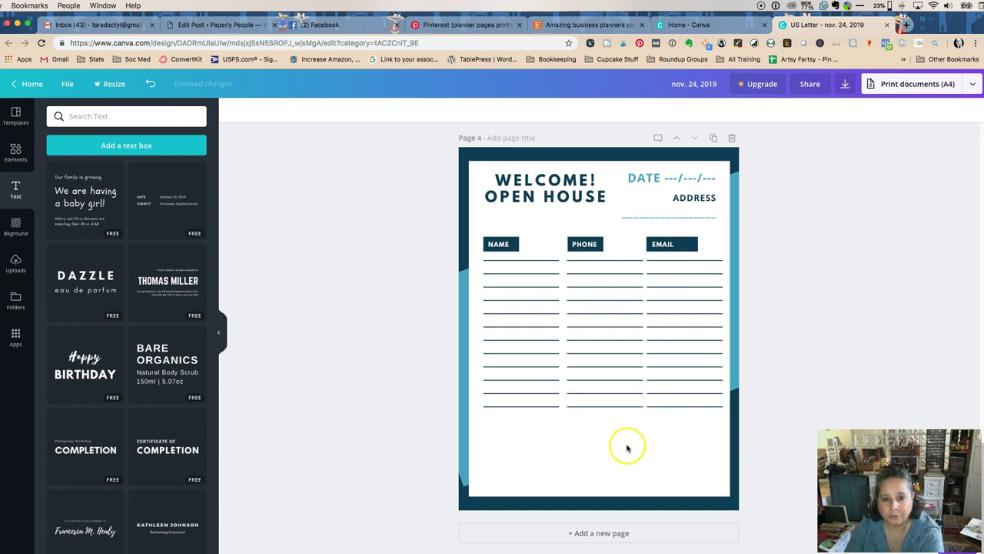
left_click(532, 405)
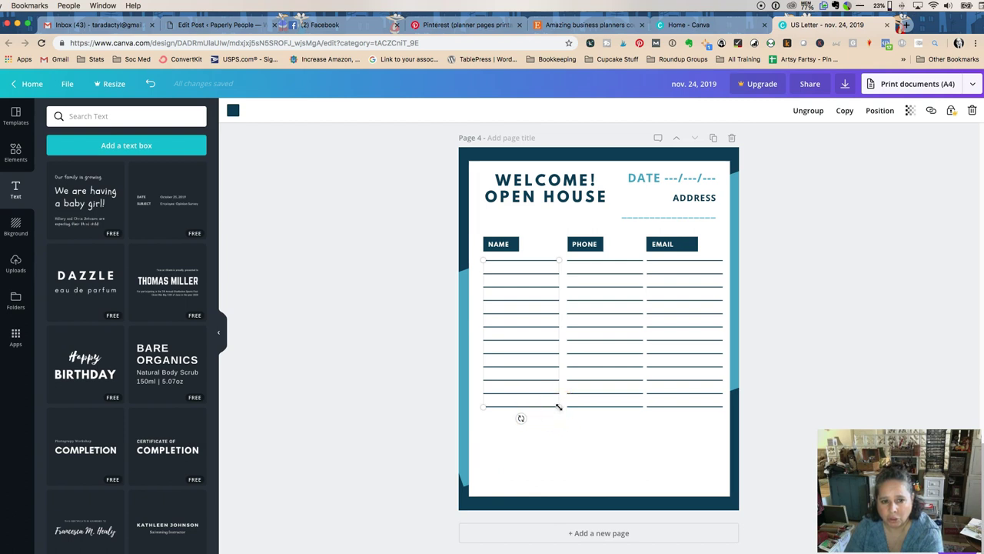
left_click(557, 442)
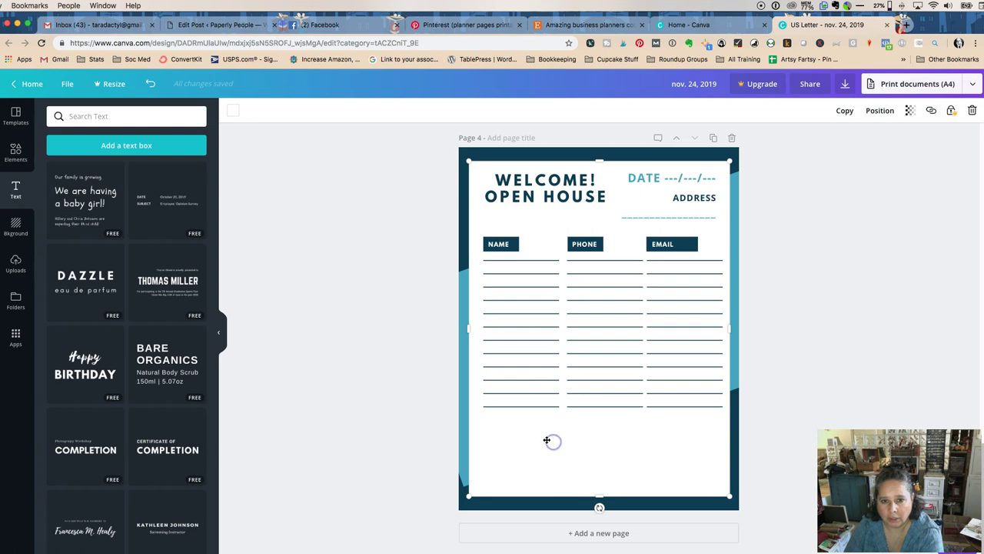
left_click(382, 367)
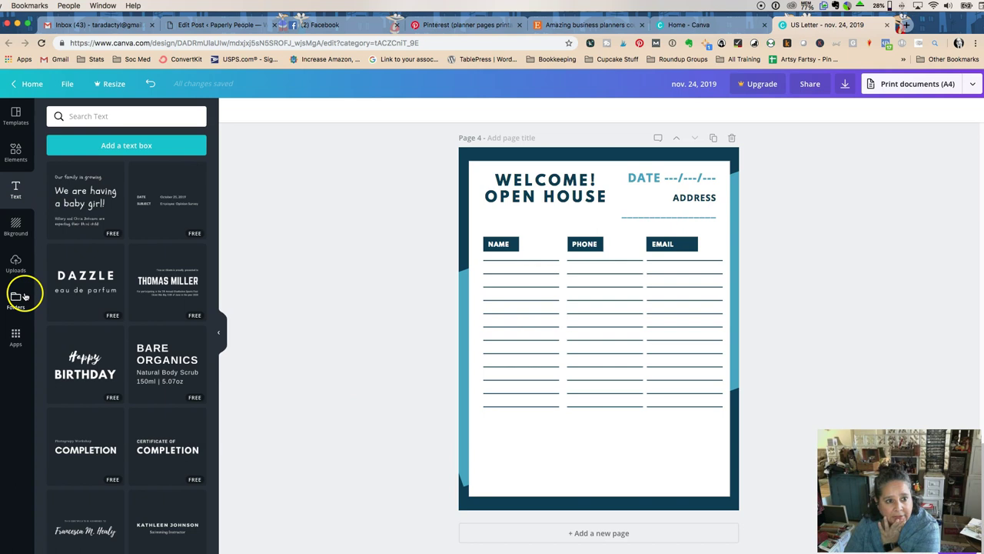
- Add a plain line element below the three columns and stretch its box from the NAME lines' left edge to the EMAIL lines' right edge
left_click(16, 157)
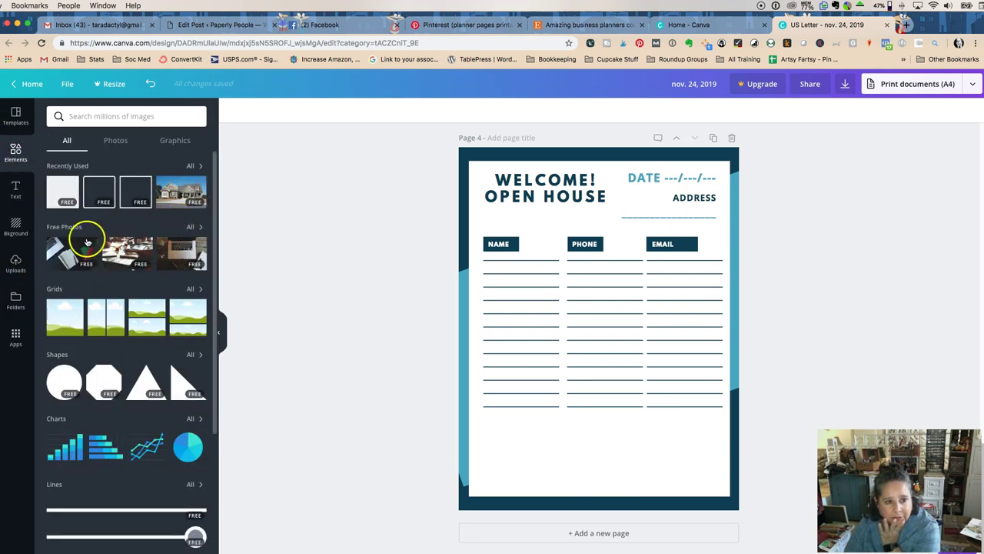
scroll(100, 246, "down", 5)
left_click(92, 270)
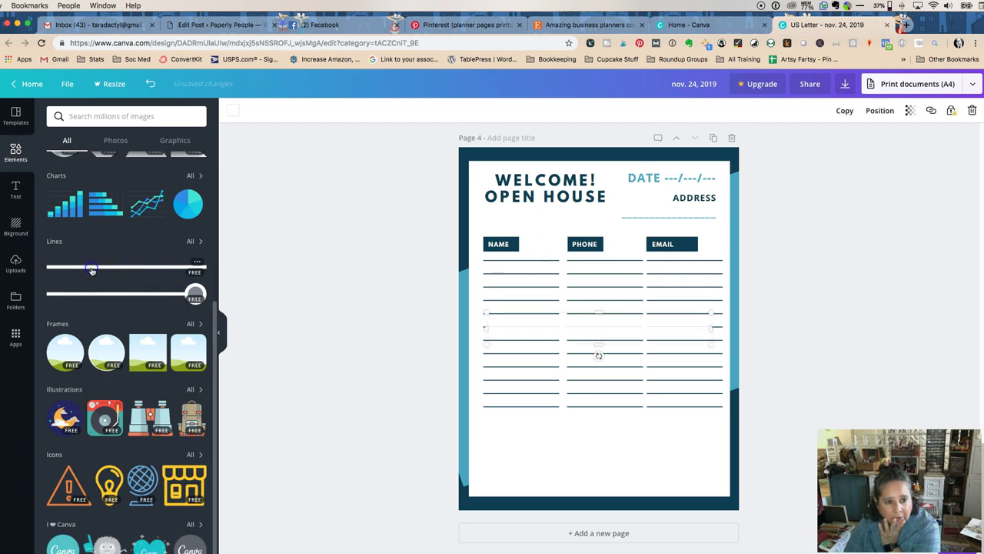
left_click(407, 300)
left_click_drag(575, 344, 590, 441)
left_click_drag(706, 435, 721, 430)
left_click_drag(602, 450, 602, 488)
left_click(505, 432)
left_click(465, 424)
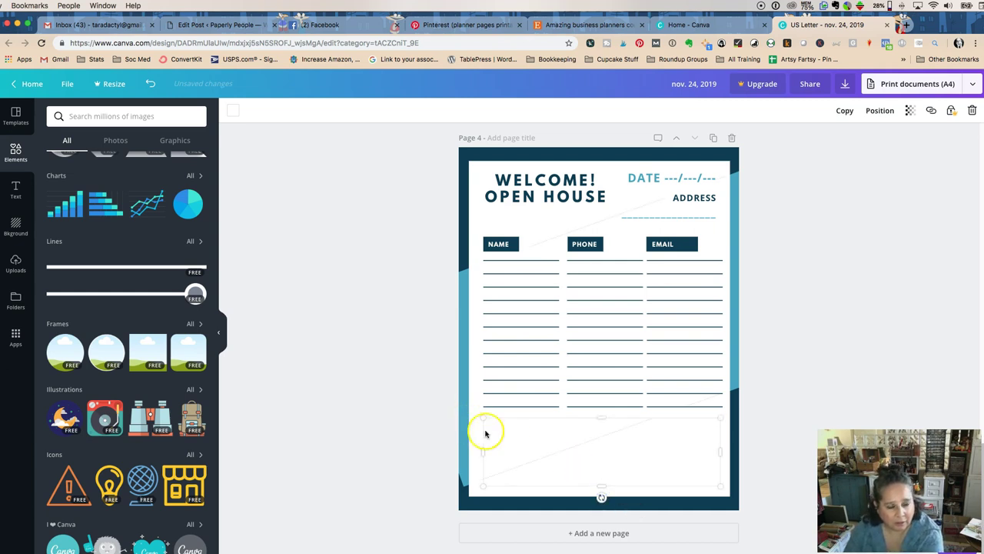
- Flatten the new line's box to a height of about 30 and recolor the line dark navy
left_click_drag(602, 486, 597, 417)
left_click(239, 112)
left_click(309, 148)
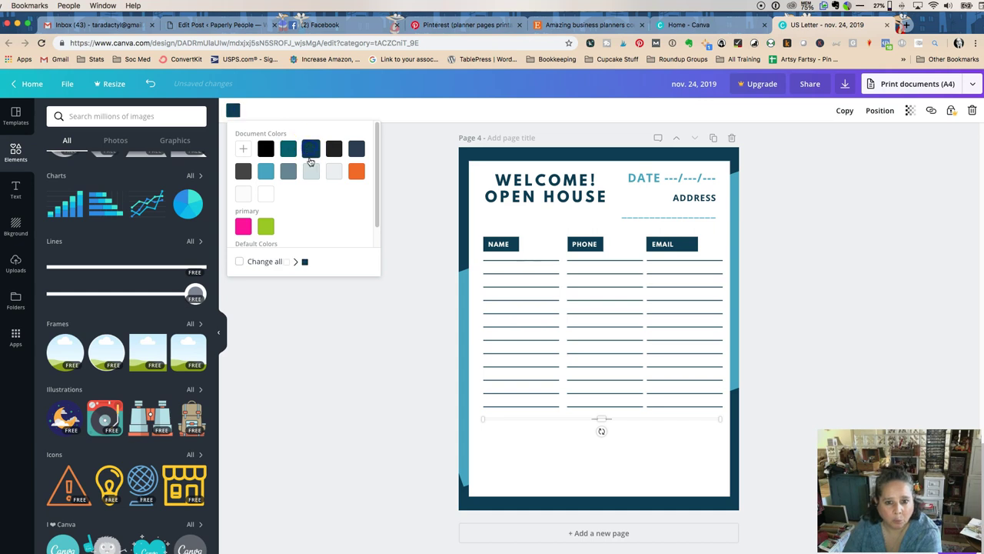
left_click(389, 311)
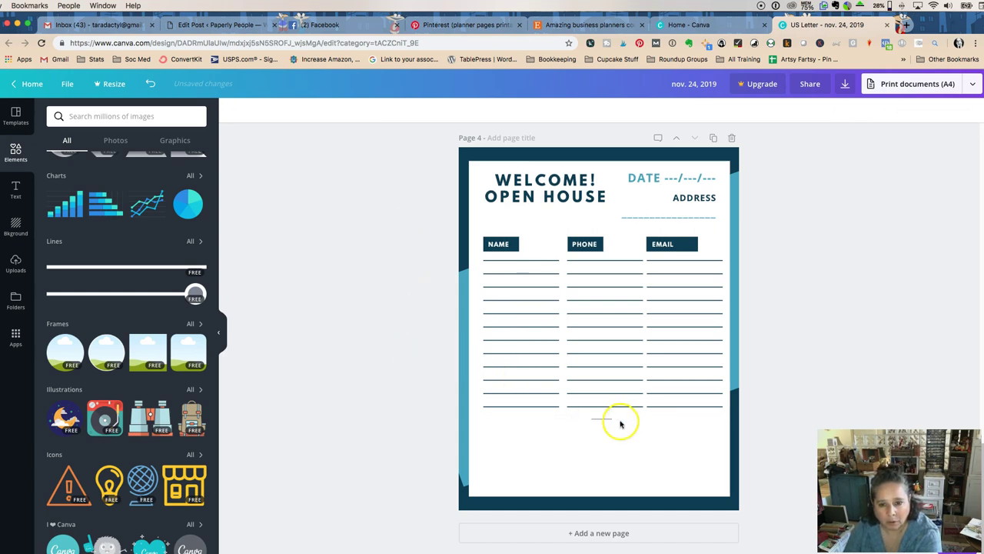
mouse_move(603, 419)
left_mouse_down()
mouse_move(603, 448)
mouse_move(602, 428)
left_mouse_up()
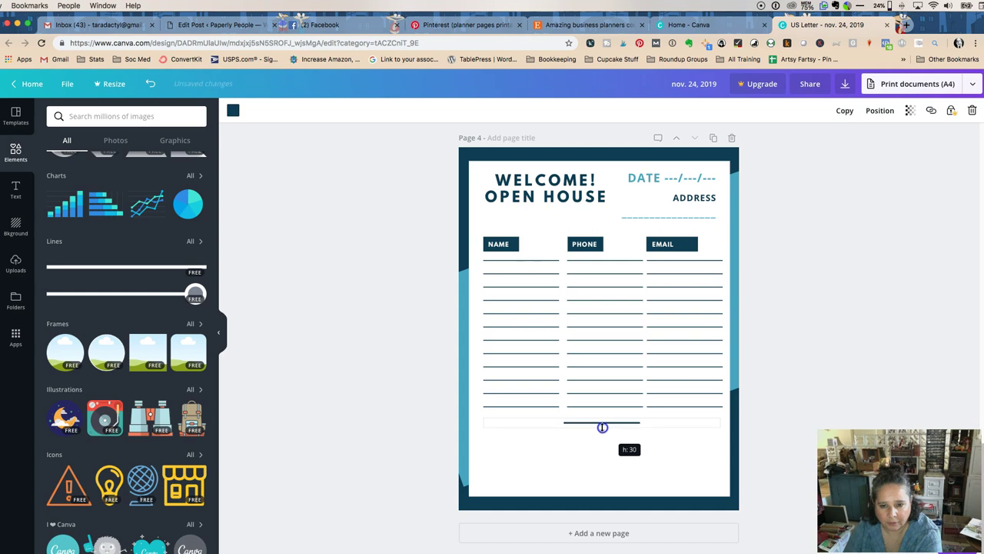
- Move the navy line beneath the NAME lines and narrow it to match their width and edges
left_click_drag(602, 428, 528, 424)
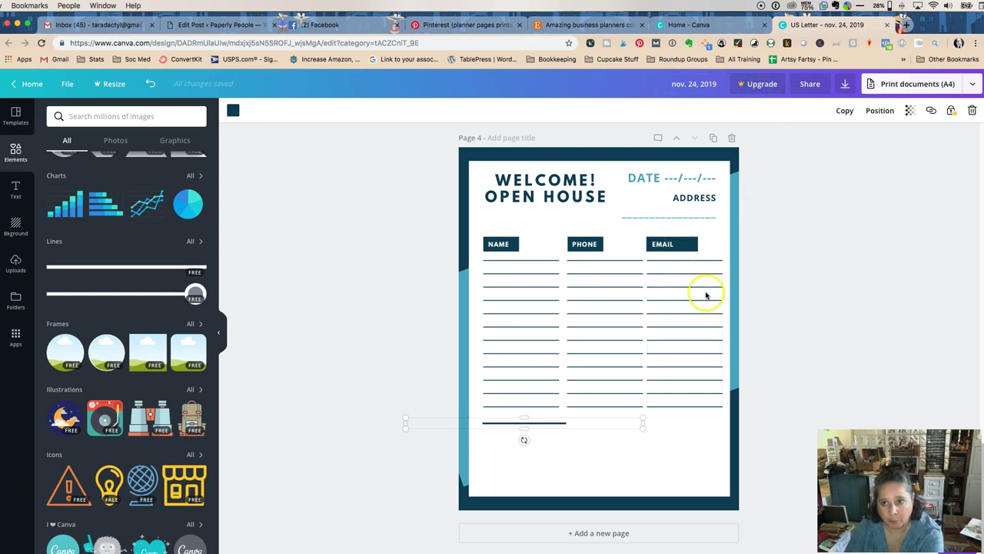
left_click_drag(643, 430, 635, 428)
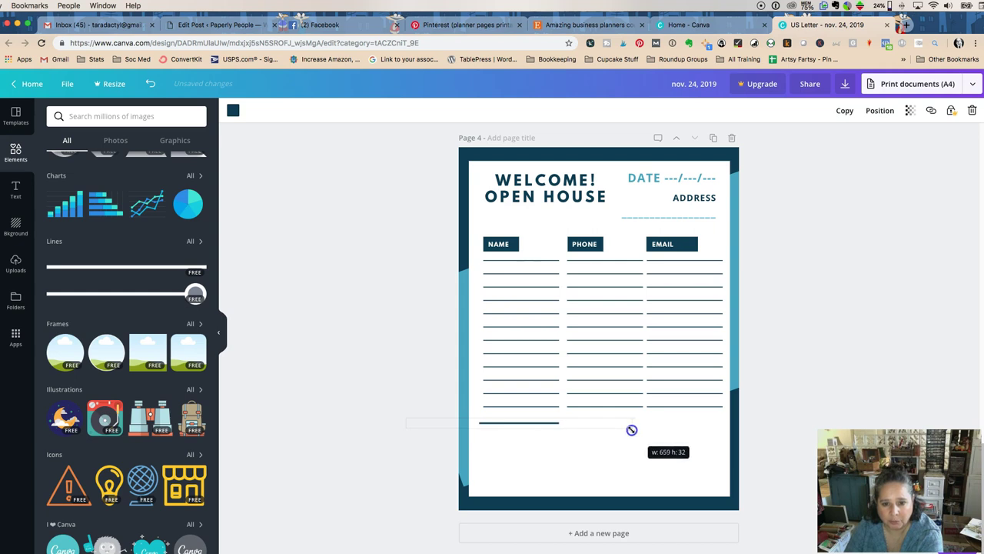
left_click_drag(631, 430, 630, 429)
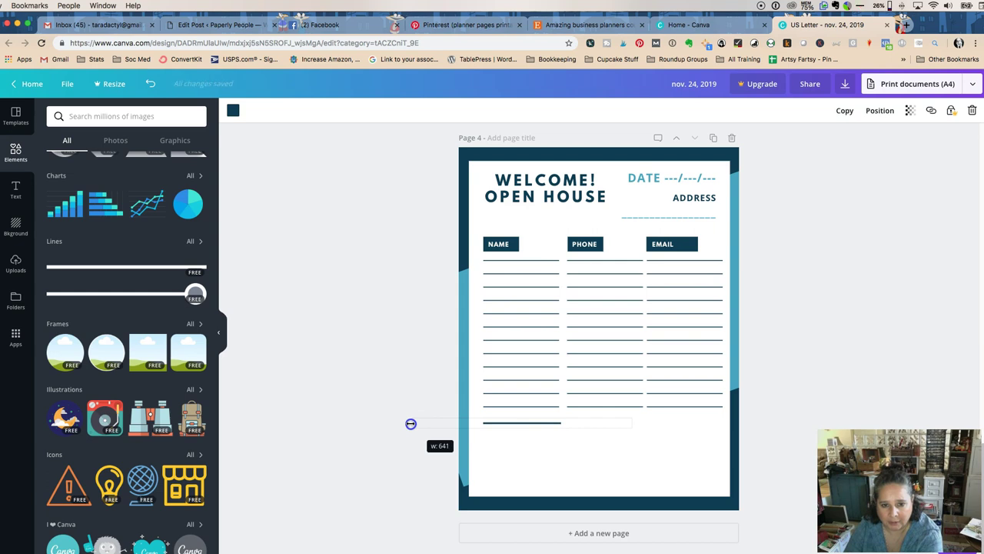
left_click_drag(411, 423, 411, 423)
left_click(785, 395)
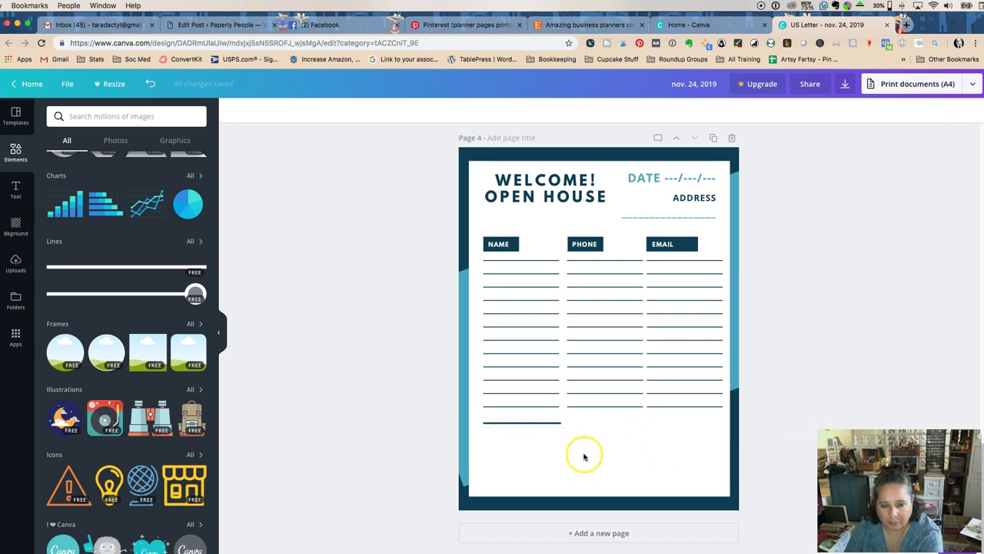
left_click(553, 424)
left_click_drag(632, 423, 628, 424)
left_click_drag(414, 422, 415, 422)
left_click(380, 420)
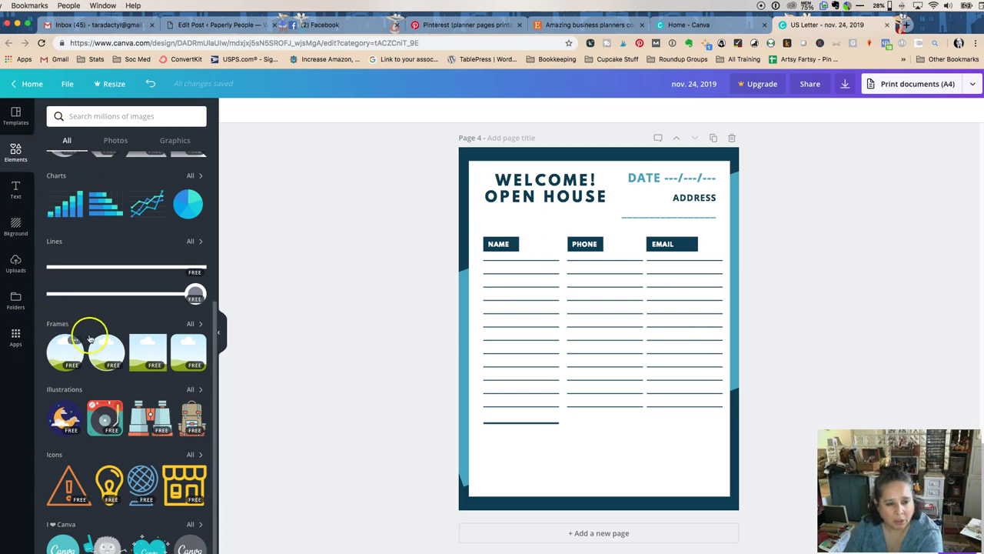
- Add the light bulb icon and shrink it to fit the page's lower left corner, below the NAME lines
scroll(90, 339, "down", 1)
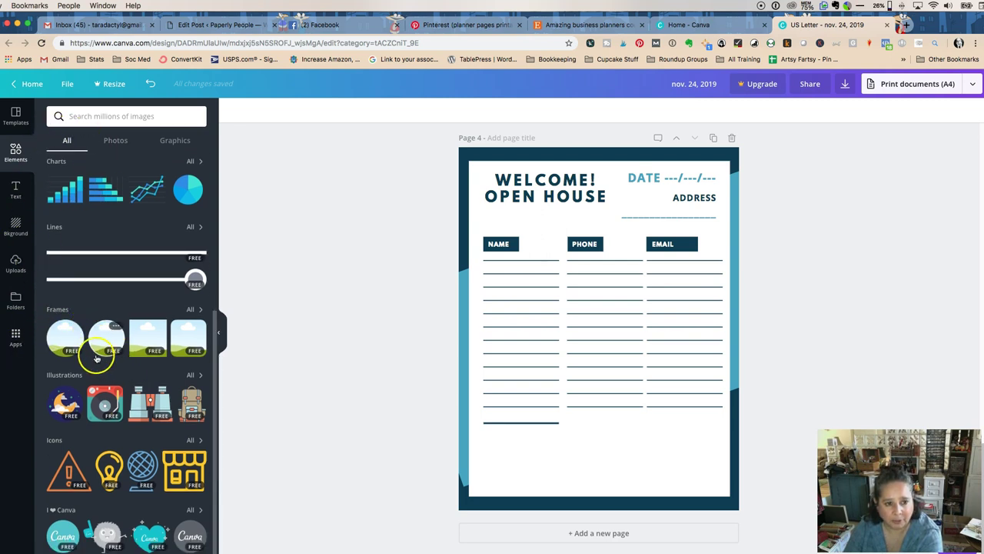
left_click(150, 406)
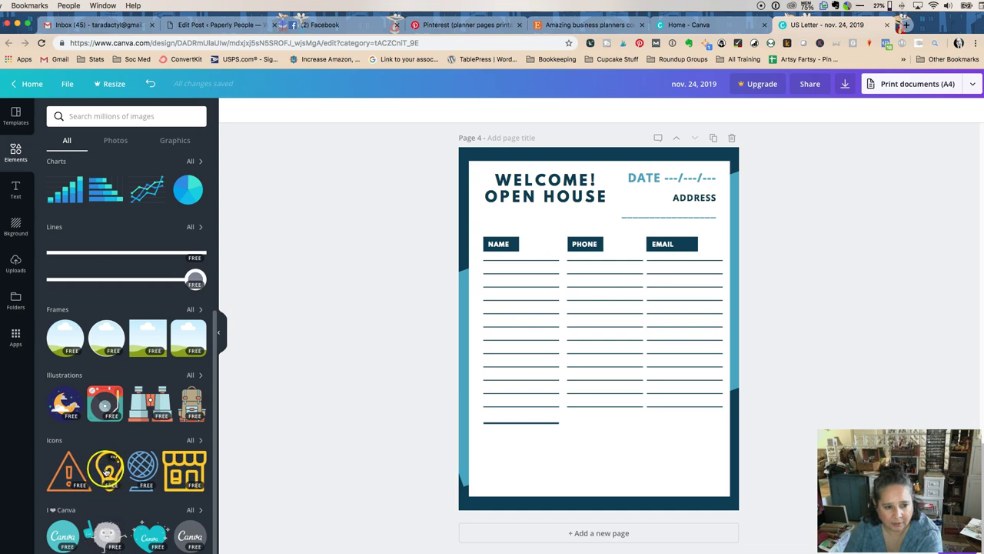
left_click_drag(110, 471, 485, 420)
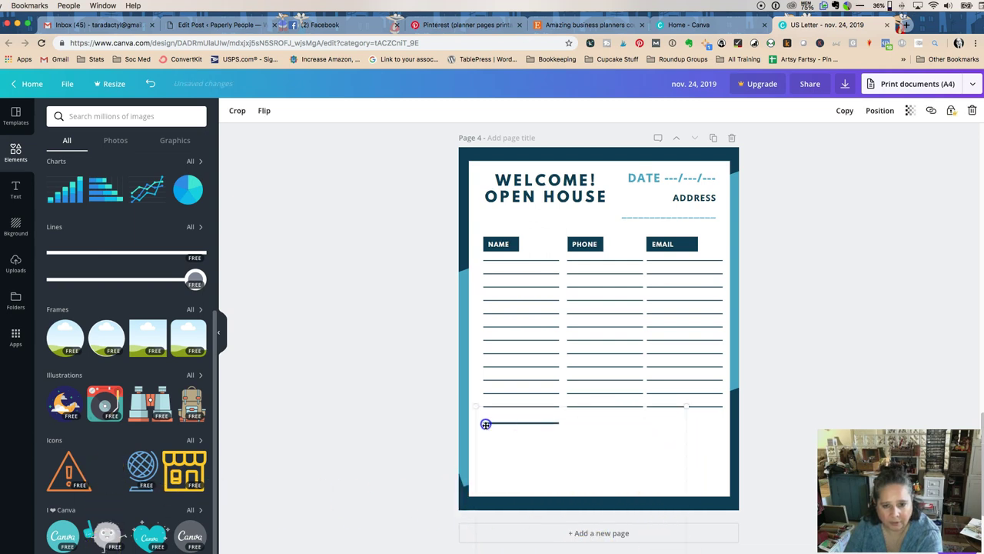
left_click_drag(684, 405, 556, 492)
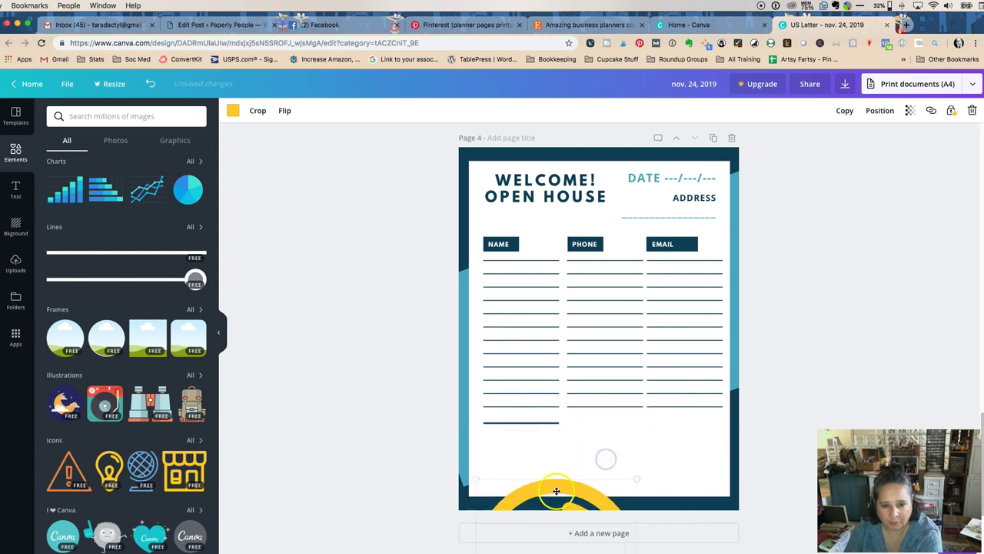
left_click(556, 313)
left_click_drag(552, 371, 554, 266)
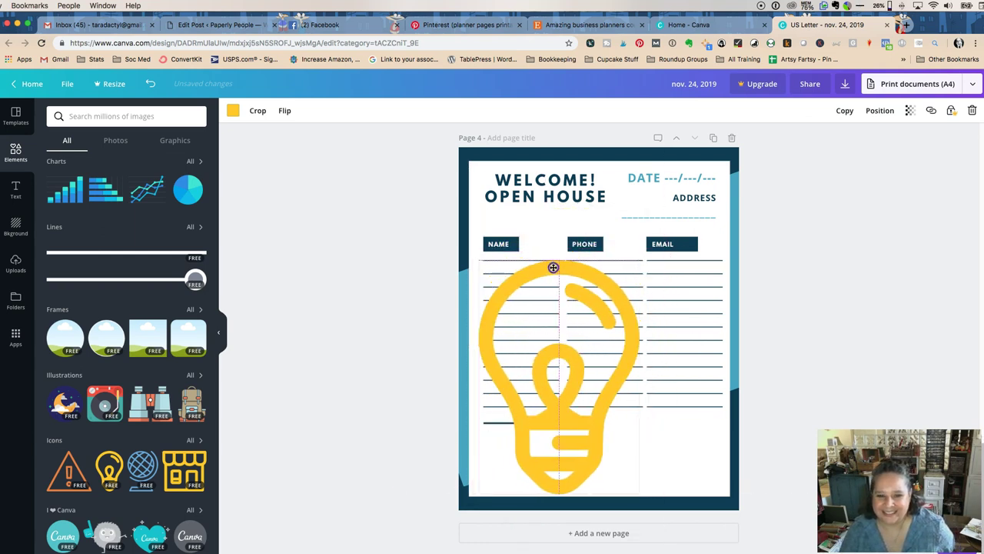
left_click_drag(637, 257, 602, 429)
- Move the navy line to the right of the light bulb icon and lengthen it to fill most of the remaining width
left_click(548, 427)
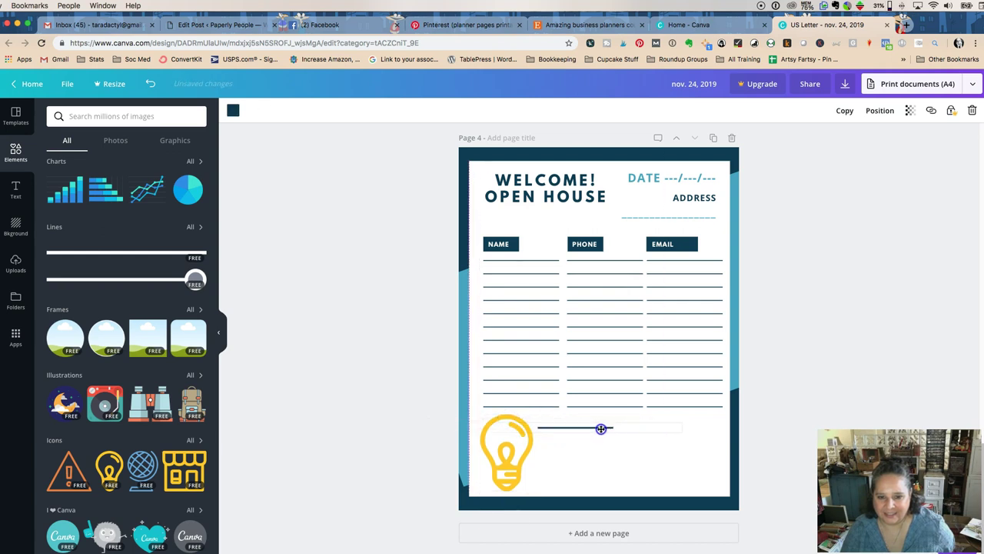
left_click_drag(683, 426, 854, 422)
left_click_drag(654, 413, 575, 429)
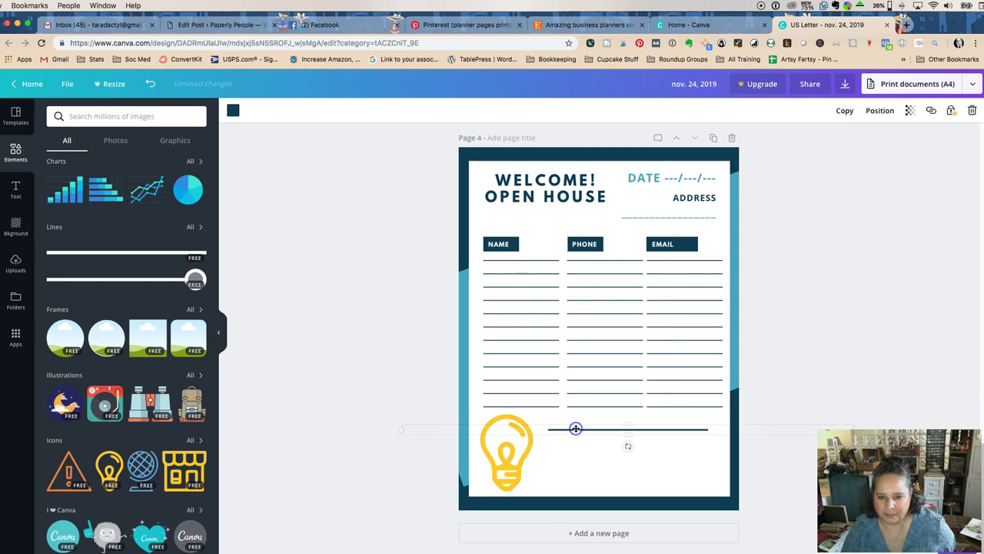
- Duplicate the long navy line and space the copies below it to make four evenly spaced writing lines
key("super+d")
left_click_drag(611, 438, 577, 462)
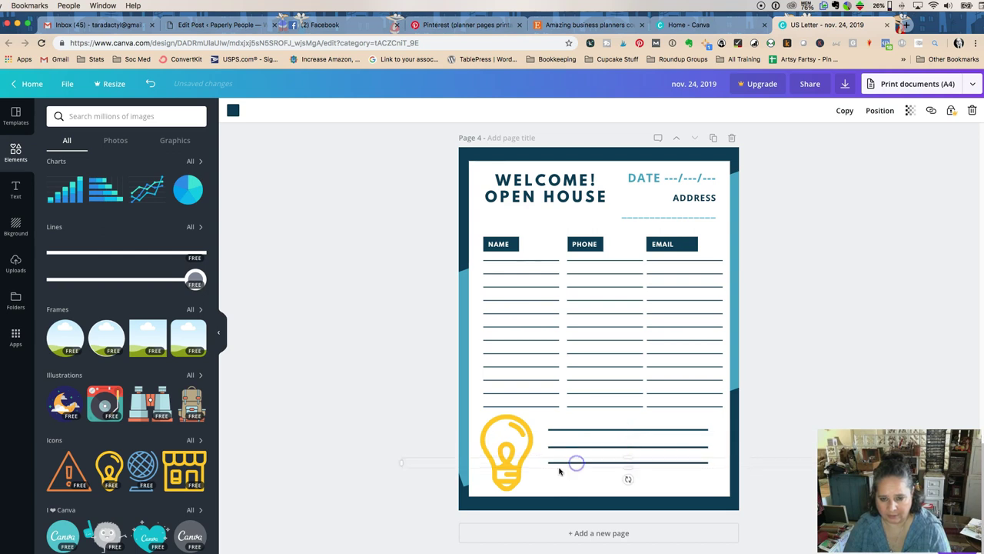
key("super+d")
left_click(586, 434)
left_click_drag(586, 433, 579, 482)
left_click(333, 381)
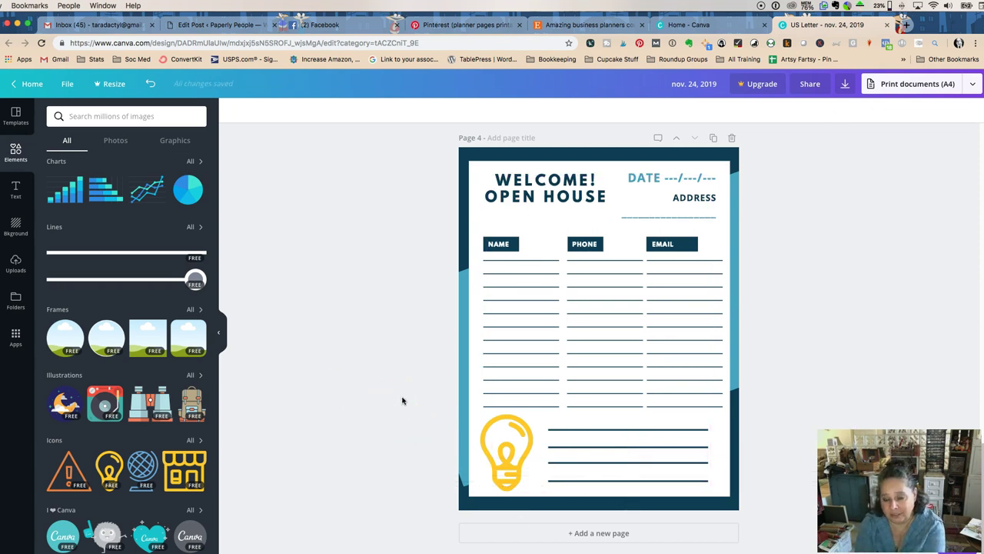
- Replace the light bulb icon with the storefront icon, sized to fit to the left of the four writing lines
left_click(523, 454)
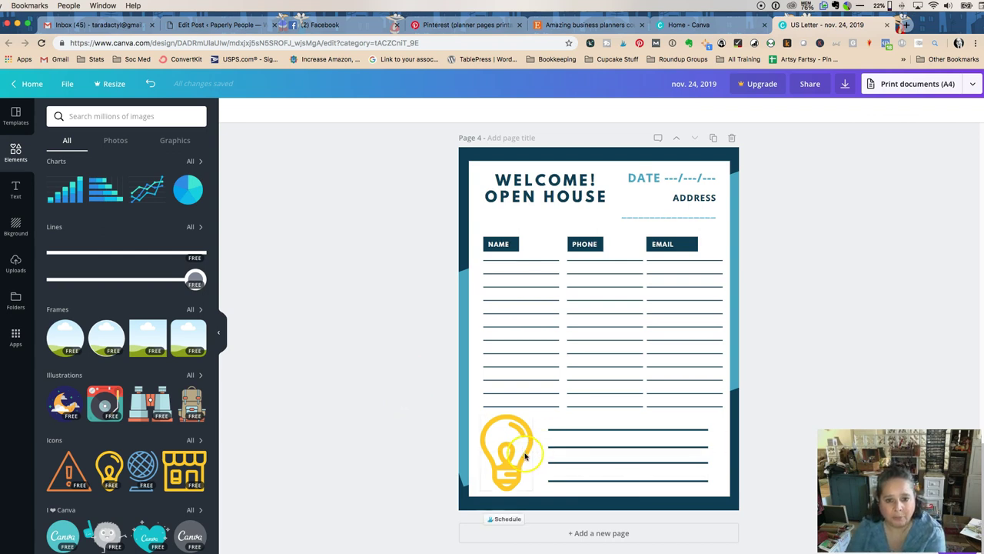
key("Delete")
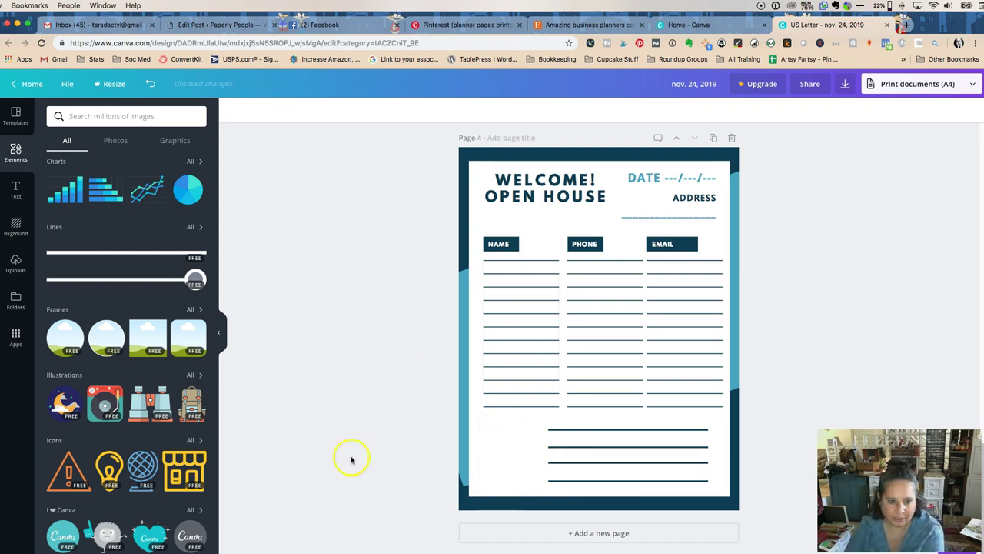
left_click_drag(184, 471, 334, 329)
left_click_drag(329, 280, 506, 426)
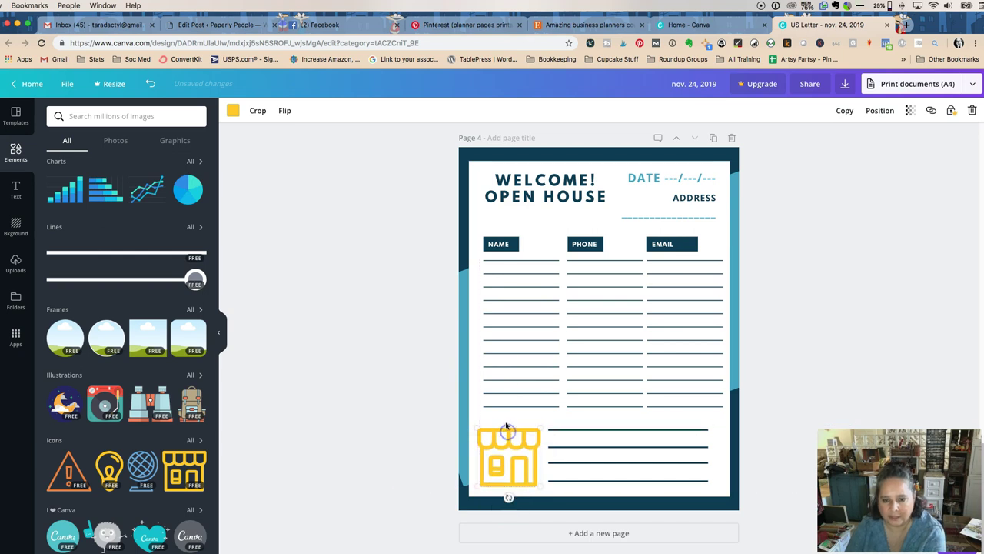
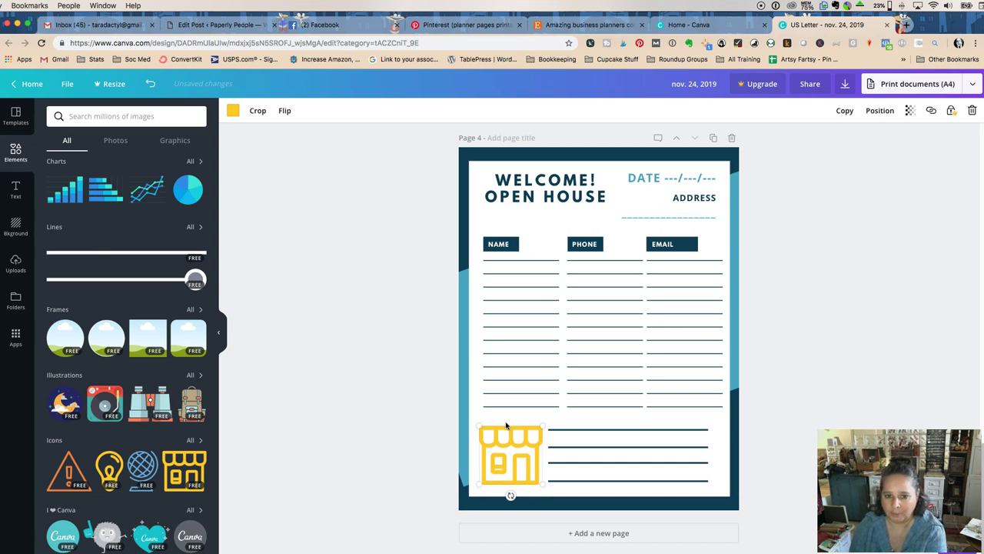
- Recolor the storefront icon with the light blue document color
left_click(233, 110)
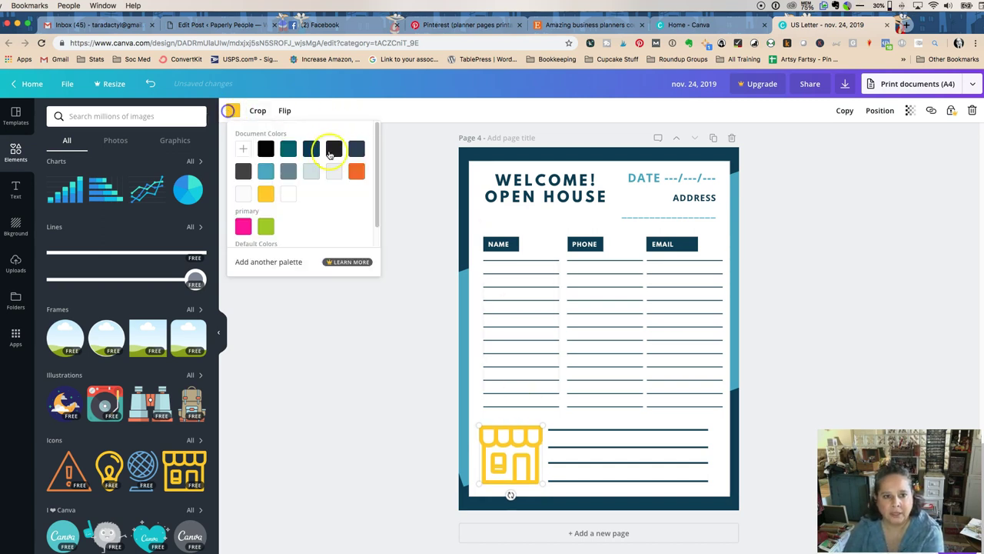
left_click(266, 170)
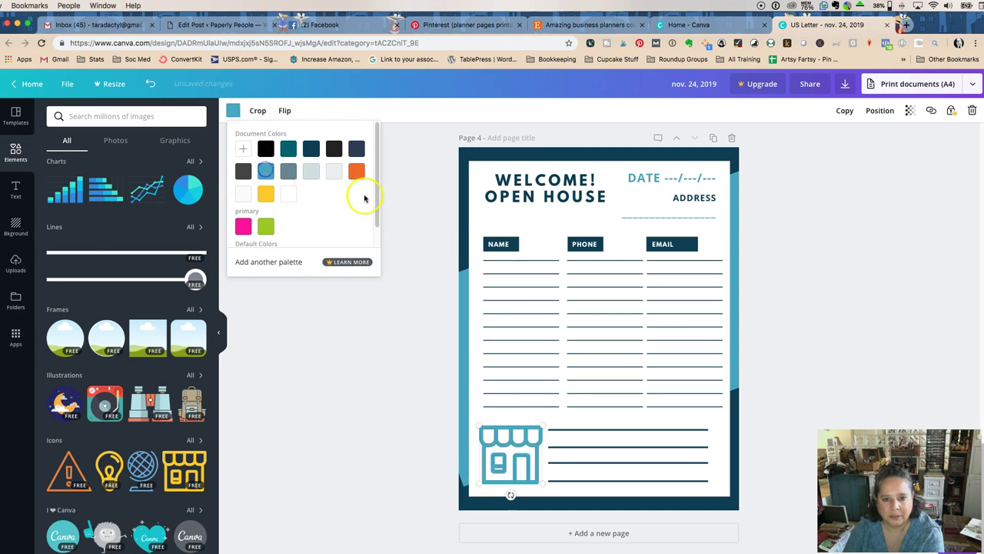
left_click(813, 233)
scroll(773, 381, "up", 1)
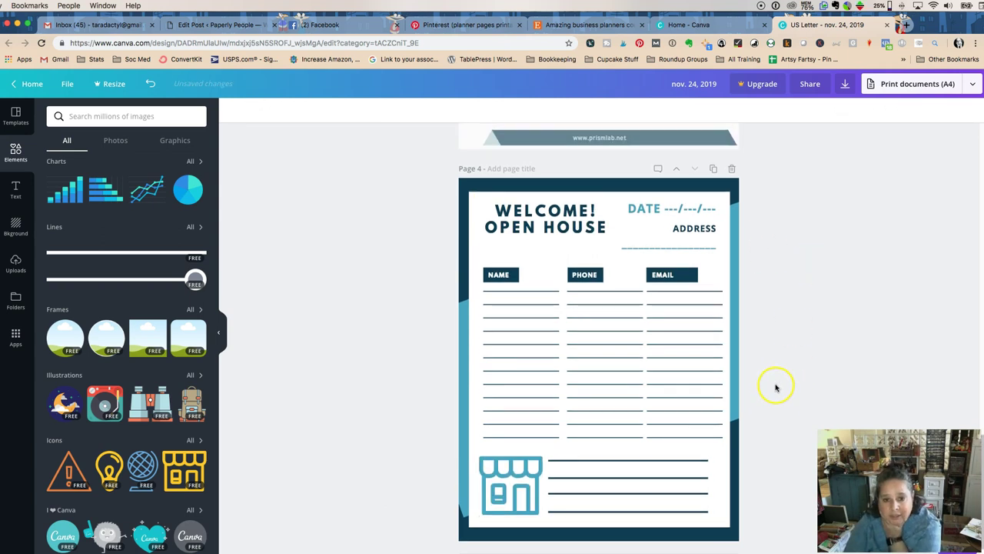
scroll(776, 388, "up", 2)
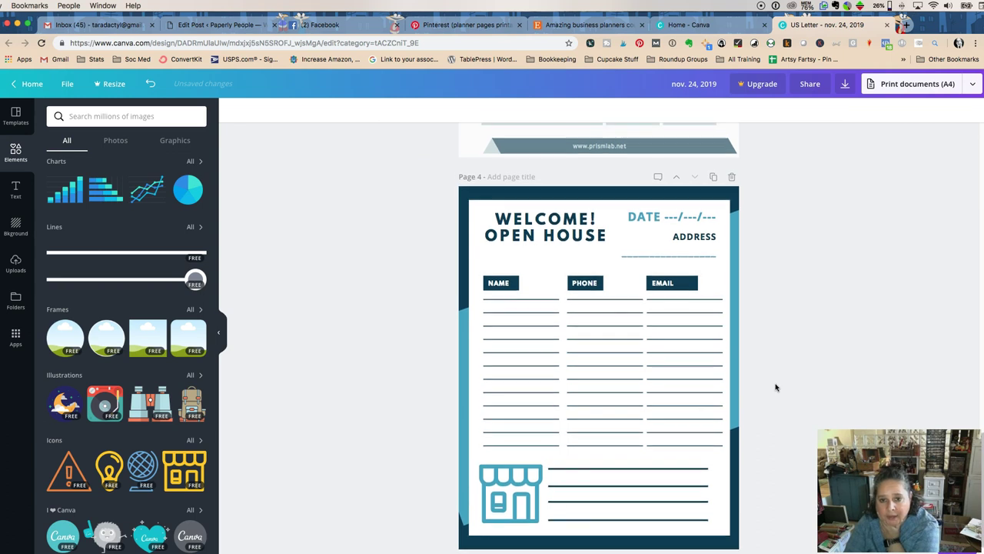
- Change page 3's title to "OPEN HOUSE" and its subtitle to "PLEASE SIGN IN!"
scroll(776, 388, "up", 8)
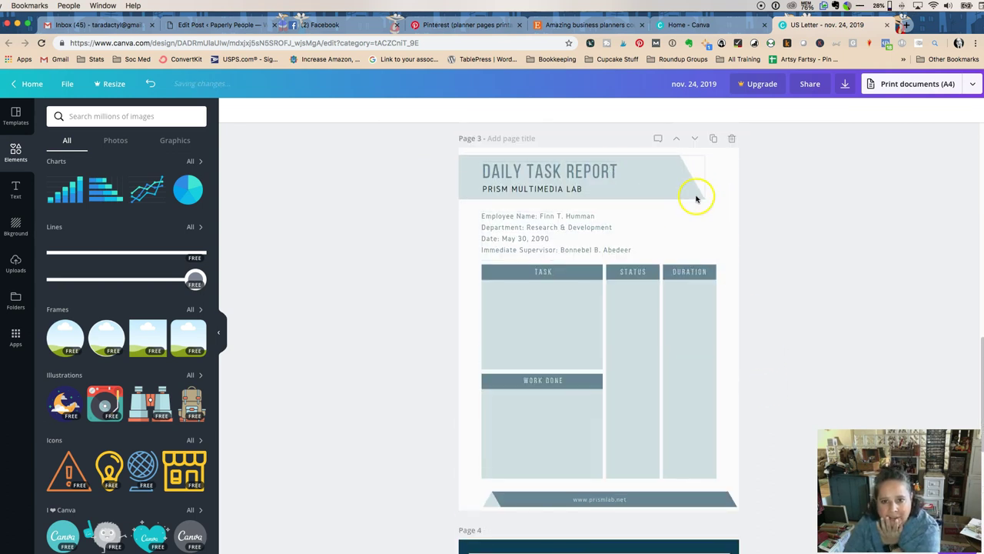
left_click(696, 196)
double_click(586, 171)
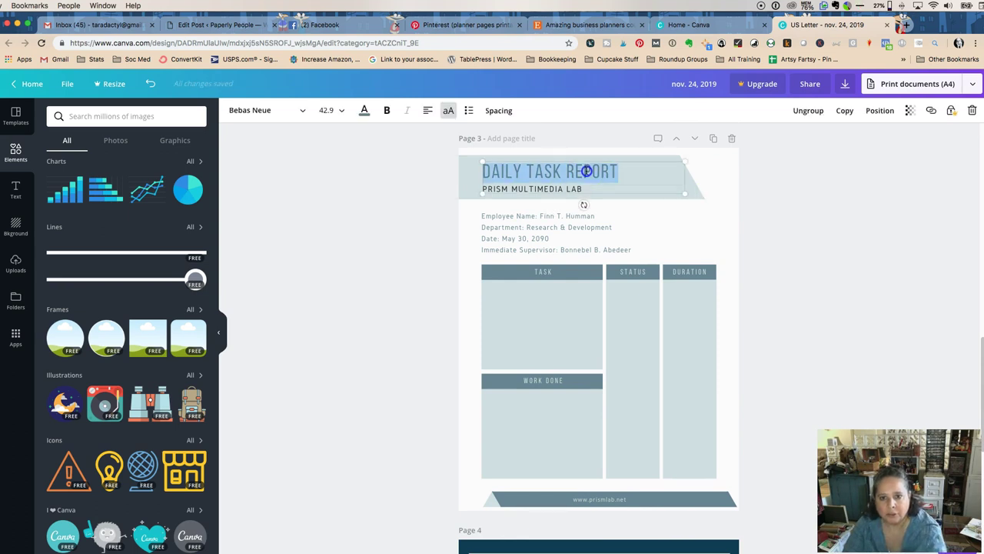
type("OPEN HOUSE")
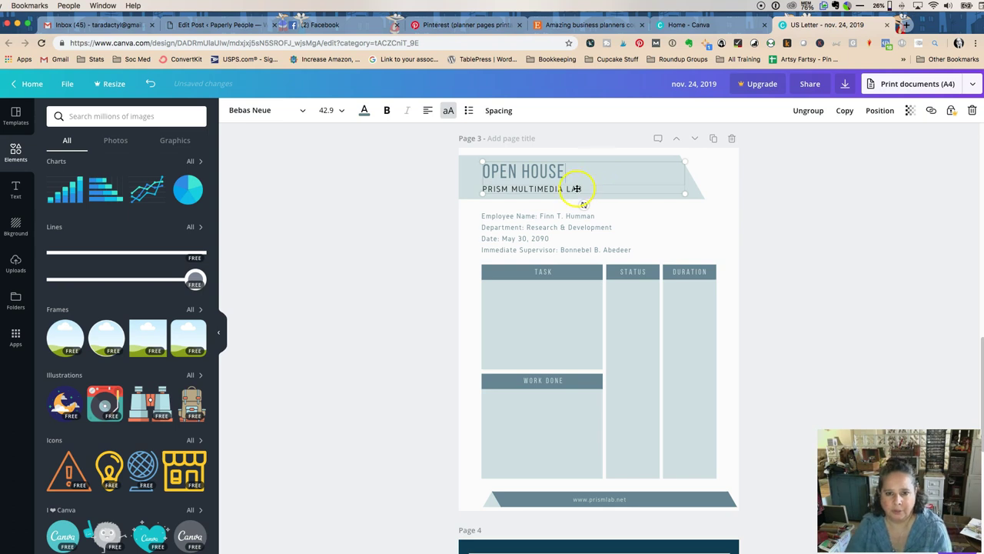
double_click(576, 189)
type("PLEASE SIGN IN!")
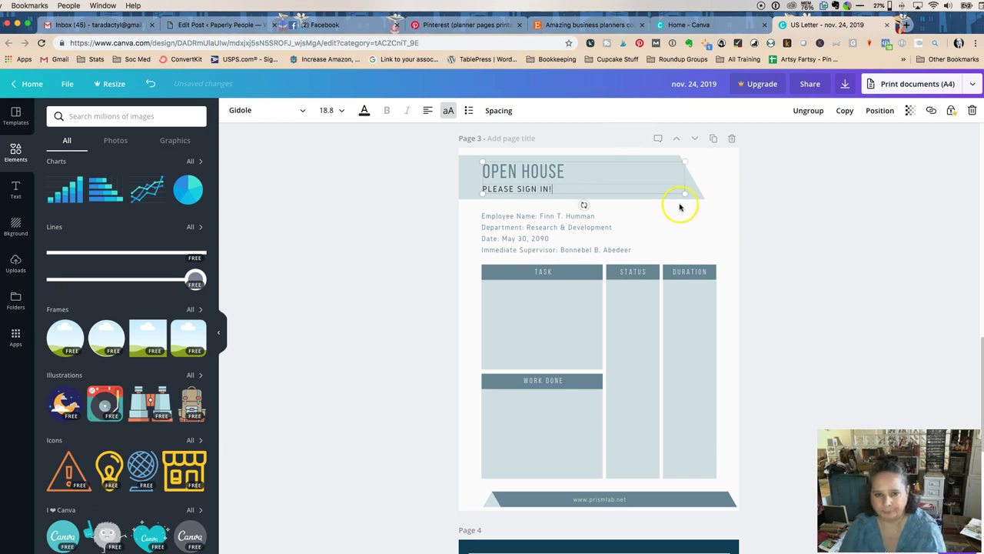
left_click(787, 225)
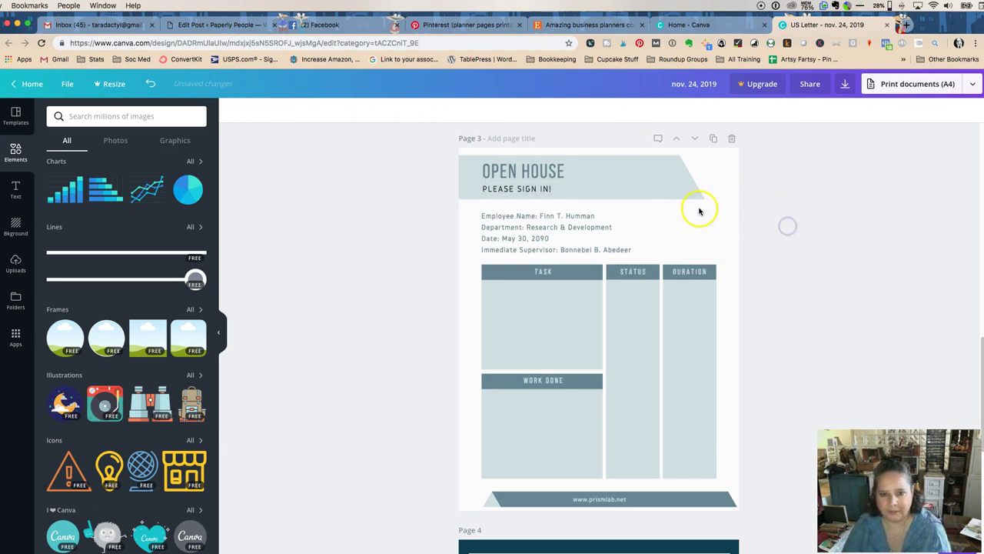
- Delete the web address in page 3's footer and the employee details text block under the header
left_click(506, 229)
left_click(599, 210)
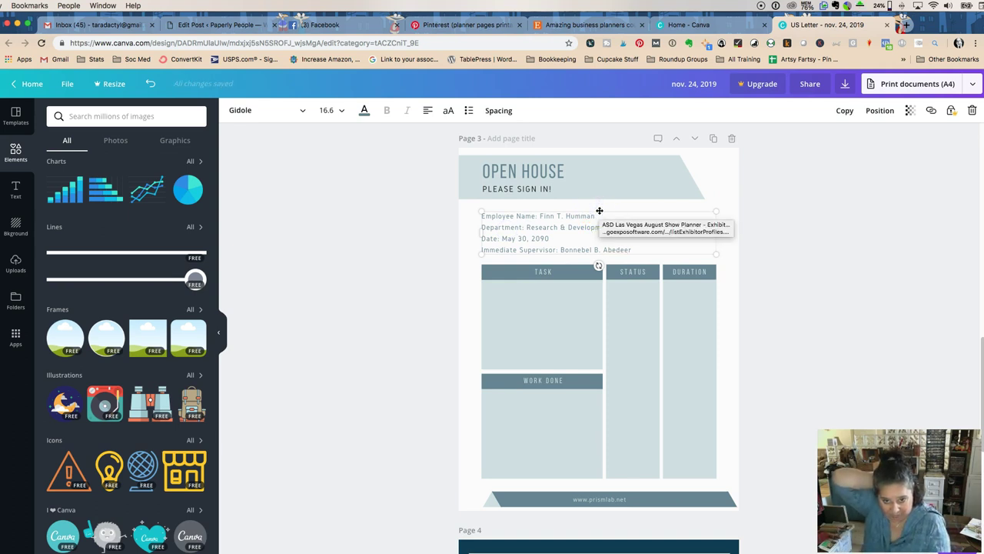
left_click(607, 498)
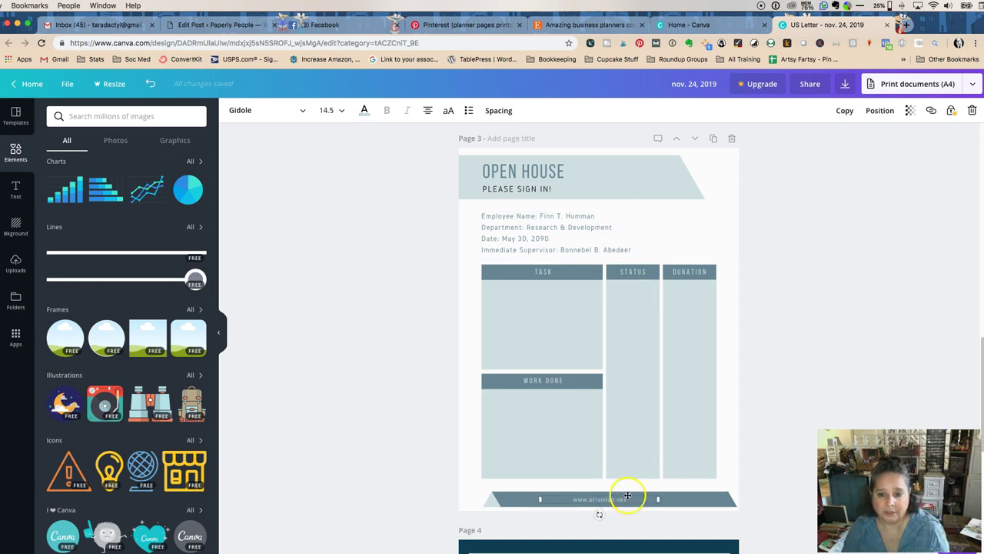
key("Delete")
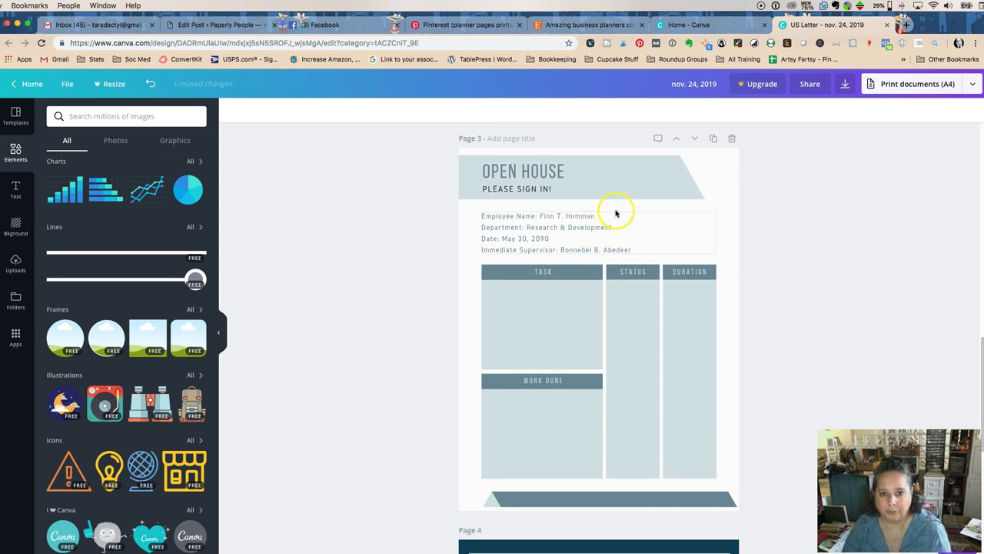
left_click_drag(616, 214, 565, 433)
key("Delete")
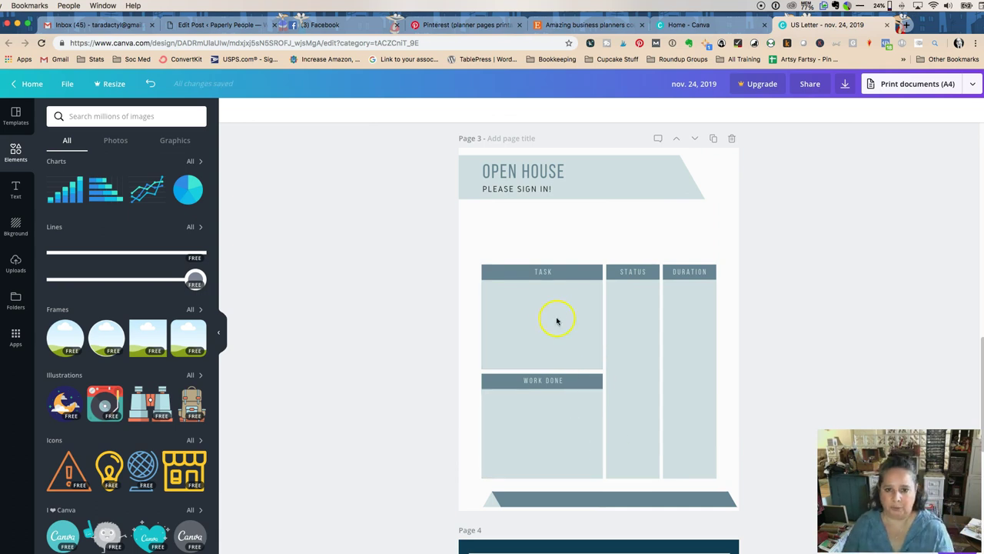
- Move the slate TASK header bar and its label up into the empty space below the page header
left_click(494, 274)
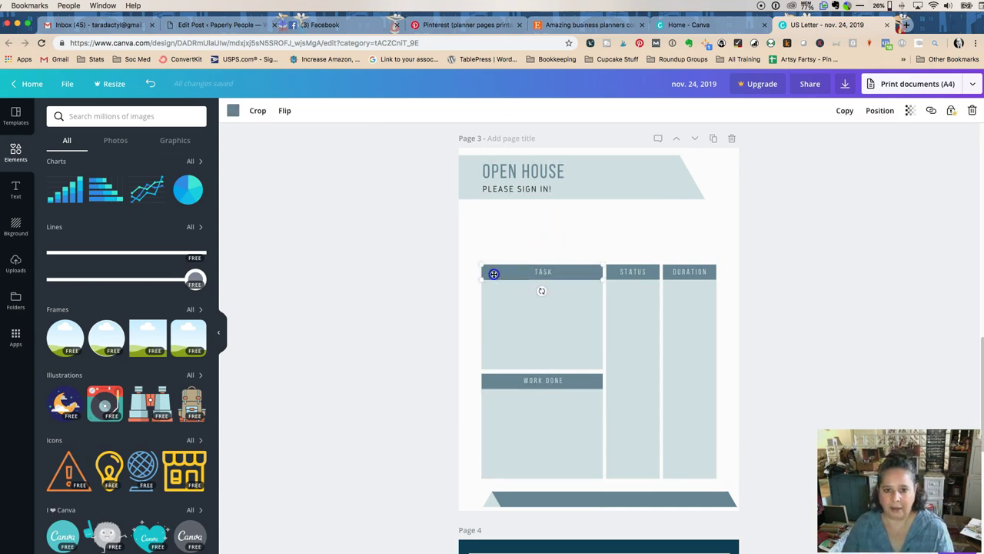
left_click_drag(493, 273, 481, 218)
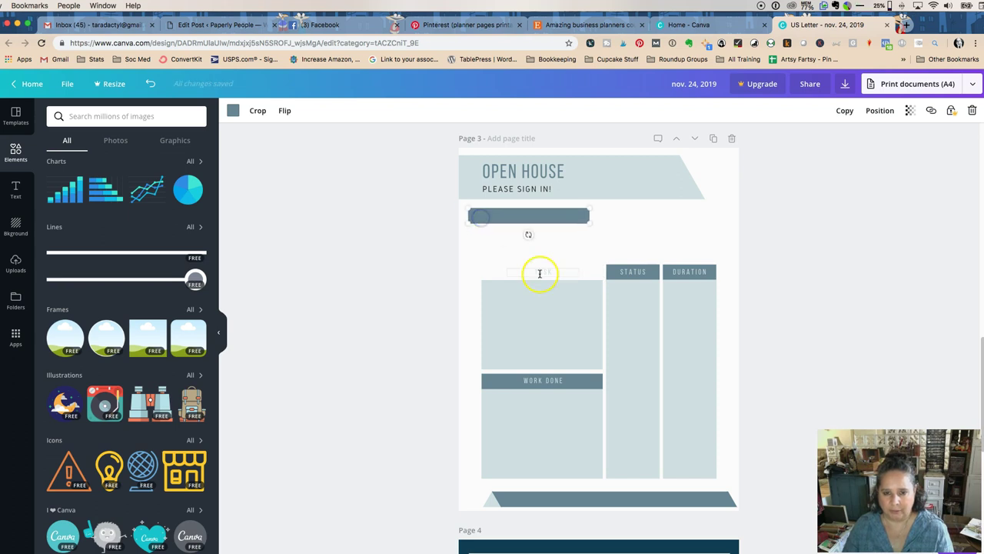
left_click(541, 271)
left_click_drag(513, 269, 502, 210)
left_click(633, 237)
- Align the moved slate bar with the page title's starting edge and shrink it to about 181 wide and 23 high
left_click(576, 215)
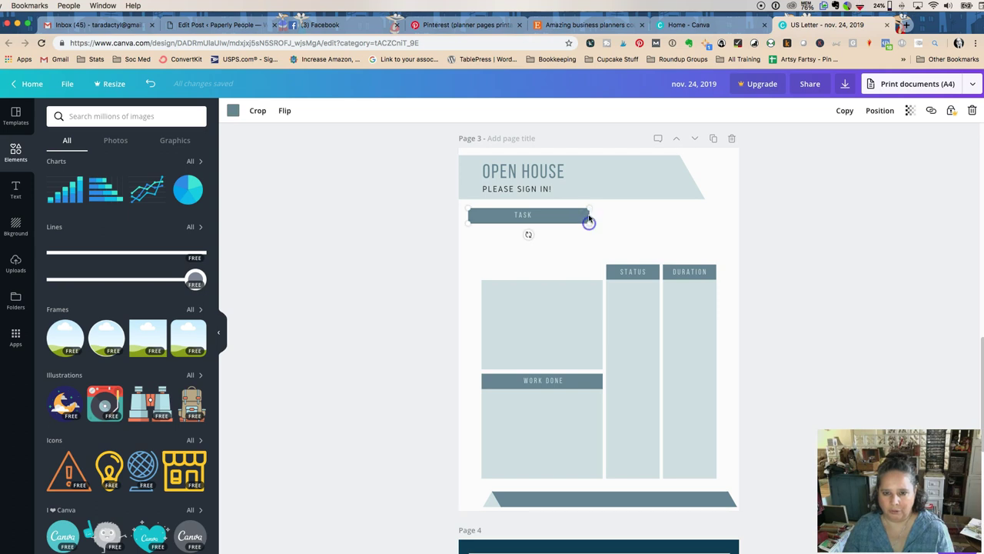
left_click_drag(583, 215, 600, 215)
left_click_drag(483, 223, 493, 244)
left_click_drag(563, 222, 544, 219)
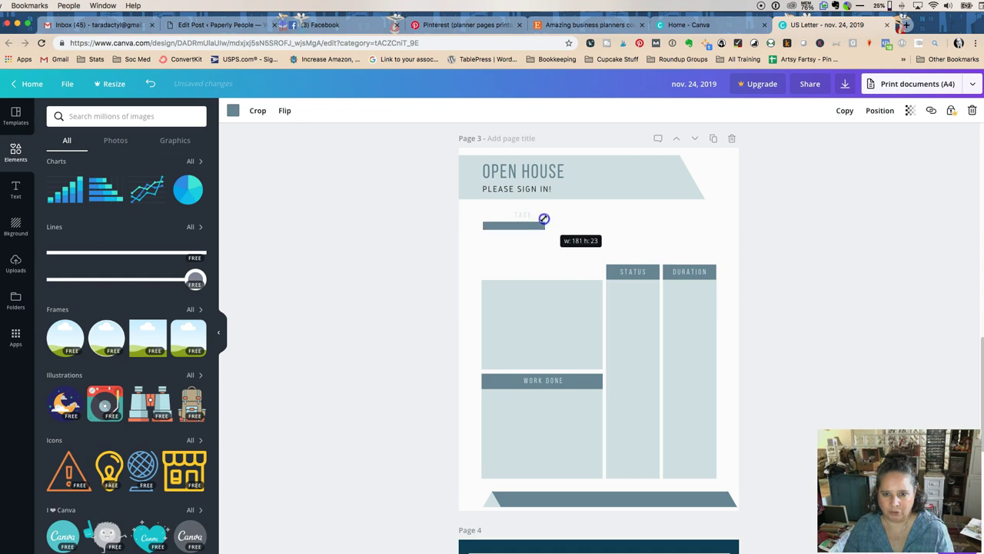
left_click(593, 231)
- Duplicate the slate bar twice to form a row of three, enlarging the third to about 296 wide and 38 high
left_click(530, 227)
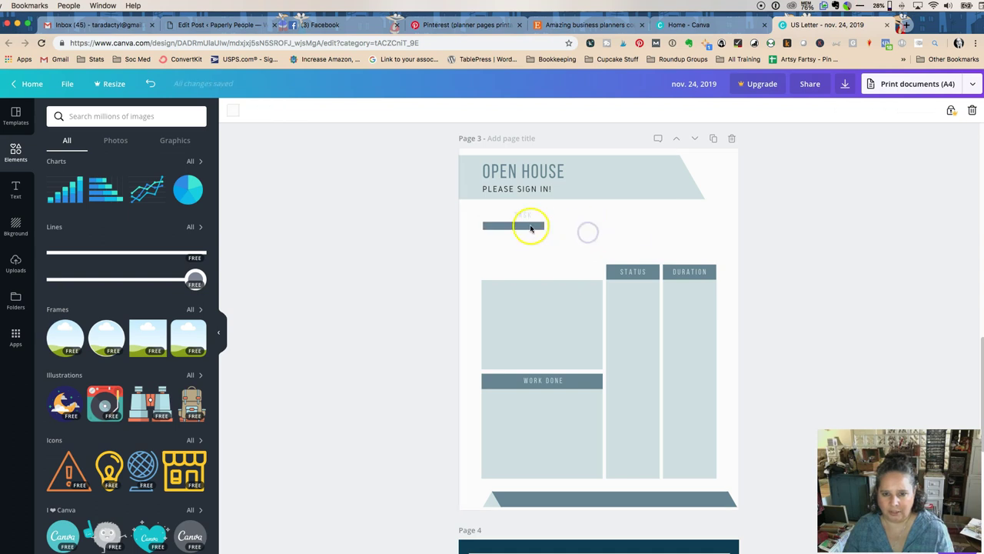
left_click_drag(530, 226, 620, 233)
left_click(584, 227)
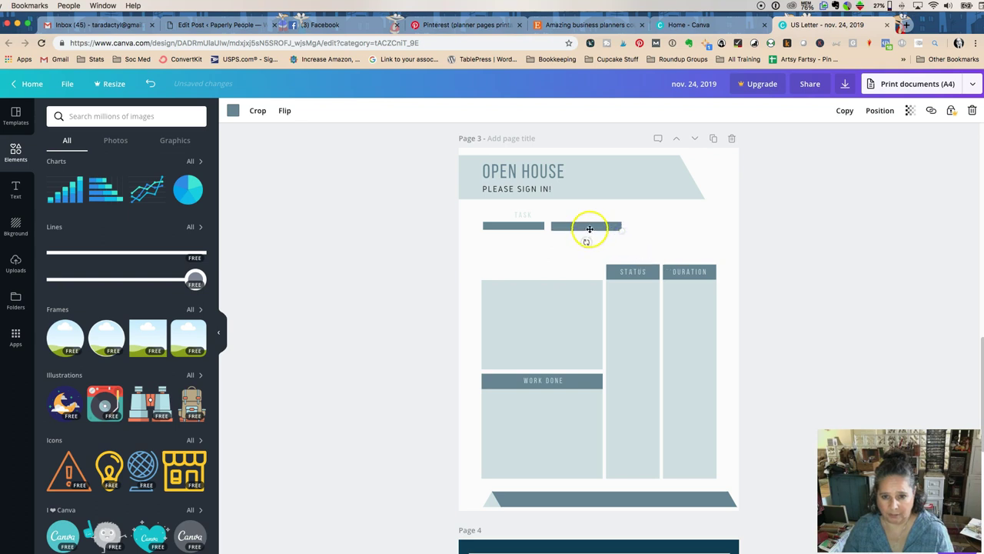
left_click_drag(590, 225, 728, 236)
left_click(697, 228)
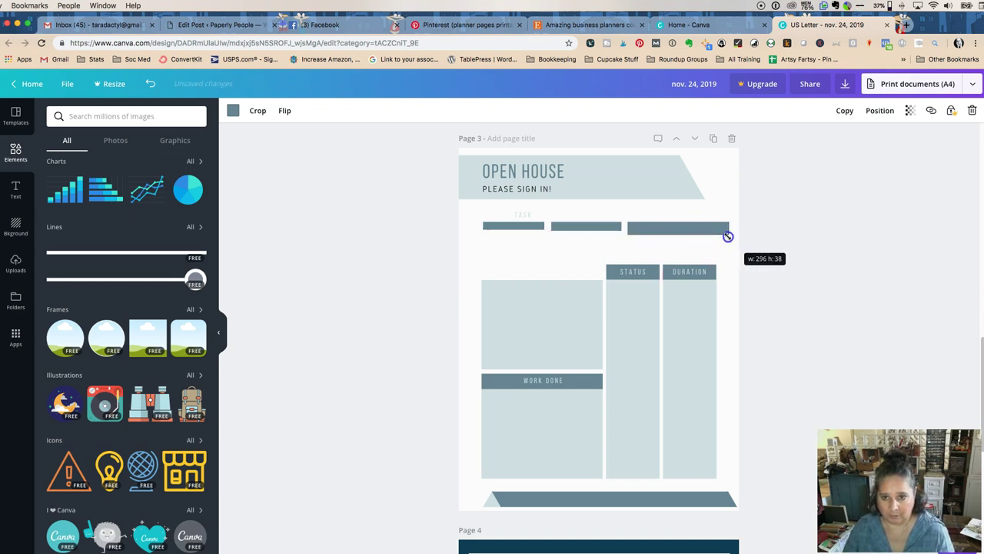
left_click(516, 249)
scroll(69, 256, "up", 4)
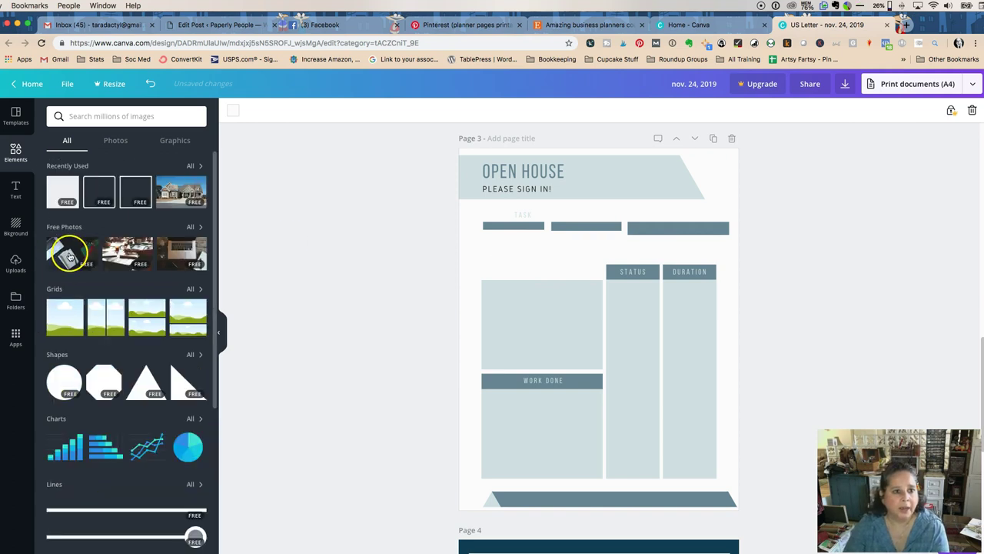
left_click(64, 383)
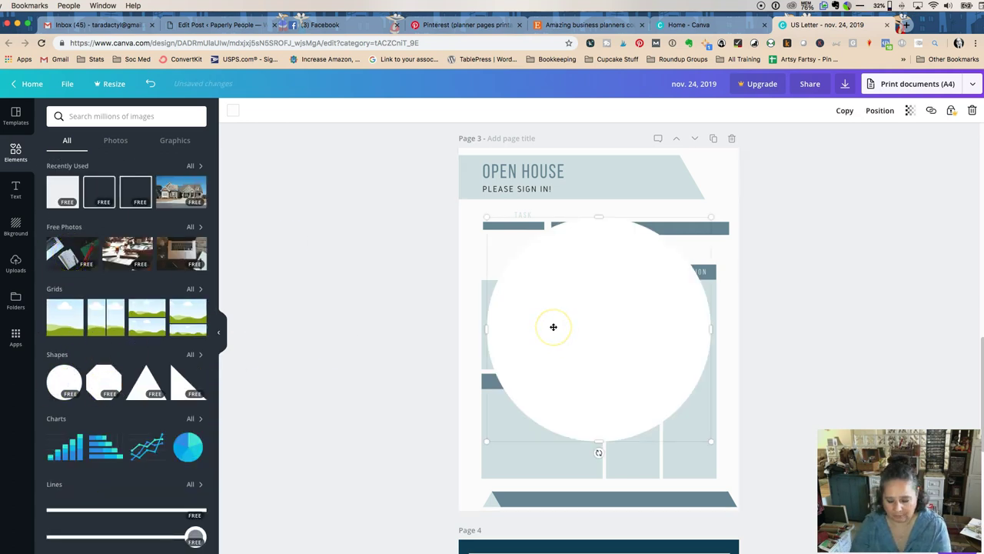
key("Delete")
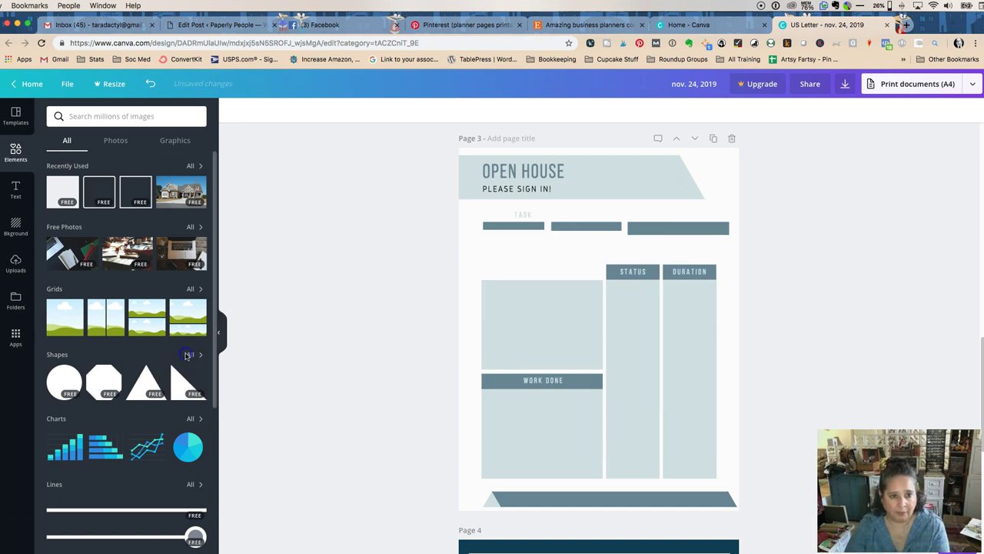
- Add a solid square shape and resize it into a short box beneath the first slate bar, matching the bar's width
left_click(191, 356)
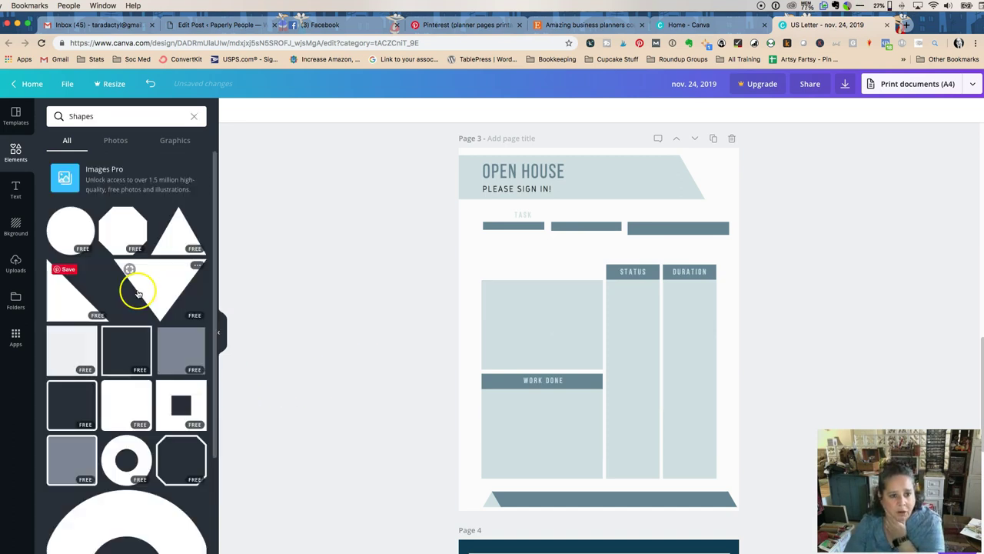
left_click(79, 360)
left_click_drag(500, 285, 510, 323)
left_click(523, 323)
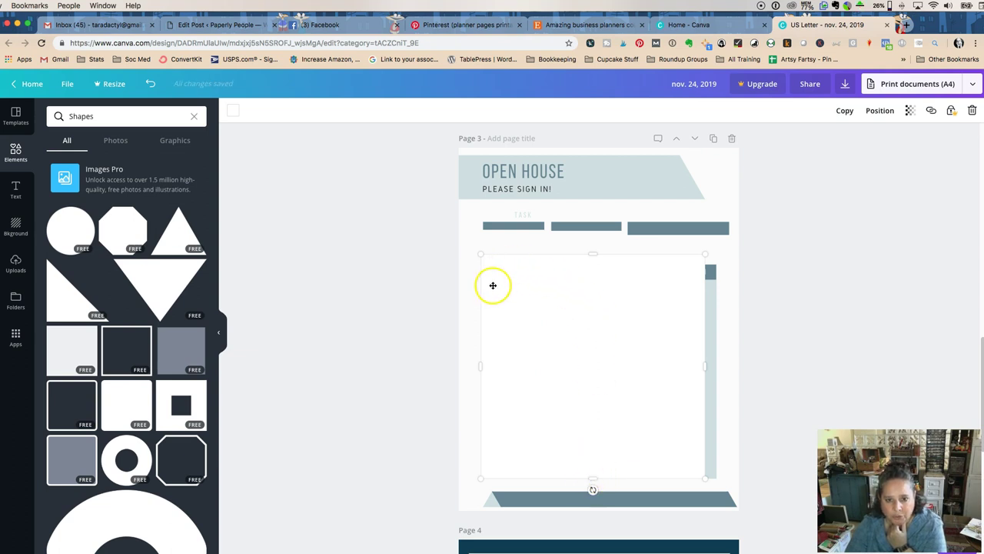
left_click_drag(493, 286, 496, 273)
left_click_drag(706, 353, 542, 326)
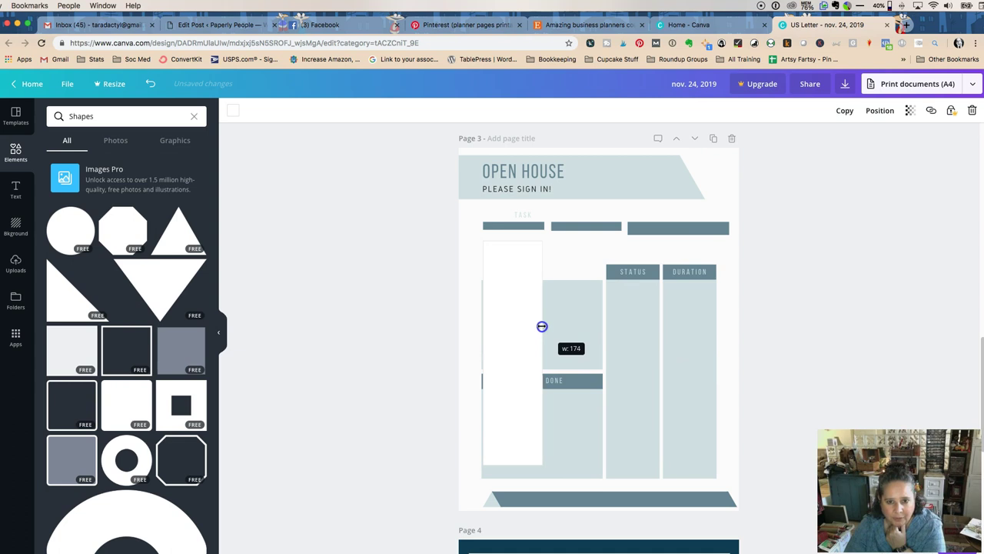
left_click_drag(513, 460, 514, 249)
left_click(577, 249)
- Duplicate the white box under the second and third slate bars, widening each copy to match its bar
left_click(515, 250)
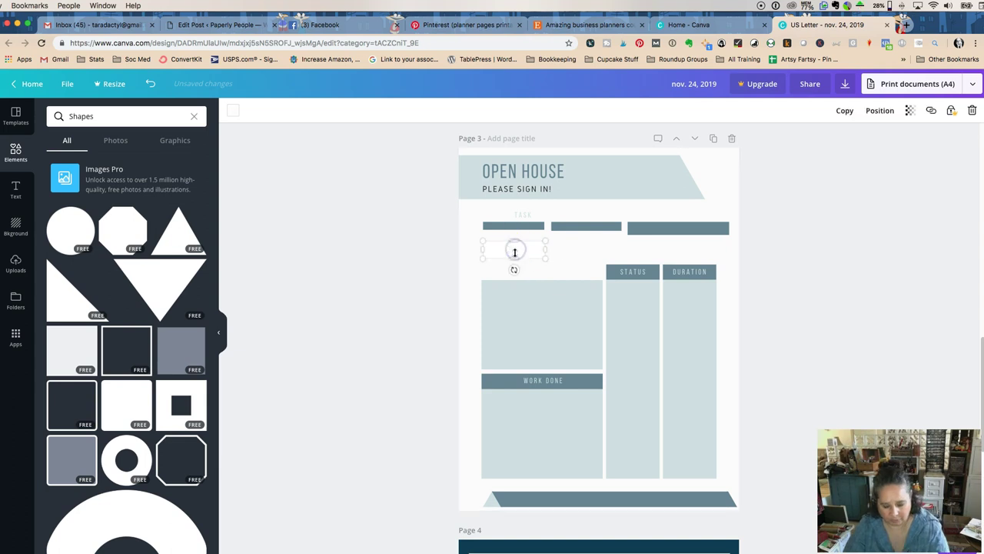
left_click_drag(519, 257, 727, 246)
left_click(589, 256)
- Delete the three slate bars above the white boxes
left_click(670, 227)
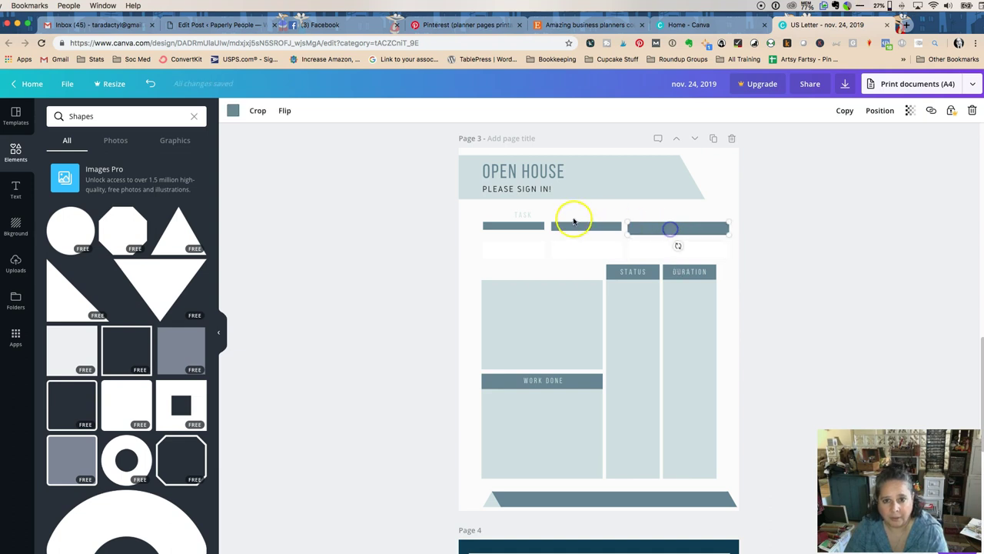
key("Delete")
left_click(572, 226)
key("Delete")
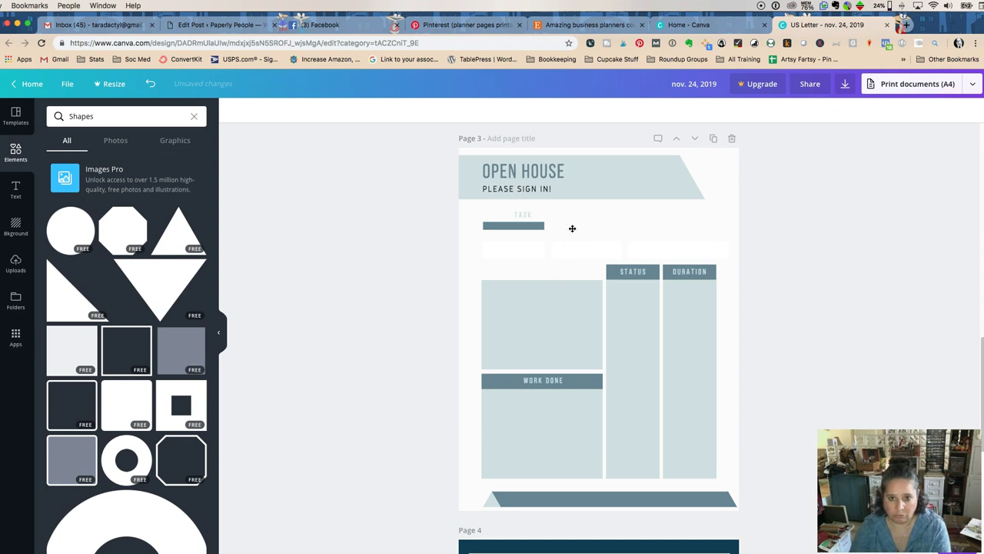
left_click(525, 228)
key("Delete")
- Recolor the three white boxes with the default red and move them up together into the slate bars' former row
left_click(512, 245)
left_click(586, 252, "shift")
left_click(655, 253, "shift")
left_click(234, 111)
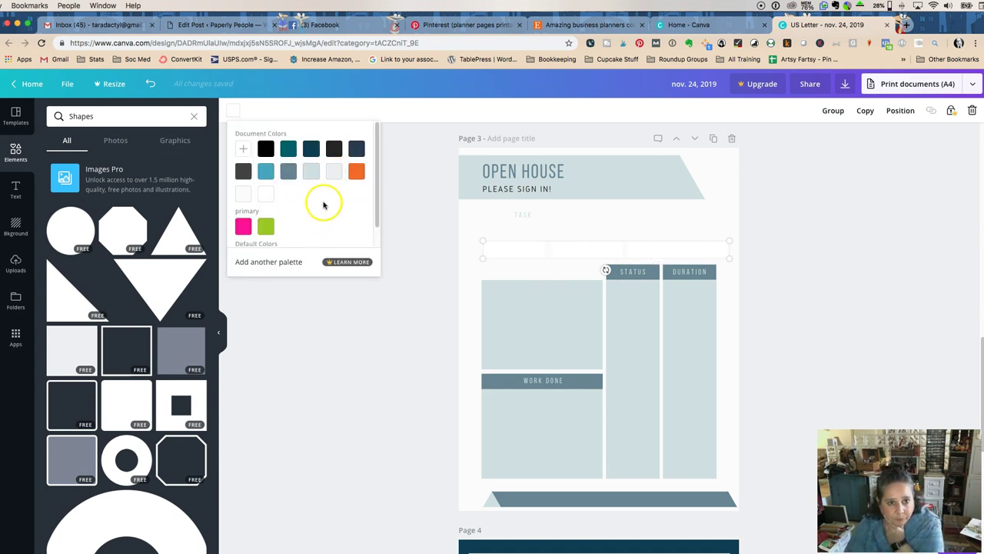
scroll(317, 219, "down", 2)
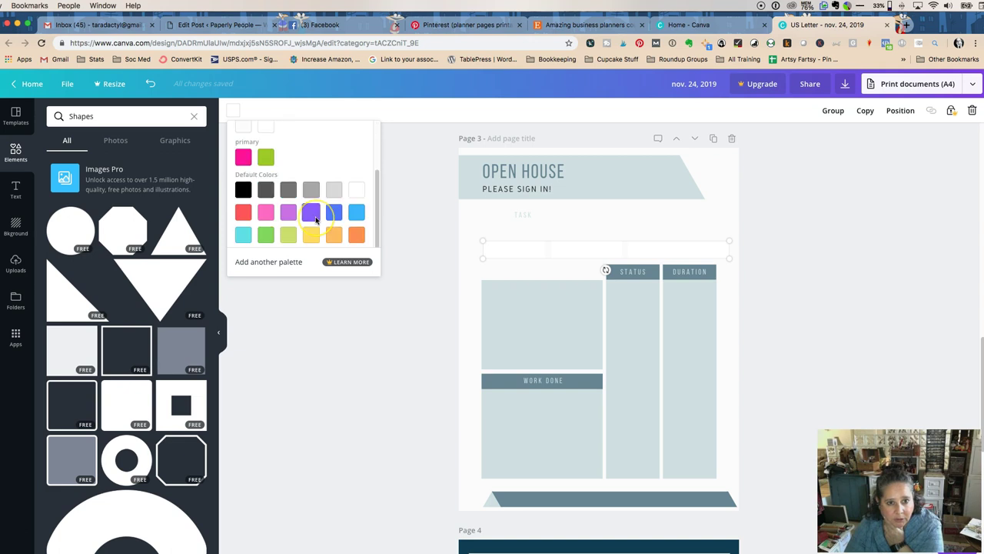
left_click(243, 211)
mouse_move(532, 250)
left_mouse_down()
mouse_move(531, 215)
mouse_move(531, 238)
left_mouse_up()
- Move the pale TASK label below the red boxes and delete it
left_click(527, 215)
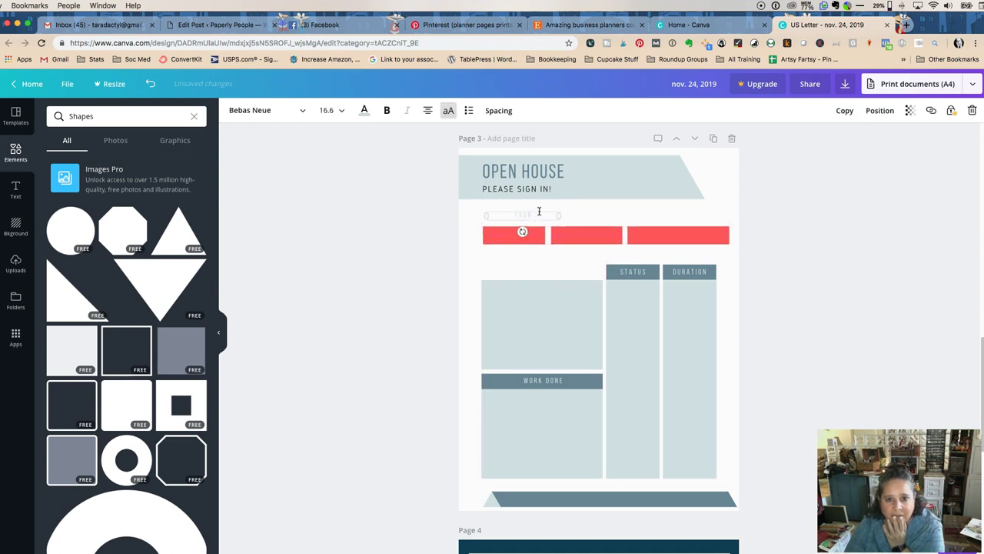
left_click_drag(540, 210, 538, 257)
left_click(586, 237)
left_click_drag(585, 235, 632, 243)
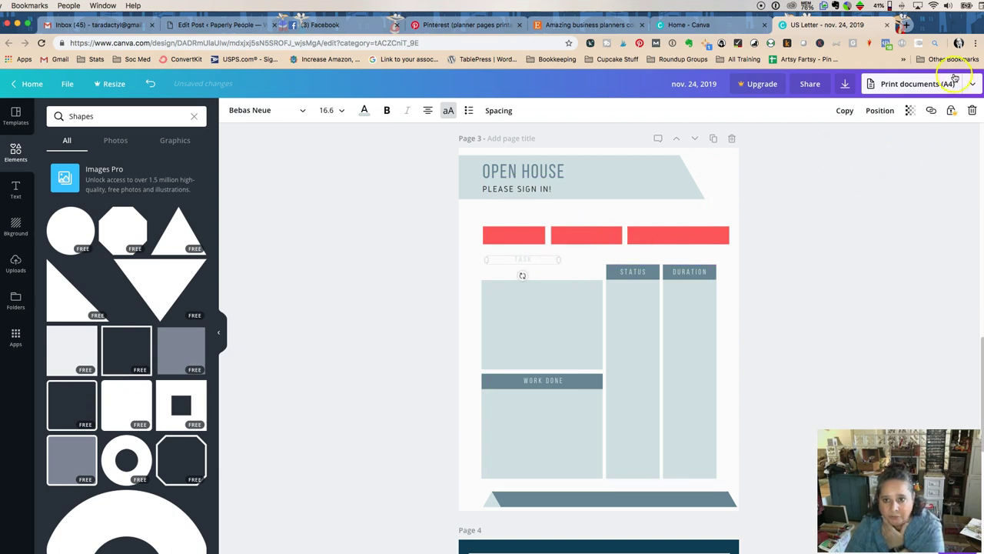
left_click(876, 110)
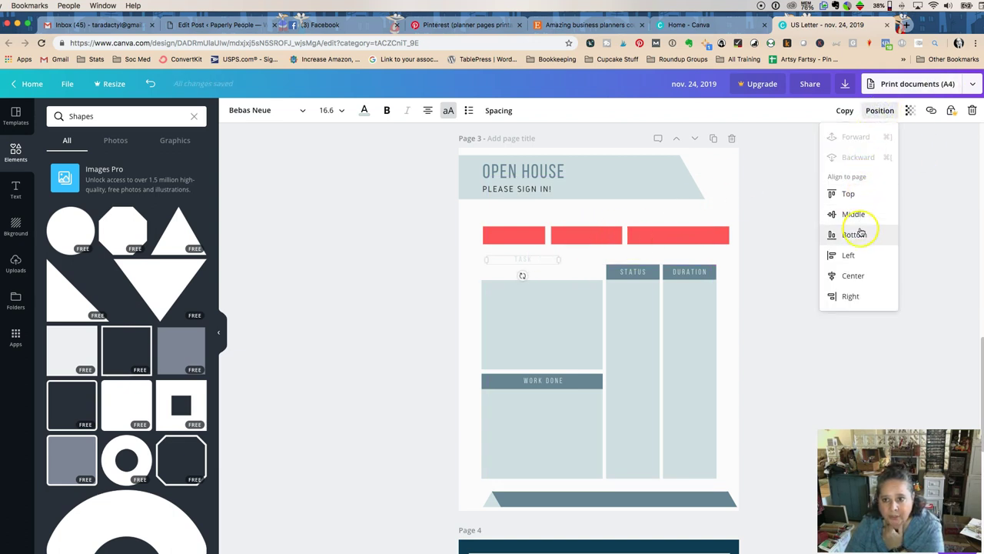
left_click(511, 259)
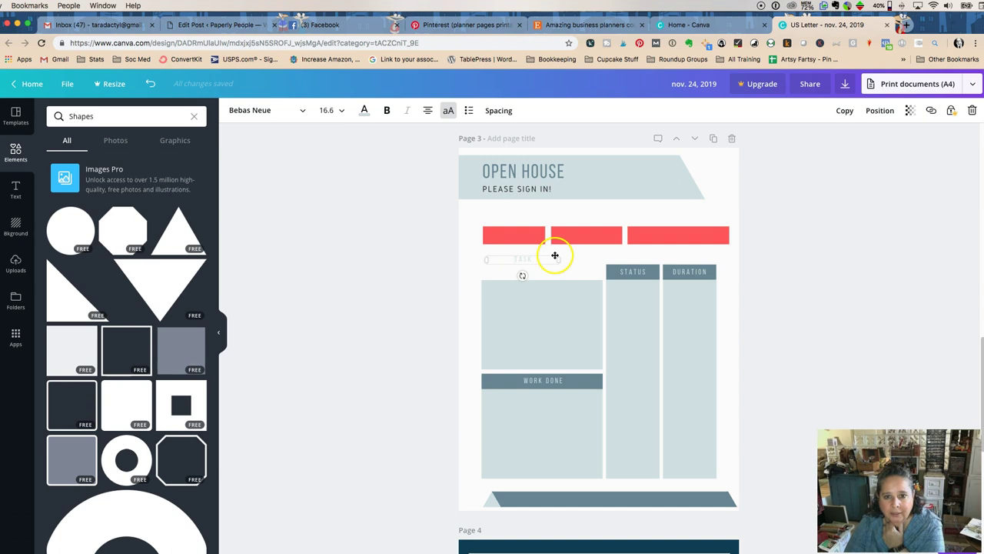
key("Delete")
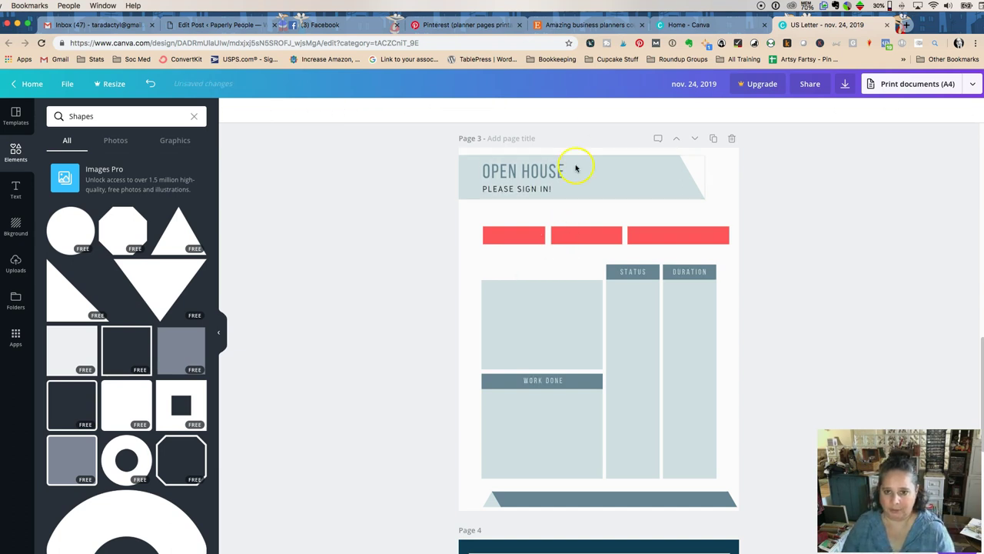
- Recolor the slate part of page 3's footer banner with the document's red
left_click(633, 291)
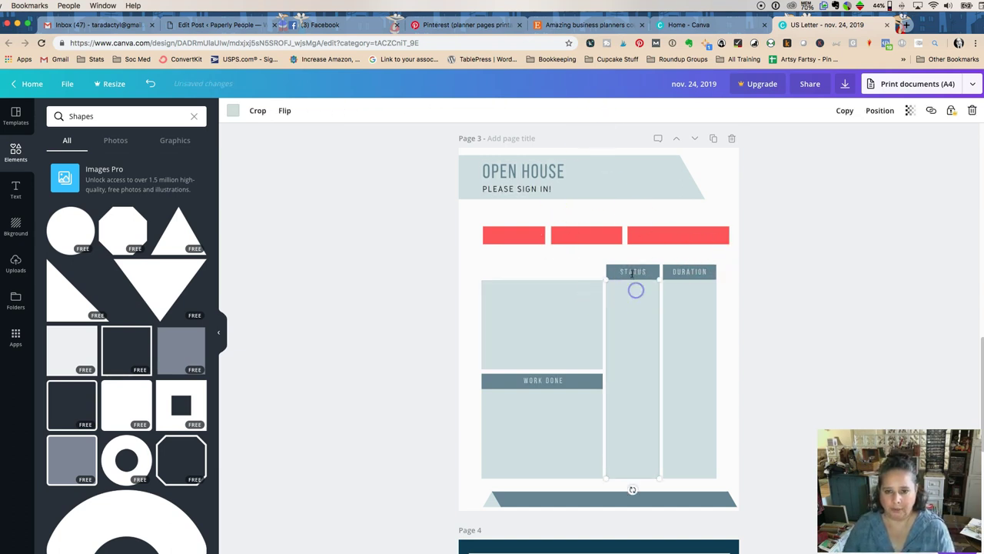
left_click(631, 272)
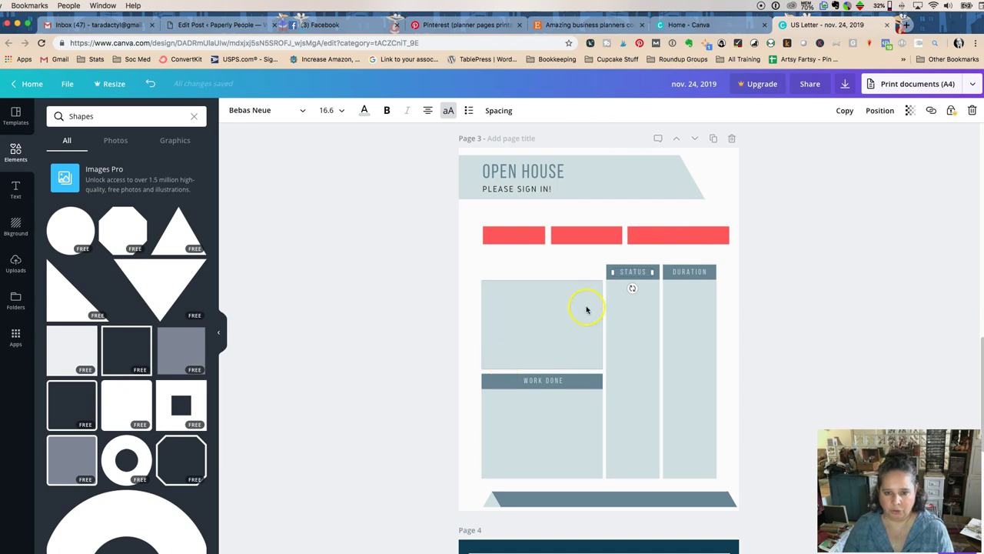
left_click(566, 500)
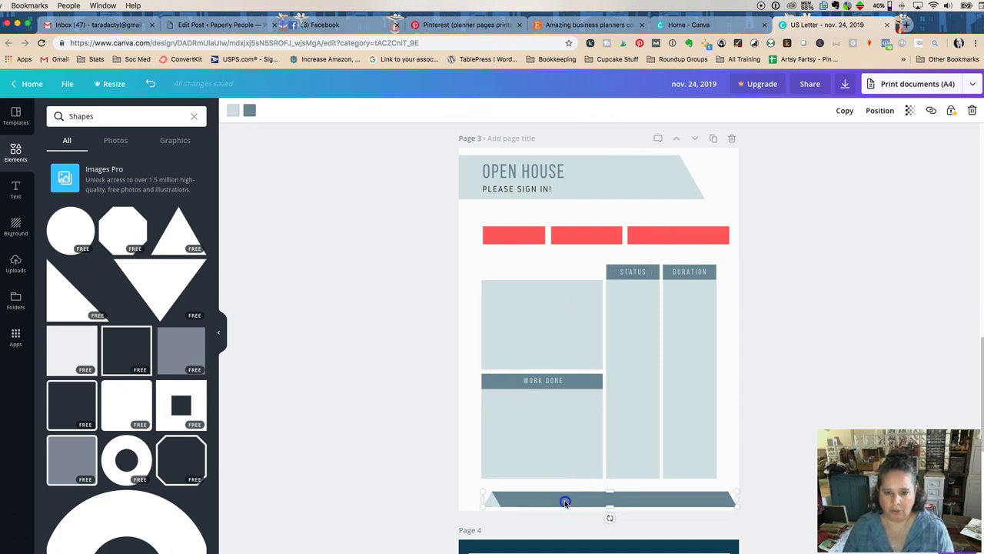
left_click(250, 110)
left_click(283, 193)
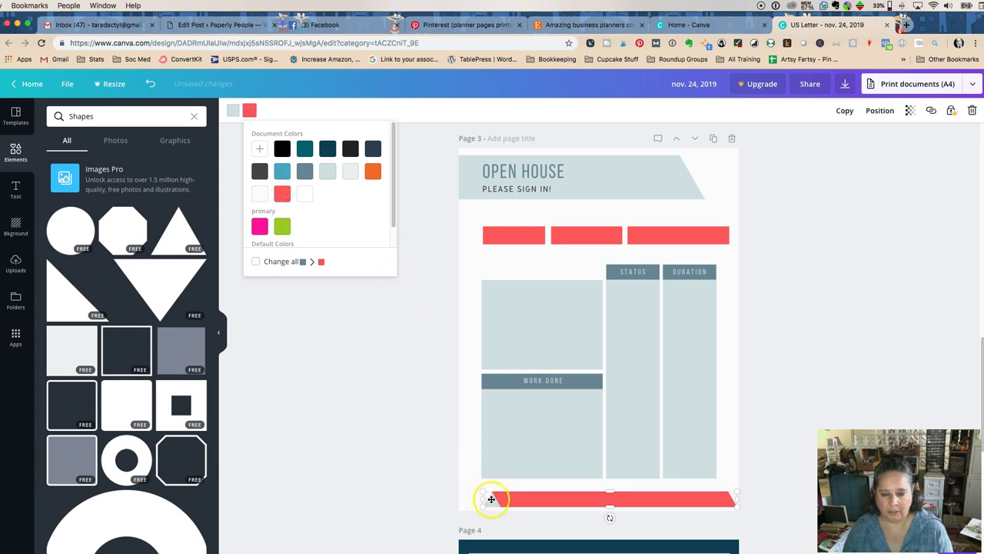
left_click(793, 329)
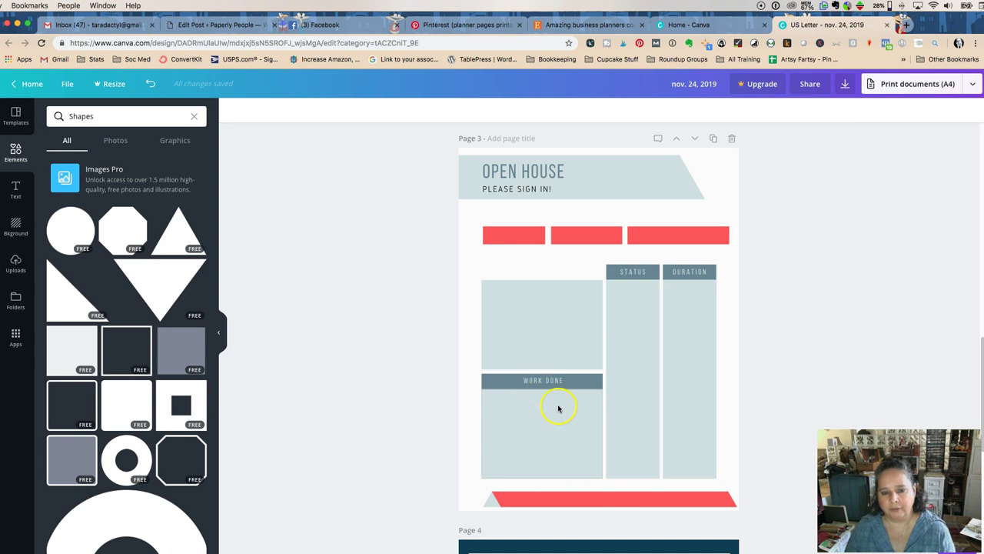
- Delete the empty pale box above WORK DONE, the pale column under STATUS and the STATUS label
left_click(543, 311)
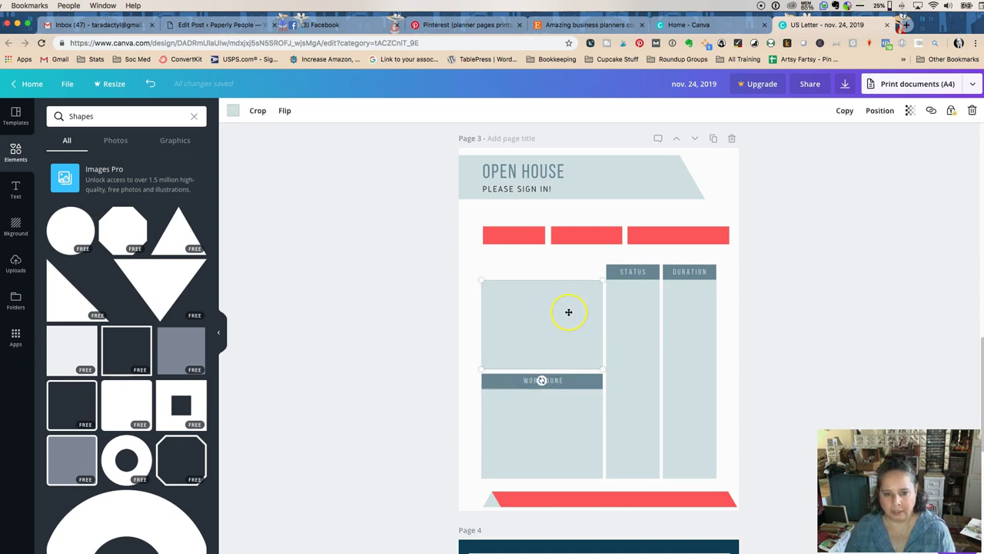
key("Delete")
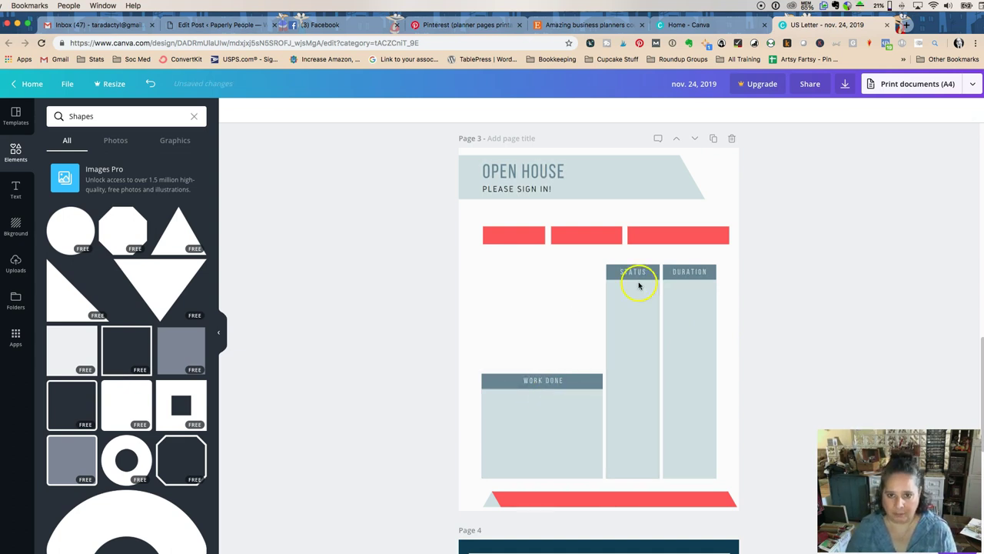
left_click(630, 319)
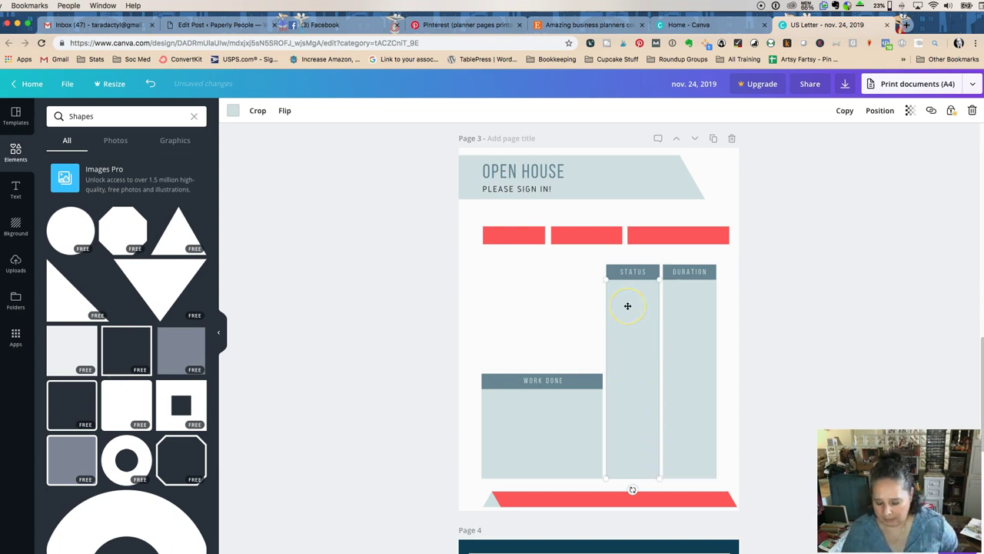
key("Delete")
left_click(630, 268)
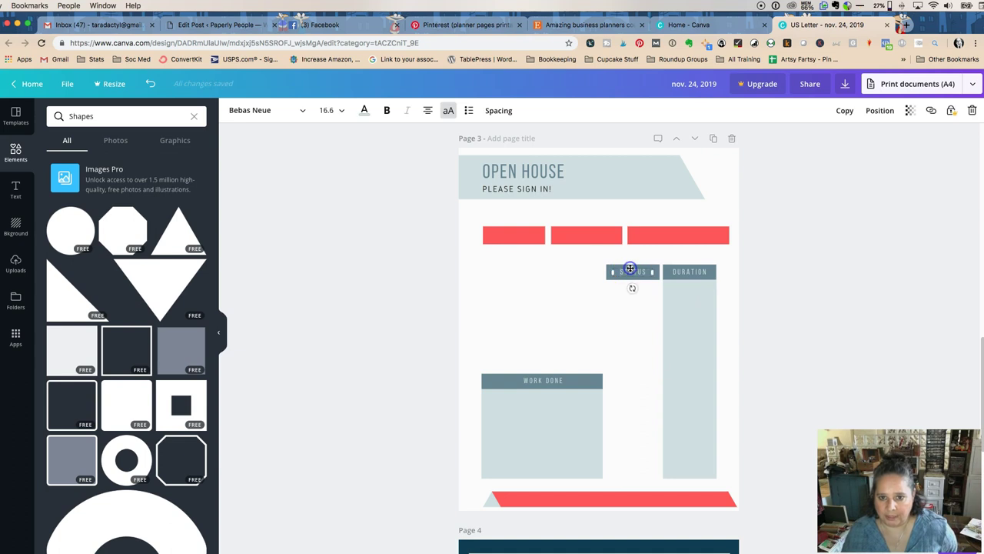
left_click(648, 269)
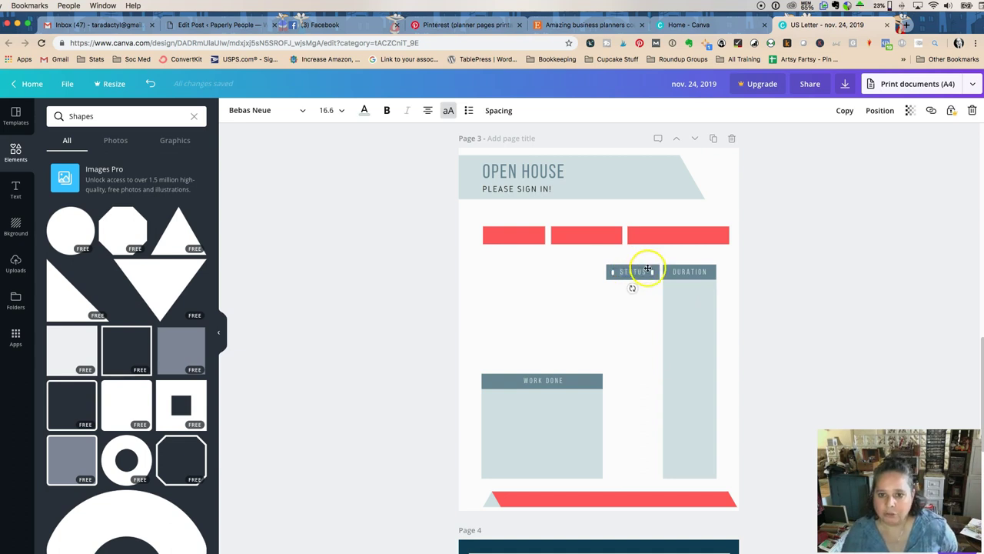
key("Delete")
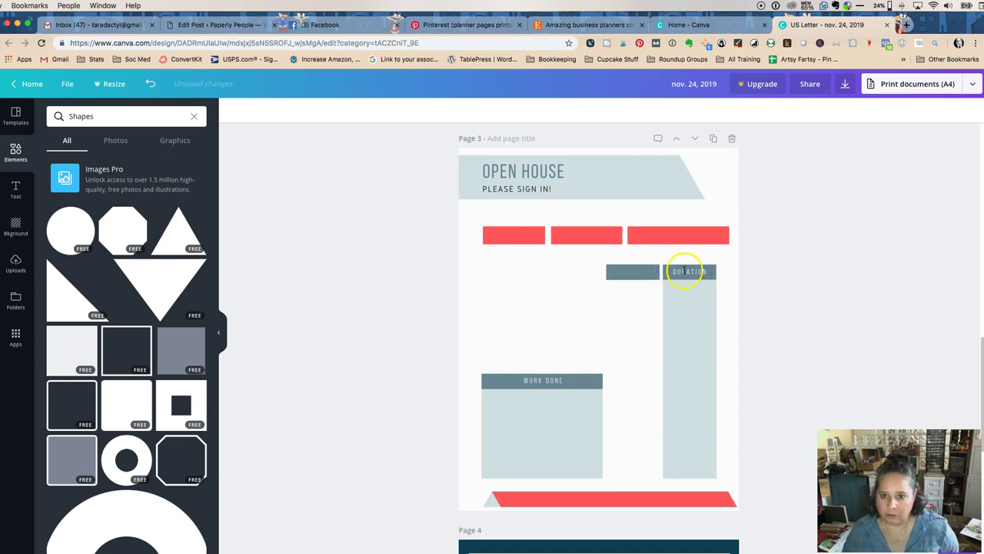
- Delete the DURATION label with its slate bar and pale column, plus the leftover slate bar beside it
left_click(686, 271)
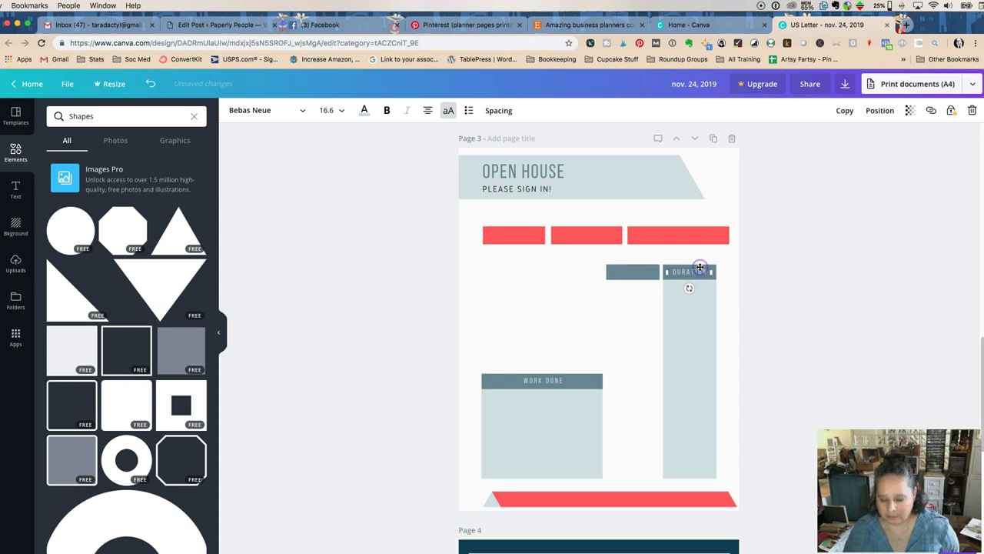
key("Delete")
left_click(700, 268)
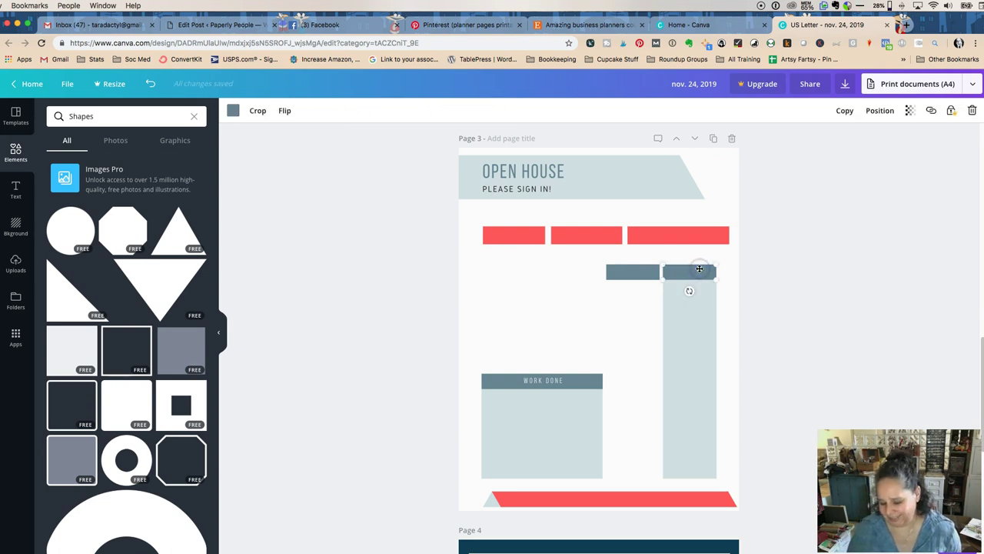
key("Delete")
left_click(689, 304)
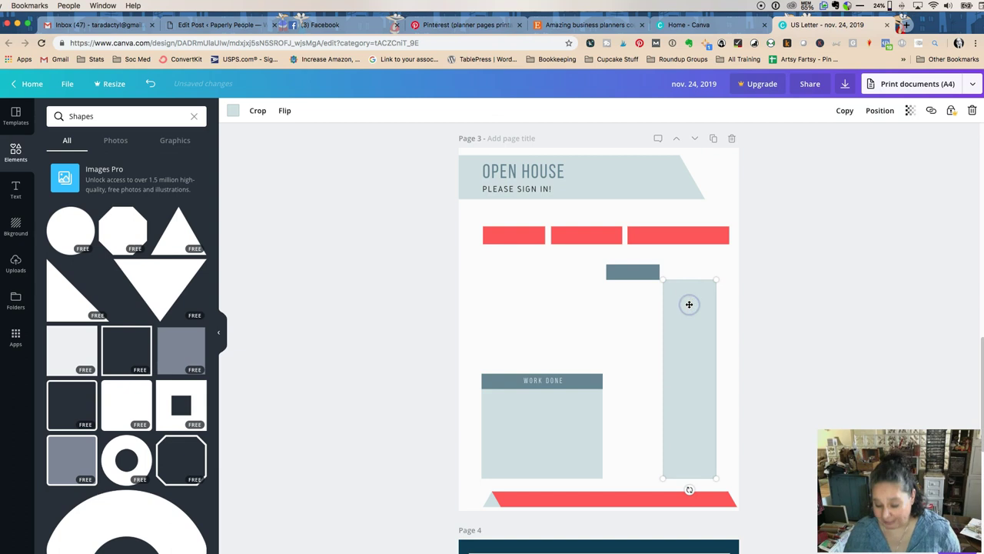
key("Delete")
left_click(630, 274)
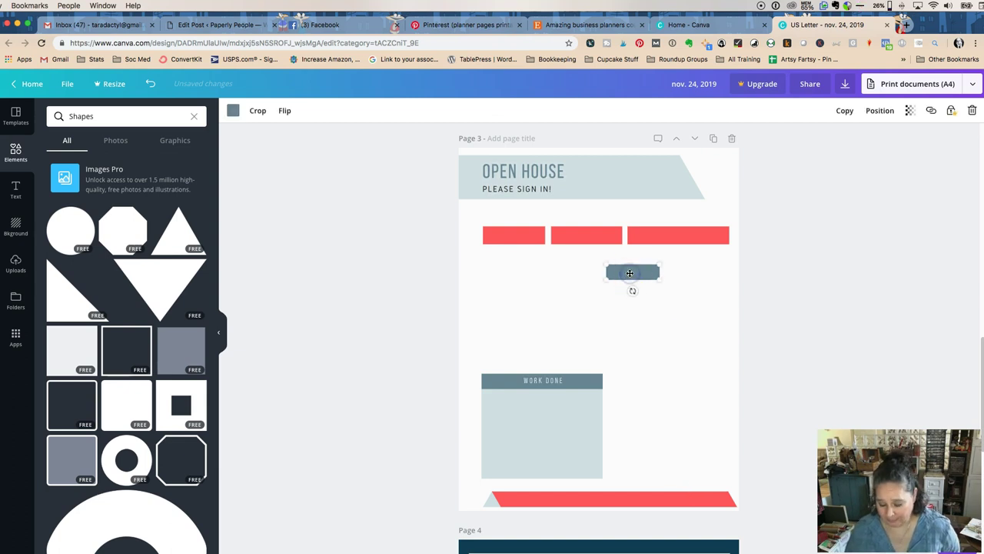
key("Delete")
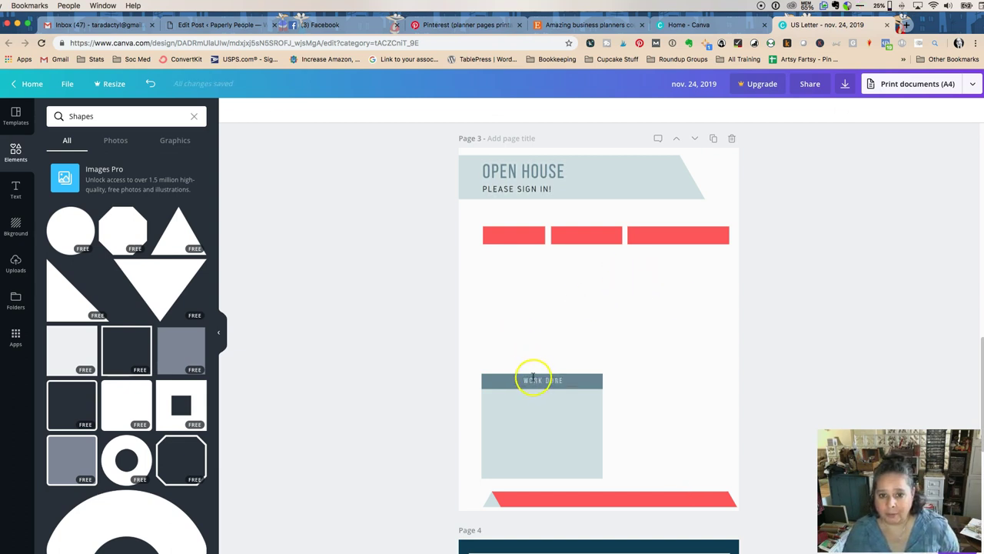
- Delete the WORK DONE slate bar, its label and the pale box beneath it
left_click(490, 384)
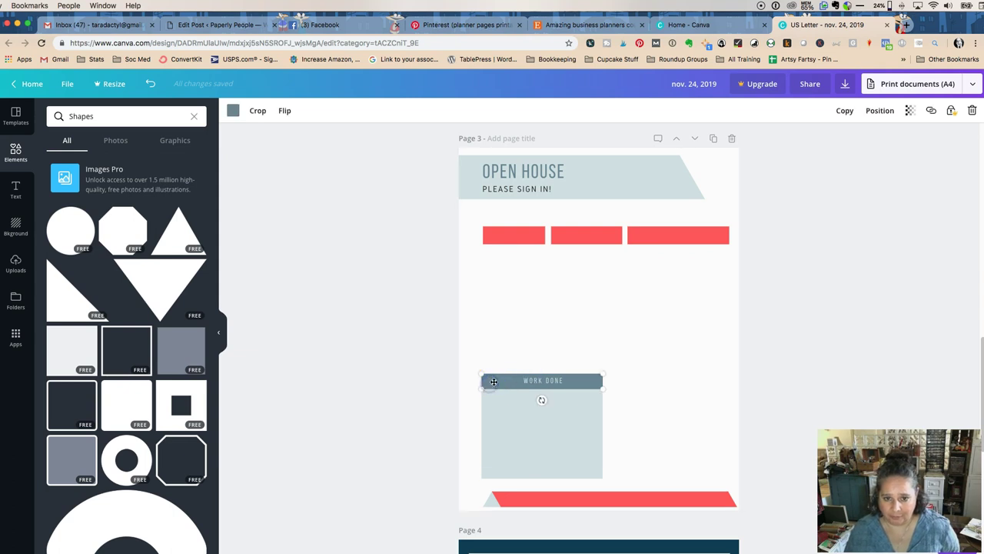
key("Delete")
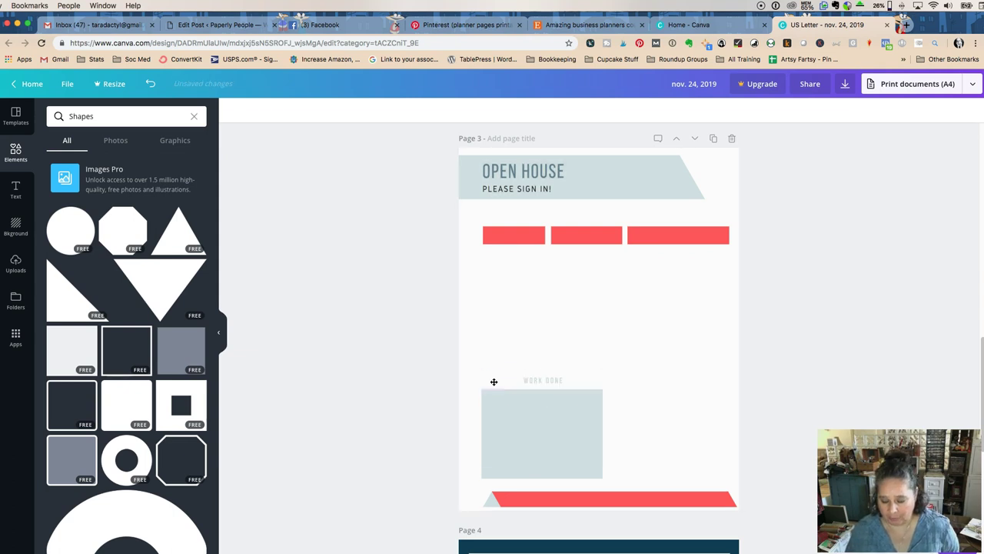
left_click(542, 380)
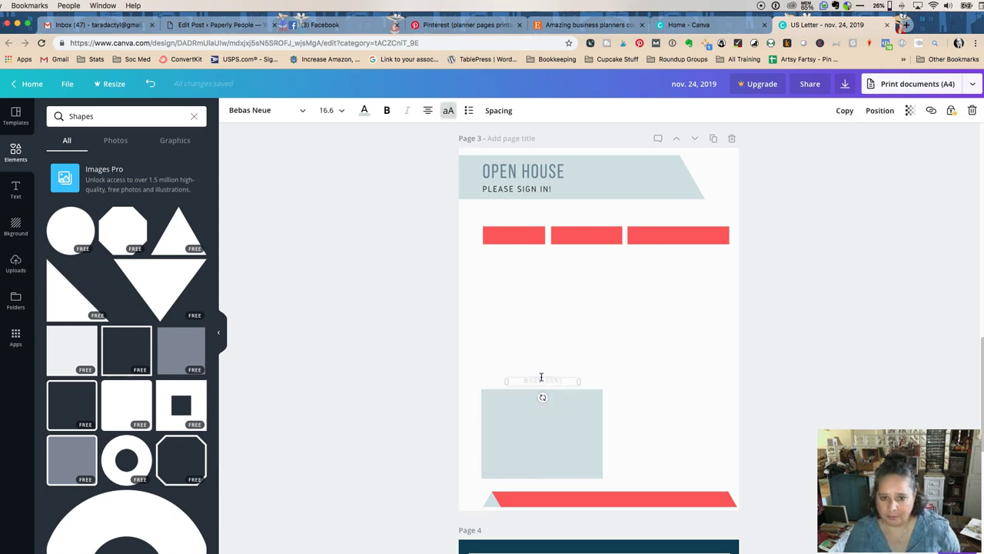
key("Delete")
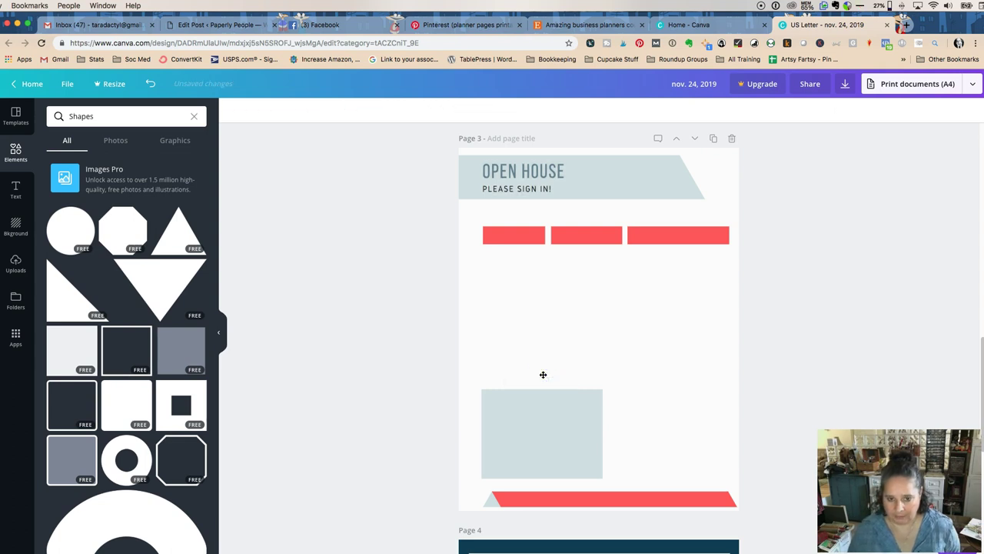
left_click(540, 416)
key("Delete")
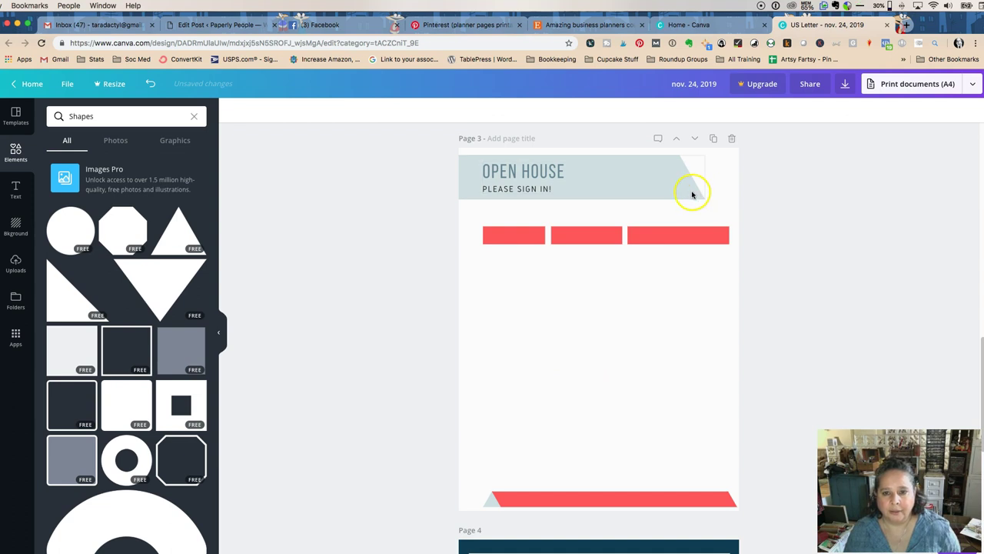
- Move the three red boxes up just under the Open House banner and duplicate the row directly beneath them
left_click(499, 239)
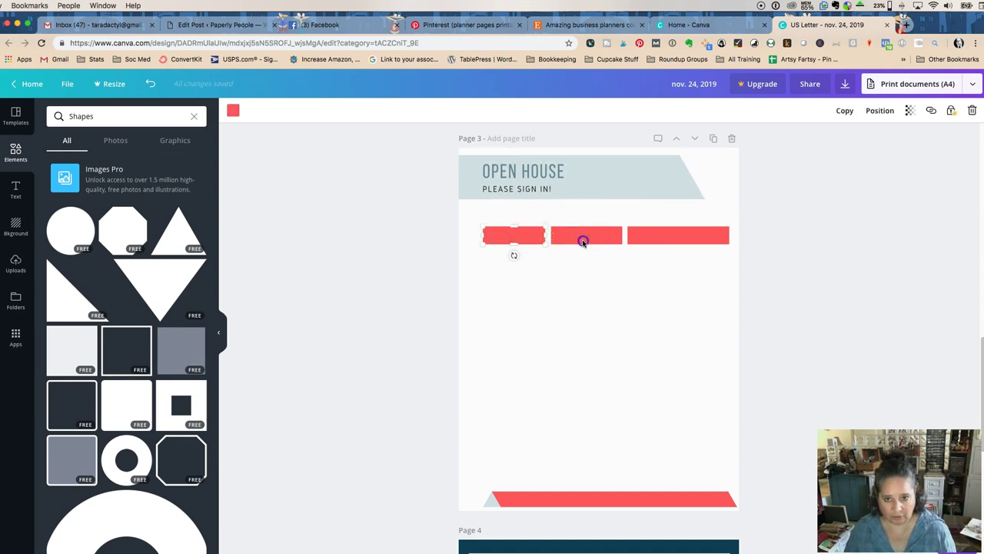
left_click(582, 238, "shift")
left_click(652, 243, "shift")
left_click_drag(652, 239, 646, 217)
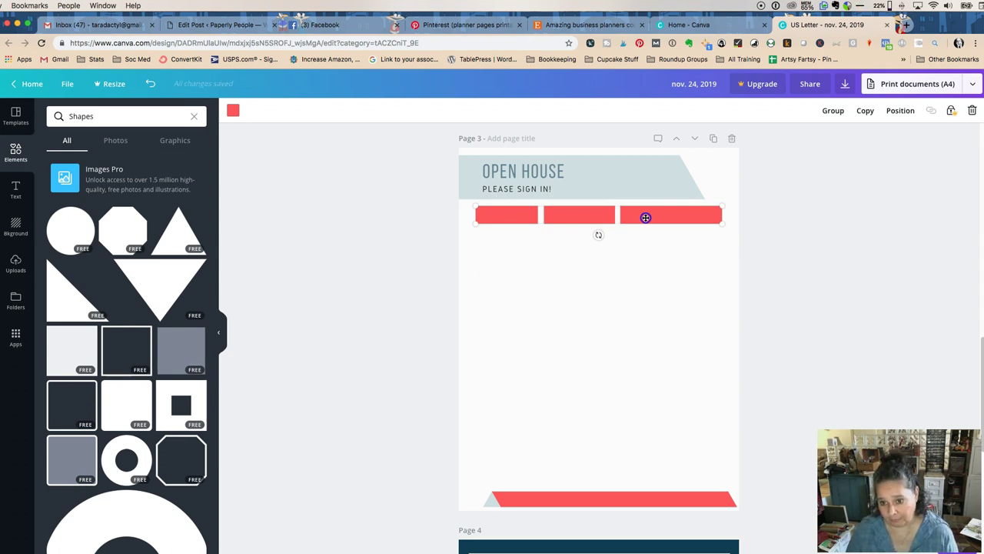
left_click_drag(646, 218, 646, 242)
left_click(641, 281)
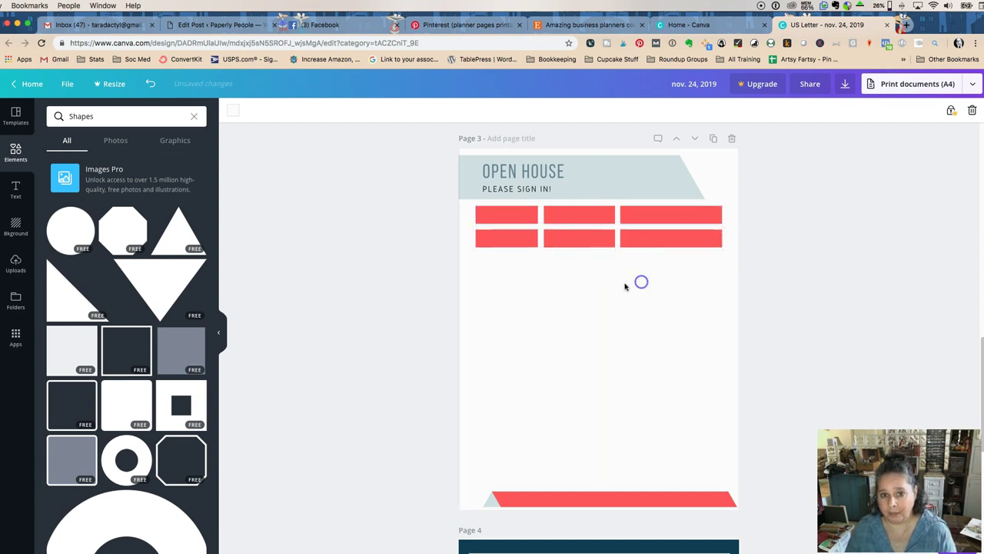
- Stretch the first red box of the lower row down into a tall column ending just above the footer banner
left_click(499, 243)
left_click_drag(503, 246, 490, 485)
left_click(572, 236)
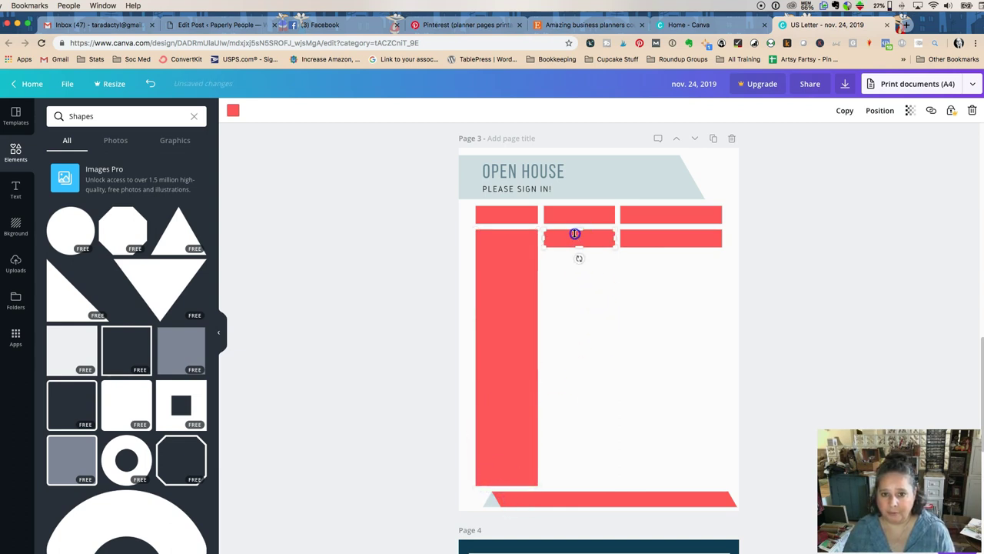
- Stretch the second-row middle and right rectangles down to match the height of the tall left column
left_click_drag(579, 247, 569, 483)
left_click(674, 242)
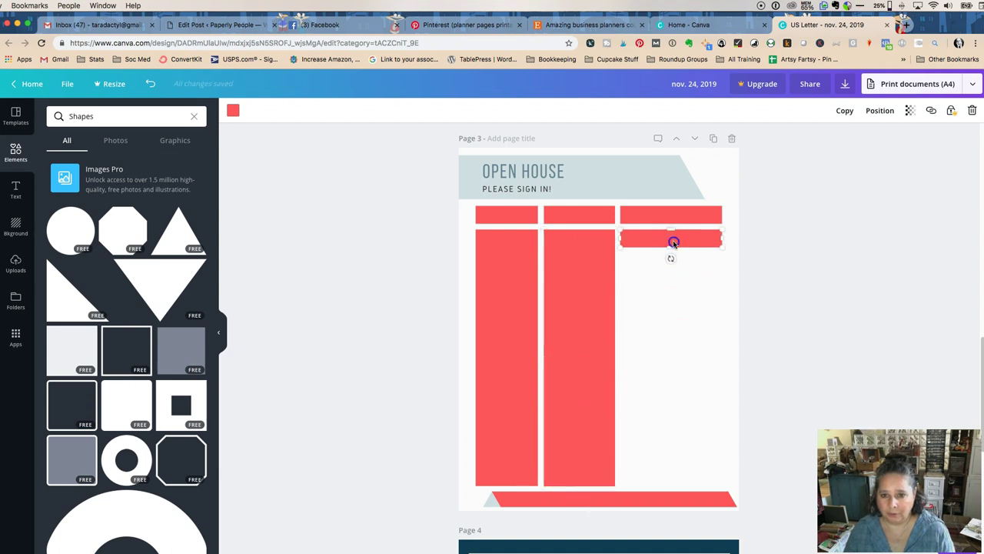
left_click_drag(671, 246, 654, 486)
- Recolor the three tall column rectangles with the pale blue-gray document color used in the header banner
left_click(661, 366)
left_click(573, 357, "shift")
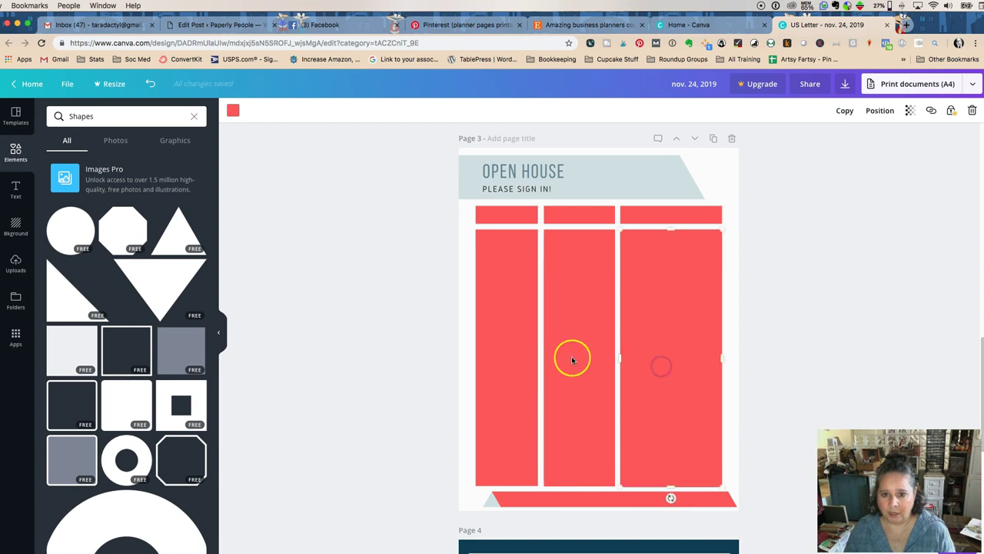
left_click(501, 341, "shift")
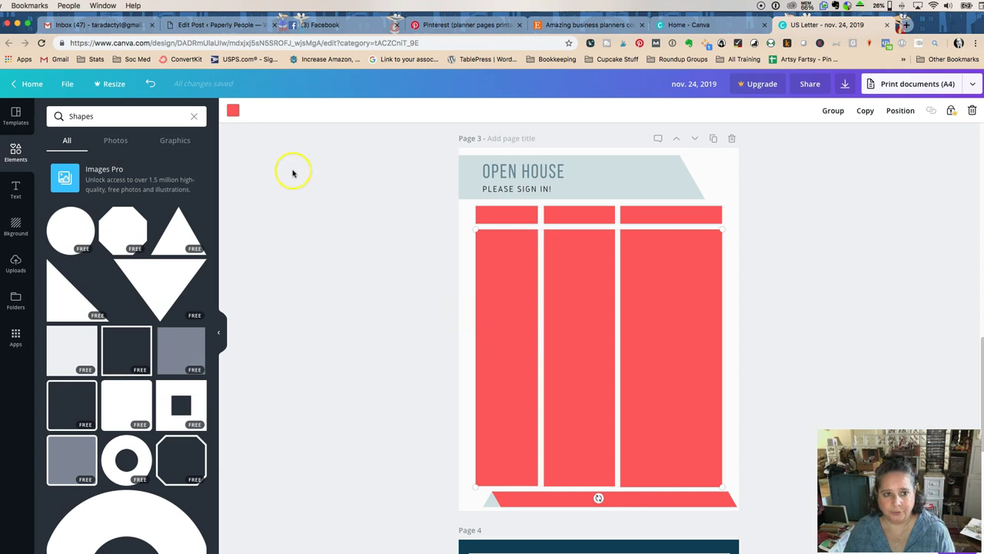
left_click(233, 112)
left_click(311, 171)
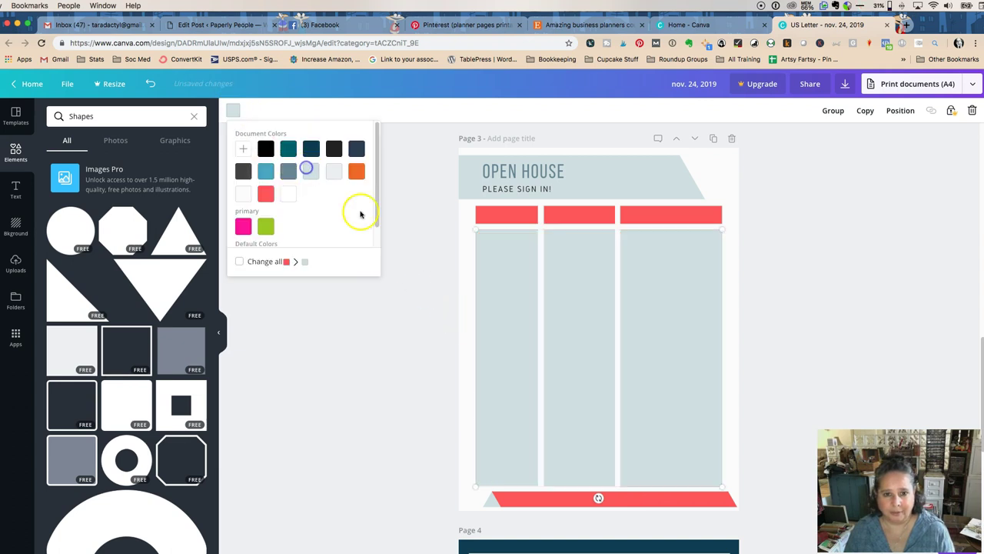
left_click(398, 228)
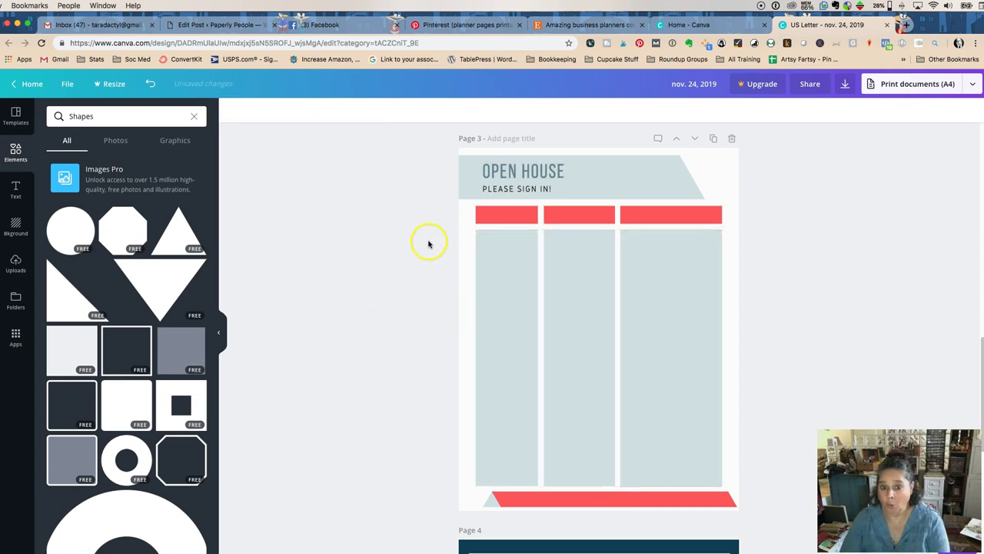
- Set the "OPEN HOUSE" title to the Anton font and color it coral red
triple_click(545, 171)
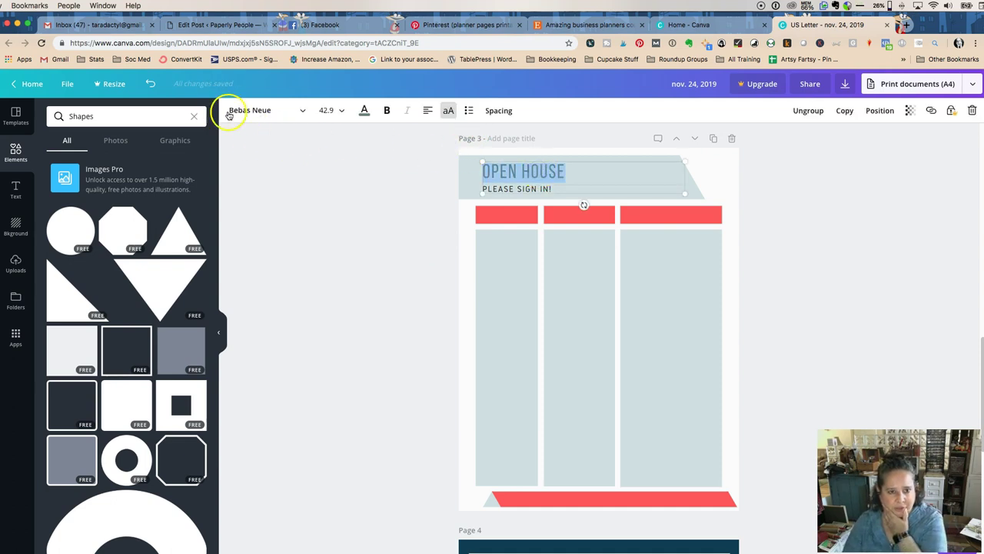
left_click(305, 113)
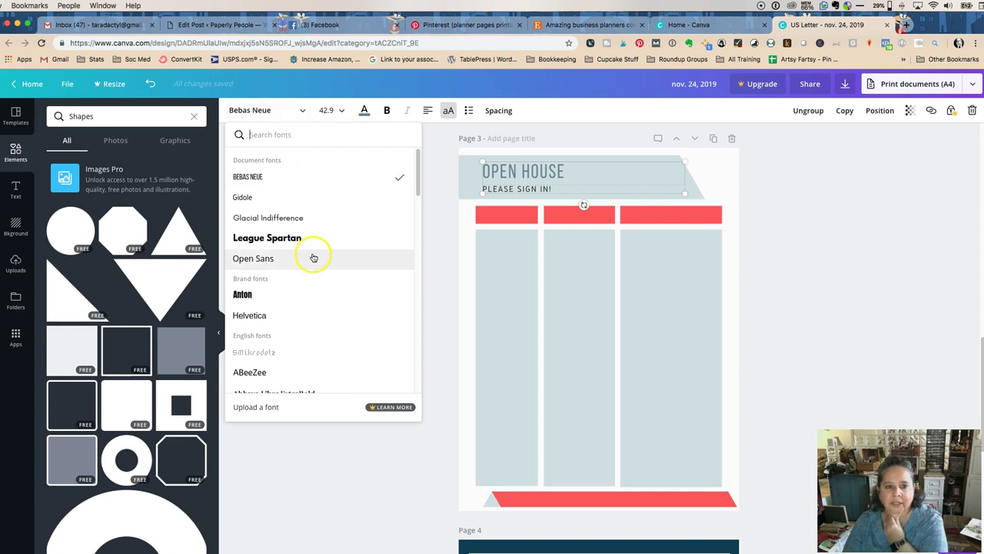
left_click(297, 291)
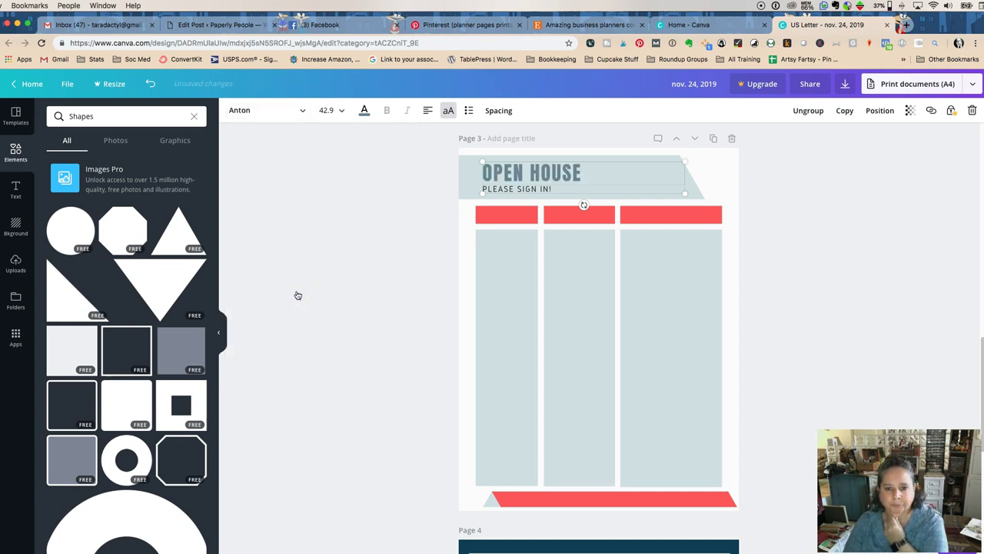
left_click(365, 110)
left_click(390, 198)
left_click(300, 193)
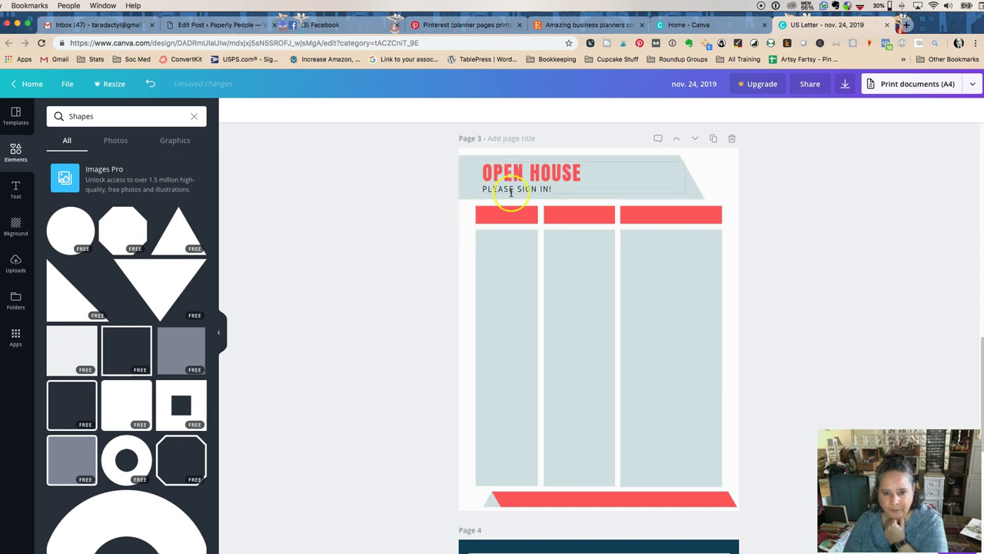
- Try the Beach Resort font on the "PLEASE SIGN IN!" subtitle under the title
left_click(510, 192)
left_click(512, 190)
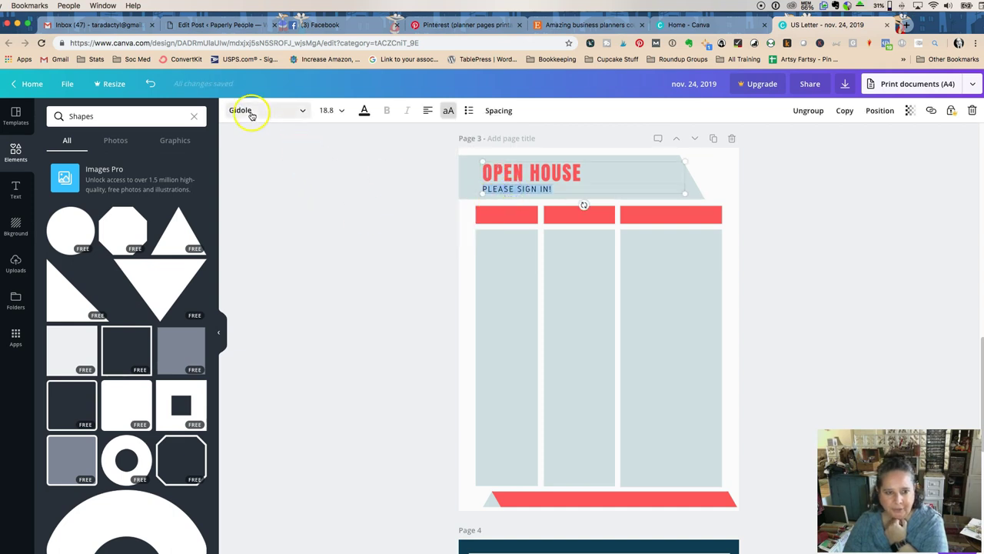
left_click(305, 113)
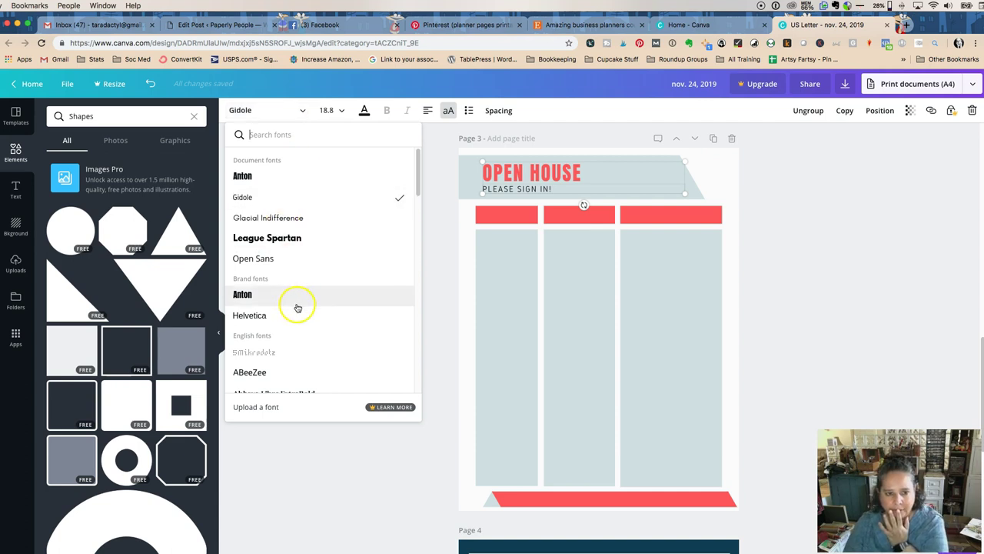
scroll(299, 304, "down", 3)
scroll(298, 304, "down", 3)
scroll(294, 281, "down", 3)
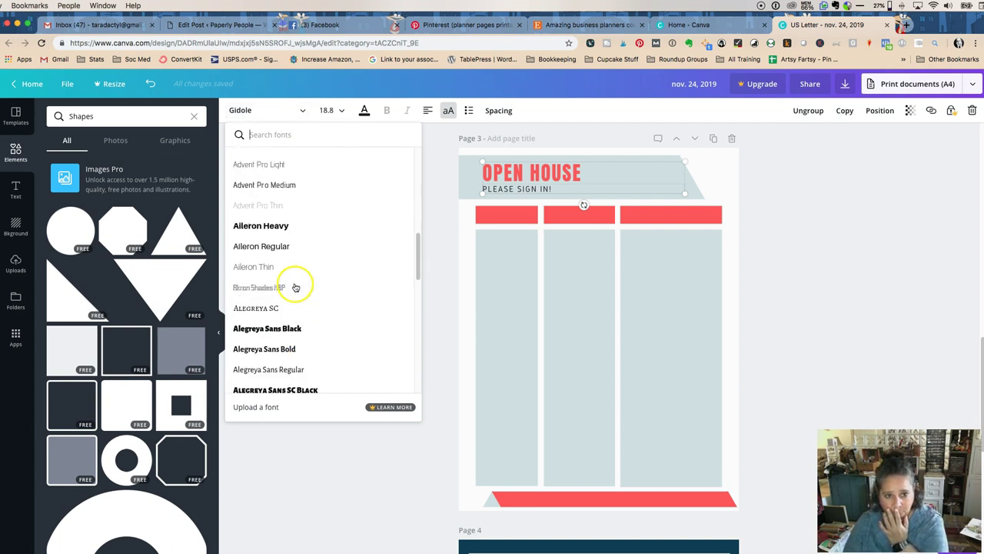
scroll(295, 286, "down", 5)
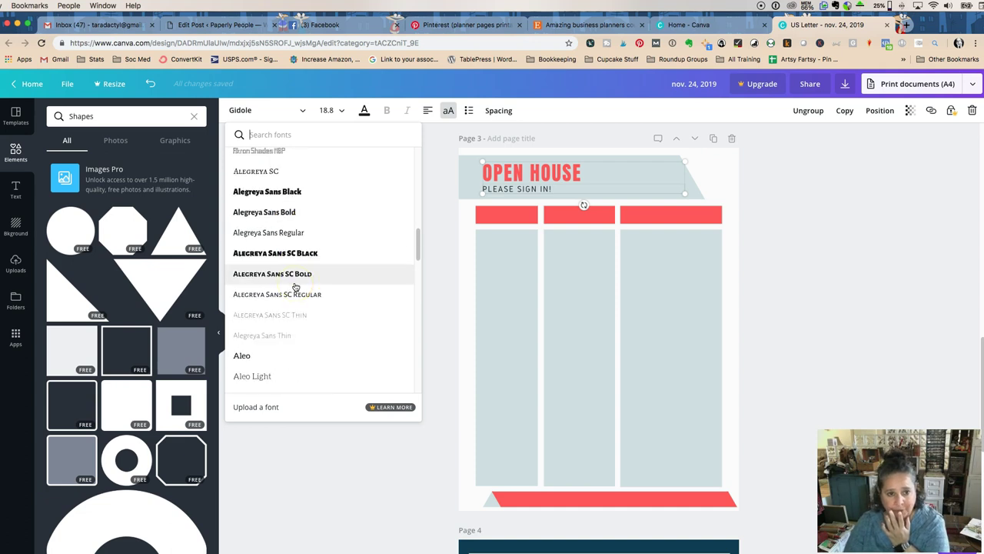
scroll(296, 286, "down", 8)
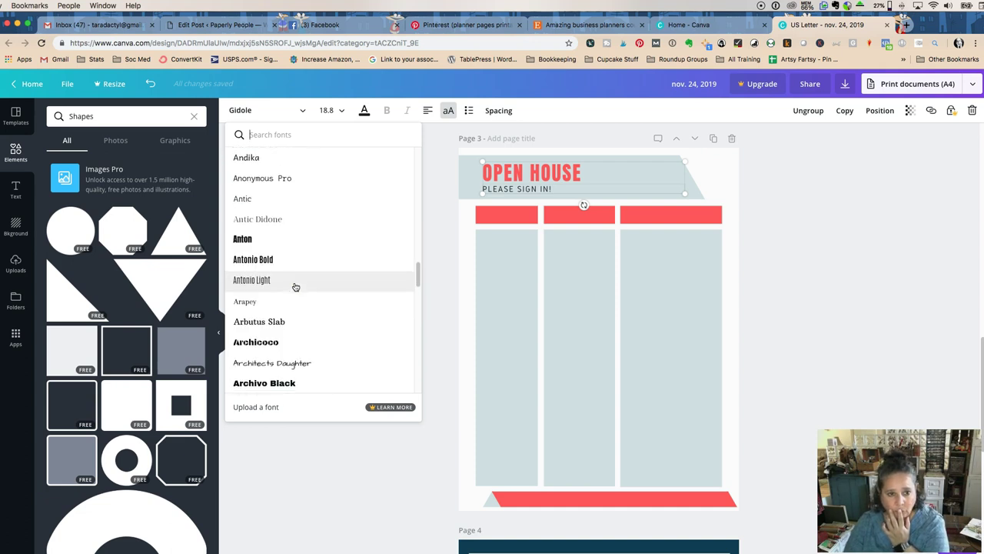
scroll(295, 287, "down", 7)
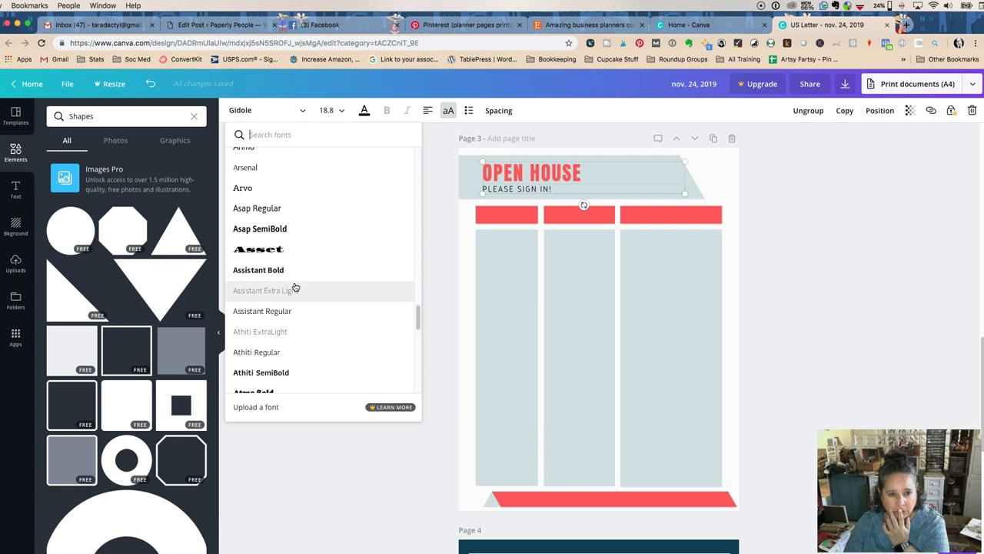
scroll(295, 286, "down", 6)
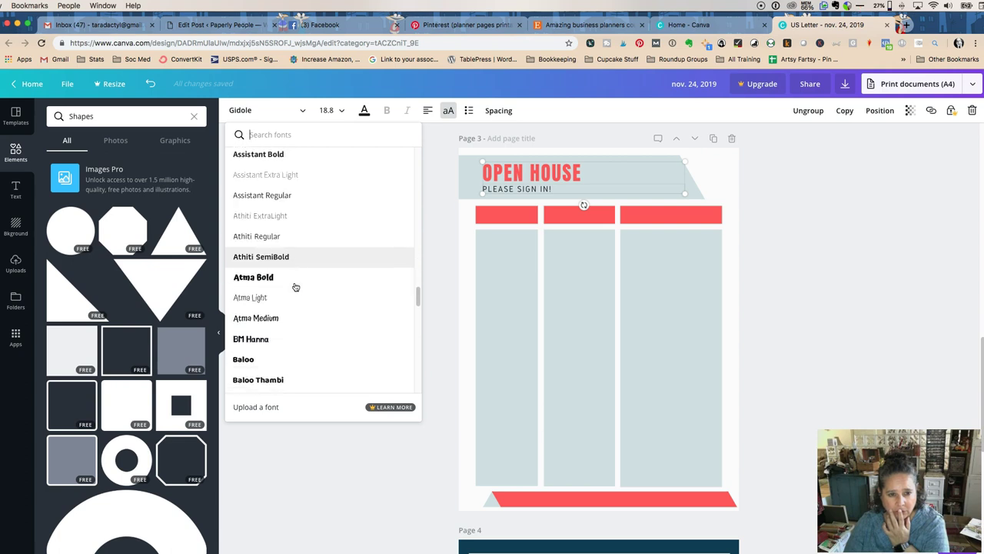
scroll(295, 286, "down", 3)
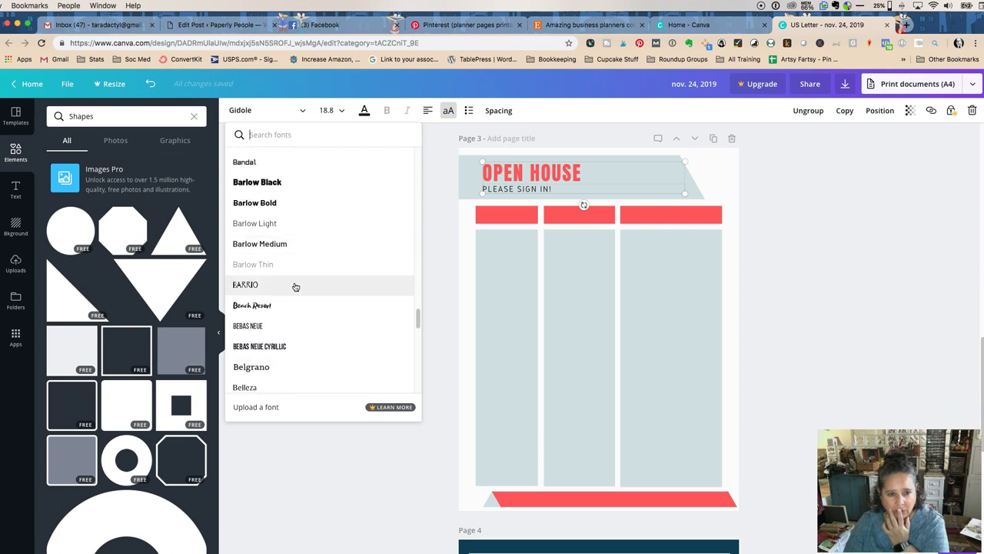
left_click(295, 283)
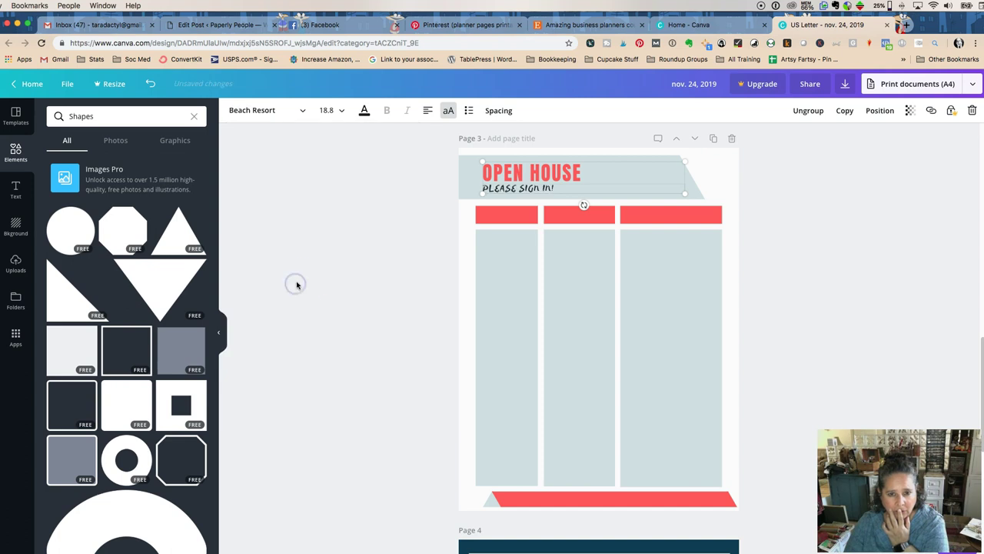
- Try the Euphoria Script font on the "PLEASE SIGN IN!" subtitle
left_click(300, 110)
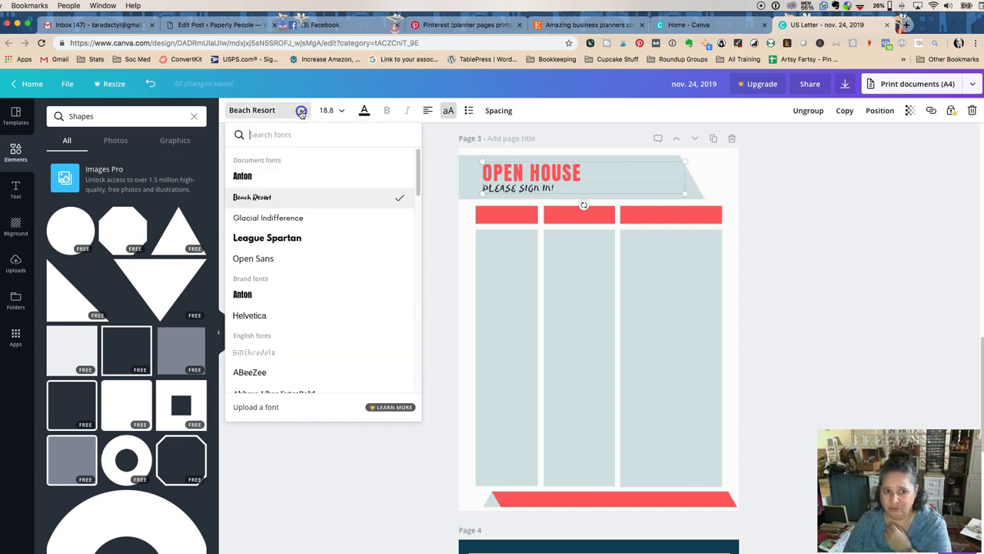
scroll(278, 254, "down", 3)
scroll(276, 319, "down", 15)
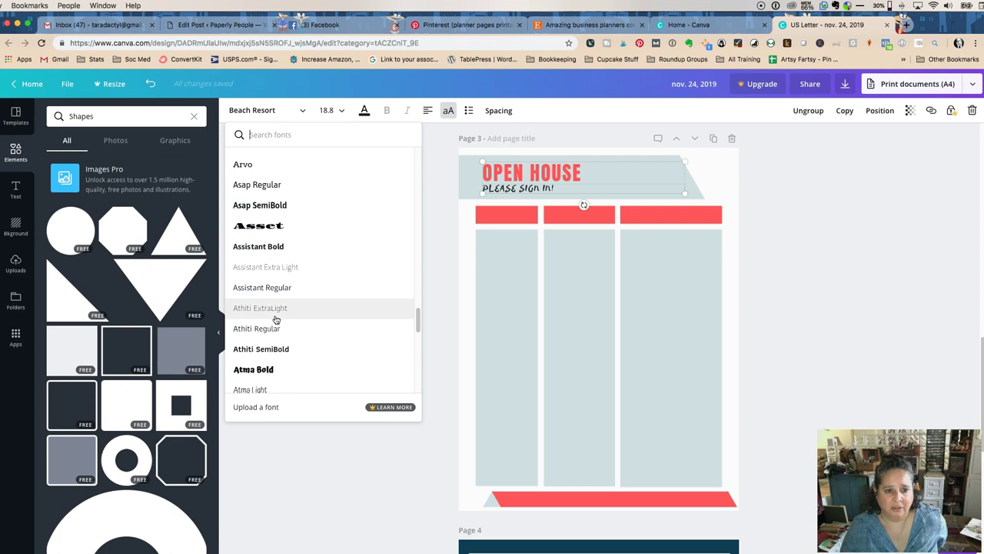
scroll(276, 319, "down", 10)
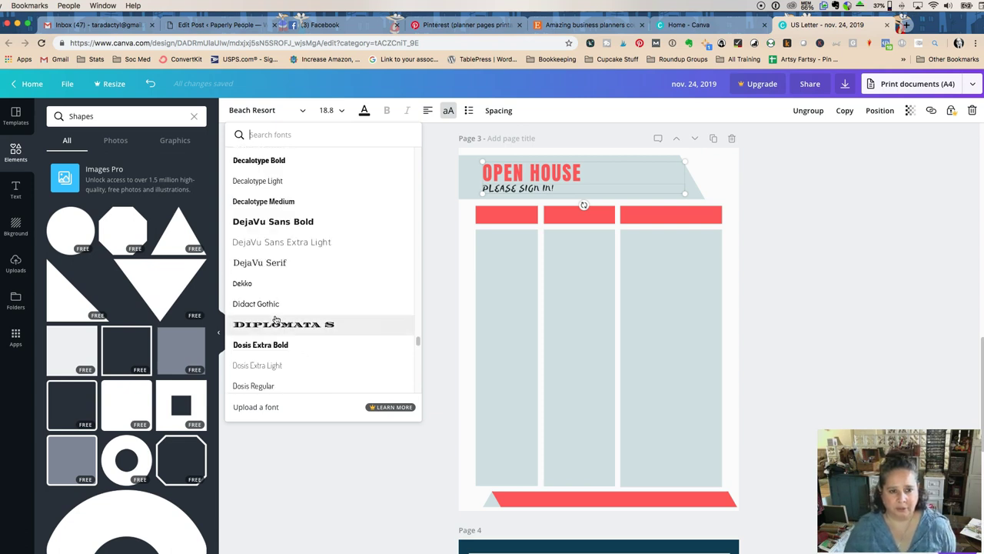
scroll(276, 319, "down", 1)
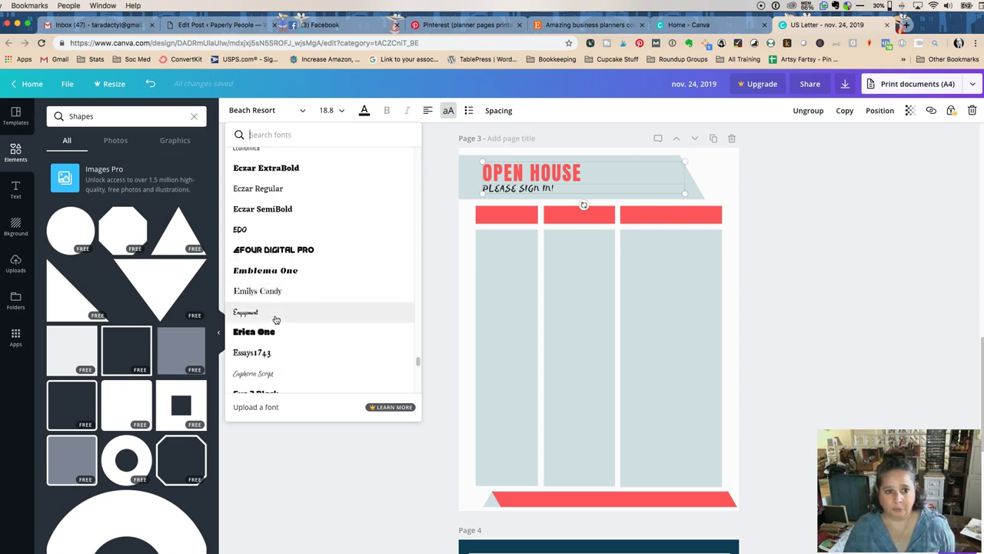
left_click(278, 293)
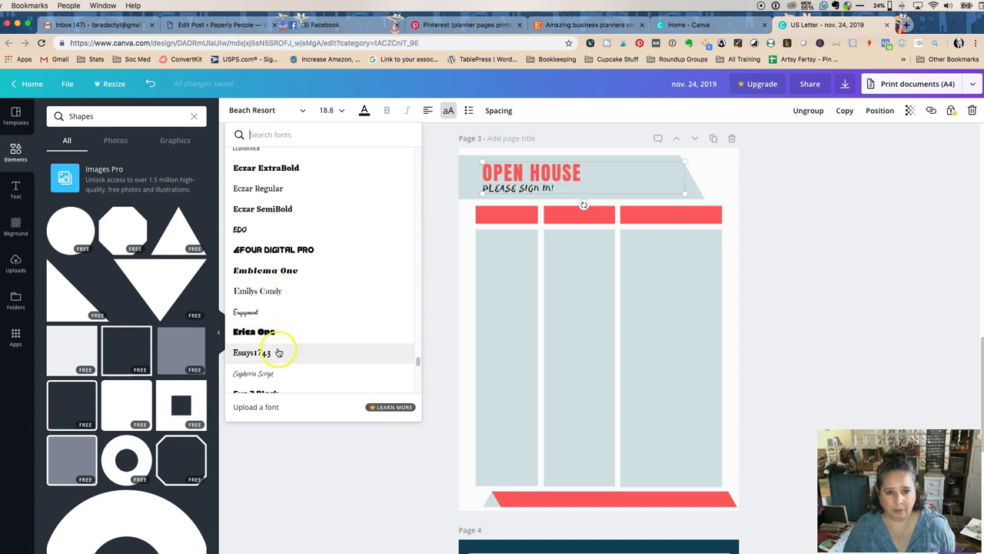
scroll(277, 352, "down", 2)
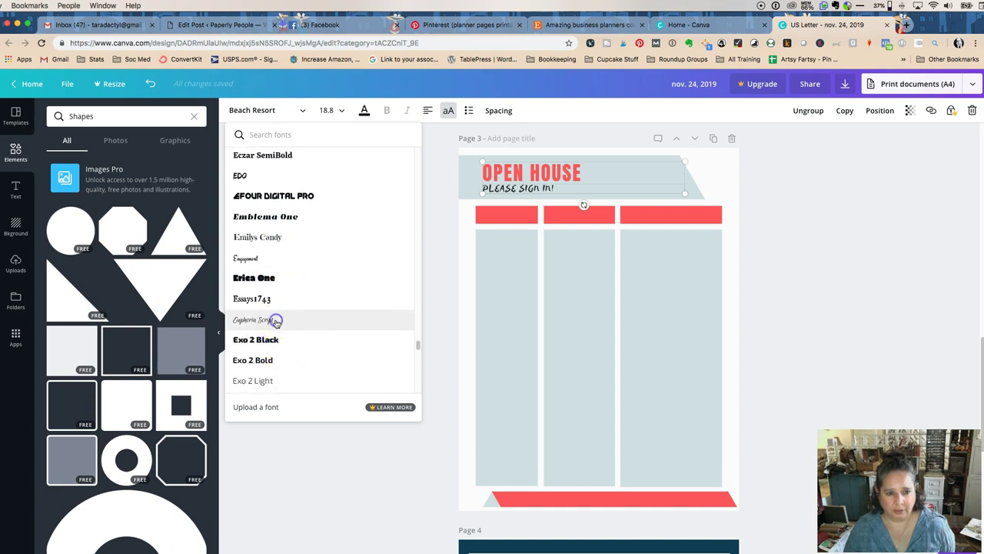
left_click(276, 321)
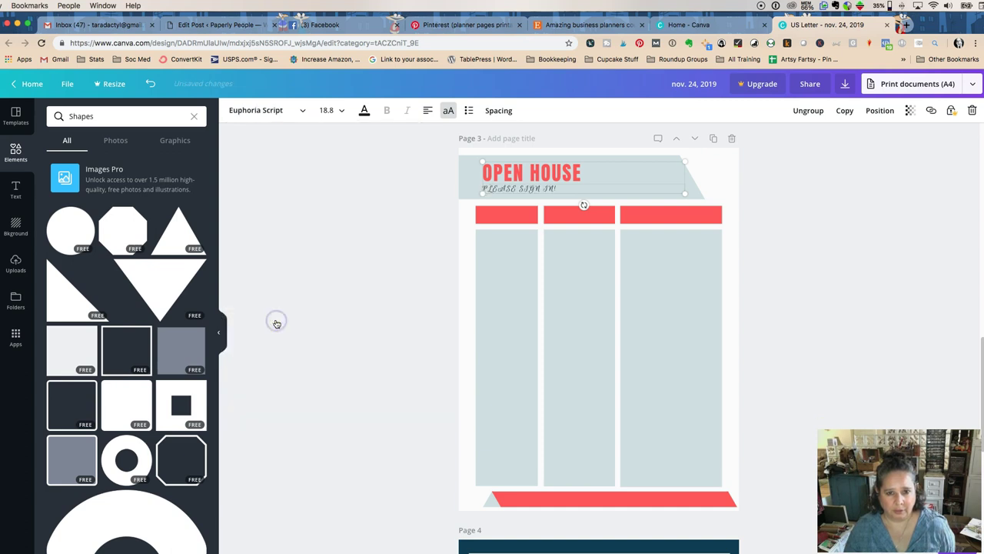
- Change the font of the "PLEASE SIGN IN!" subtitle to Kalam Light
left_click(269, 110)
scroll(271, 369, "down", 5)
scroll(271, 369, "down", 20)
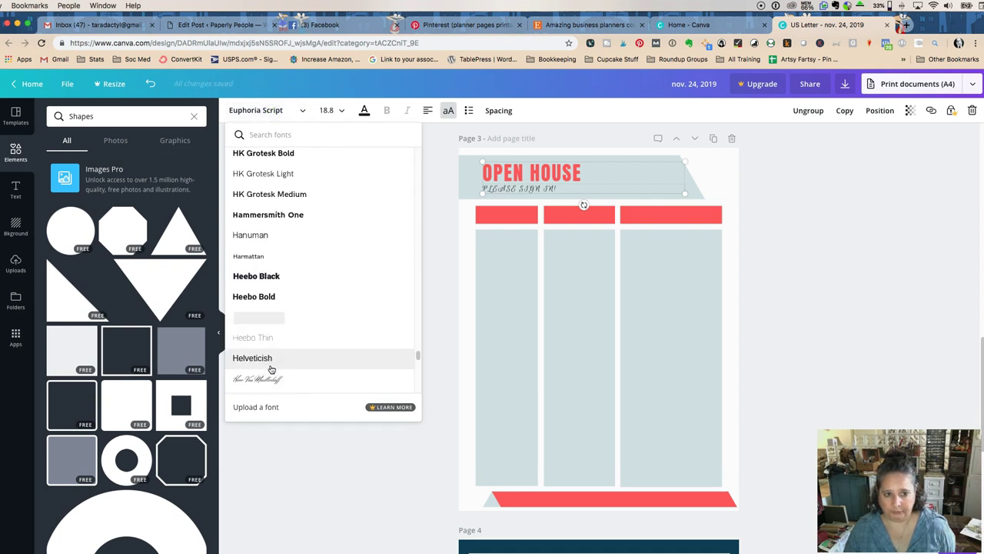
scroll(271, 369, "down", 3)
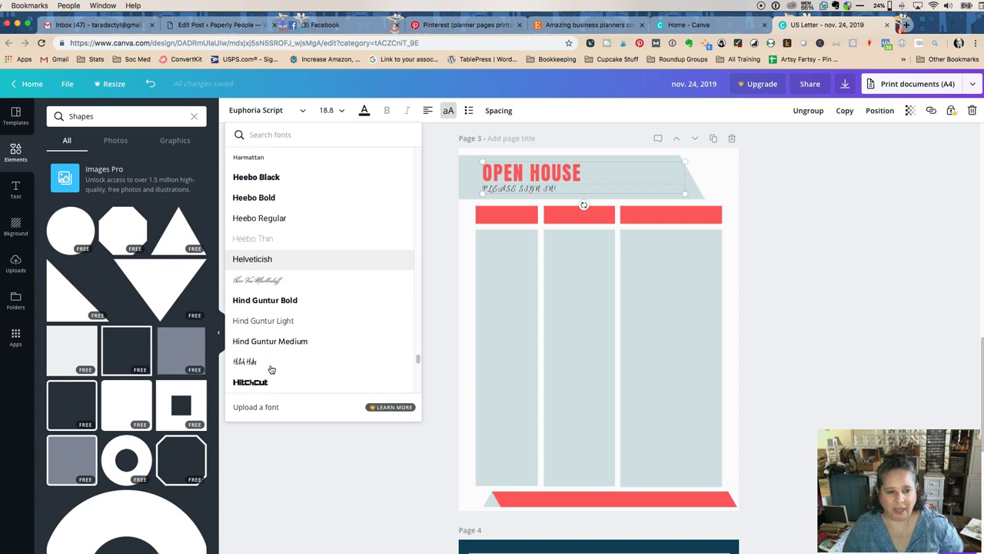
scroll(270, 369, "down", 2)
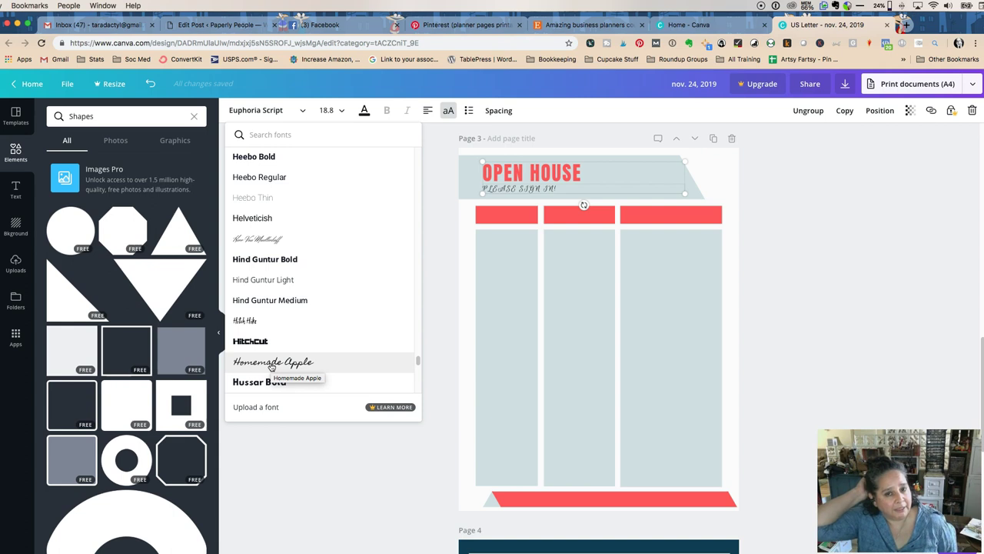
scroll(336, 282, "down", 2)
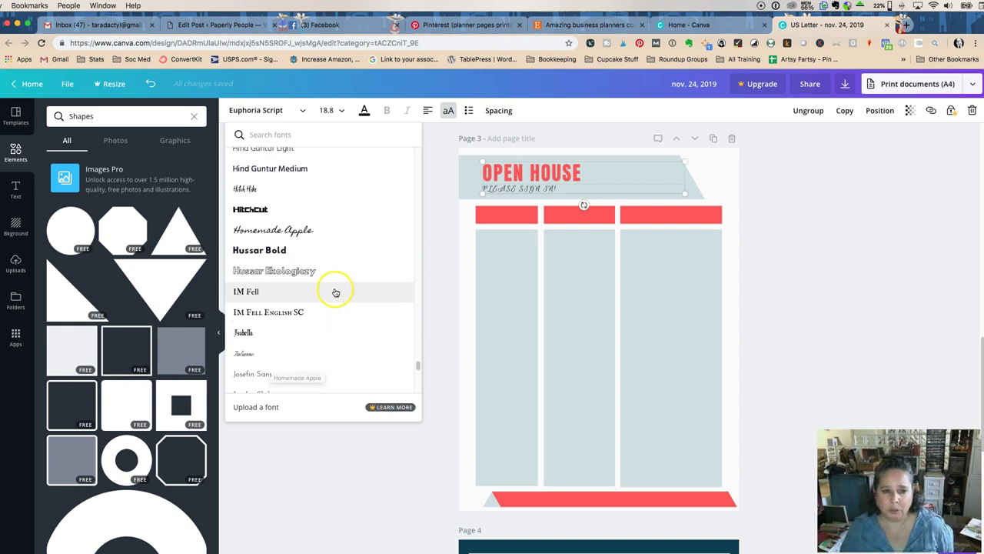
scroll(336, 292, "down", 5)
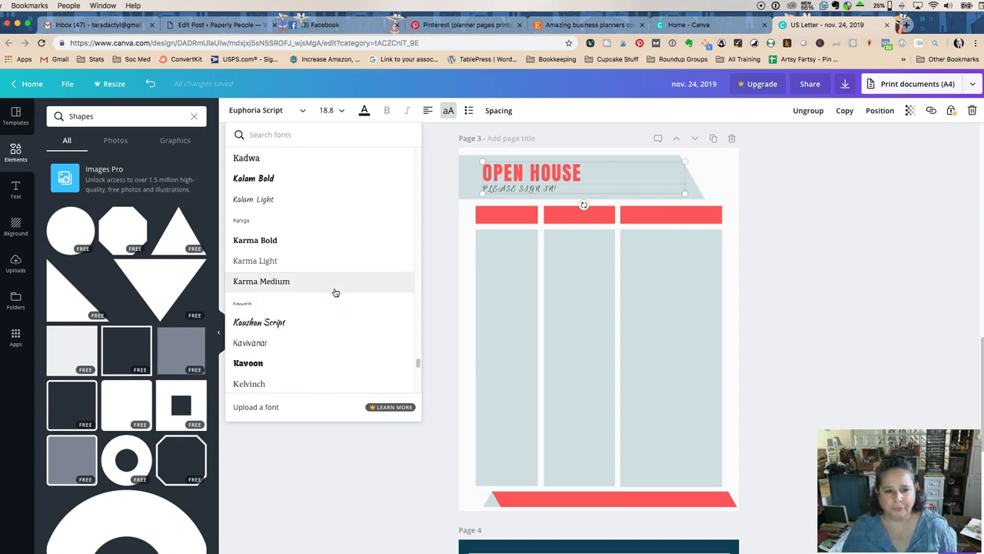
left_click(304, 199)
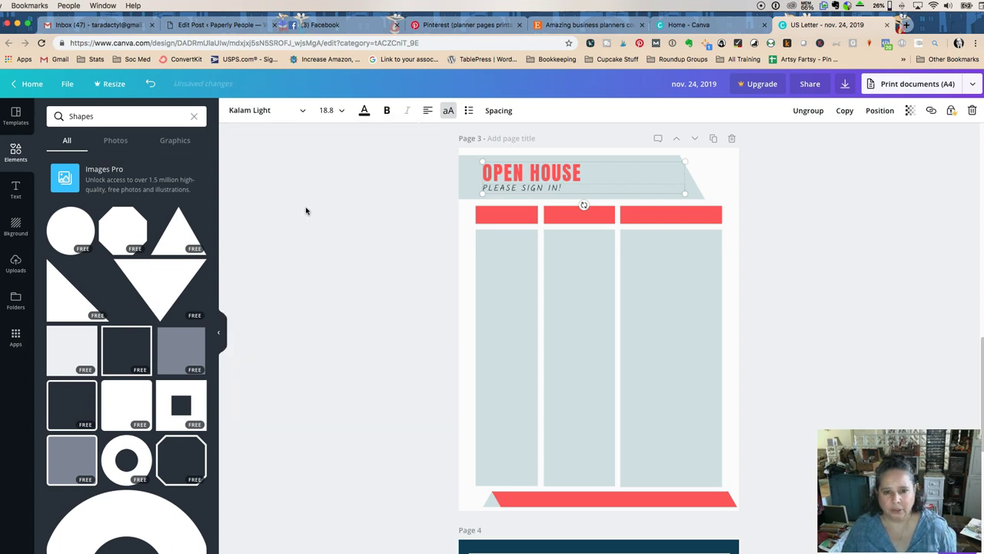
- Change the font of the "PLEASE SIGN IN!" subtitle to Kite One
left_click(301, 110)
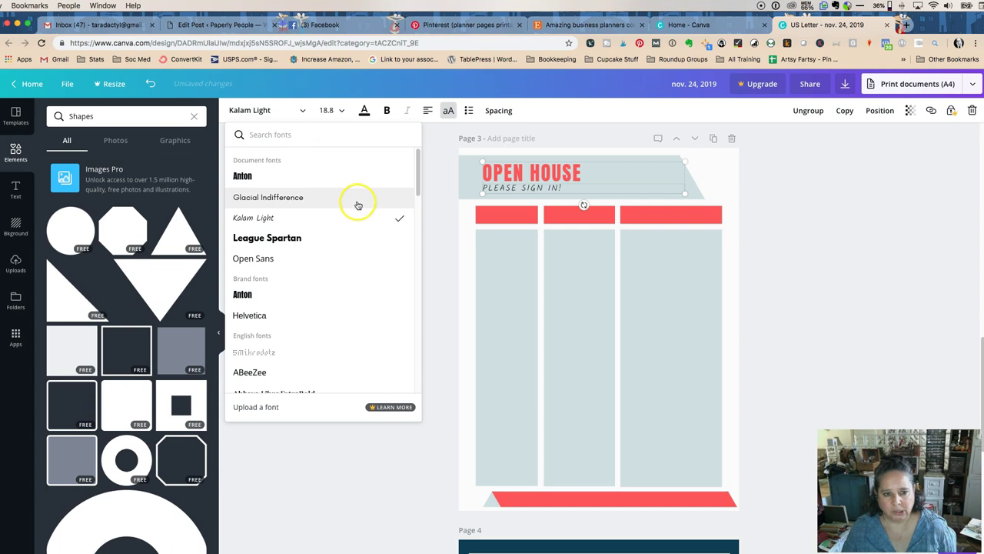
scroll(298, 283, "down", 10)
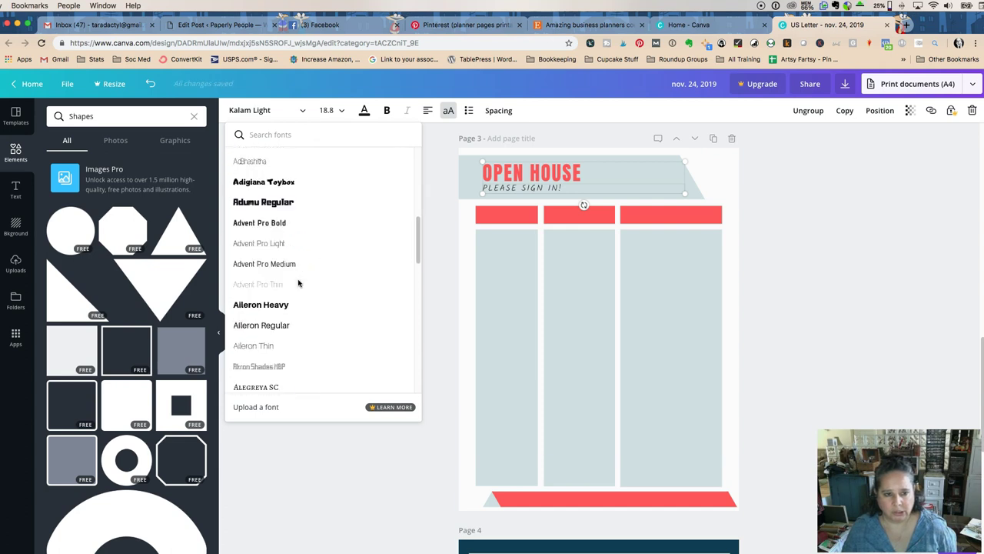
scroll(298, 283, "down", 15)
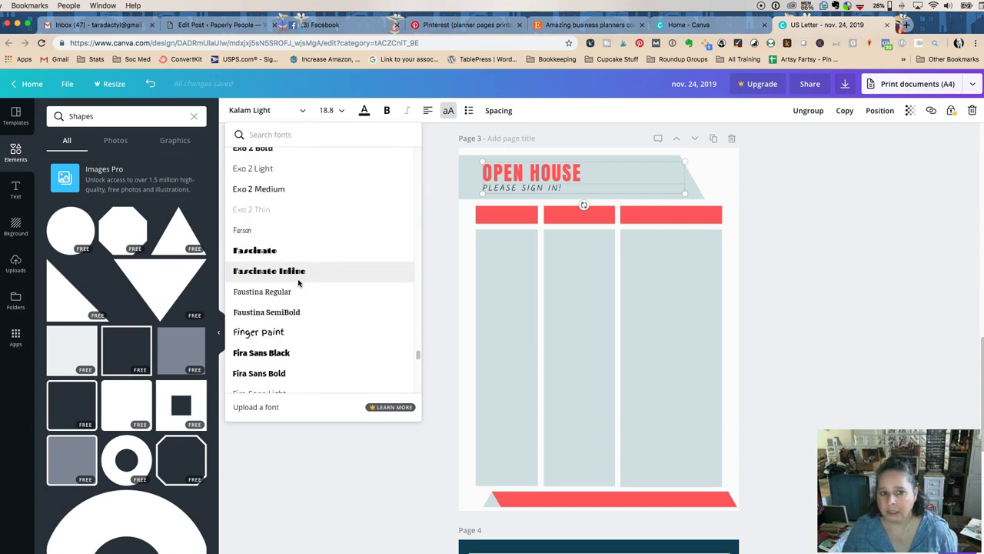
scroll(298, 283, "down", 15)
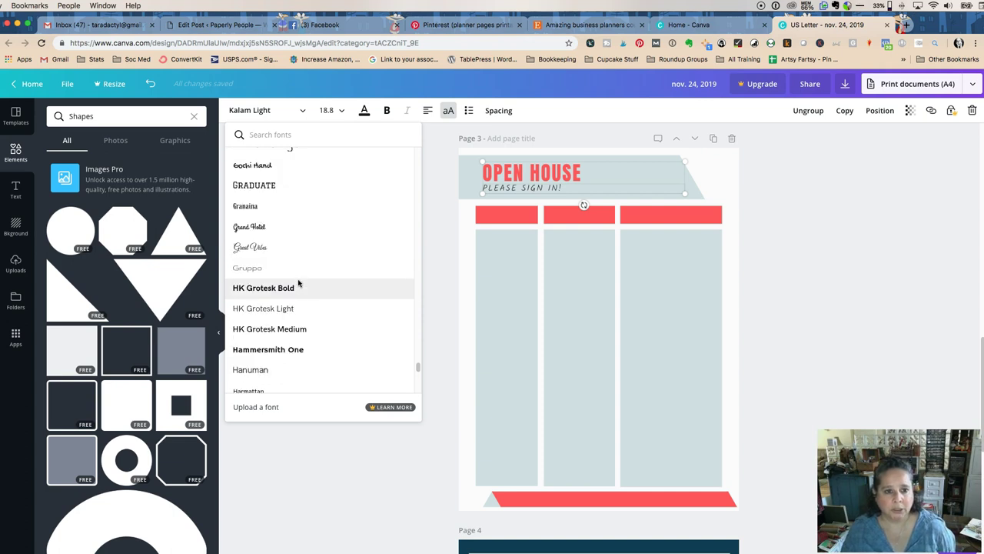
scroll(299, 284, "down", 10)
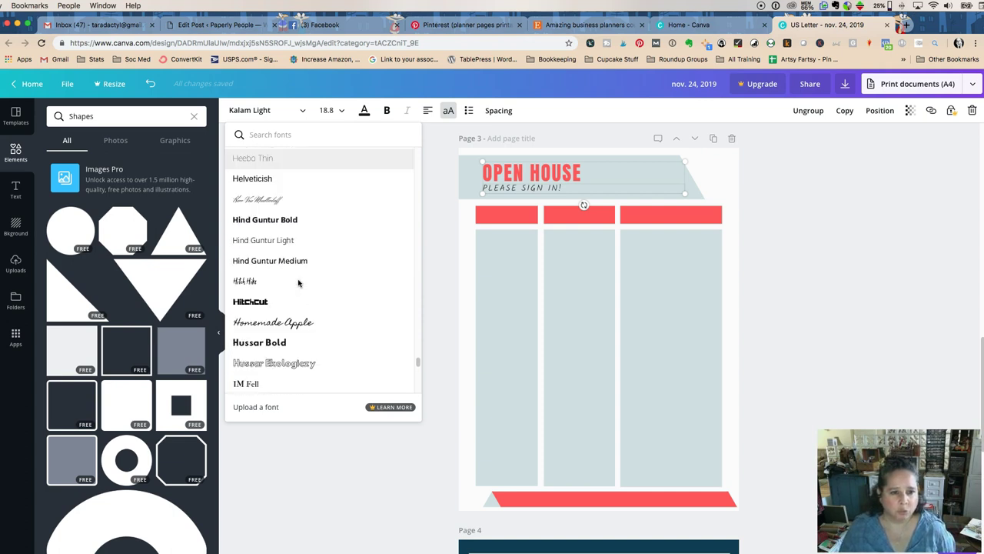
scroll(299, 284, "up", 3)
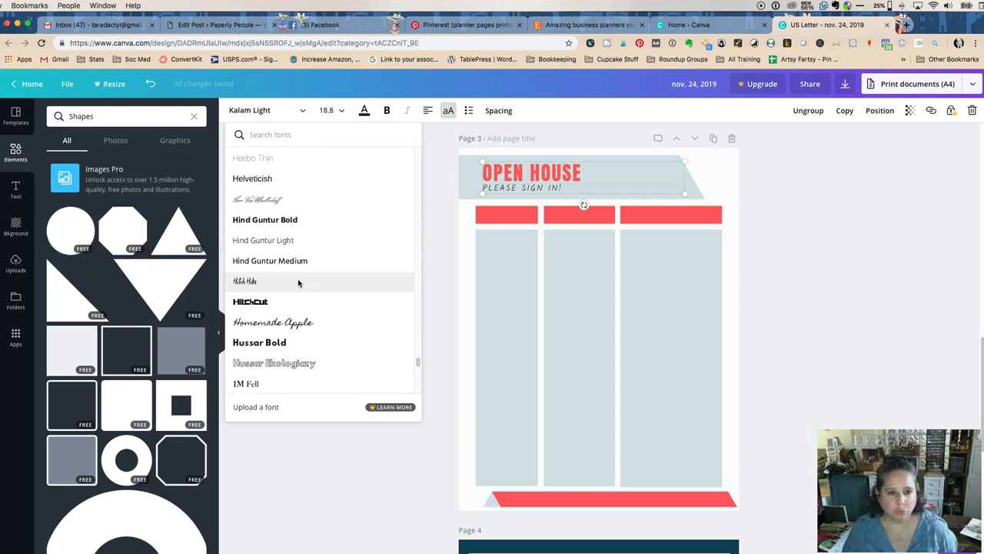
scroll(299, 283, "down", 1)
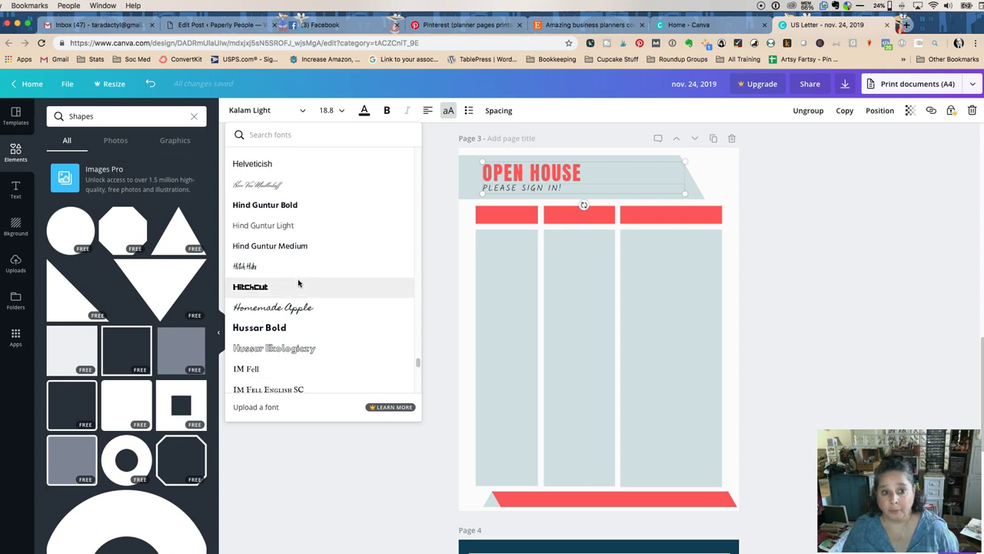
scroll(298, 283, "down", 10)
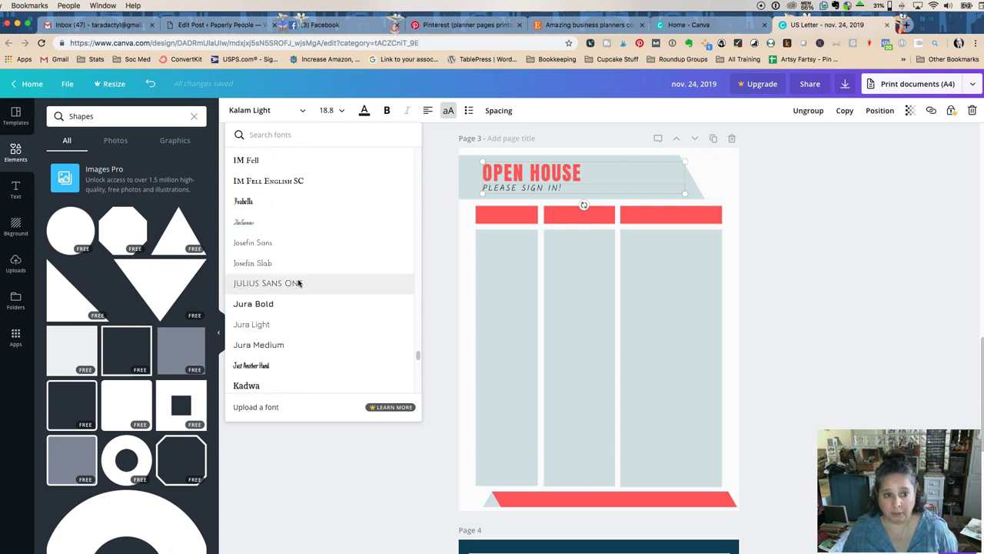
scroll(299, 283, "down", 2)
scroll(298, 283, "down", 12)
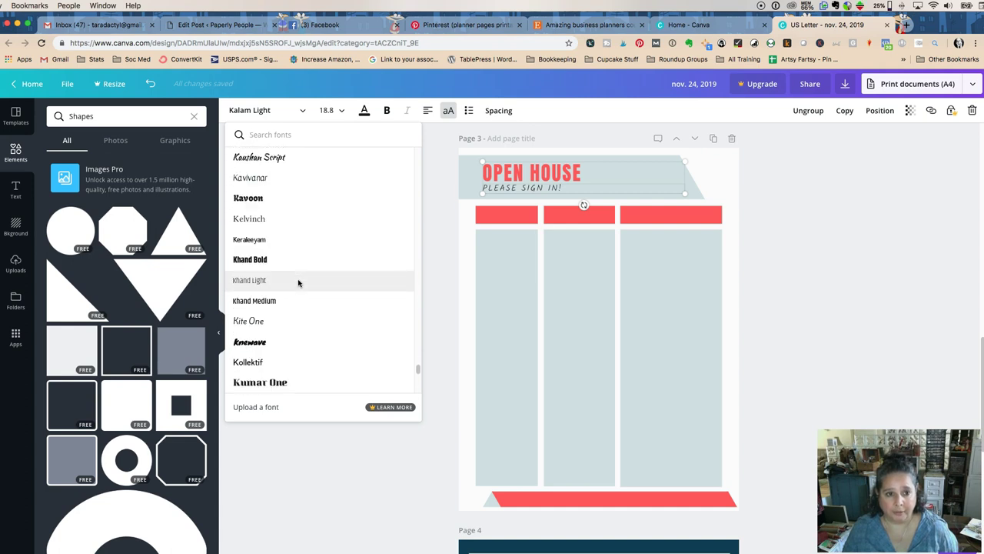
scroll(299, 282, "down", 2)
left_click(298, 294)
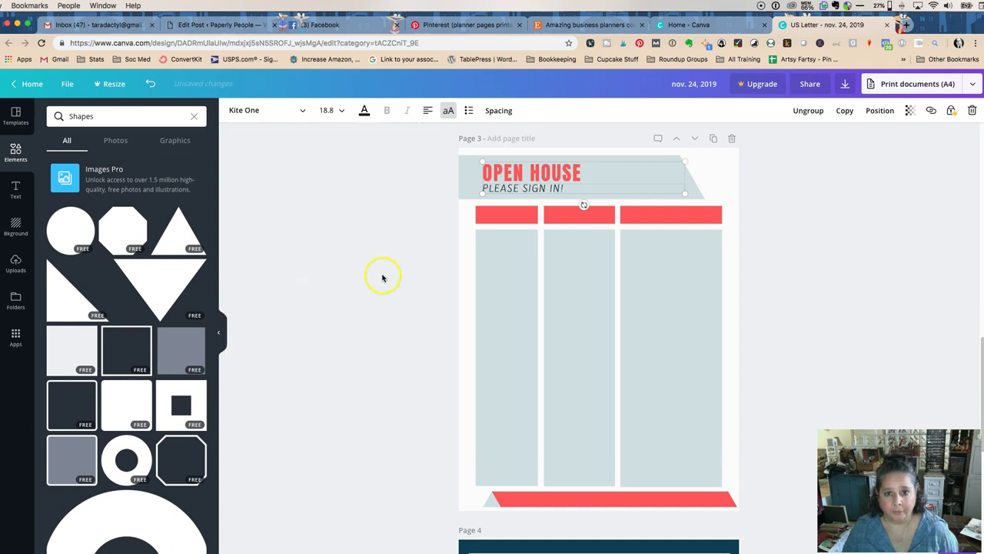
left_click(804, 253)
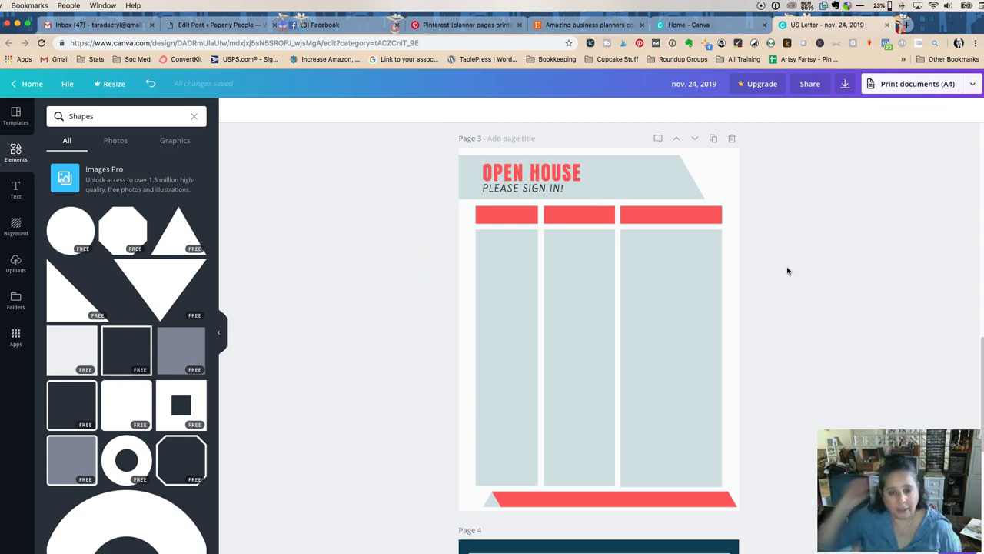
left_click(521, 189)
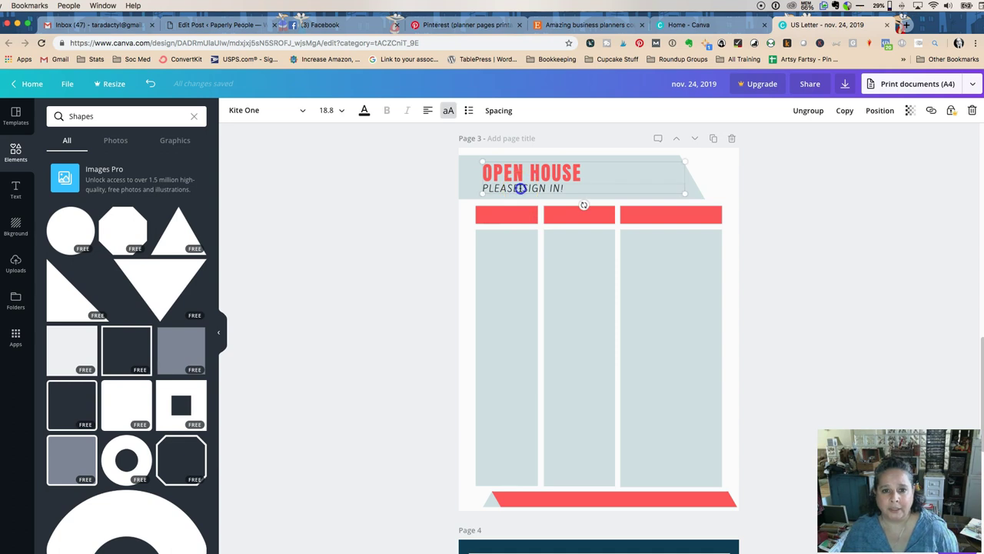
left_click(521, 188)
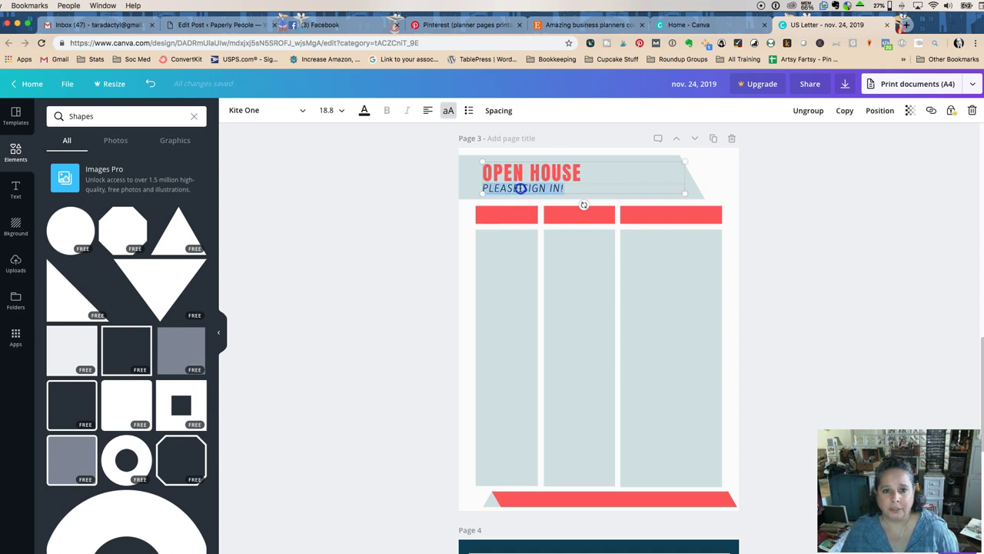
left_click(403, 216)
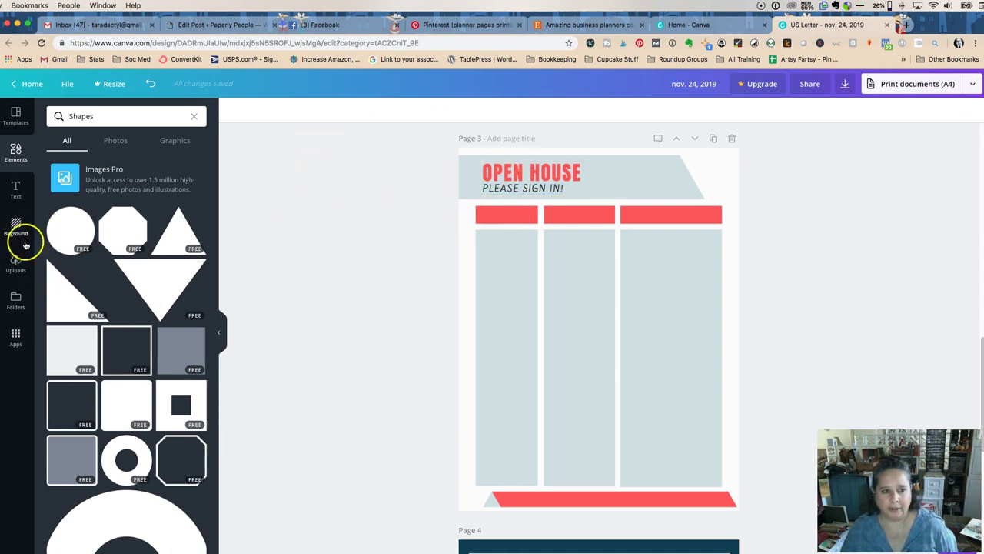
- Add a new text box to page 3 and set its font to Kite One
left_click(15, 189)
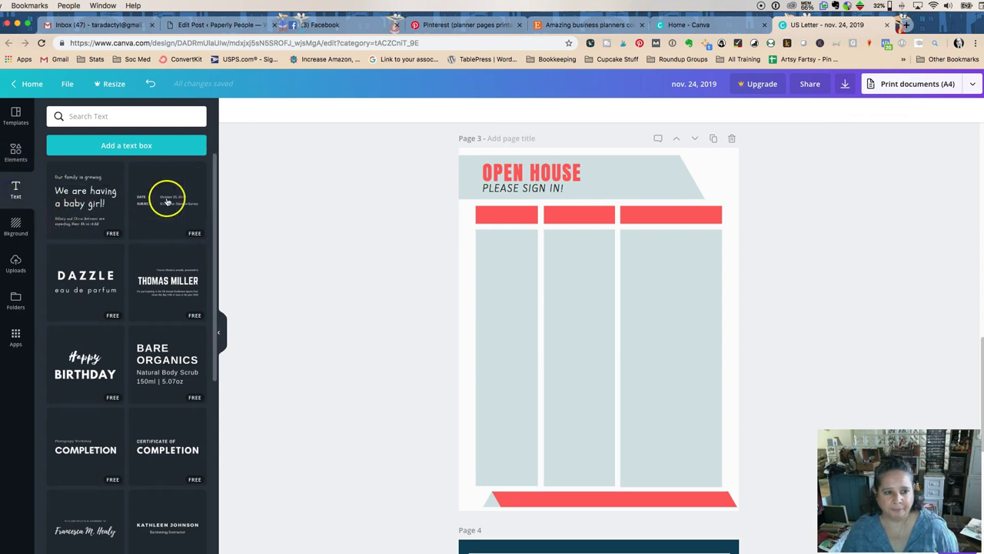
left_click(139, 145)
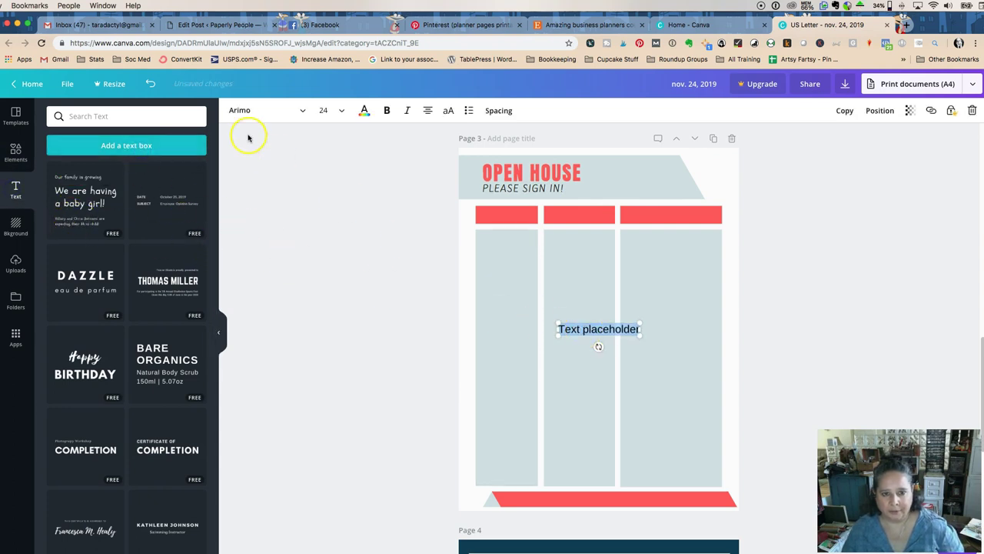
left_click(300, 110)
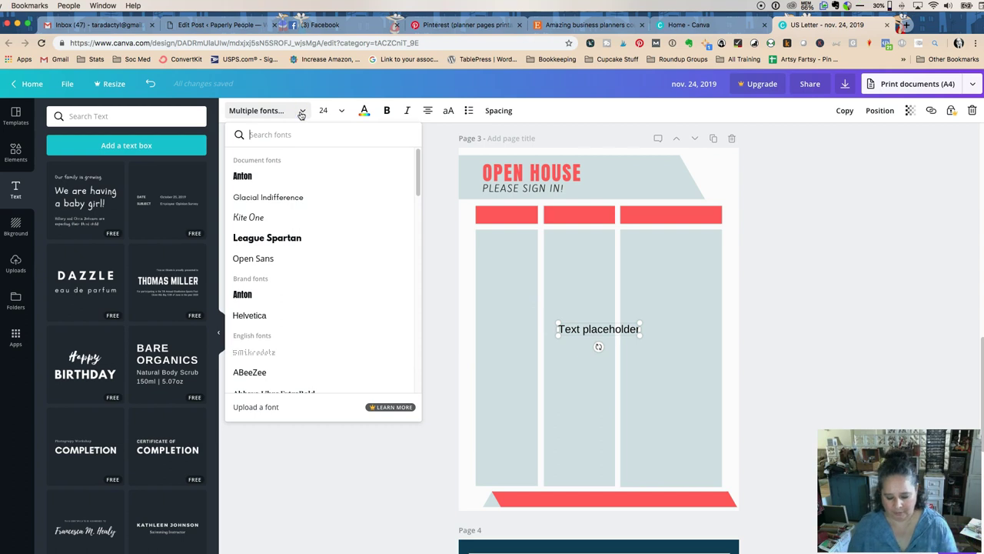
type("kite")
left_click(248, 160)
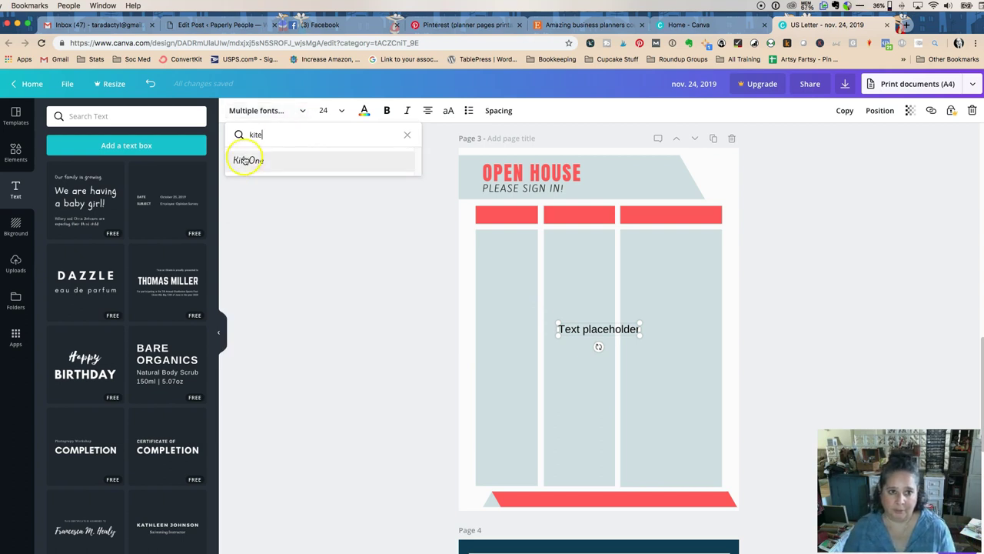
left_click(575, 249)
- Replace the placeholder text in the new text box with "Name"
left_click(599, 330)
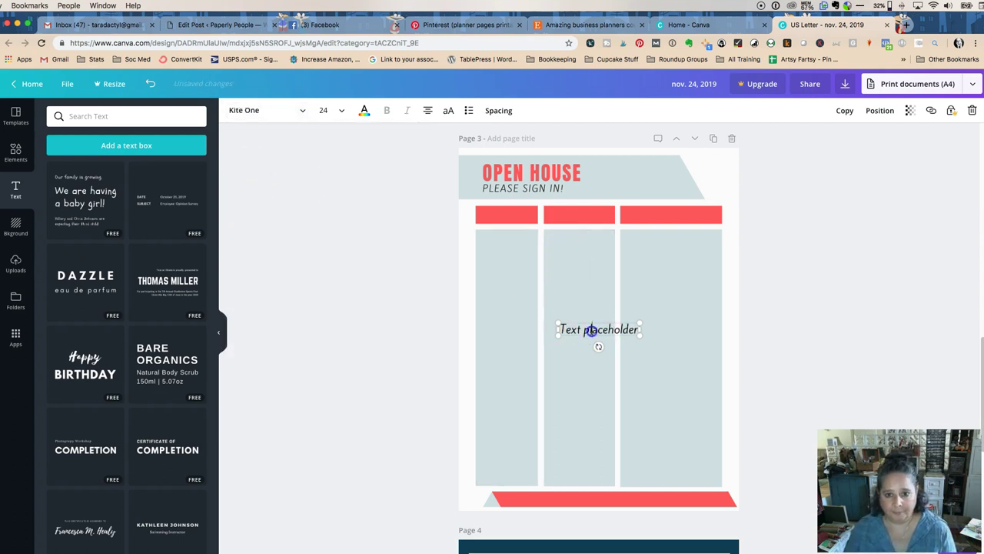
triple_click(592, 329)
type("Name")
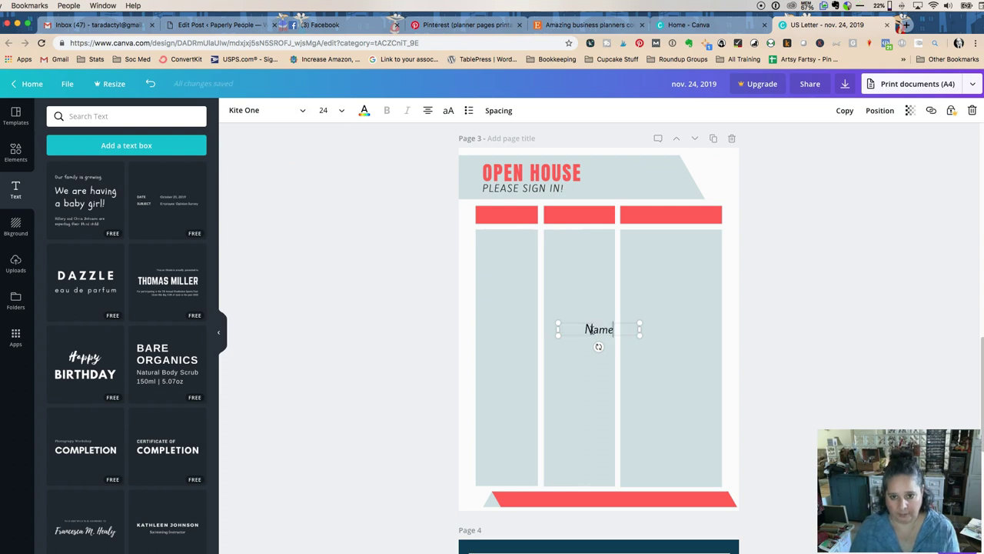
left_click(390, 256)
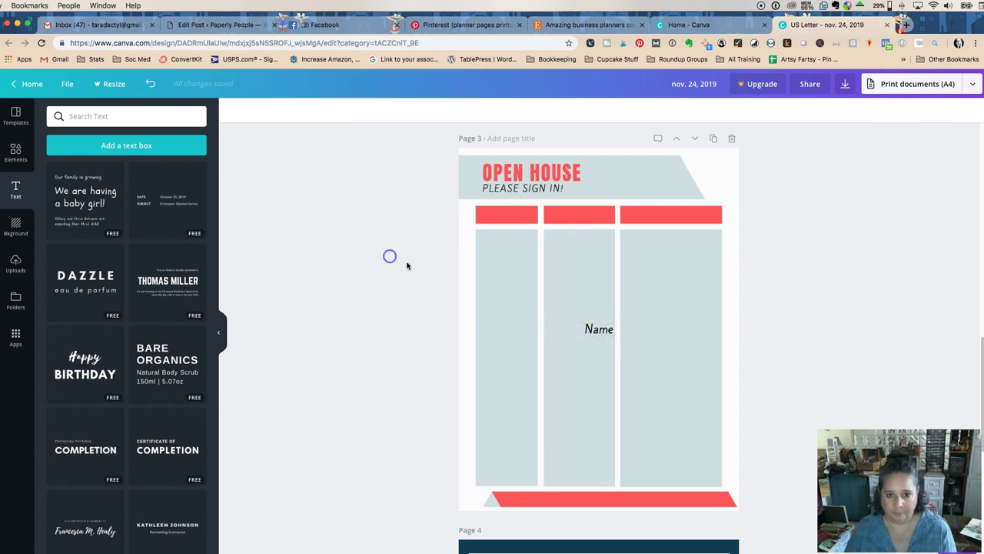
- Place a copy of the "Name" text centered in each of the three coral header boxes
left_click(586, 328)
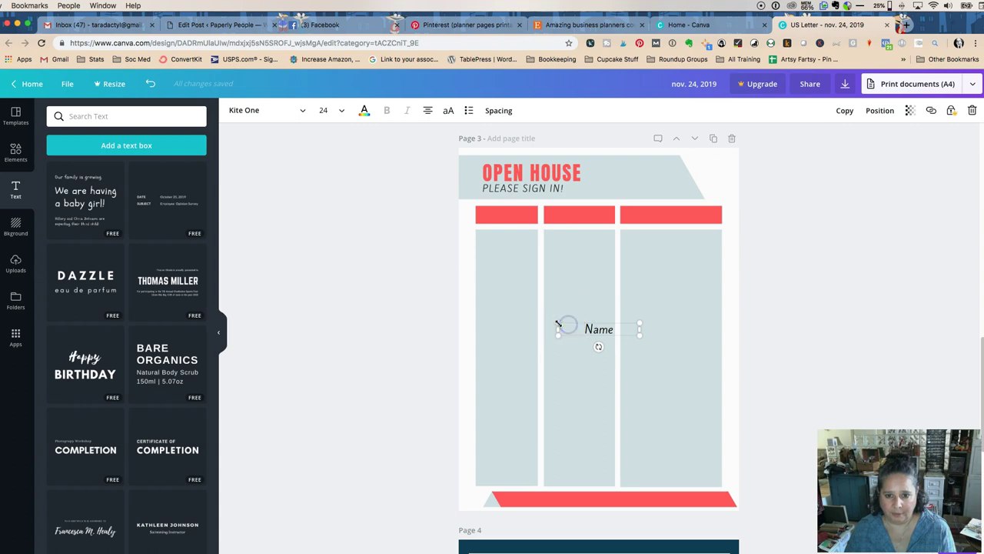
left_click(378, 298)
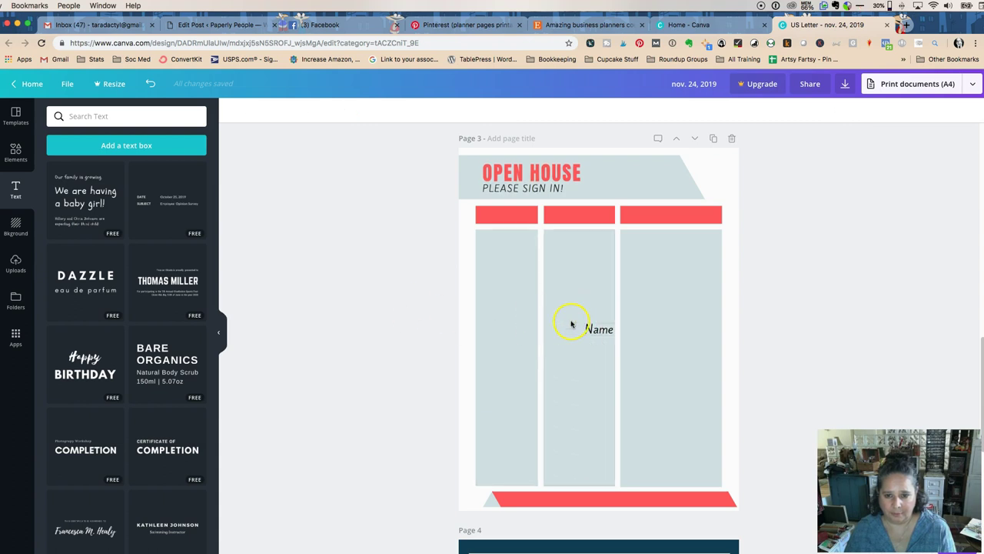
left_click_drag(576, 327, 671, 216)
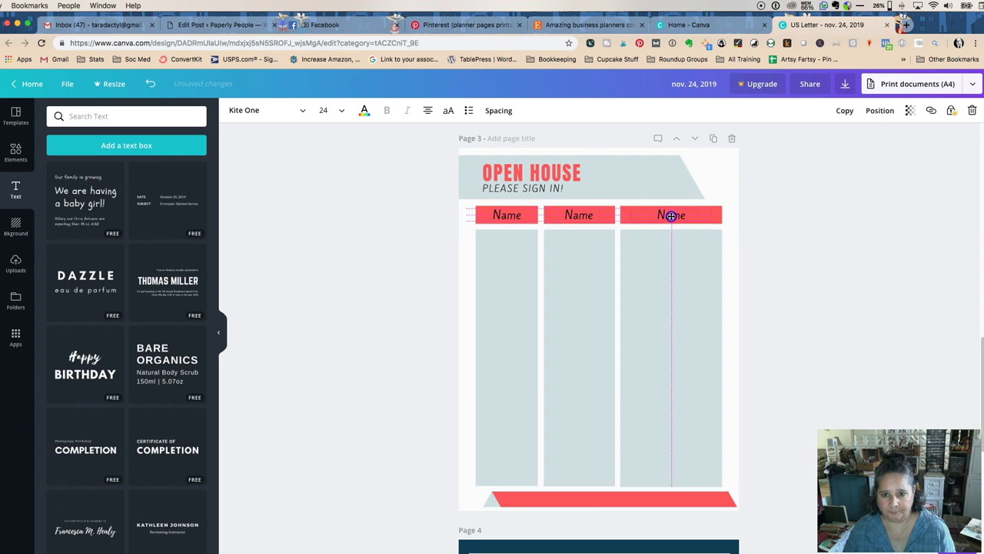
- Change the label above the widest column to "Email" and the middle column's label to "Phone"
double_click(672, 215)
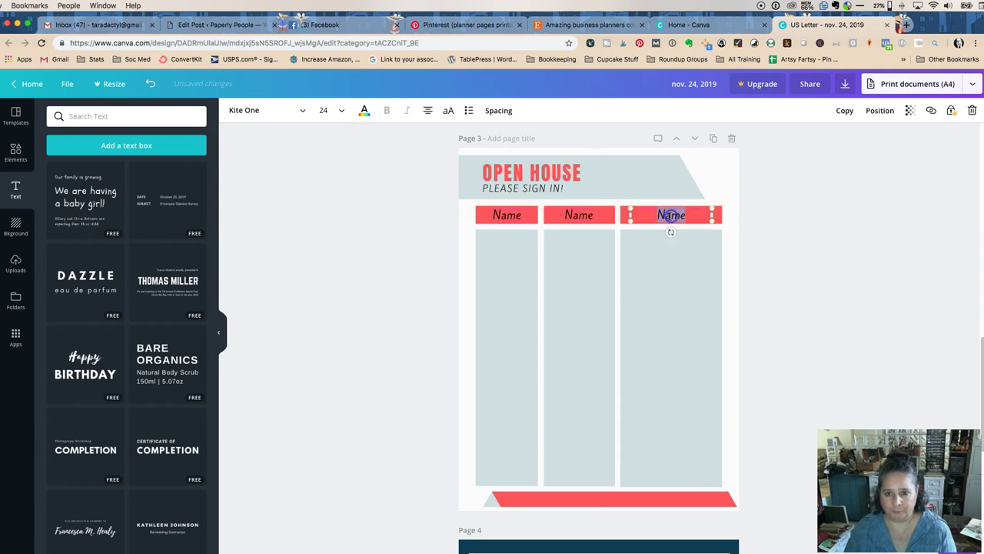
type("Email")
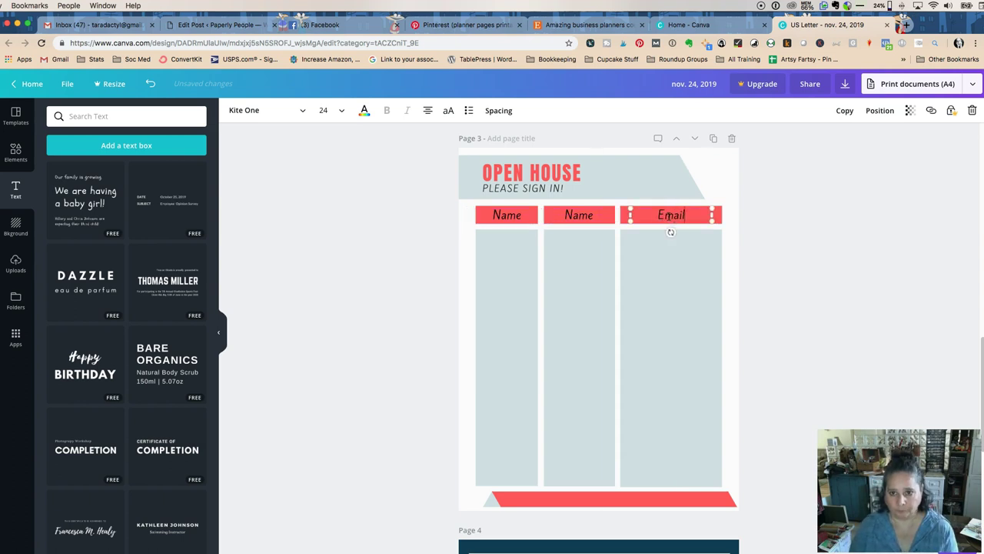
double_click(579, 214)
type("Phone")
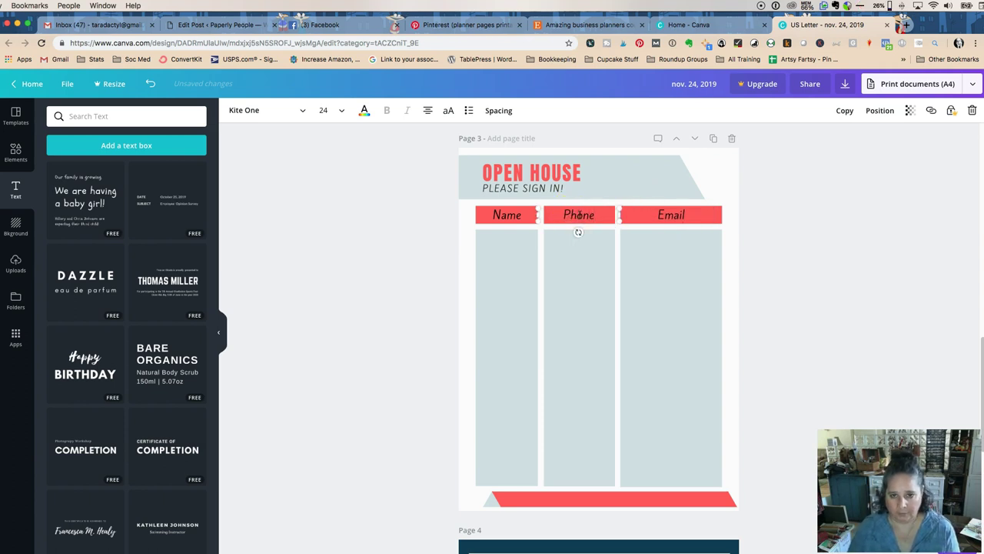
- Color the "Name", "Phone" and "Email" header labels white
double_click(510, 216)
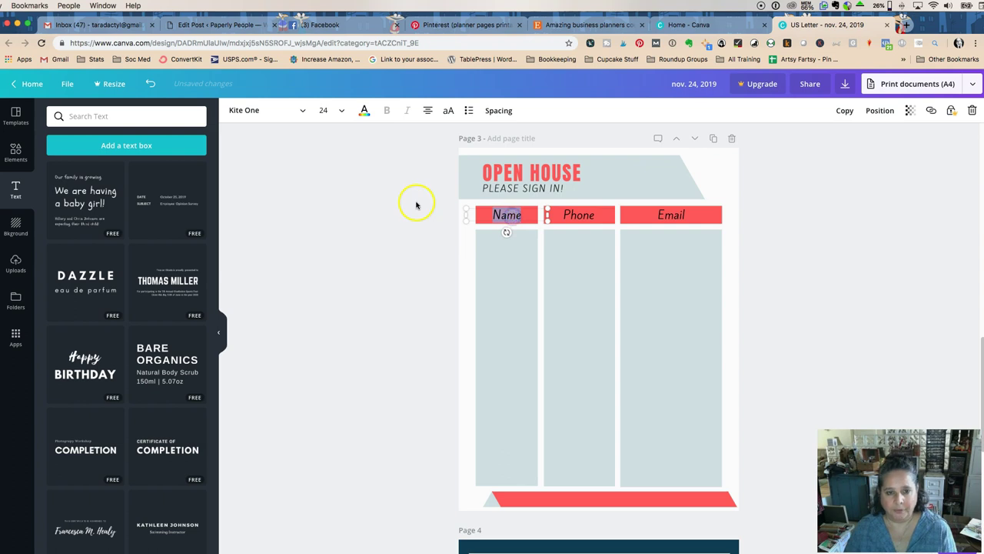
left_click(363, 111)
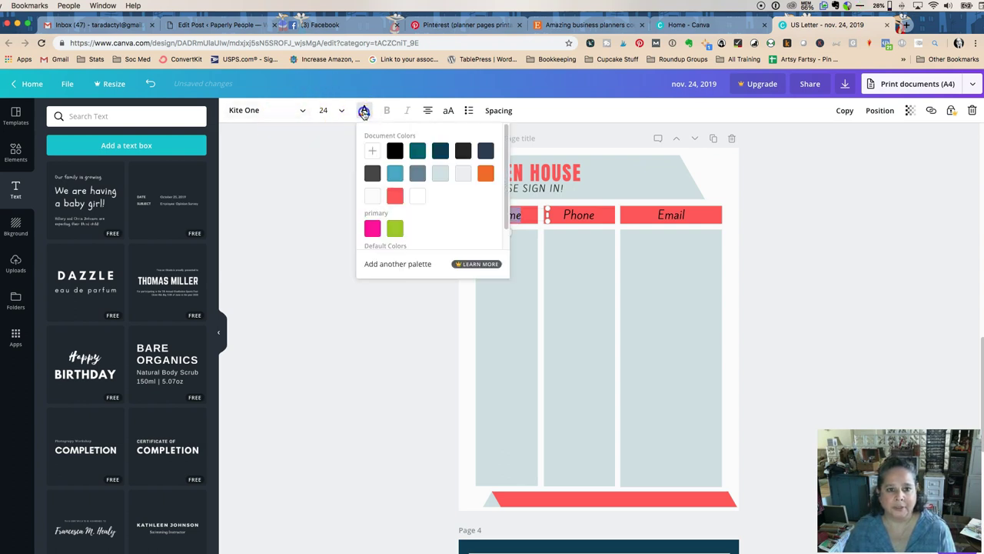
left_click(417, 197)
double_click(586, 216)
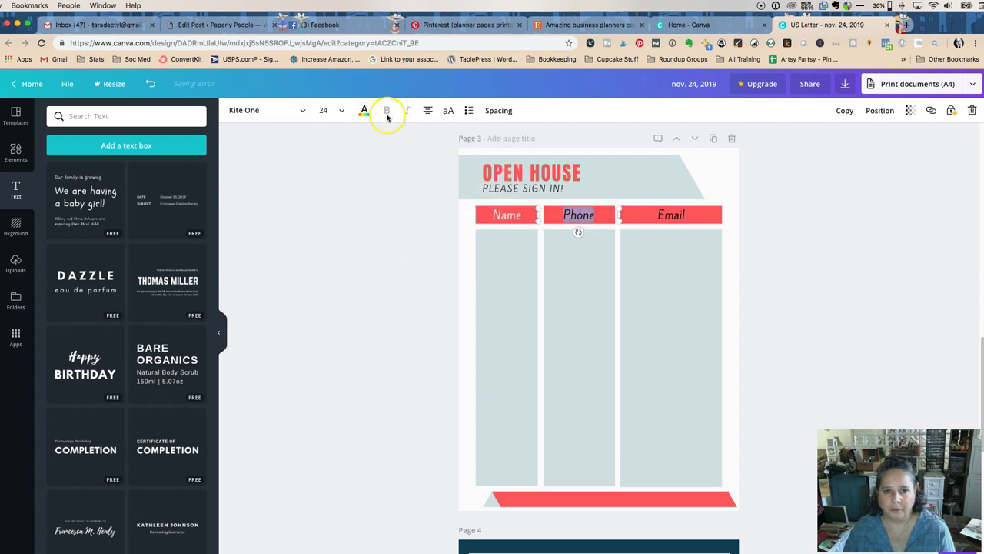
left_click(364, 111)
left_click(418, 196)
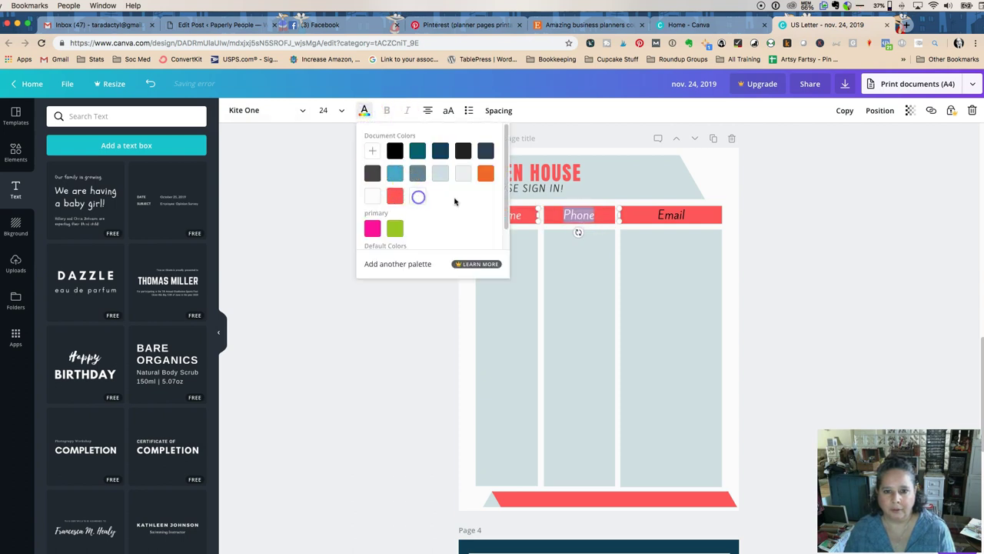
double_click(671, 215)
left_click(323, 110)
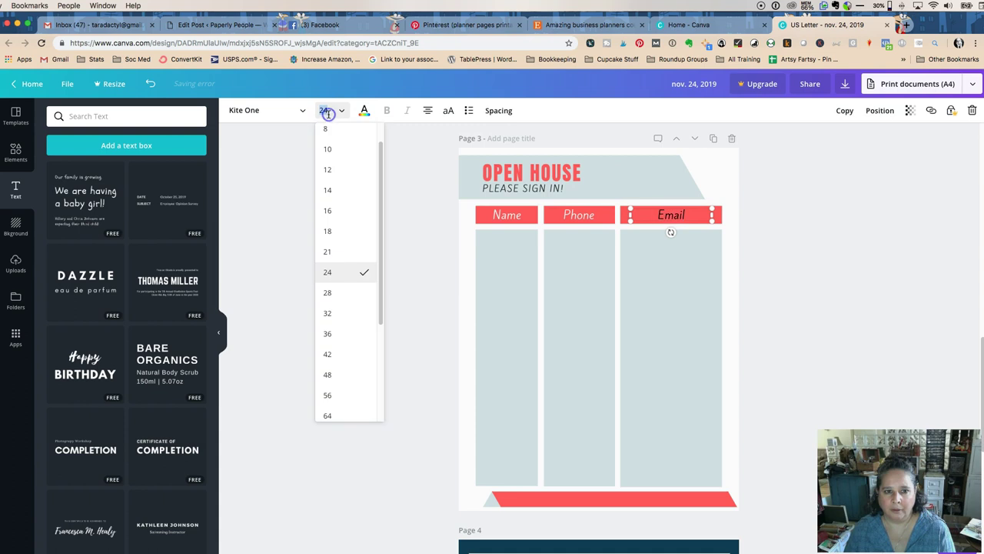
left_click(364, 110)
left_click(416, 195)
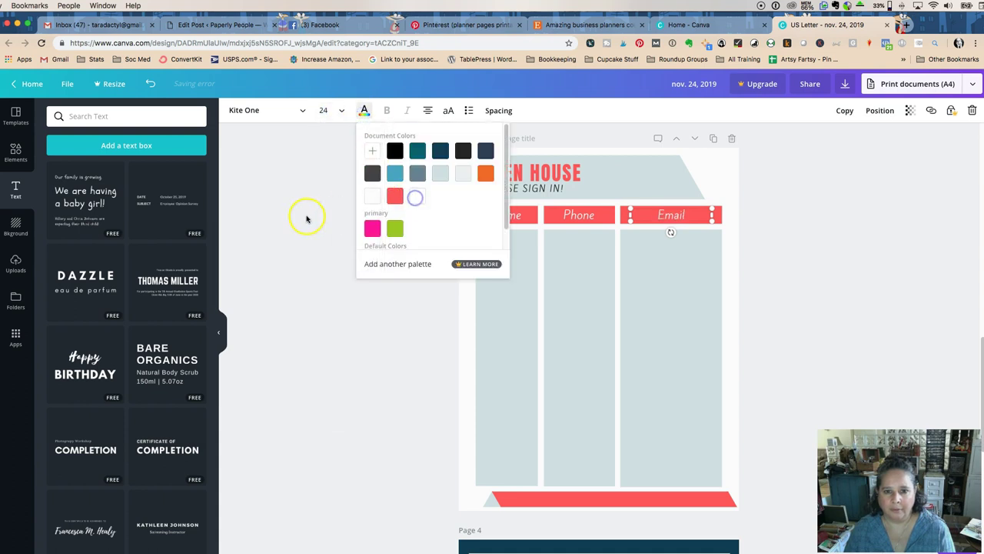
left_click(307, 217)
scroll(467, 329, "down", 5)
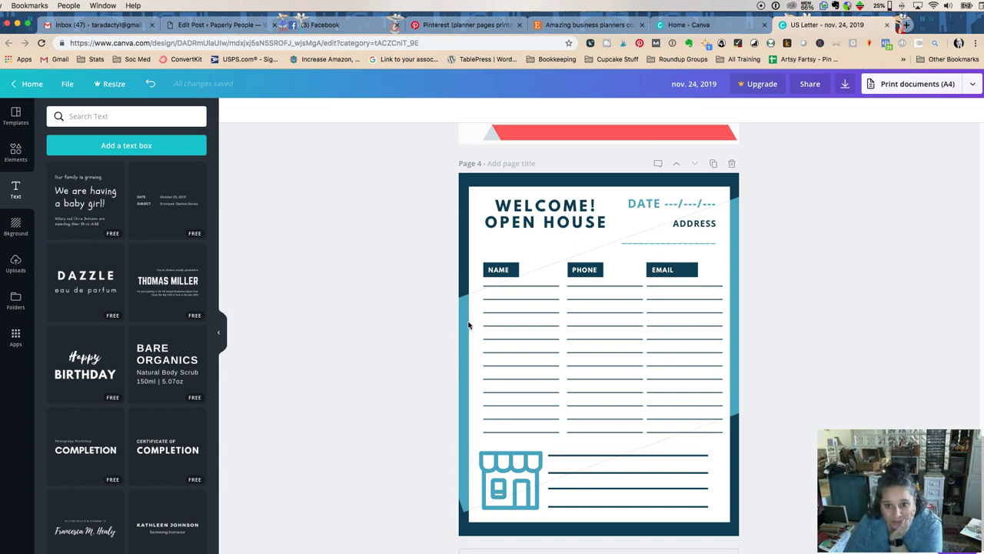
scroll(468, 325, "up", 1)
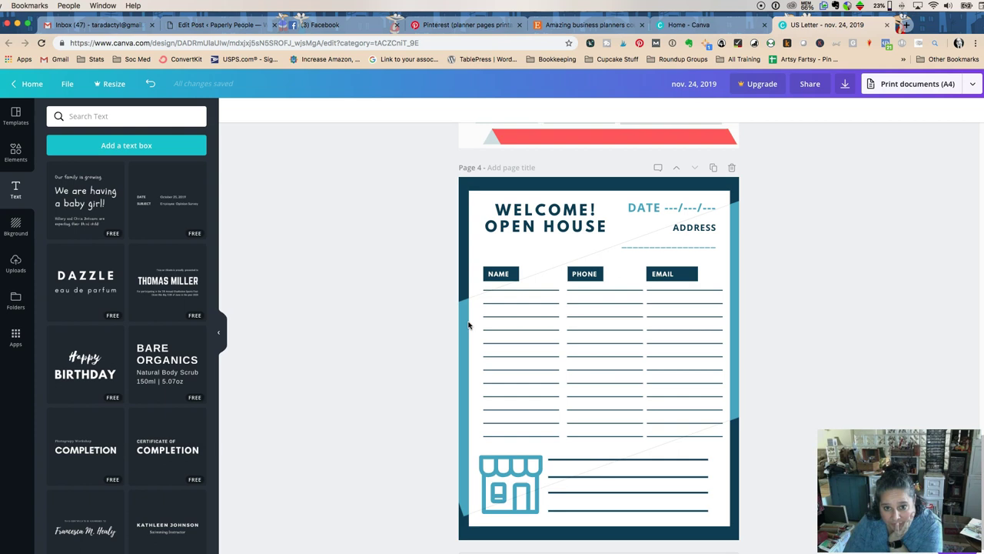
- On page 2, replace the company line above the "Daily Report" title with "PLEASE SIGN IN!"
scroll(469, 326, "up", 6)
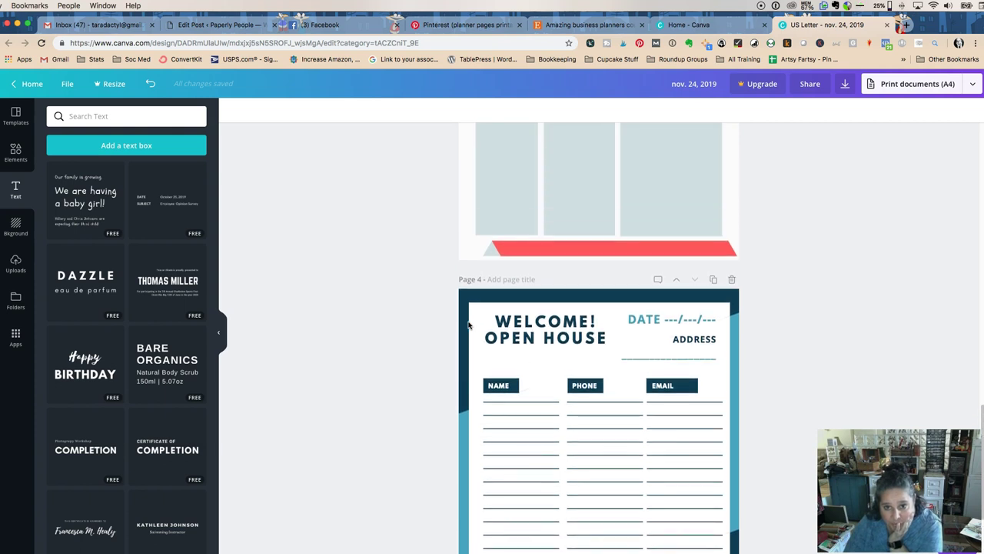
scroll(468, 326, "up", 8)
scroll(467, 324, "down", 4)
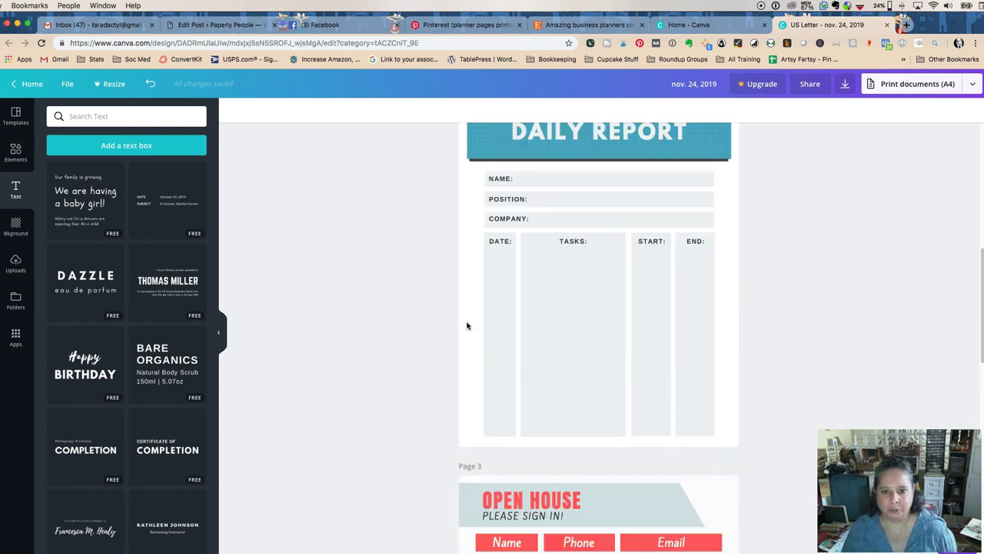
scroll(467, 325, "up", 1)
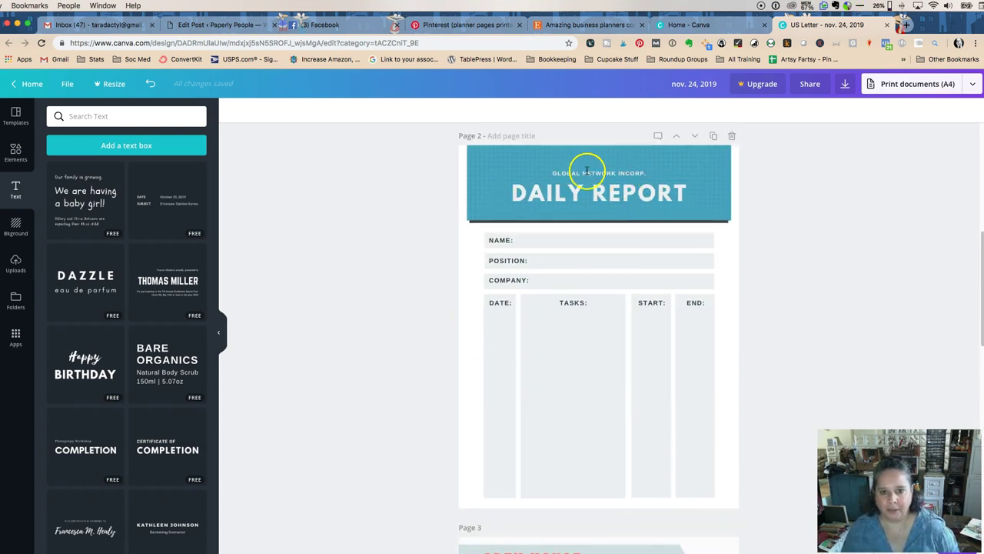
left_click(587, 171)
left_click(587, 173)
type("PLEASE SIGN IN!")
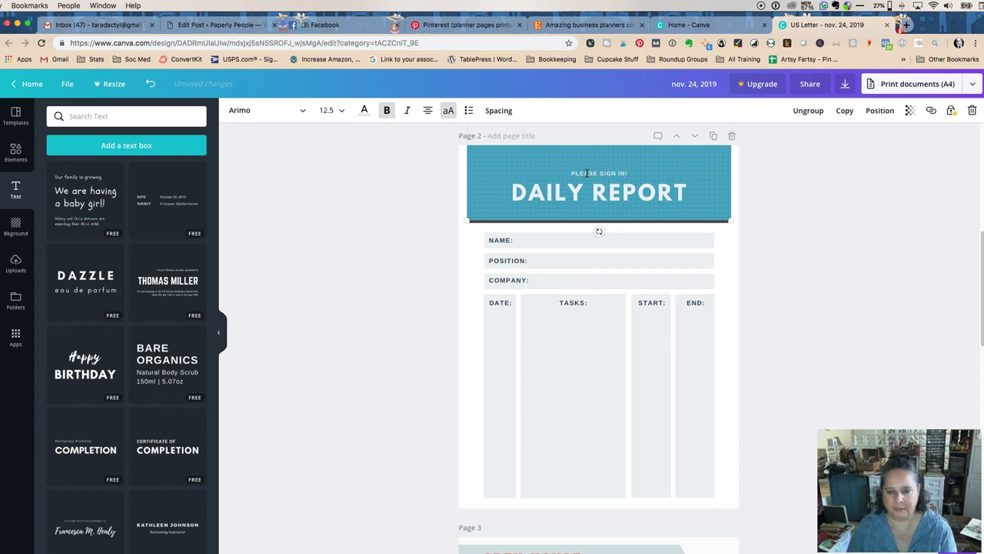
- Replace the "Daily Report" title on page 2 with "OPEN HOUSE"
left_click(590, 194)
left_click(587, 194)
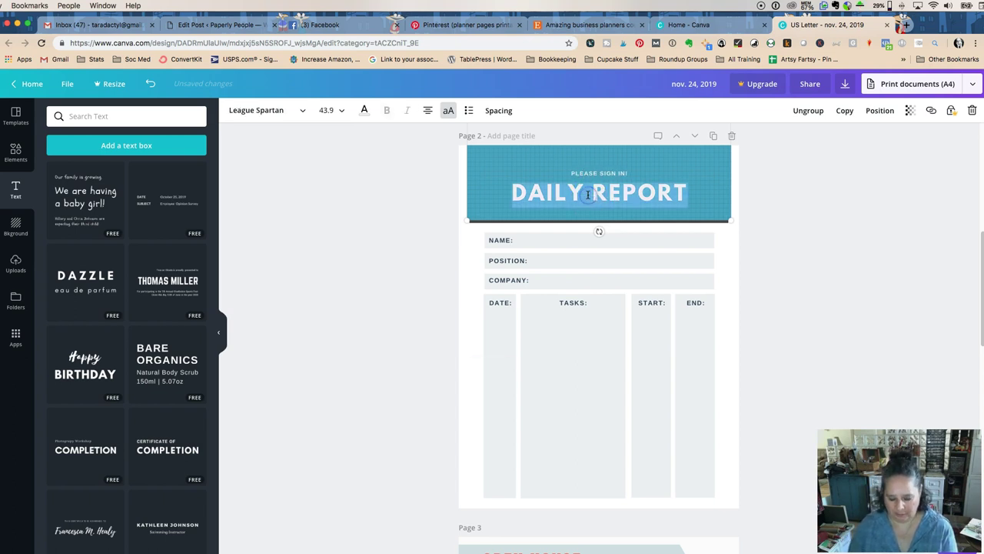
type("OPEN HOUSE")
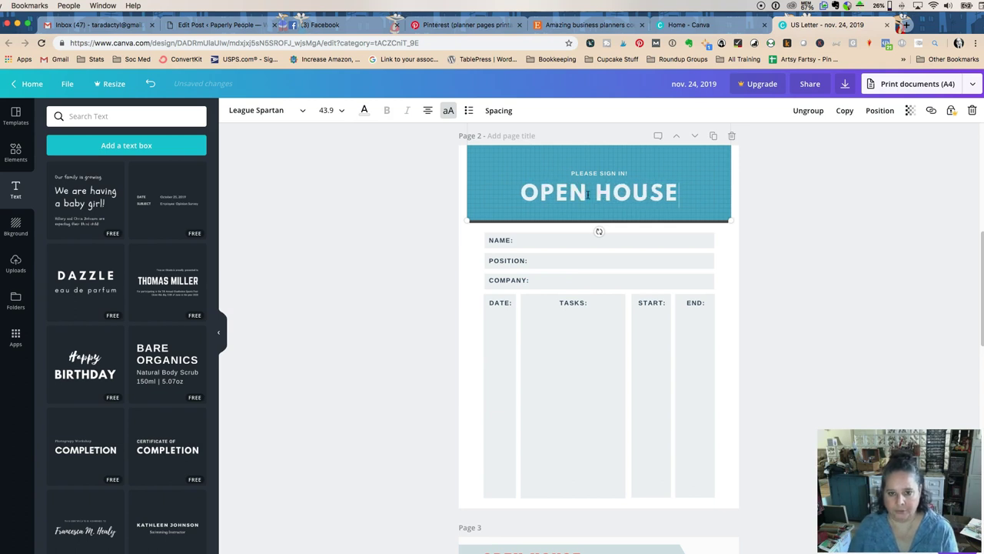
left_click(357, 210)
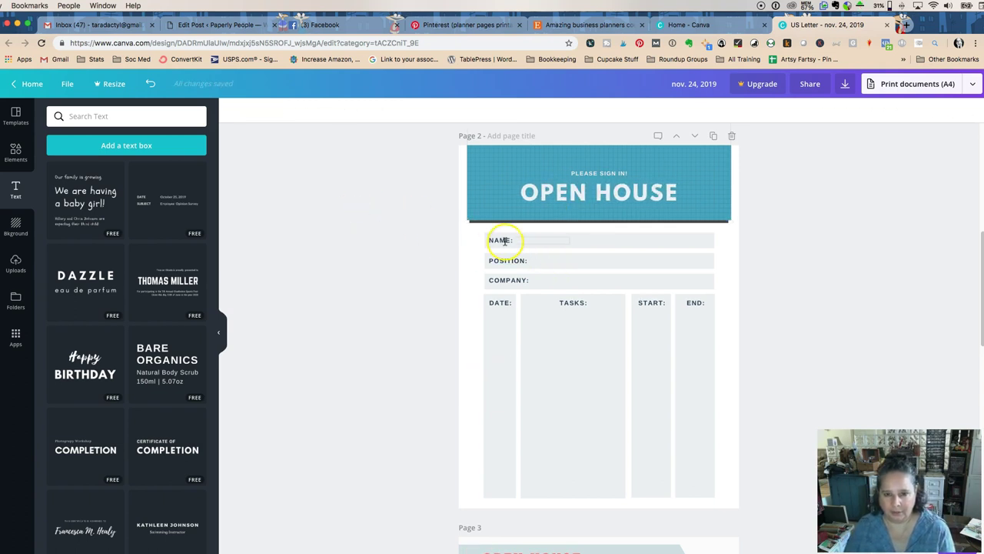
- Delete the gray bars behind the "Position" and "Company" labels, keeping the one behind "Name"
left_click(550, 323)
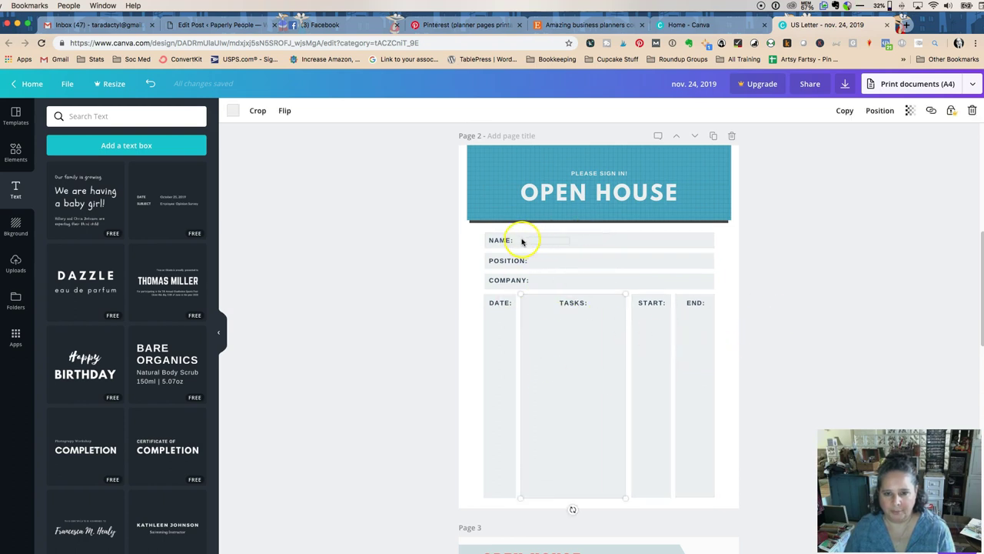
left_click(618, 241)
left_click(607, 259)
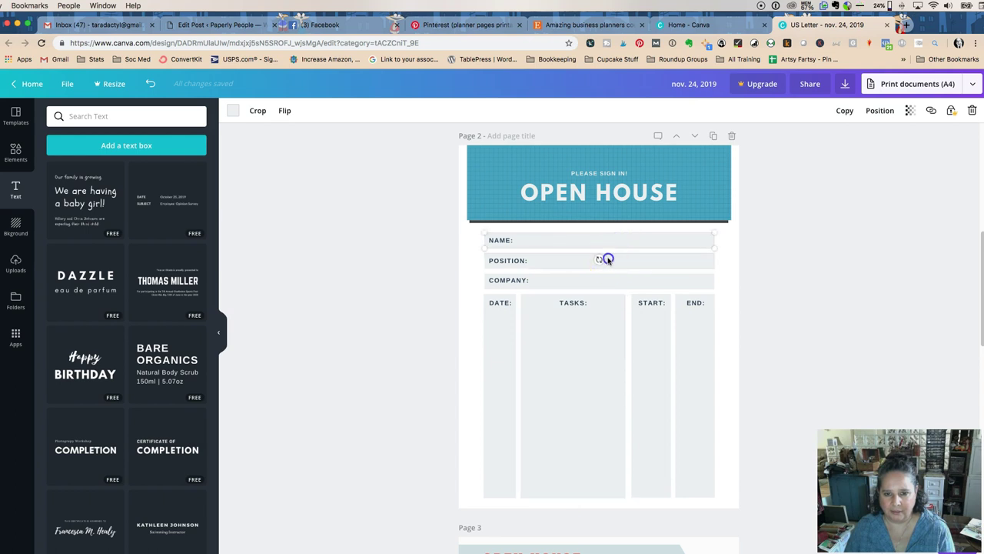
left_click(604, 282)
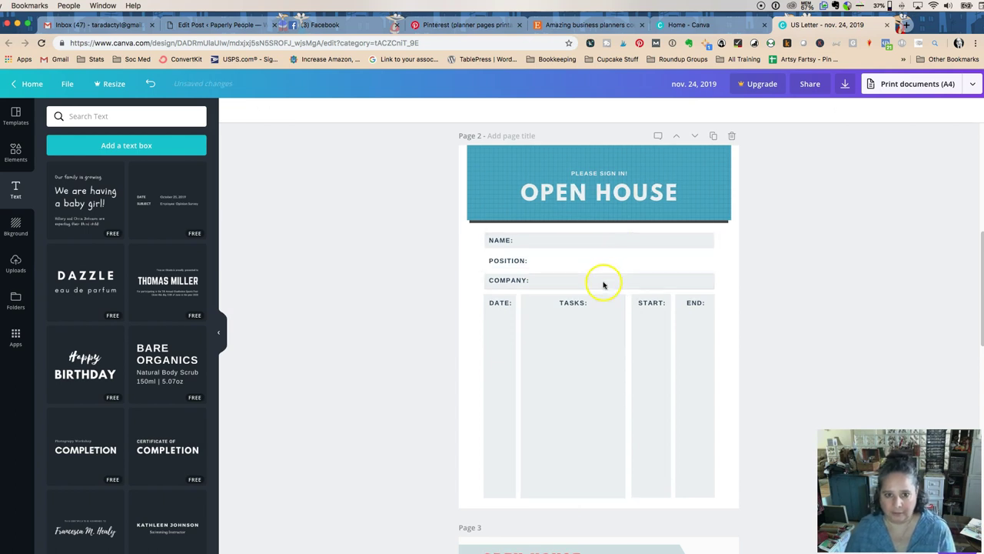
- Delete the four gray column boxes behind the "Date", "Tasks", "Start" and "End" labels
left_click(589, 332)
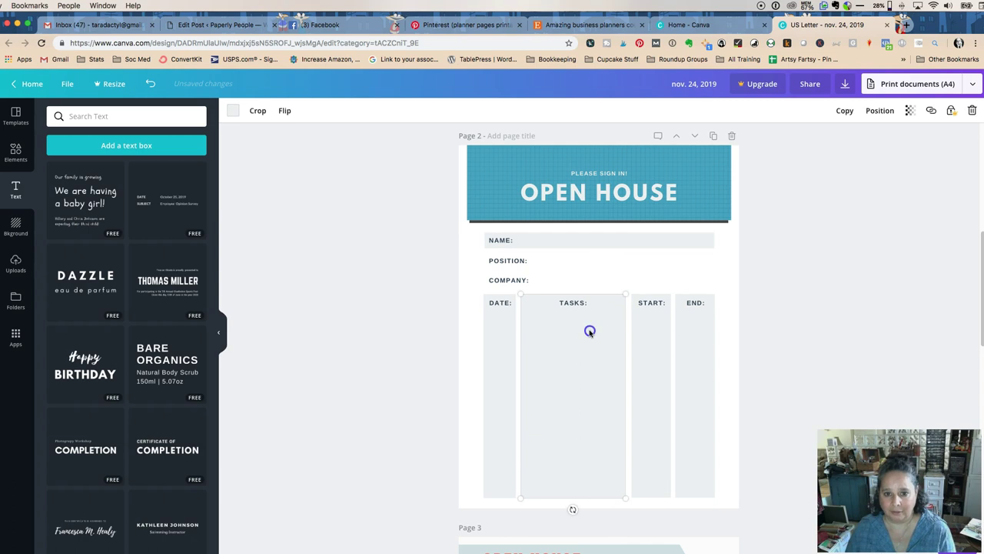
key("Delete")
left_click(679, 341)
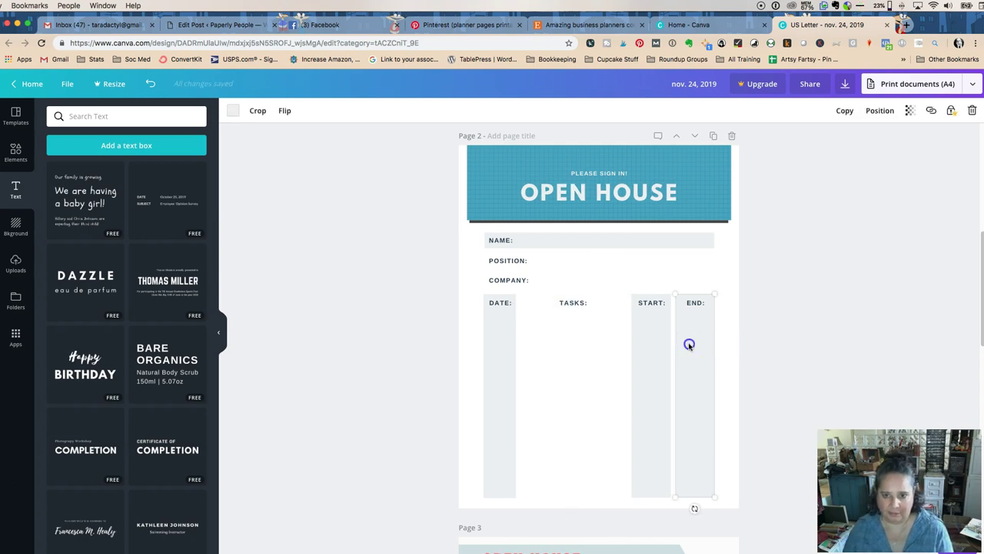
key("Delete")
left_click(657, 347)
key("Delete")
left_click(505, 349)
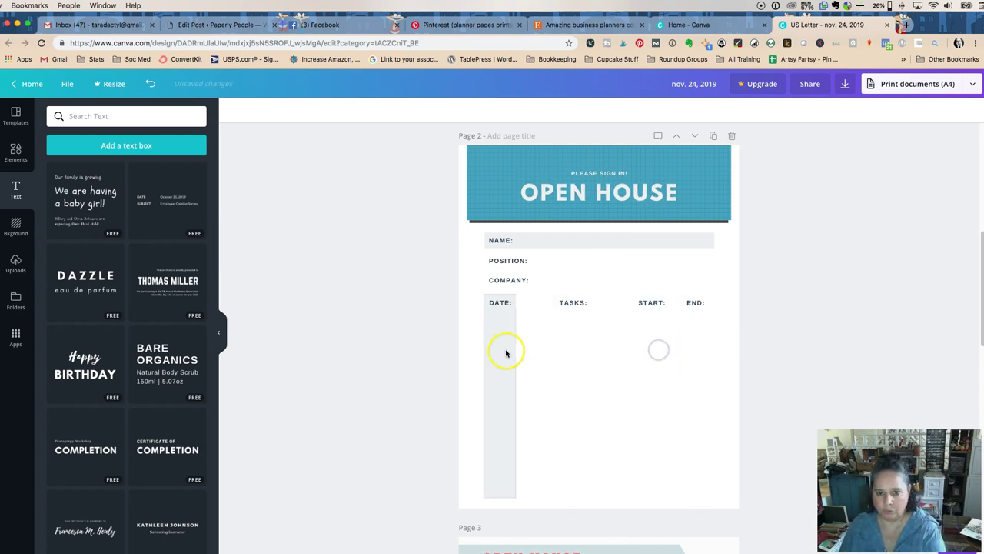
key("Delete")
- Delete the "Date", "Tasks", "Start", "End", "Position" and "Company" labels, leaving only "Name"
left_click(499, 303)
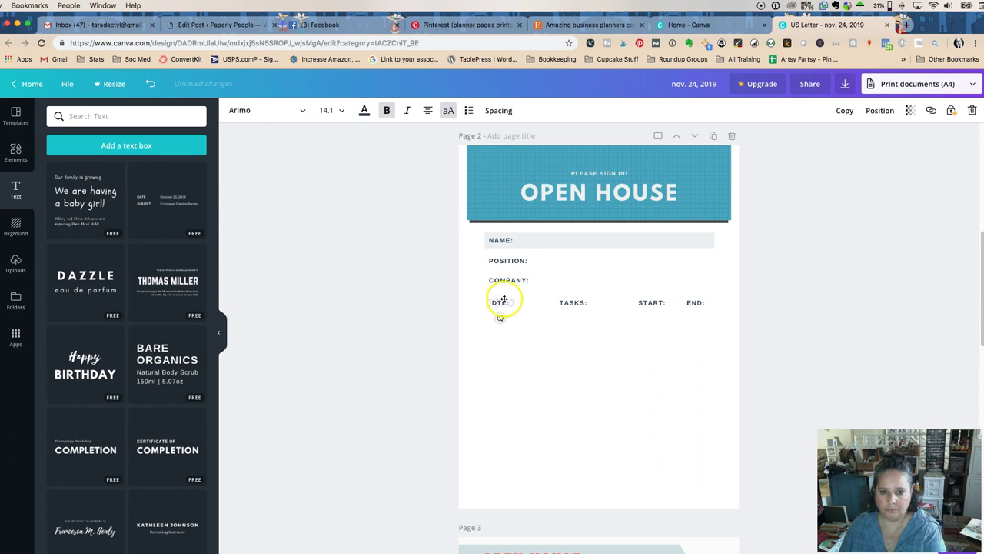
left_click_drag(504, 299, 565, 303)
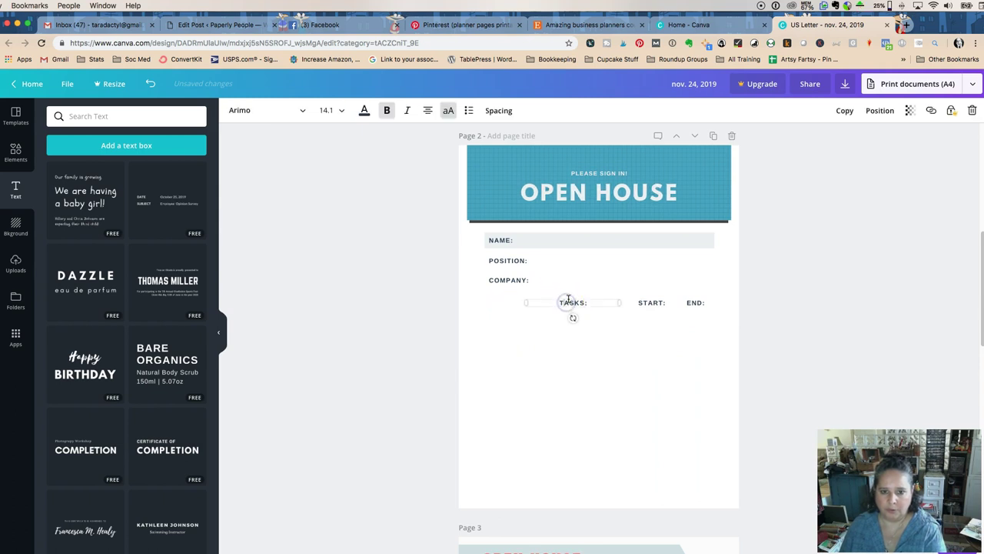
key("Delete")
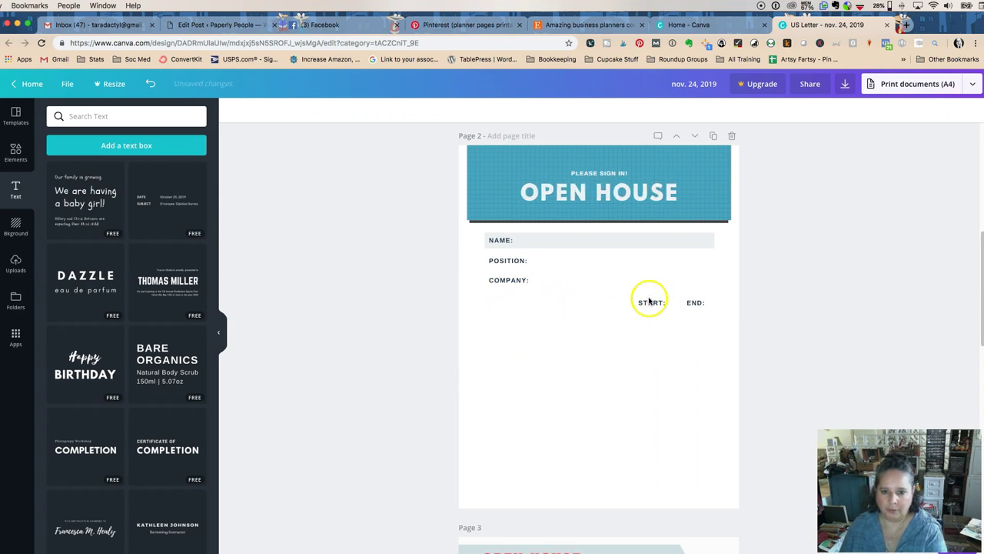
left_click(649, 300)
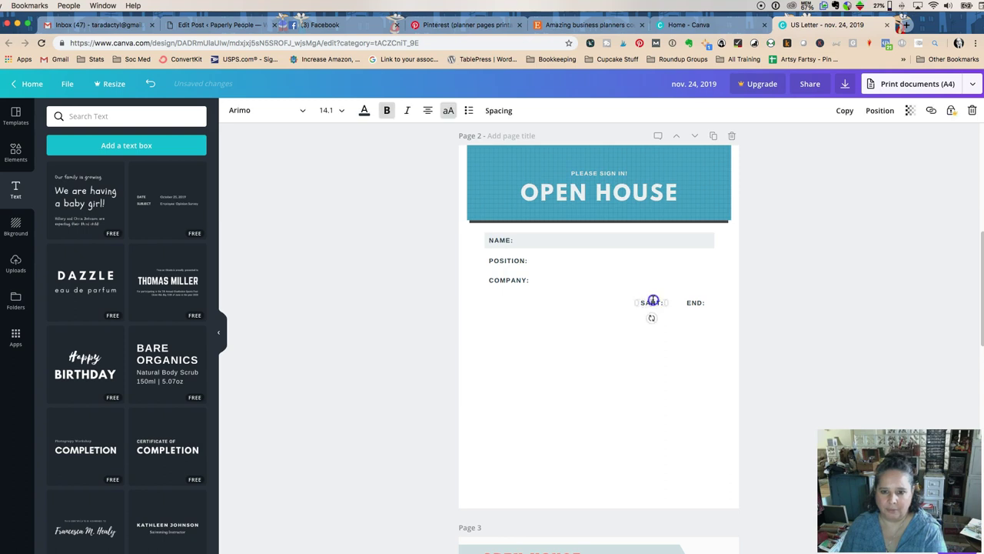
left_click(670, 281)
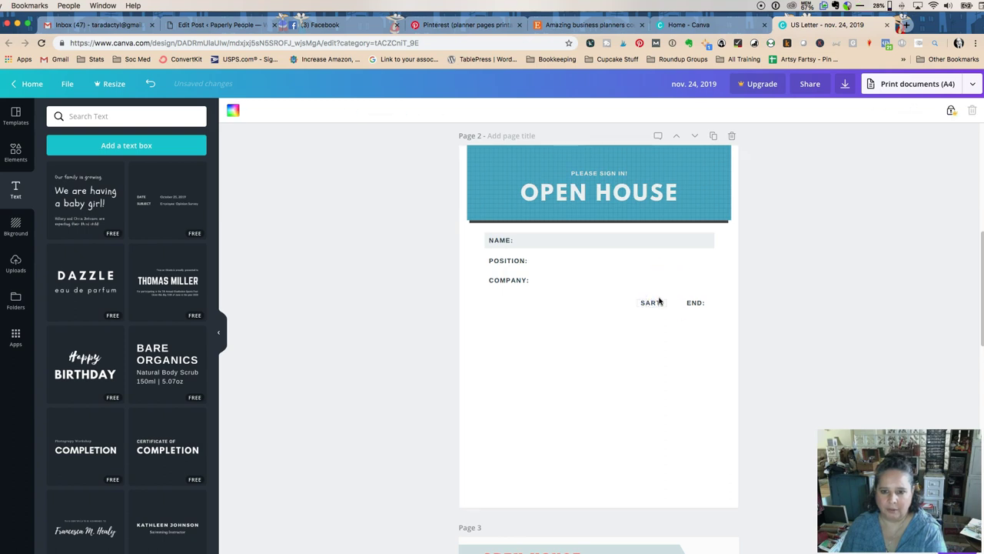
left_click(660, 299)
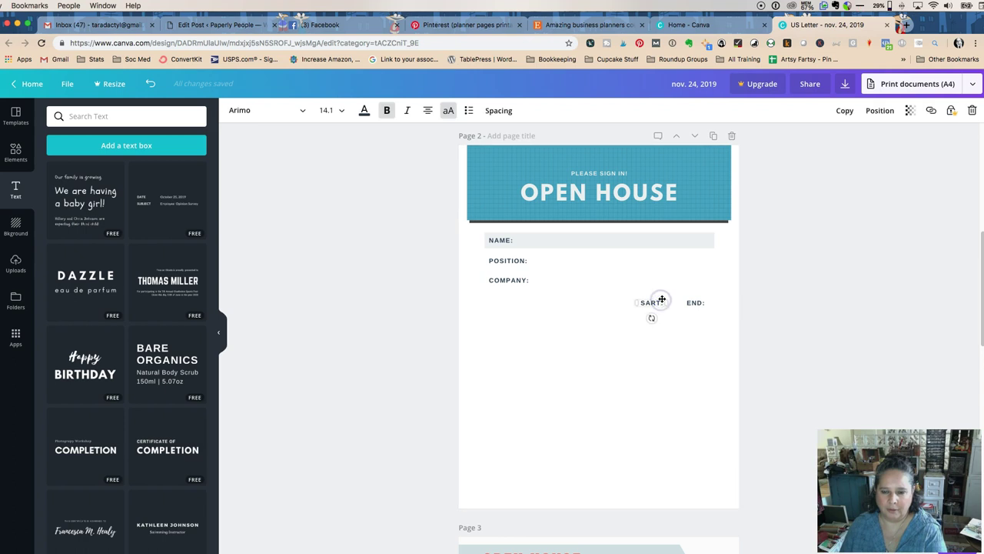
left_click_drag(662, 298, 509, 257)
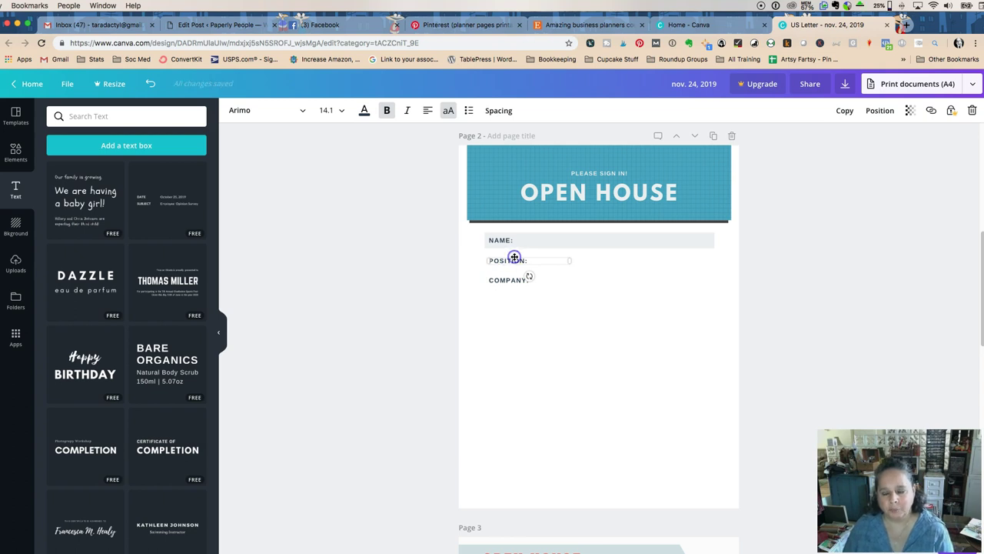
key("Delete")
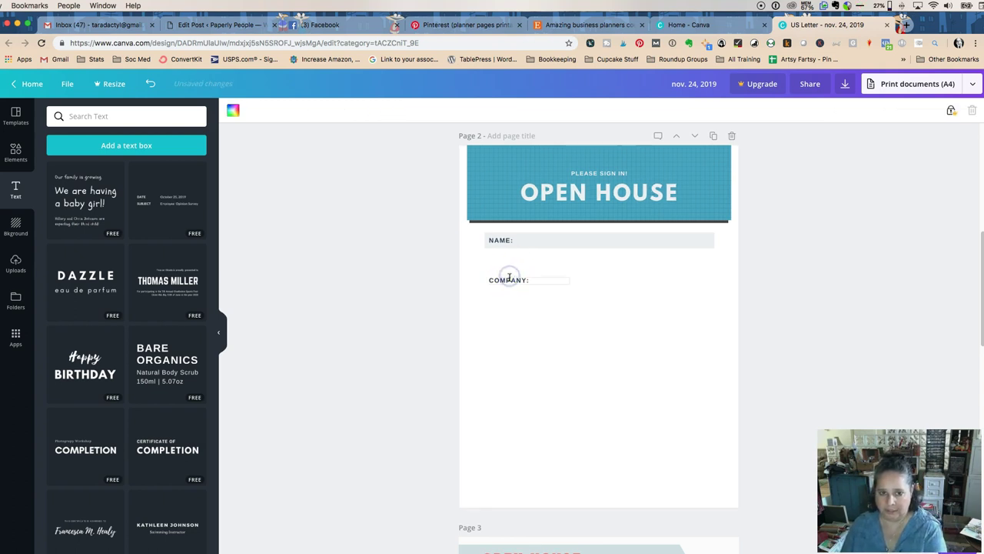
left_click(511, 280)
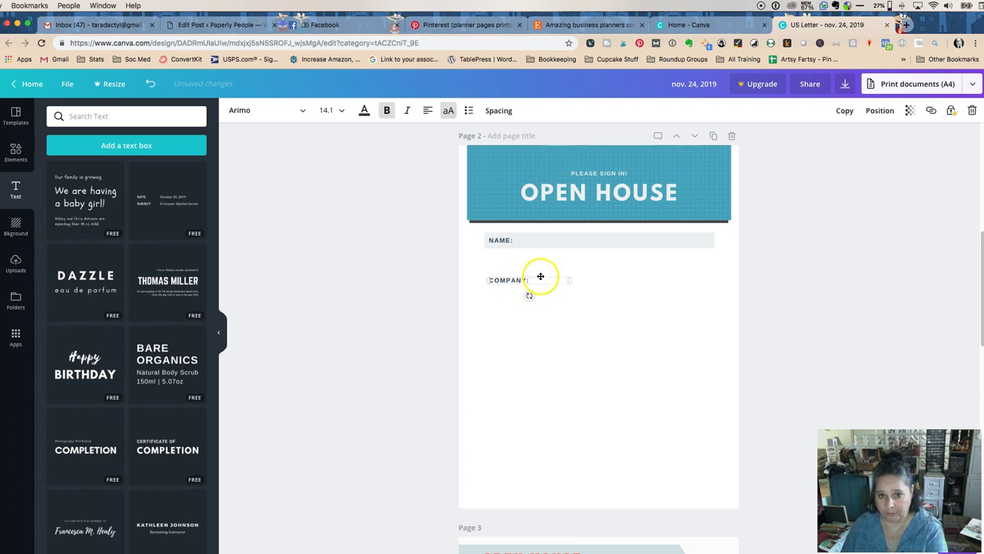
key("Delete")
left_click(541, 275)
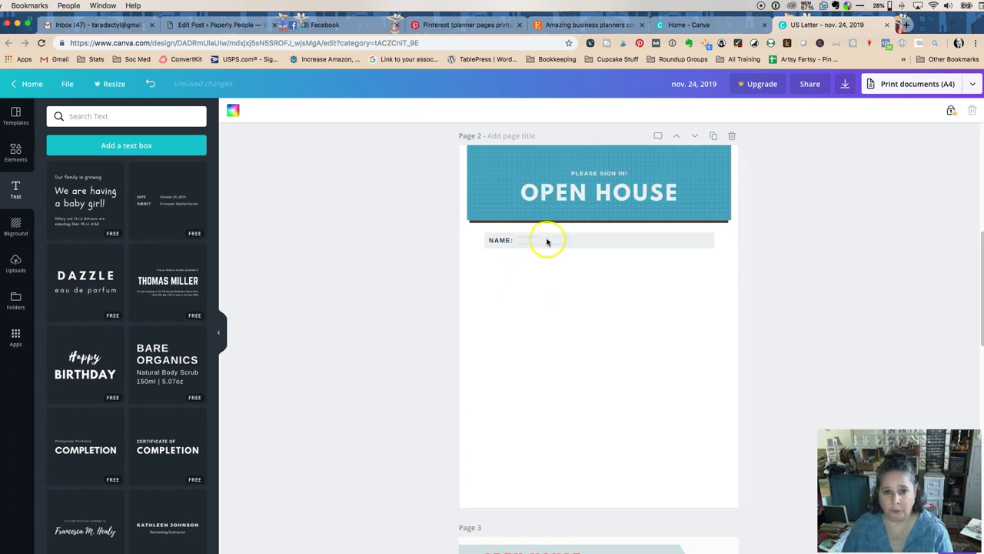
left_click(617, 246)
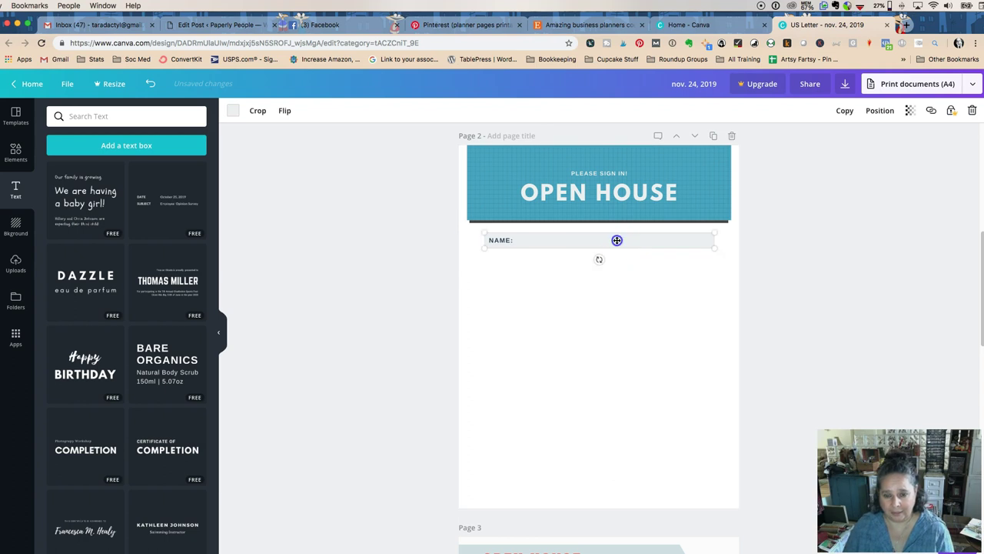
left_click_drag(617, 240, 617, 262)
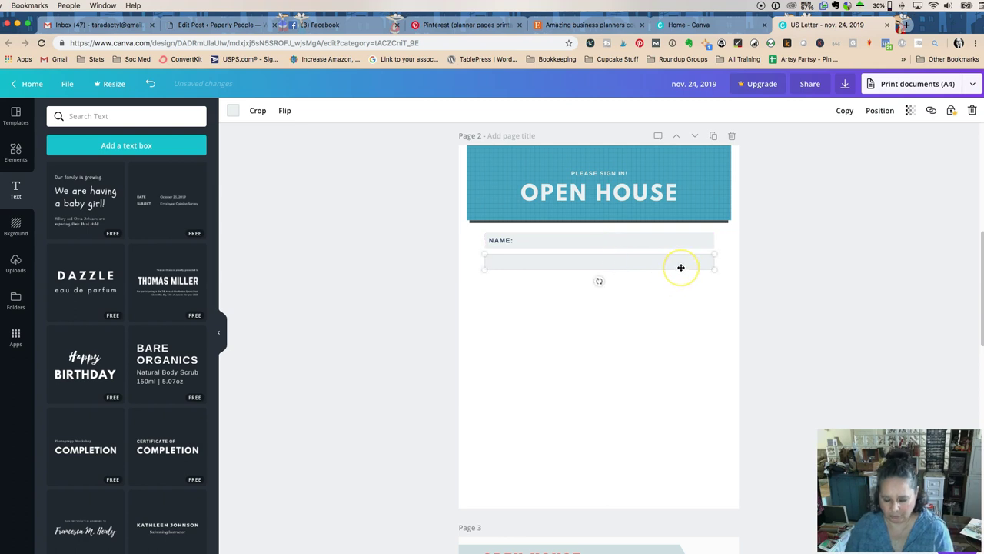
key("Delete")
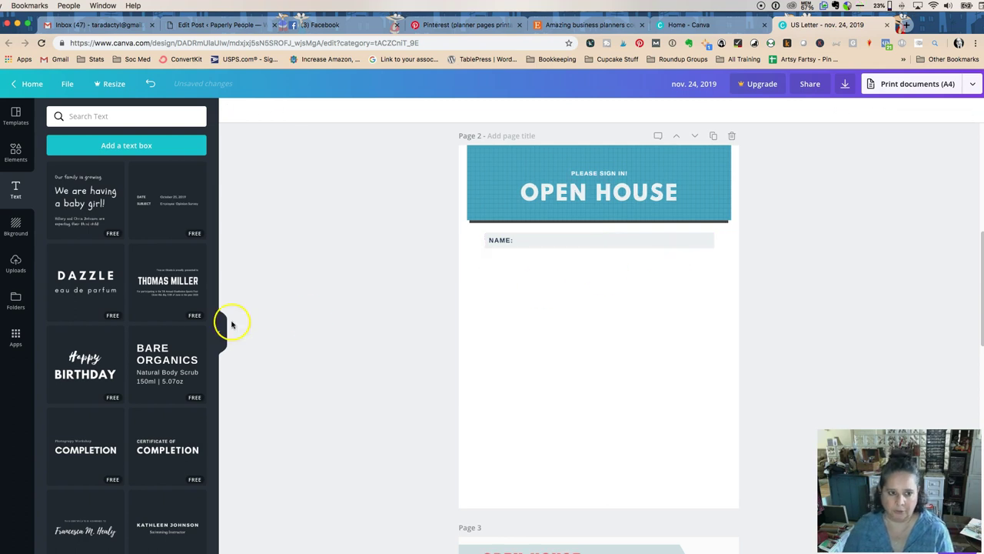
- Add a square shape below the "Name" row and reshape it into a thin bar as wide as the blue header
left_click(16, 150)
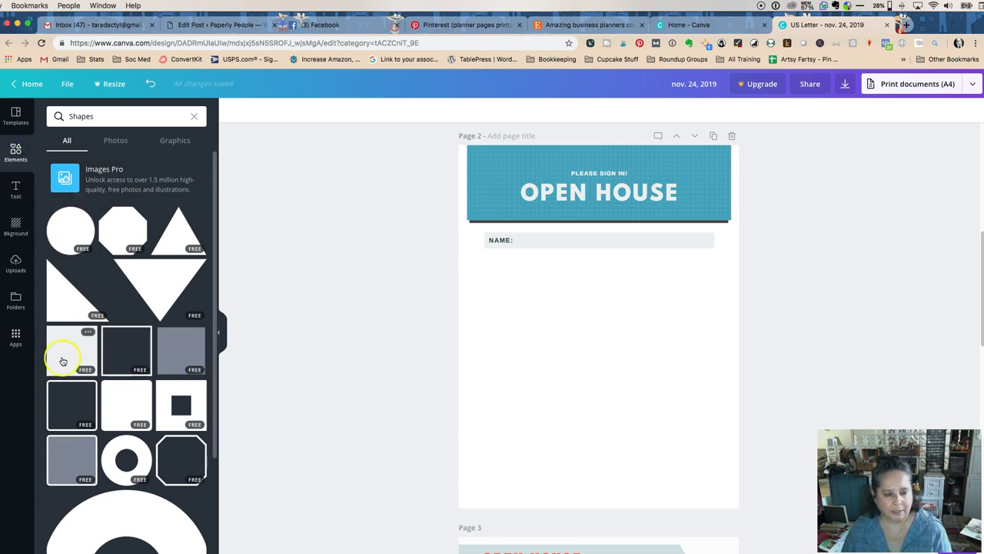
left_click(65, 353)
left_click_drag(540, 251, 521, 292)
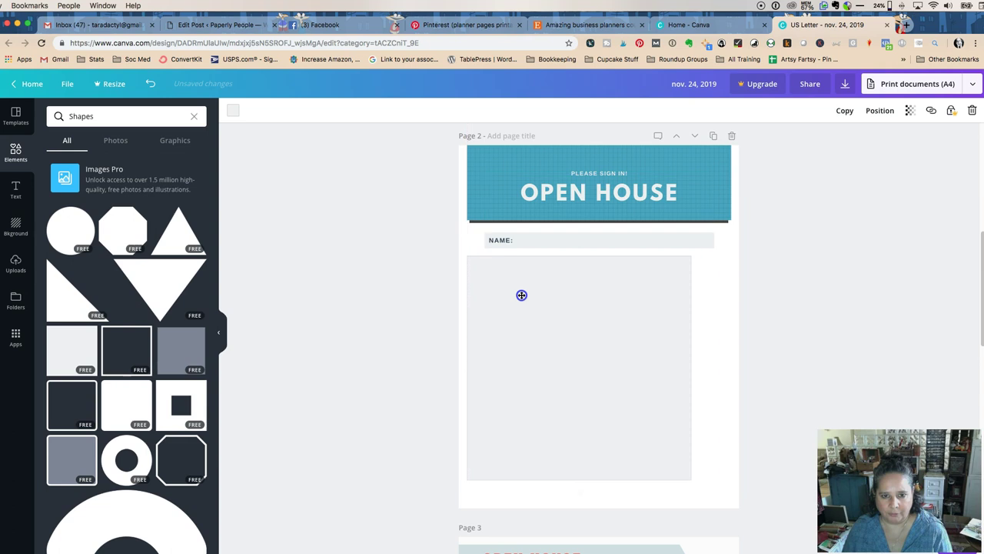
left_click_drag(693, 367, 730, 356)
left_click_drag(597, 479, 604, 268)
left_click(560, 345)
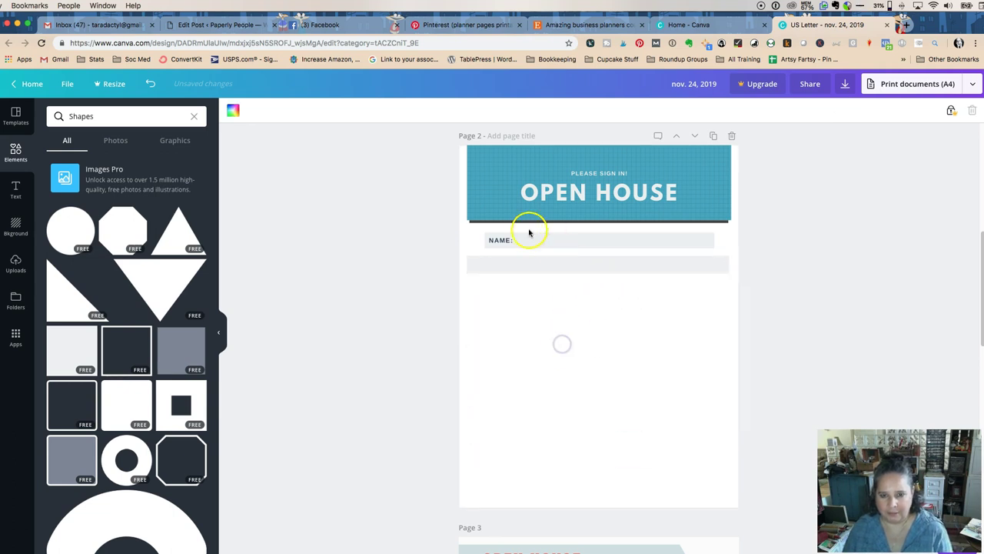
- Delete the original gray bar behind the "Name" label
left_click(500, 240)
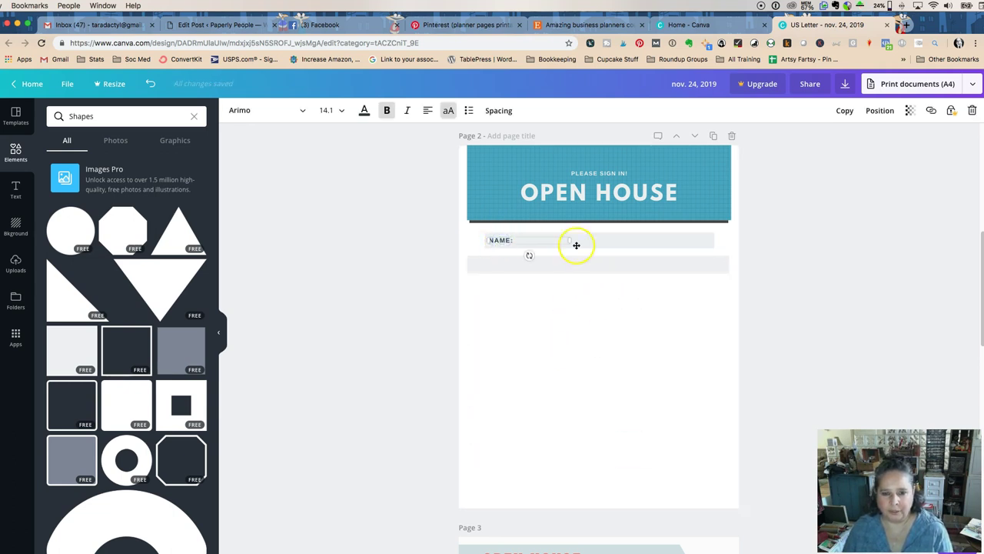
left_click(604, 243)
key("Delete")
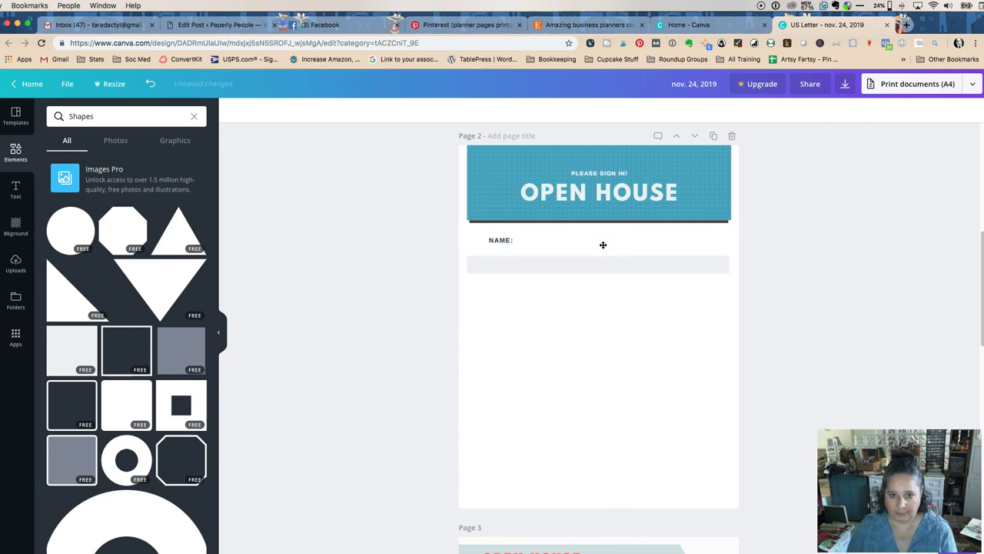
- Change the font of the "NAME:" label to League Spartan
left_click(497, 239)
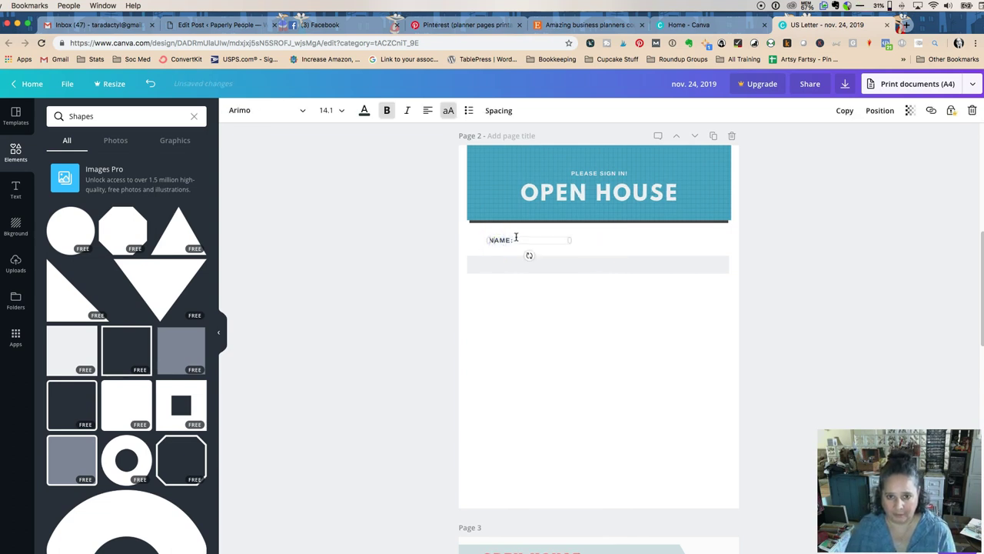
left_click(533, 193)
double_click(533, 193)
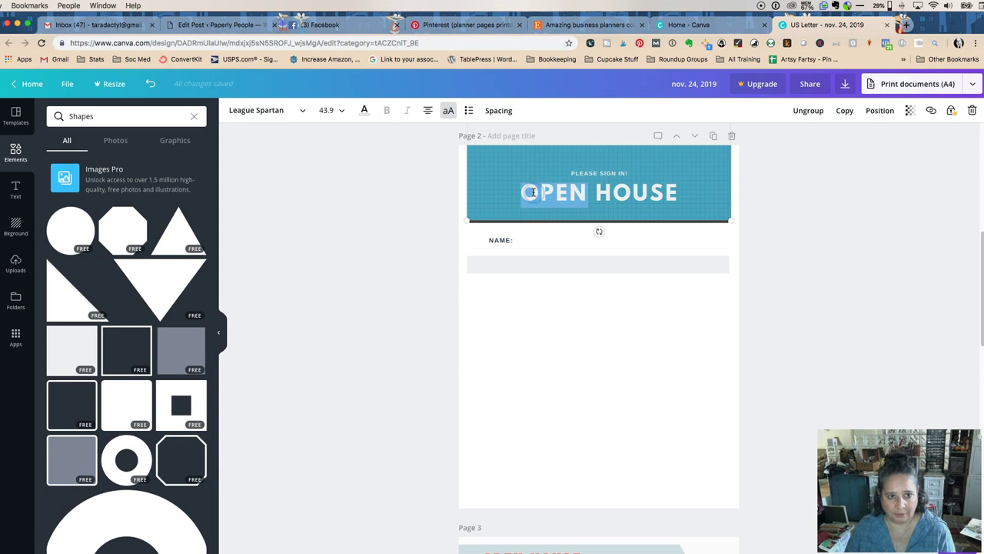
left_click(521, 236)
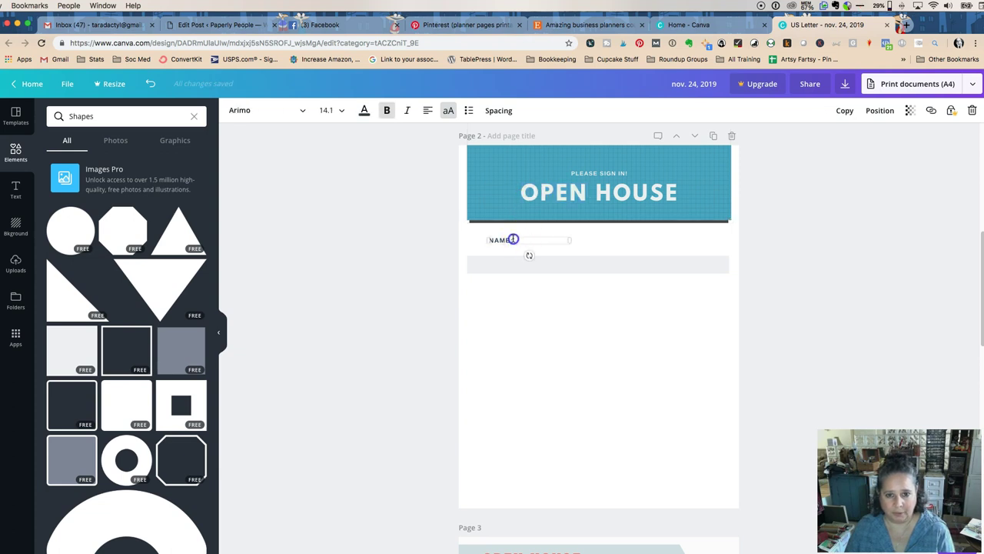
left_click(240, 110)
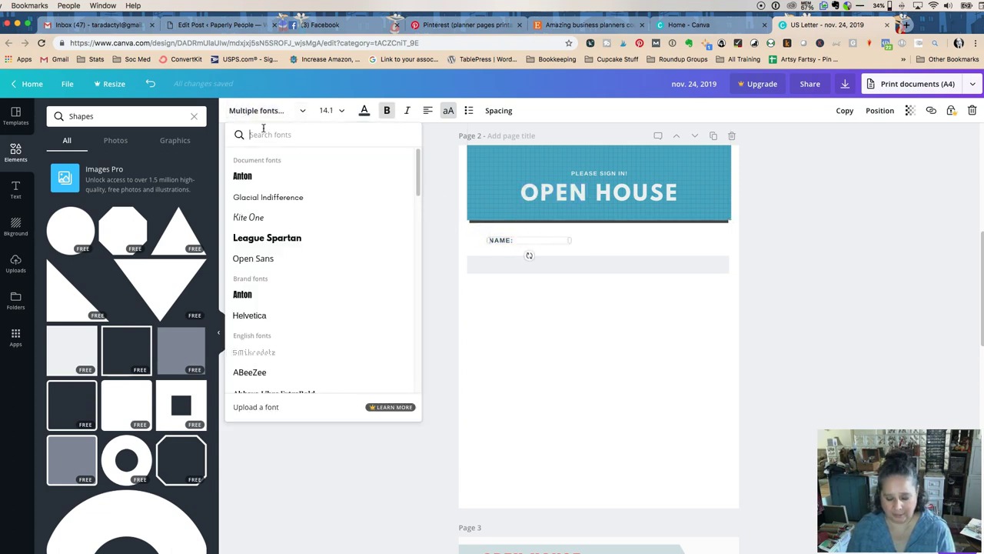
type("leag")
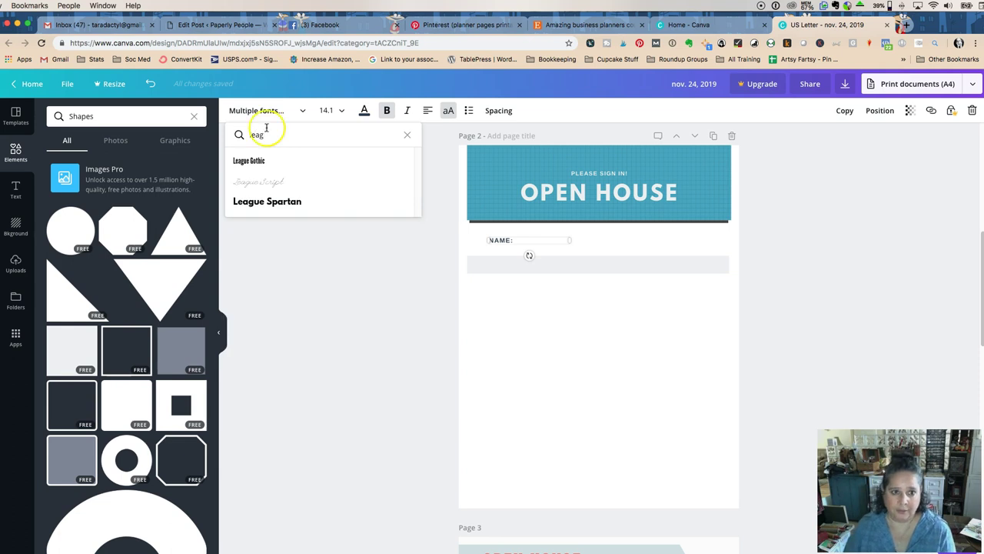
left_click(258, 201)
left_click(384, 218)
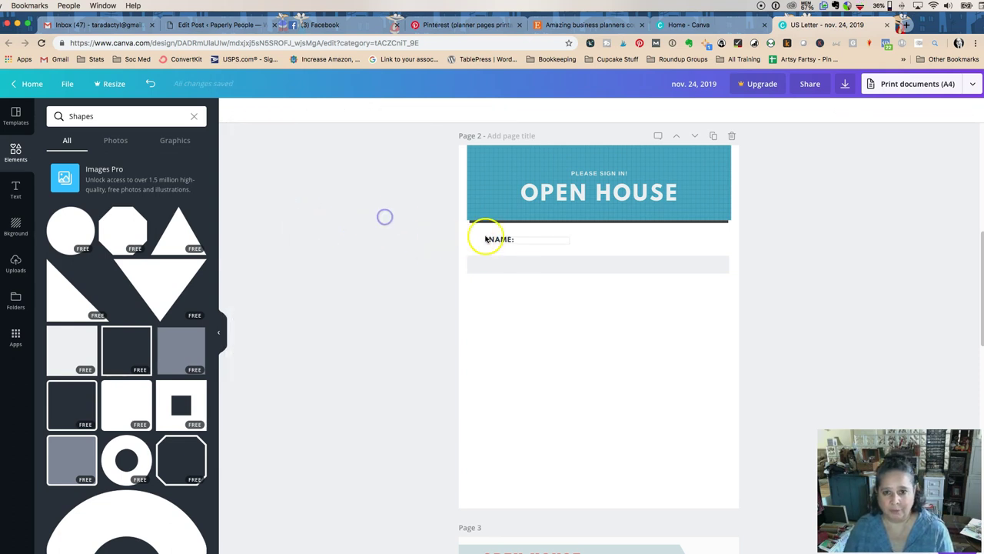
- Move the "NAME:" label under the header's left edge and add a copy beside it reading "PHONE:"
left_click_drag(516, 239, 499, 235)
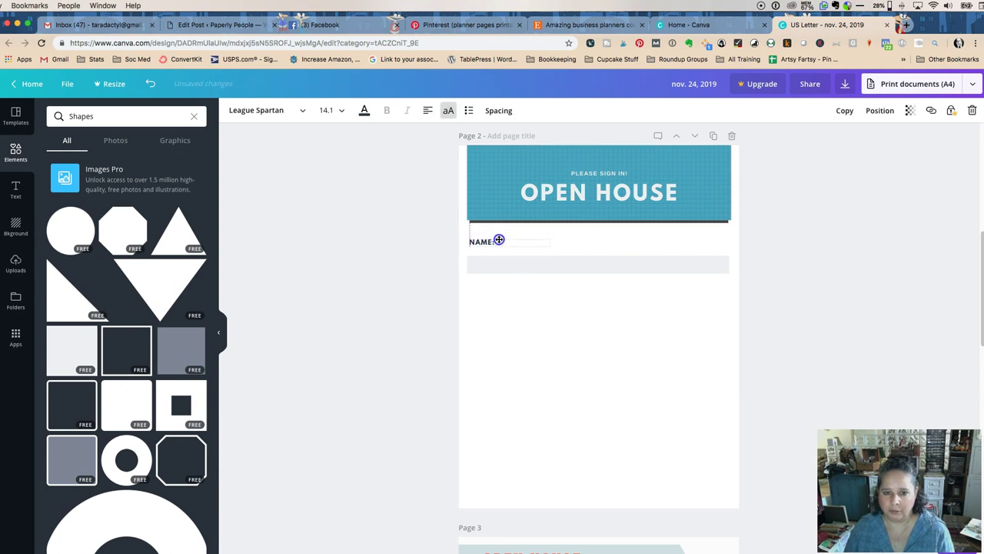
left_click_drag(499, 239, 577, 239)
double_click(554, 241)
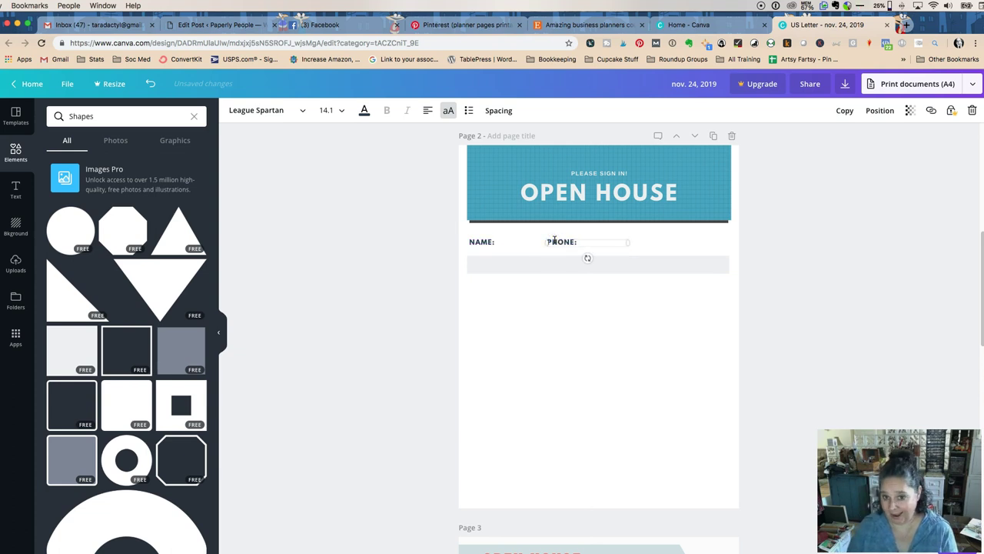
left_click(826, 272)
left_click(560, 241)
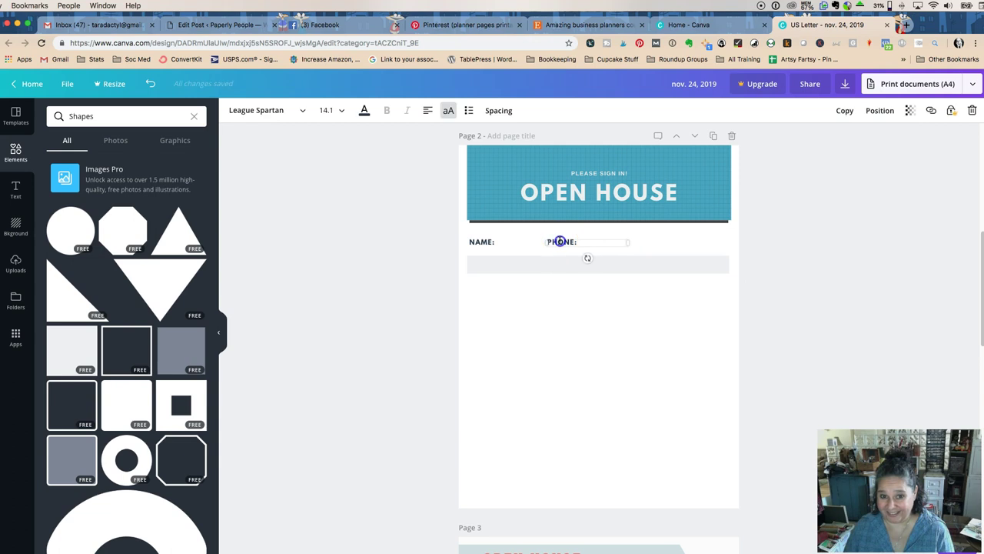
left_click(581, 241)
left_click(804, 261)
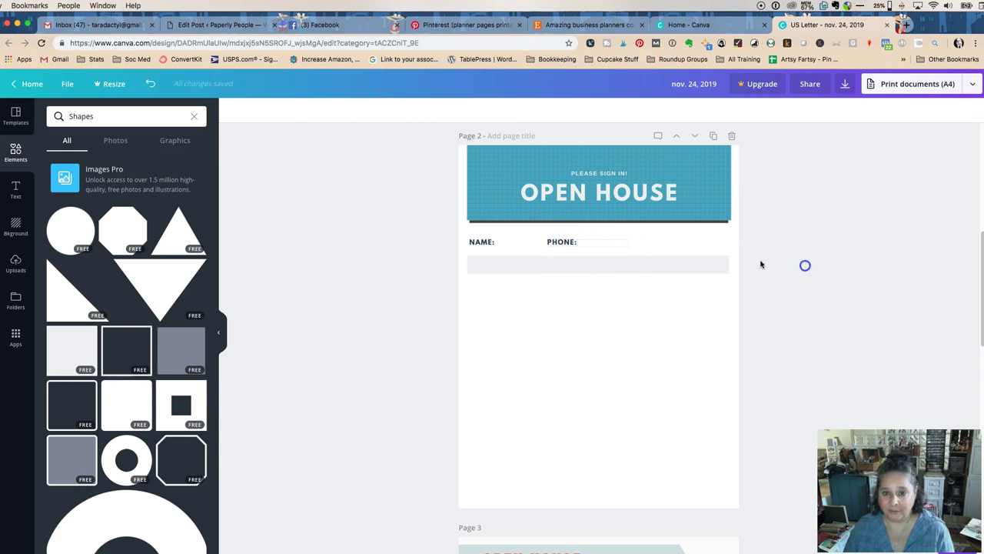
left_click(595, 240)
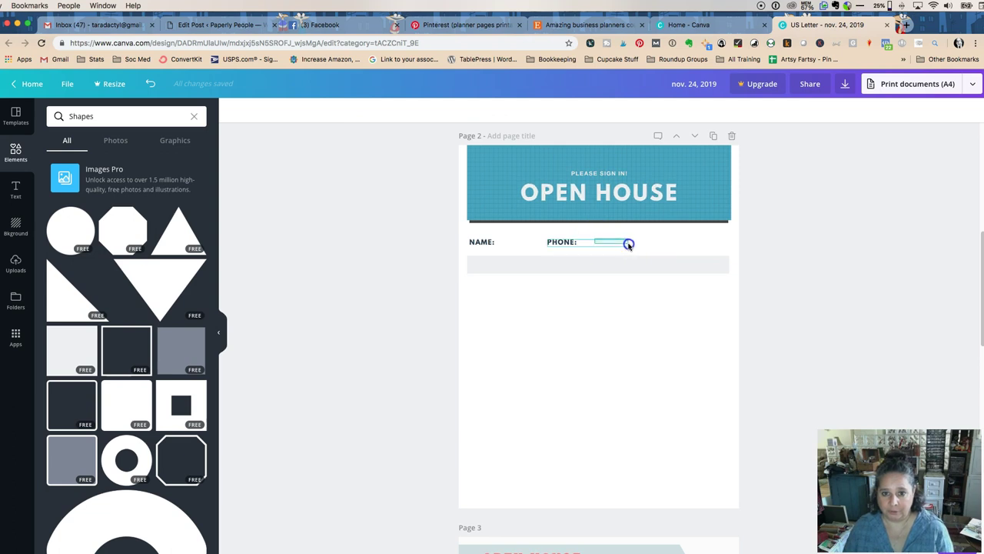
left_click(793, 269)
left_click(555, 240)
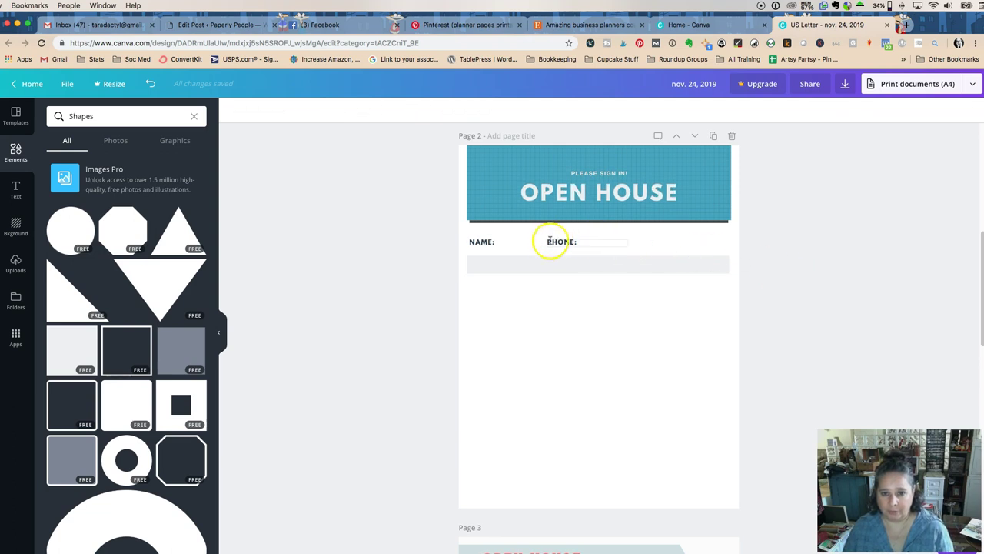
- Duplicate the "NAME:" label to the right of "PHONE:" and change the copy's text to "EMAIL"
left_click(530, 240)
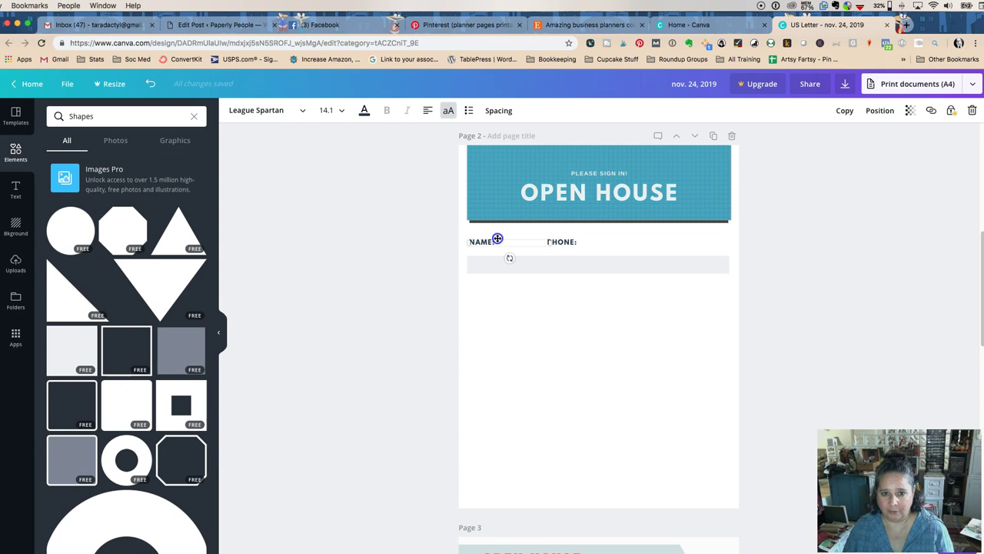
left_click_drag(497, 239, 671, 237)
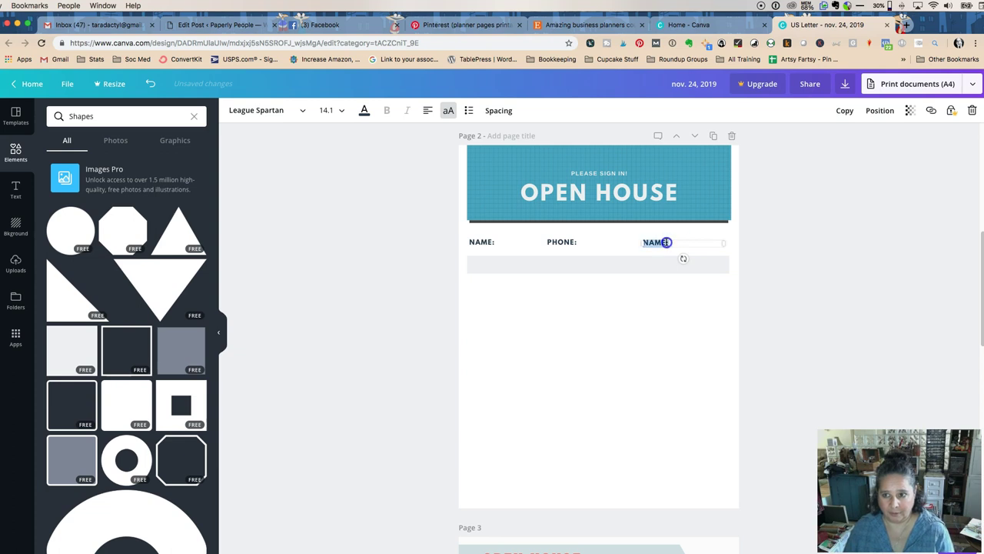
type("EMAIL")
left_click(854, 229)
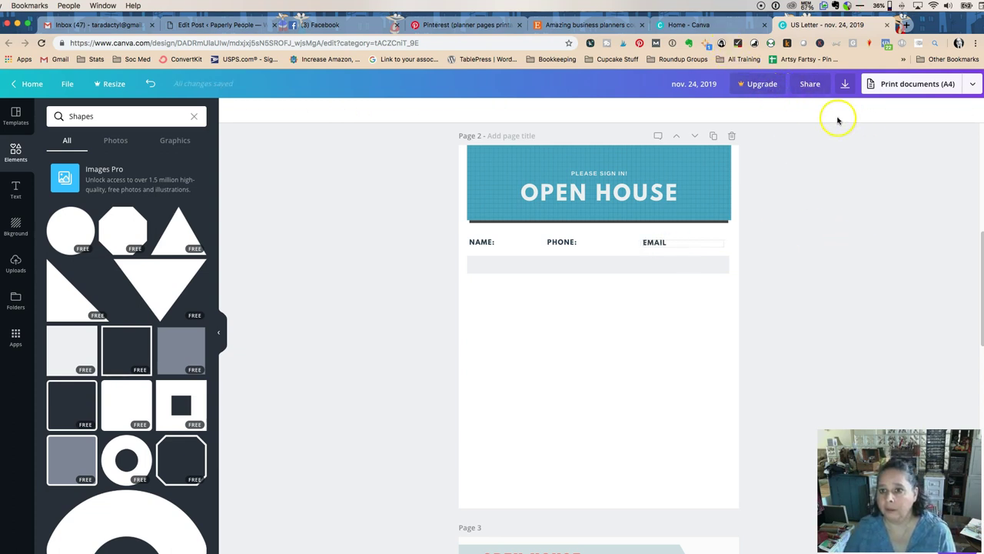
- Duplicate the gray entry bar directly below the original, leaving a narrow gap between them
left_click(599, 267)
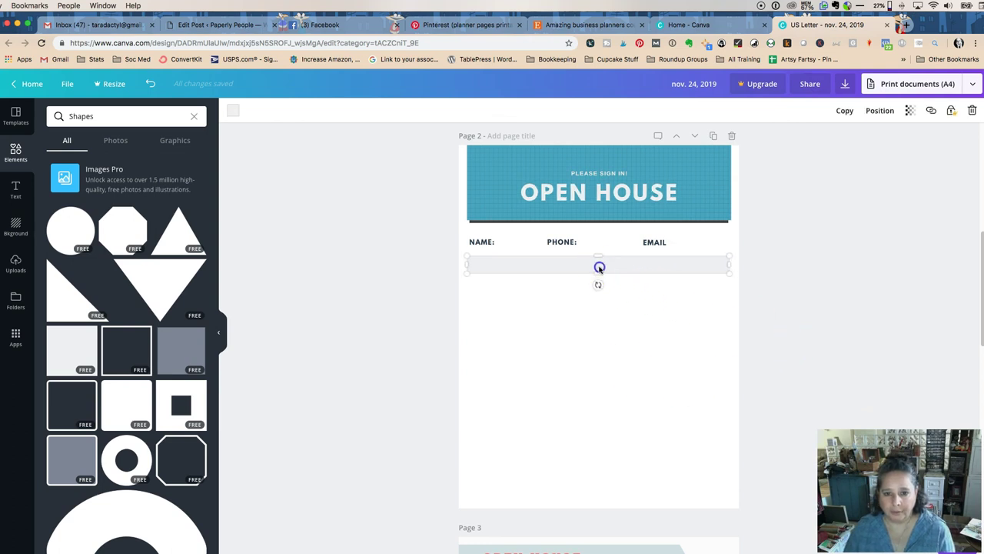
left_click_drag(599, 266, 599, 293)
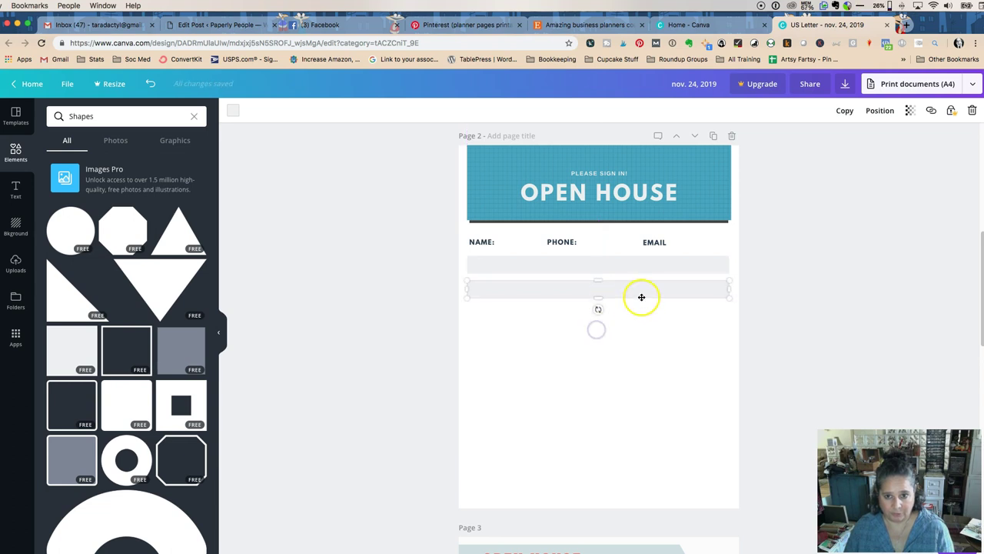
left_click(823, 332)
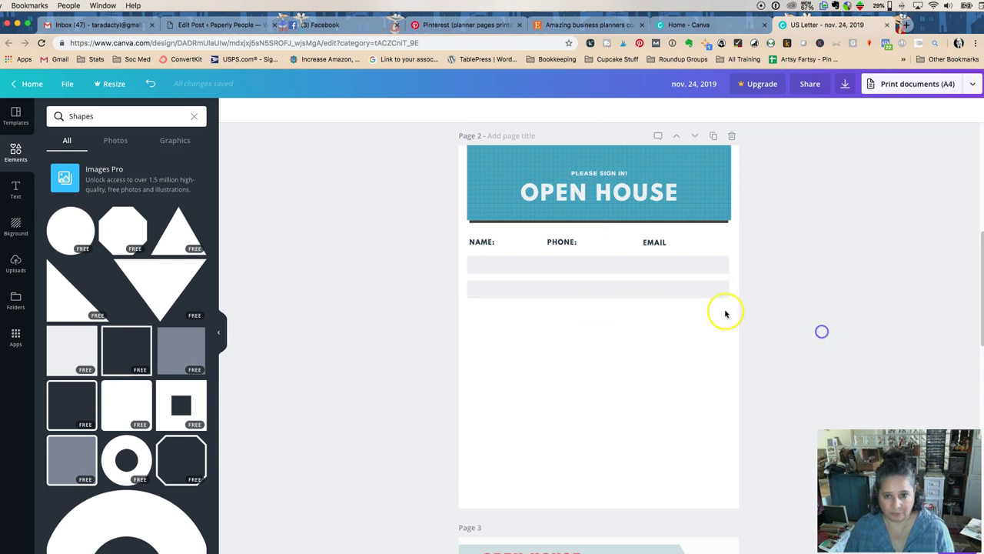
- Duplicate the pair of gray bars and the resulting four bars downward to make eight evenly spaced entry rows
left_click(664, 270)
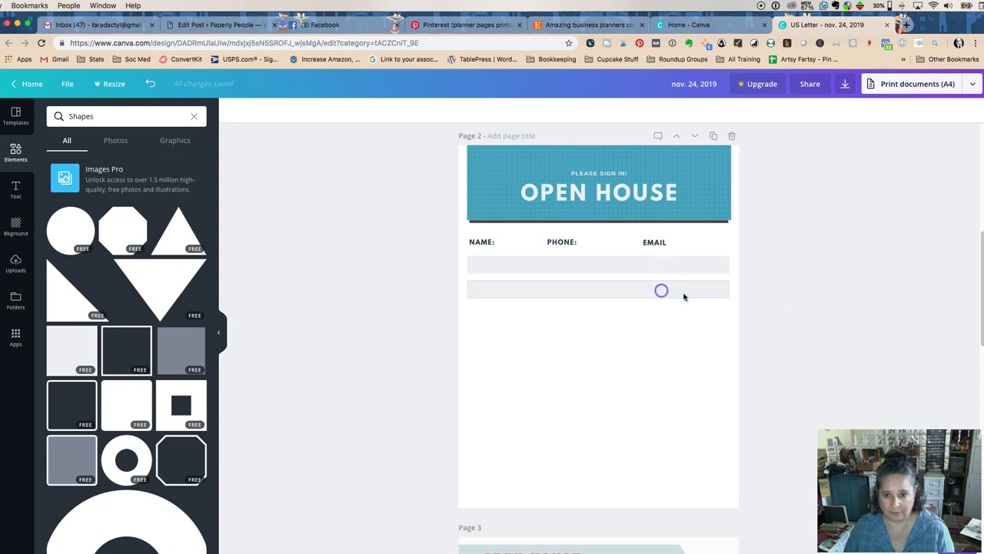
left_click_drag(769, 256, 689, 308)
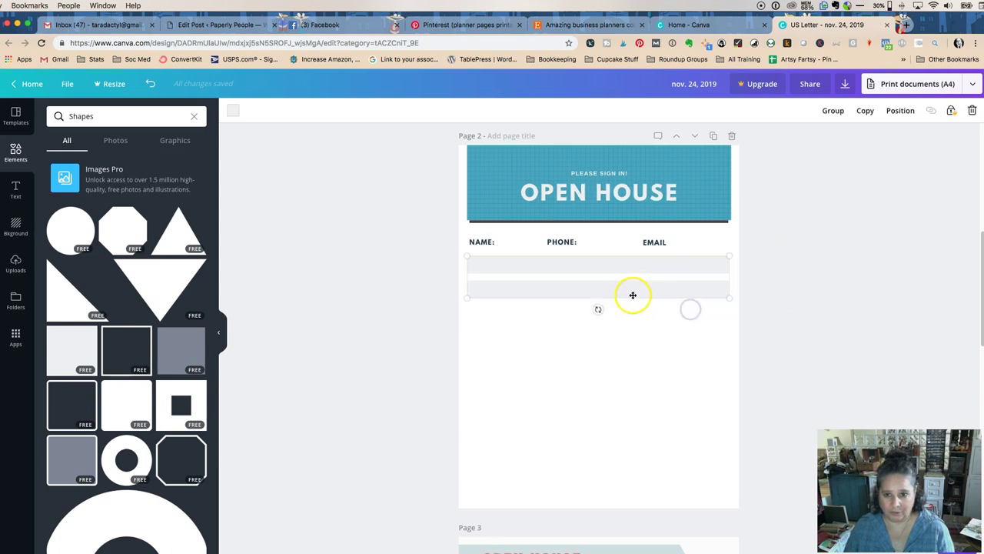
left_click_drag(633, 292, 633, 343)
left_click_drag(793, 261, 625, 433)
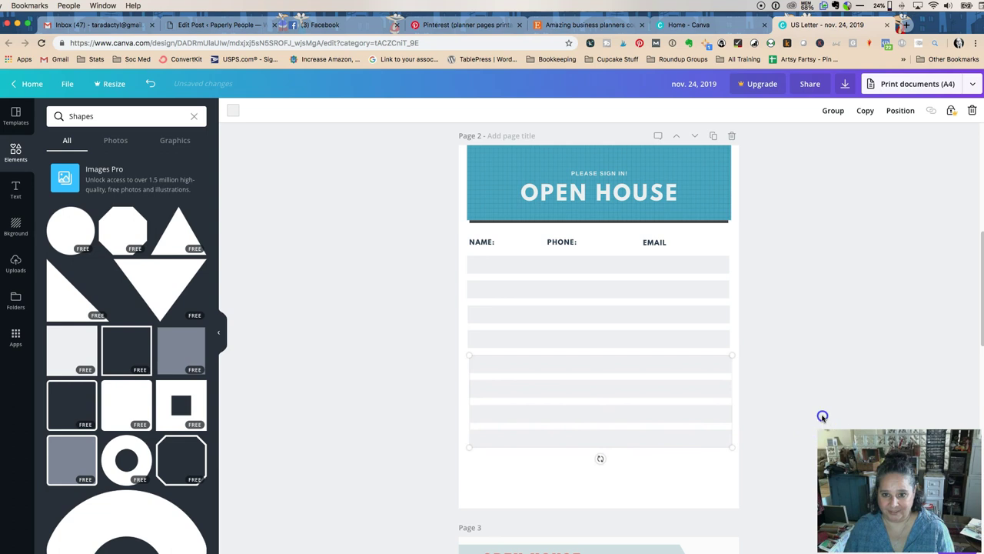
left_click(821, 416)
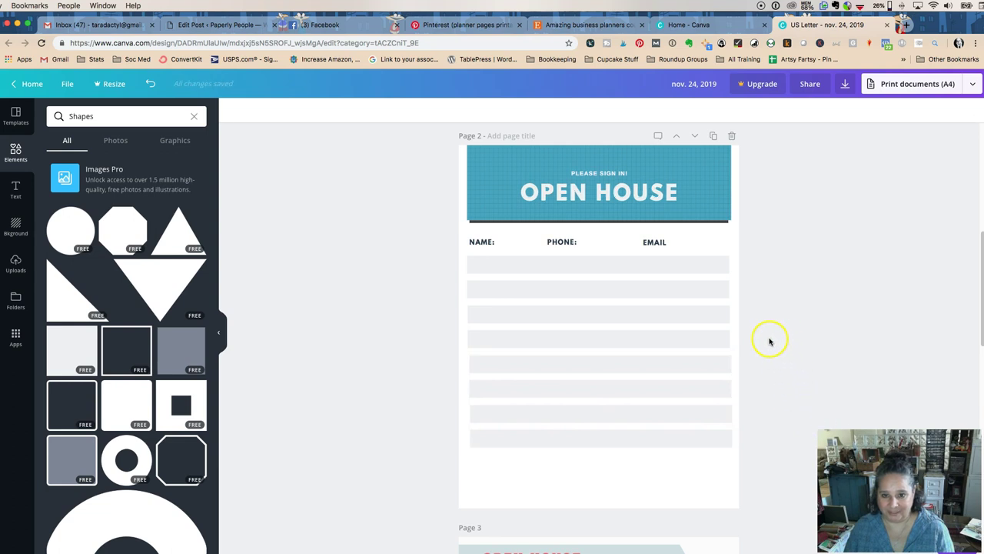
- Group the eight gray bars, align them to the page's left edge and shift them right beneath the "NAME:" label
left_click_drag(756, 273, 591, 454)
left_click(835, 110)
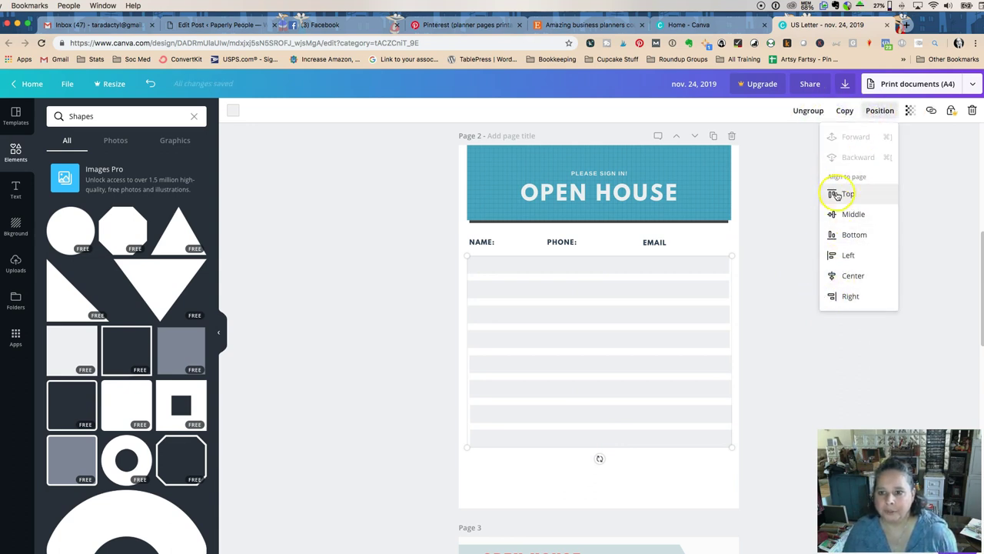
left_click(830, 255)
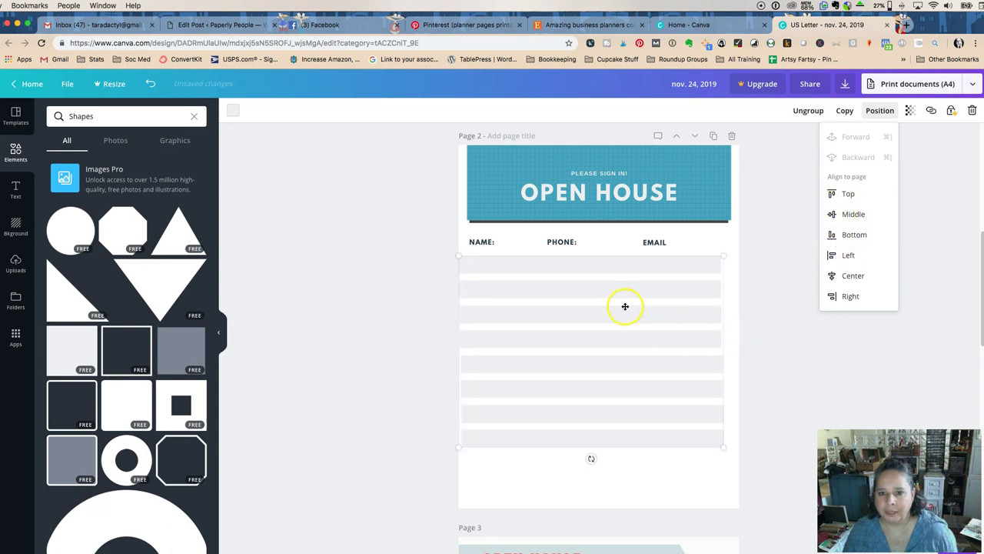
left_click_drag(620, 290, 629, 291)
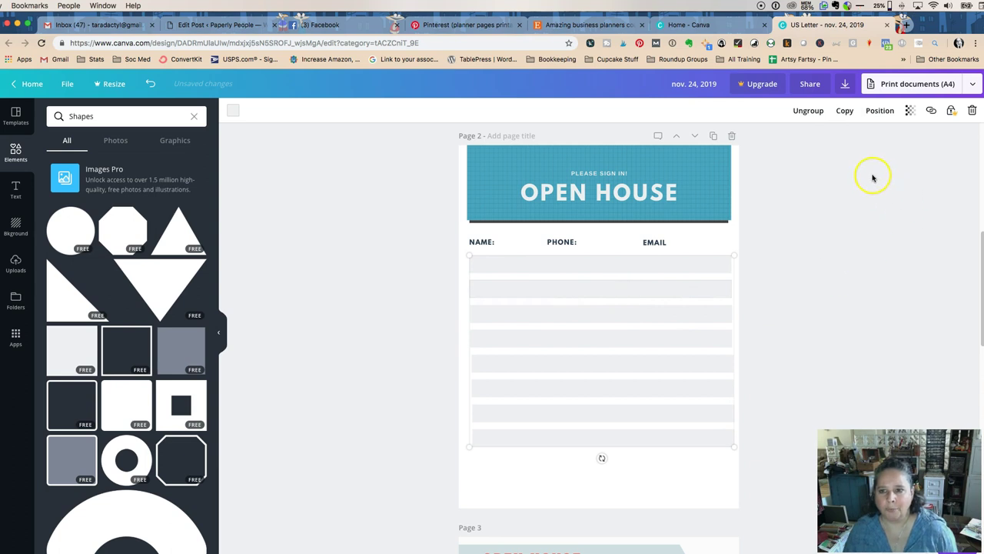
left_click(835, 238)
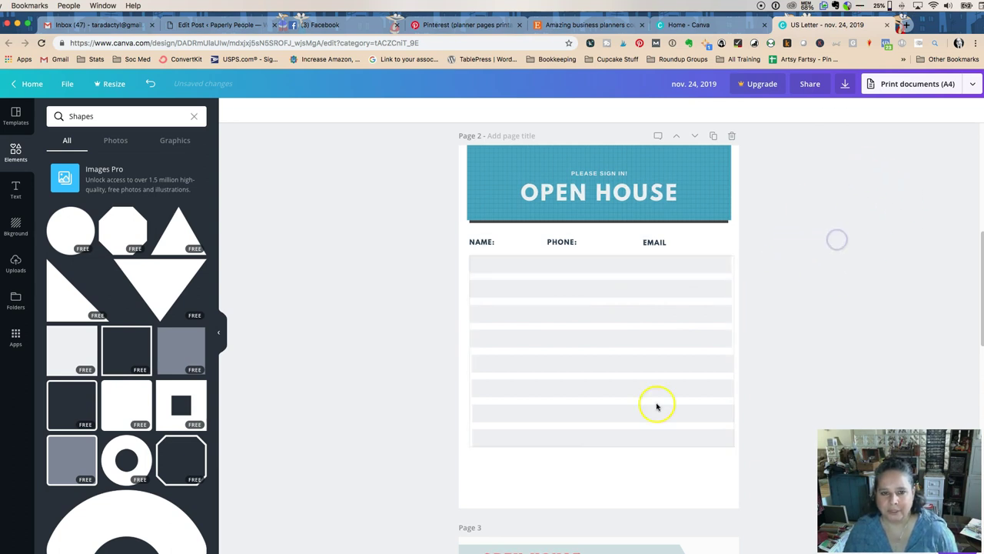
left_click(549, 438)
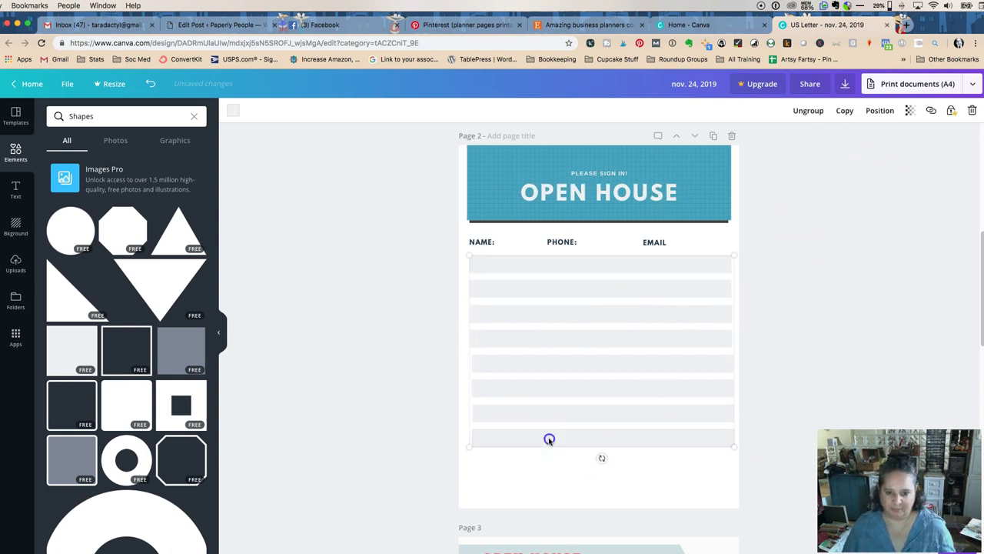
left_click_drag(549, 443, 551, 467)
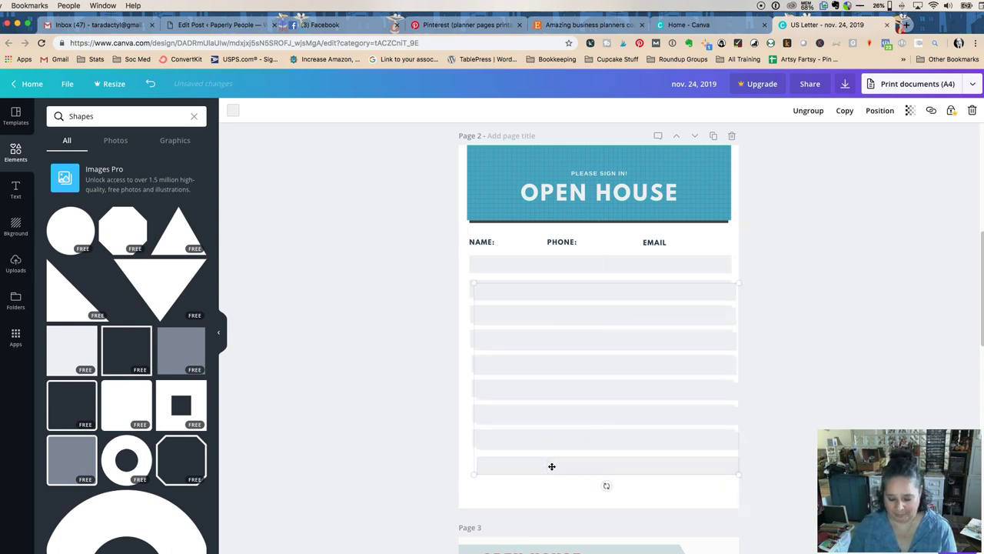
key("super+z")
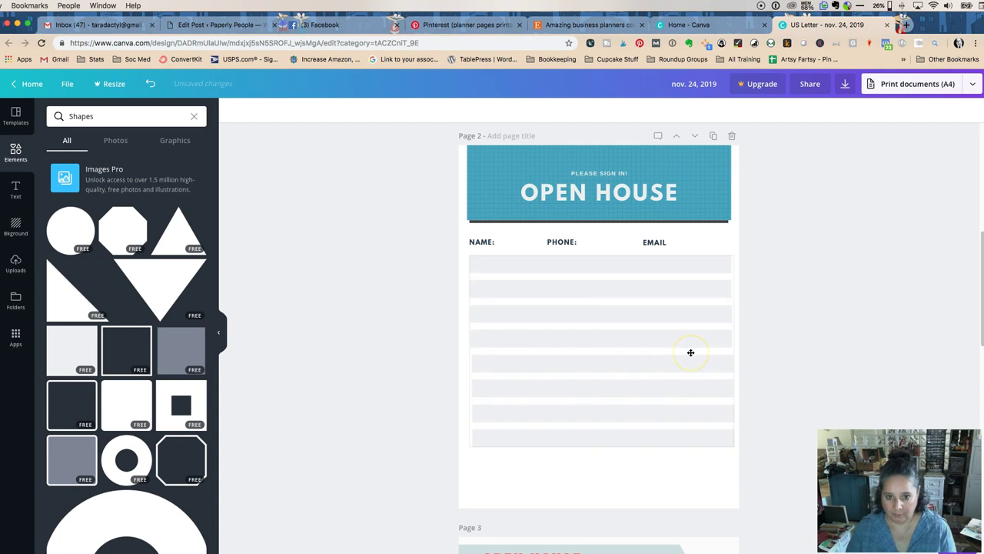
- Ungroup the eight gray entry bars into separate shapes
left_click(580, 435)
left_click(776, 402)
left_click(649, 435)
left_click(771, 398)
left_click(661, 406)
right_click(661, 406)
left_click(639, 330)
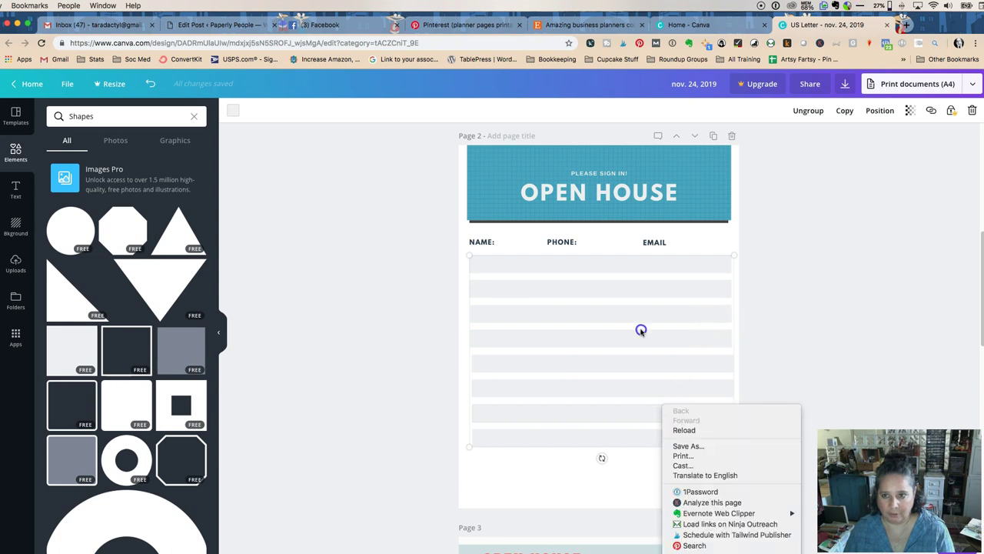
left_click(806, 111)
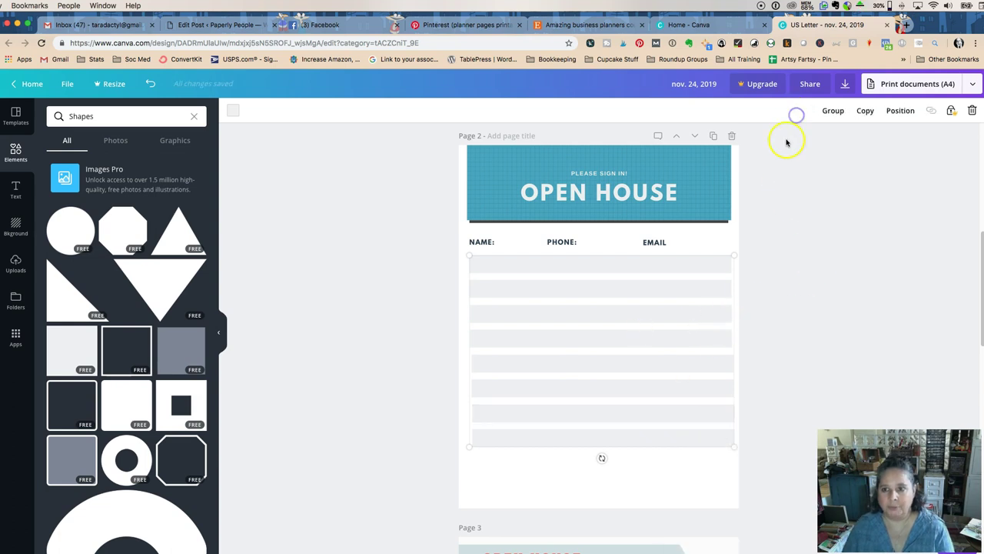
left_click(544, 368)
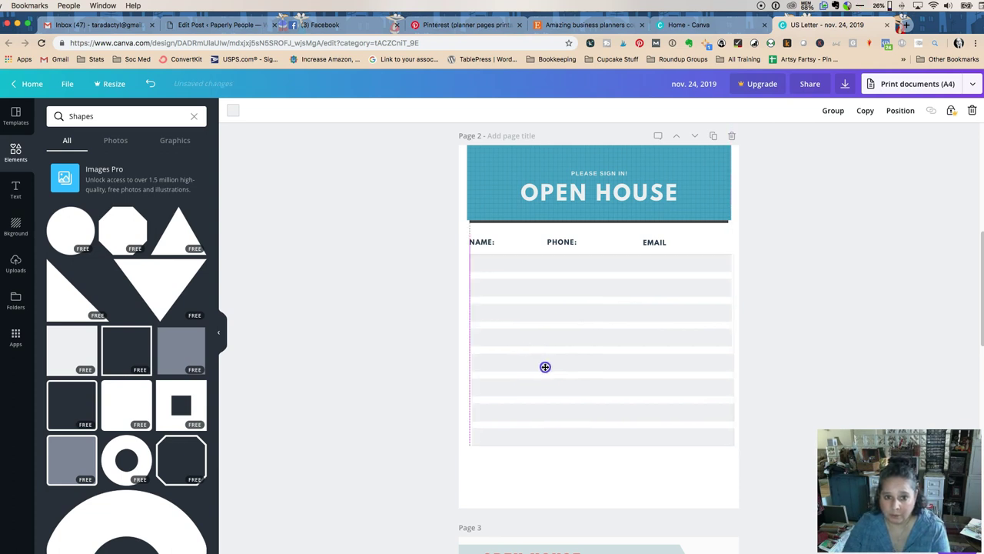
left_click(799, 297)
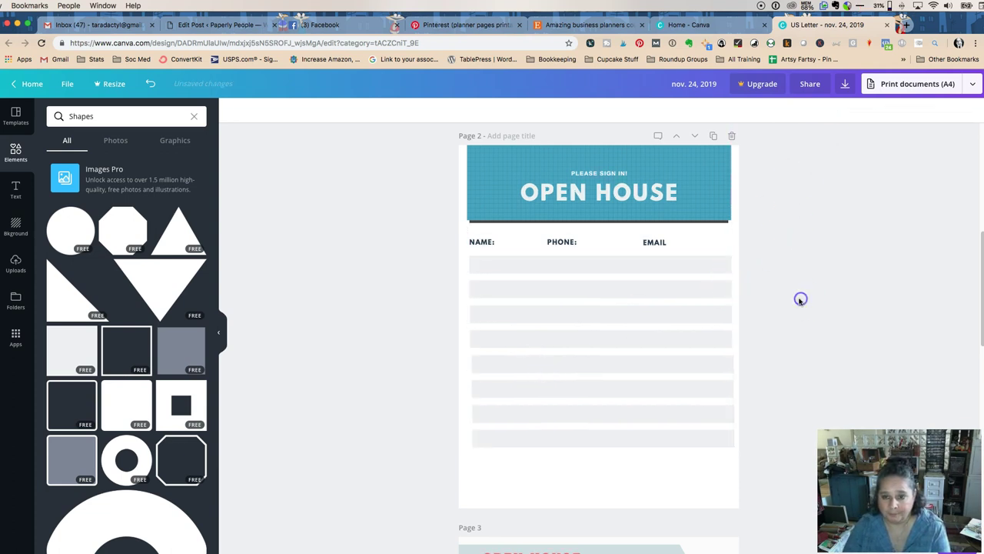
- Shift the lower gray entry bars on page 2 left so their edges line up with the bars above
left_click(542, 339)
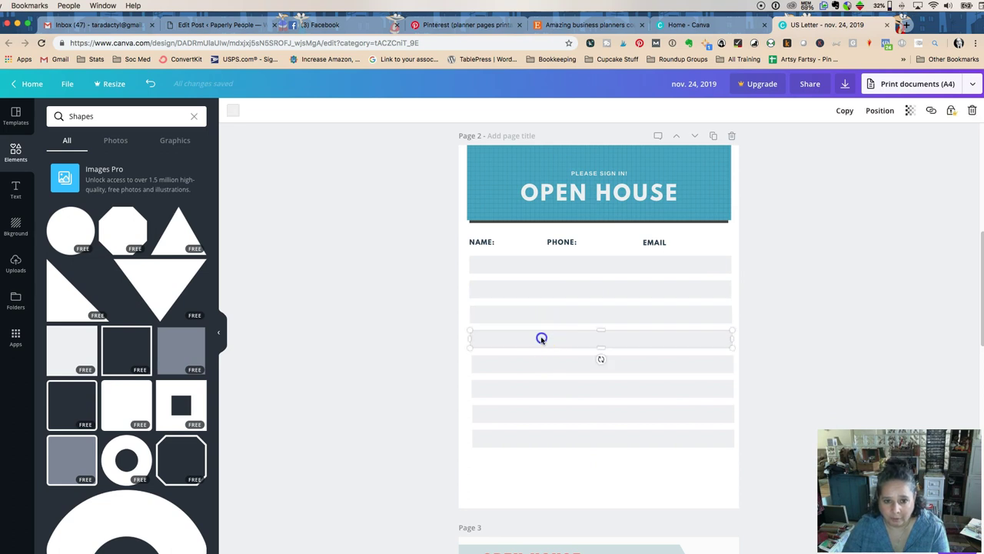
left_click_drag(541, 338, 532, 363)
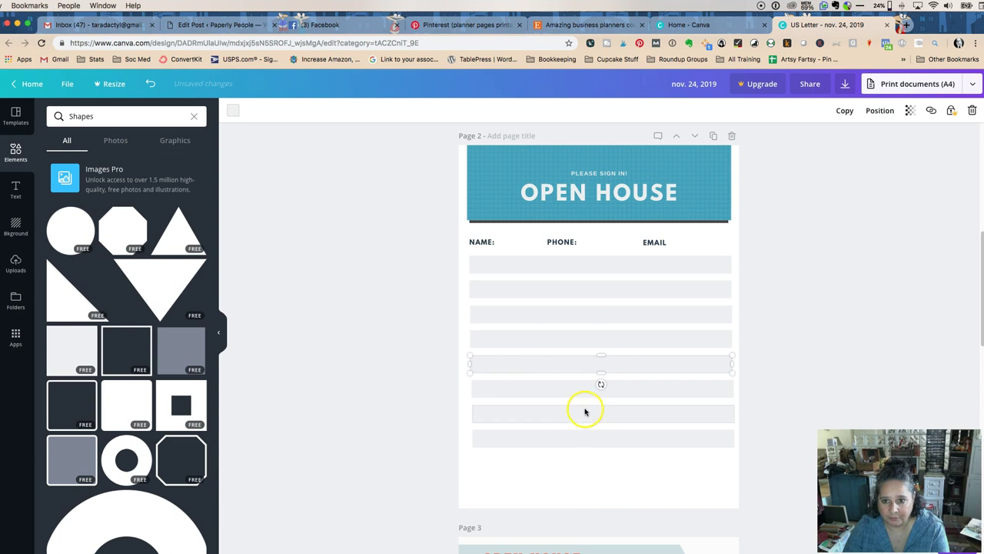
left_click(681, 391)
left_click_drag(679, 389, 690, 416)
left_click(839, 404)
left_click(694, 417)
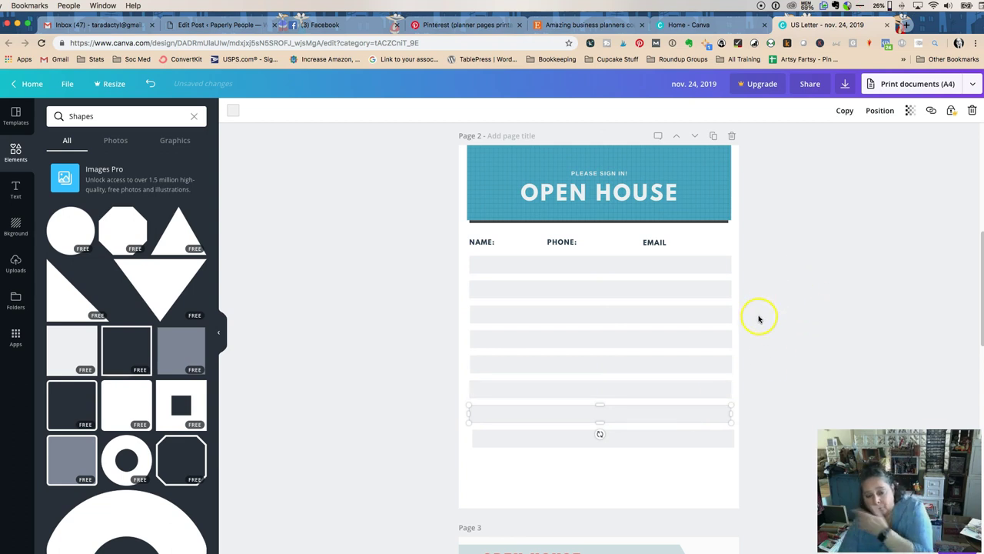
left_click(661, 441)
left_click_drag(659, 441, 651, 442)
left_click(740, 426)
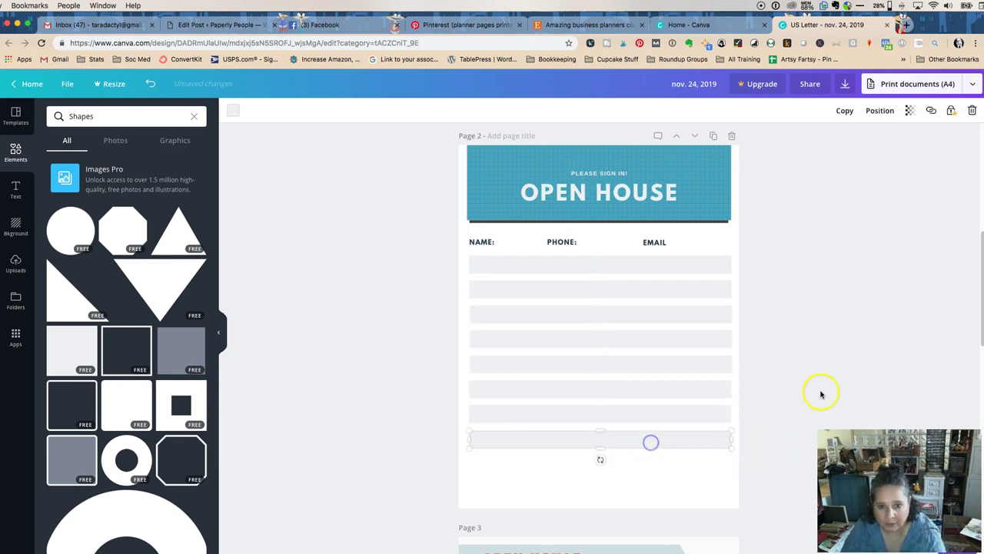
left_click(820, 390)
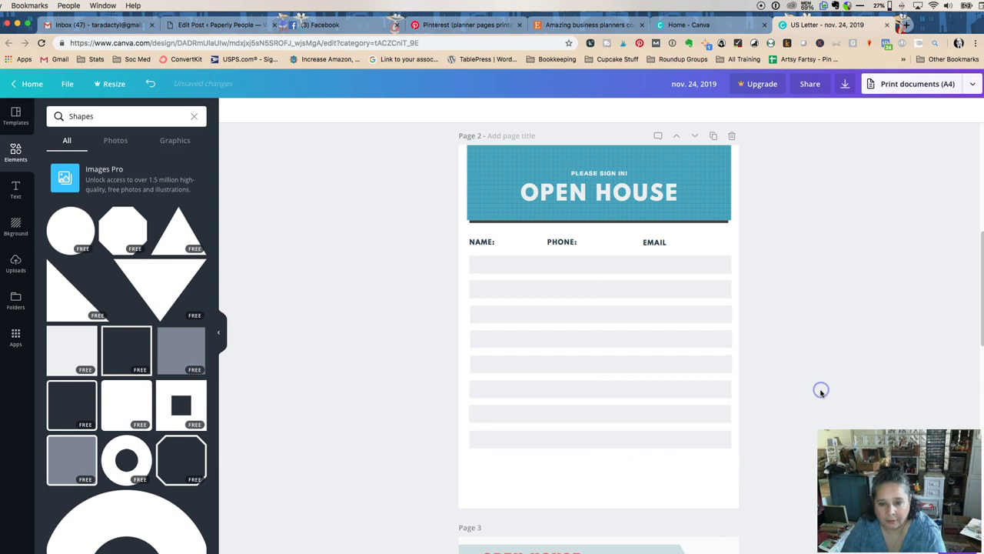
- Add two more evenly spaced gray entry bars below the existing eight, reaching the foot of page 2
left_click(647, 442)
left_click_drag(648, 442, 665, 492)
left_click(779, 398)
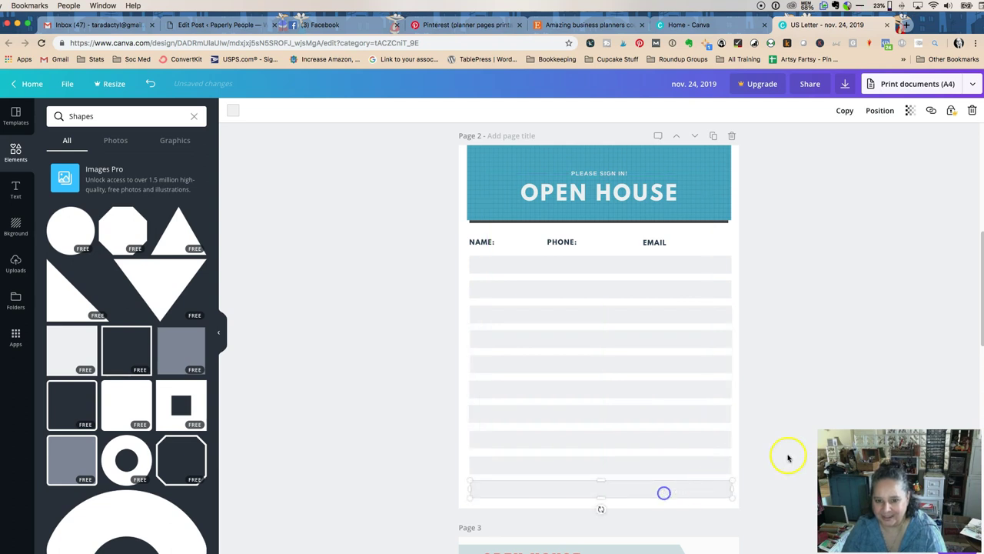
left_click(842, 377)
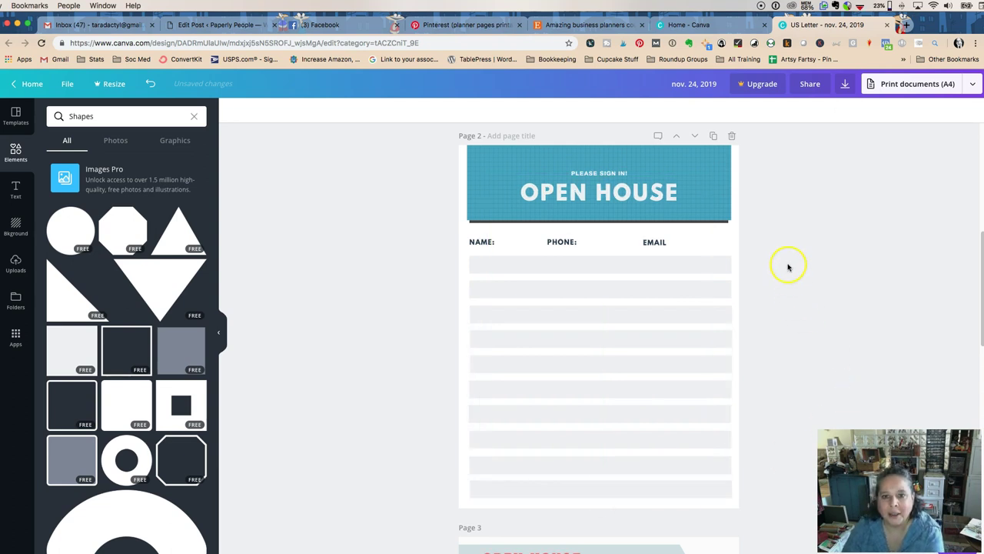
- Try orange, pink, purple and light blue fills on the page 2 header banner
left_click(727, 218)
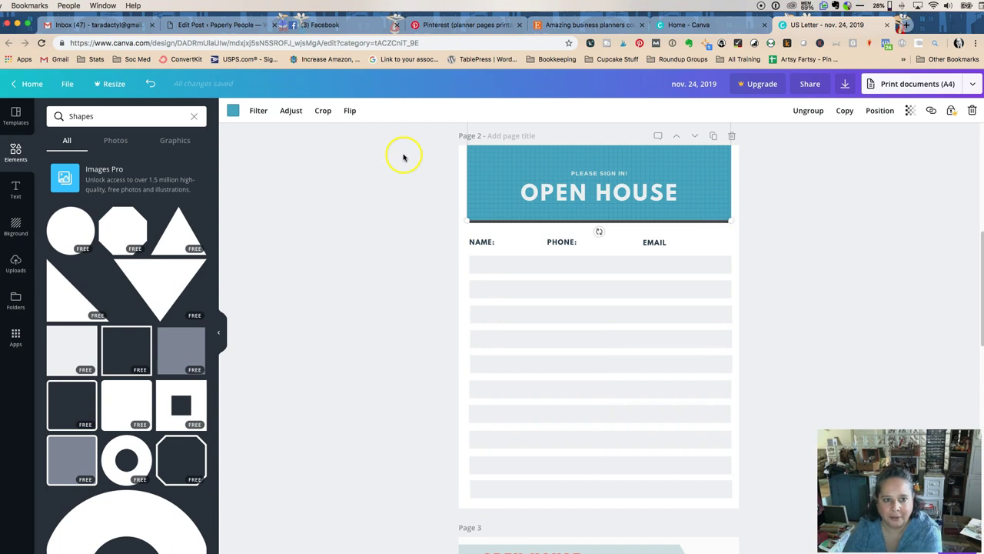
left_click(233, 110)
scroll(296, 193, "down", 2)
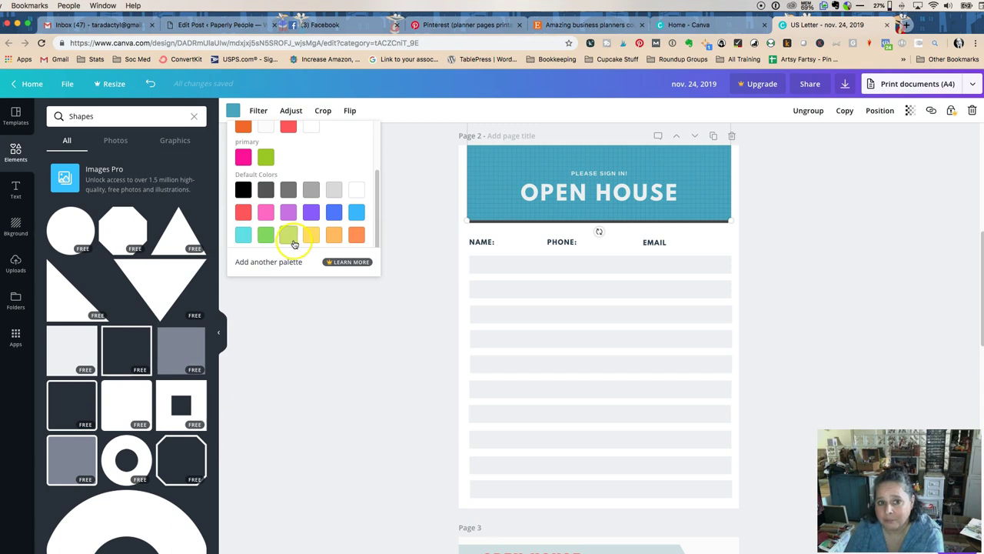
left_click(334, 234)
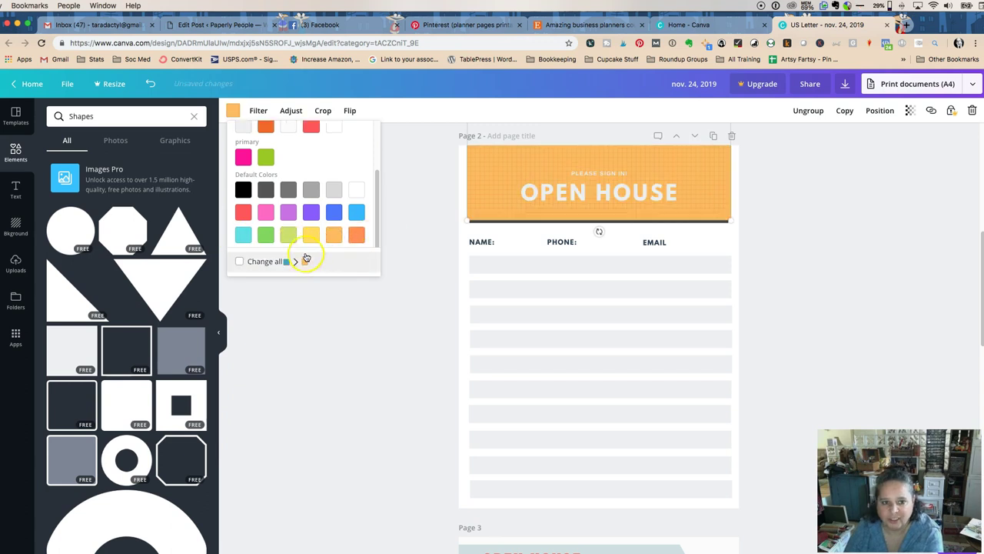
left_click(265, 212)
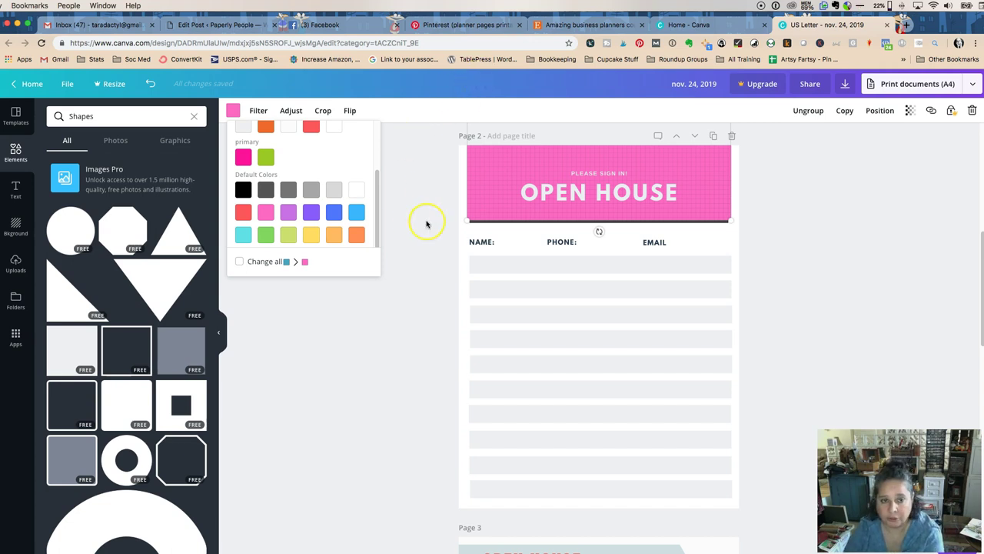
scroll(424, 220, "up", 2)
scroll(426, 223, "down", 1)
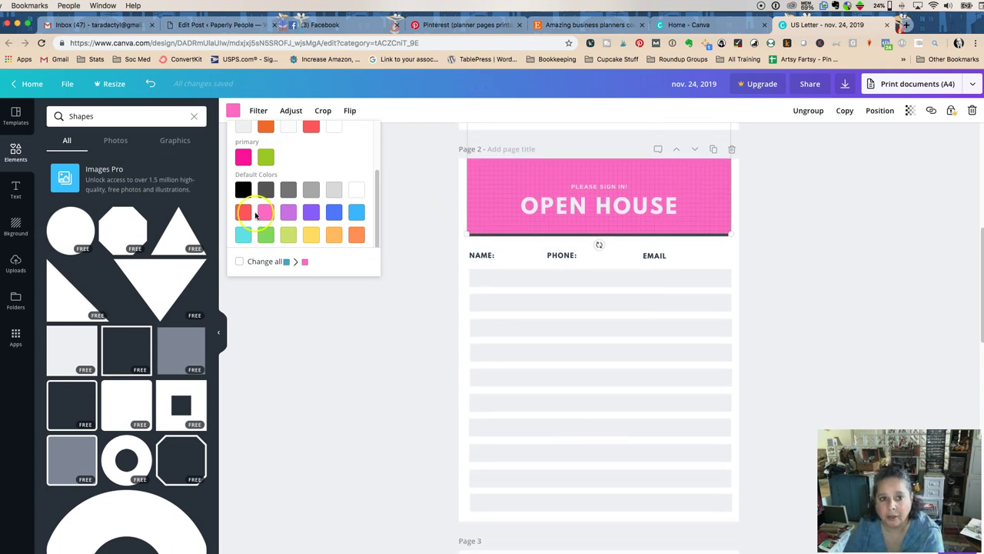
left_click(311, 216)
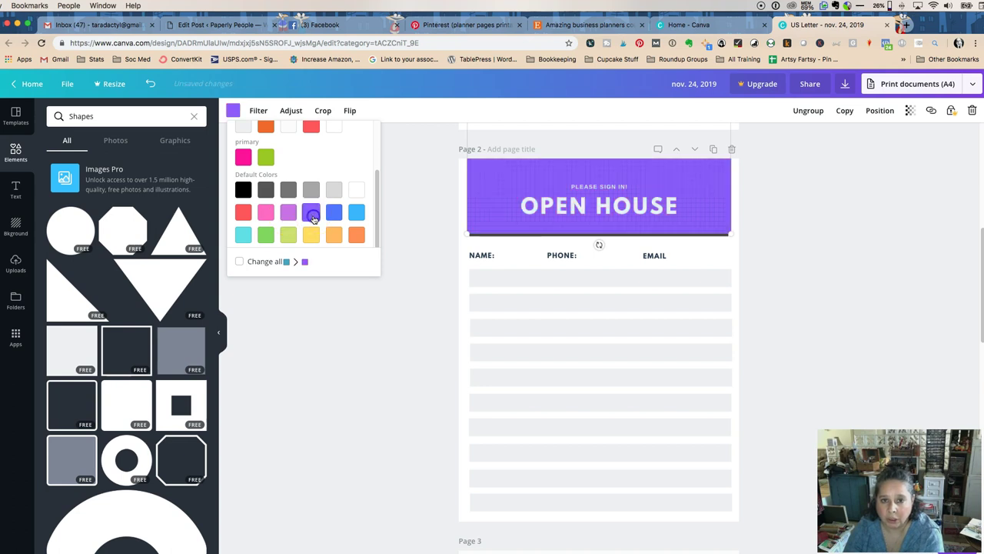
left_click(336, 218)
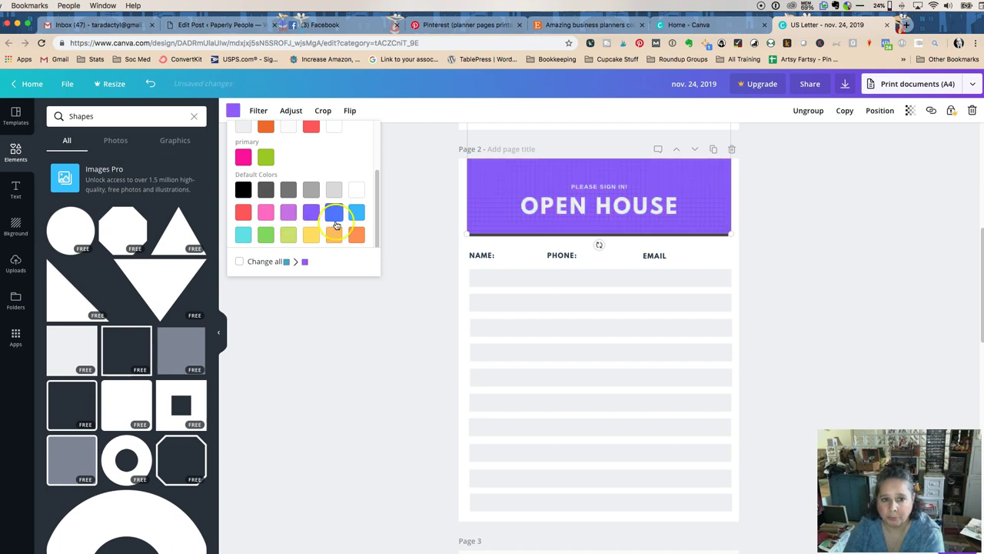
left_click(356, 216)
scroll(432, 231, "down", 8)
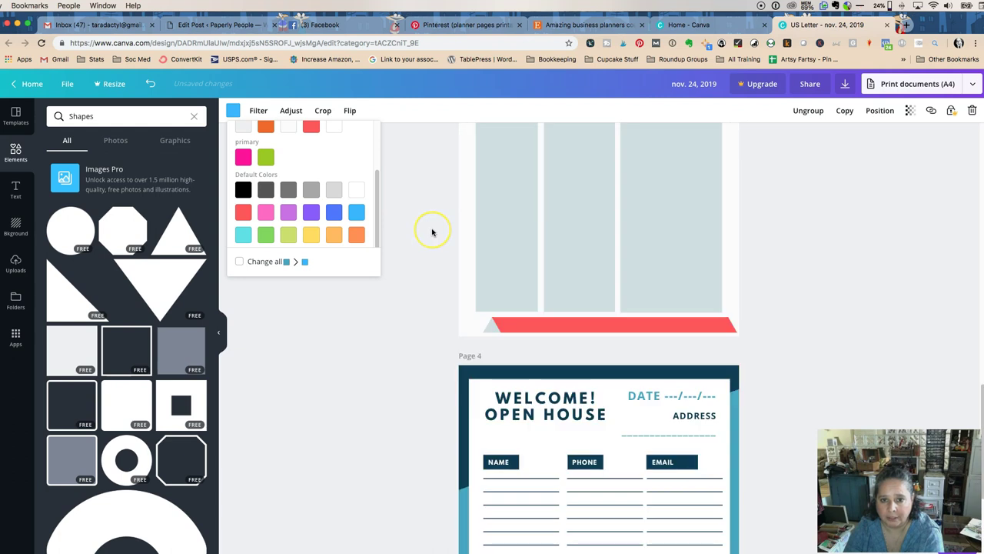
scroll(433, 231, "up", 8)
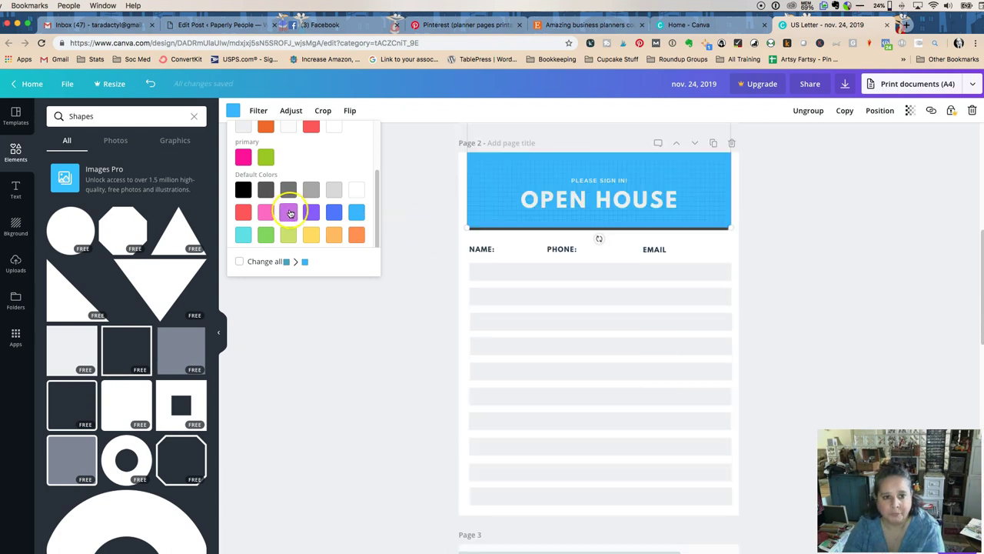
left_click(357, 220)
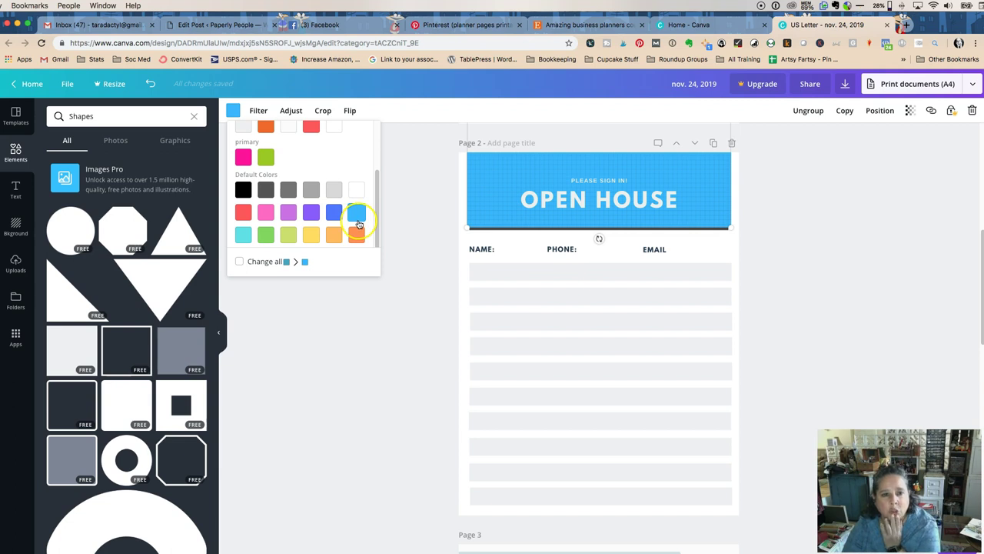
- Fill the page 2 header banner with yellow and recolor the "OPEN HOUSE" heading dark gray
left_click(311, 234)
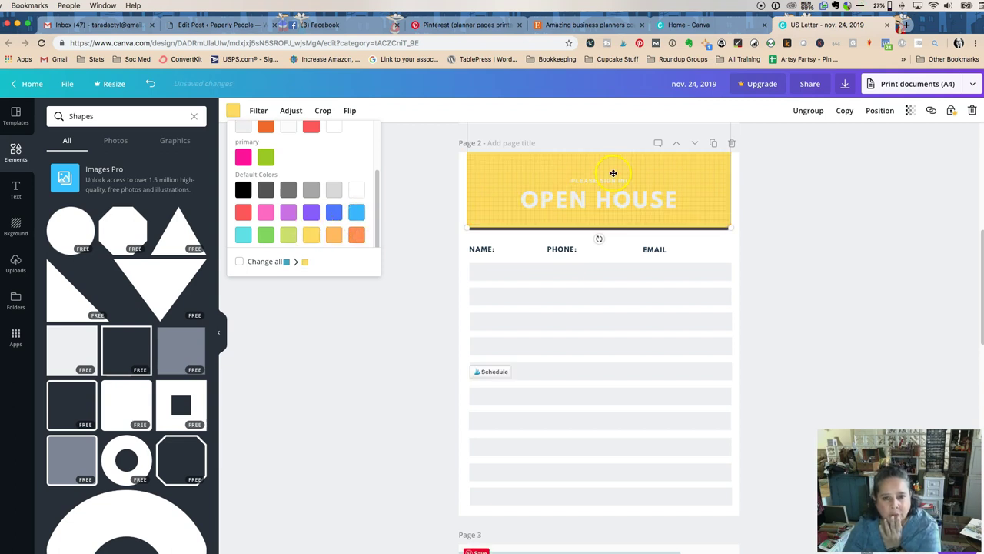
left_click(864, 203)
left_click(621, 201)
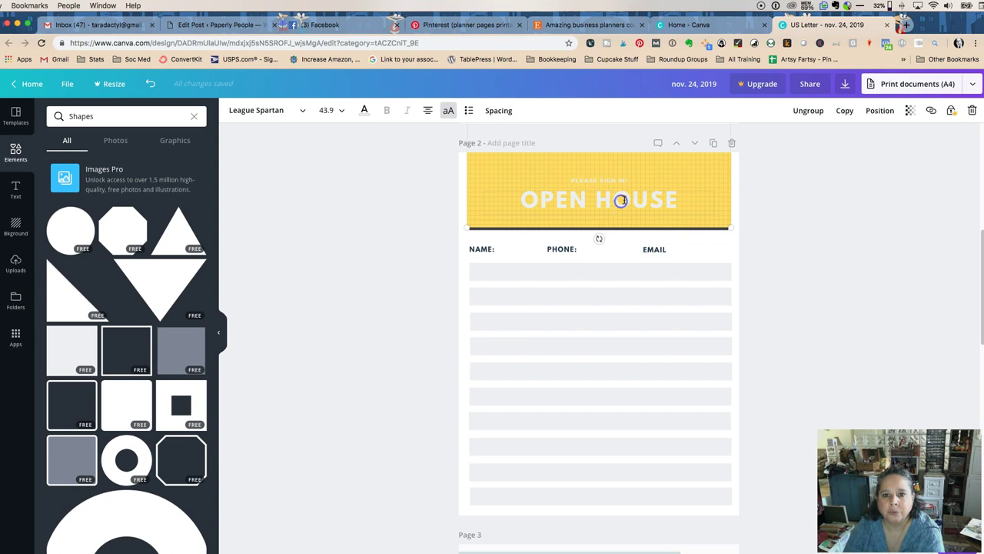
left_click(639, 197)
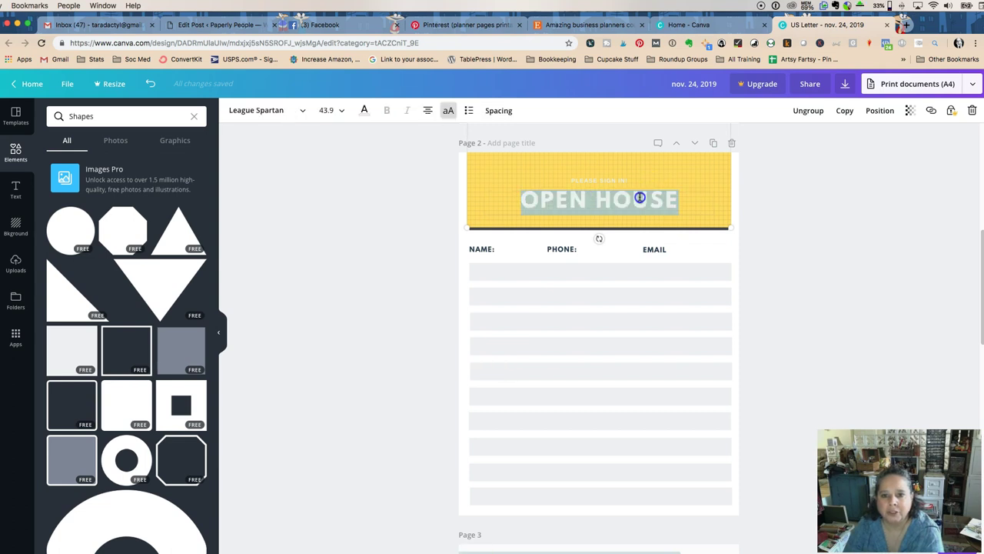
left_click(362, 111)
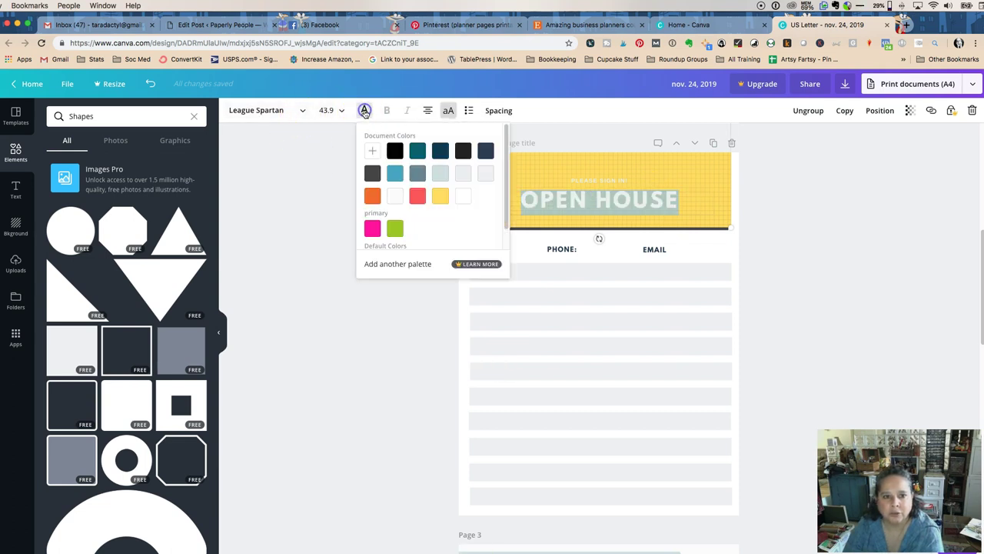
left_click(371, 173)
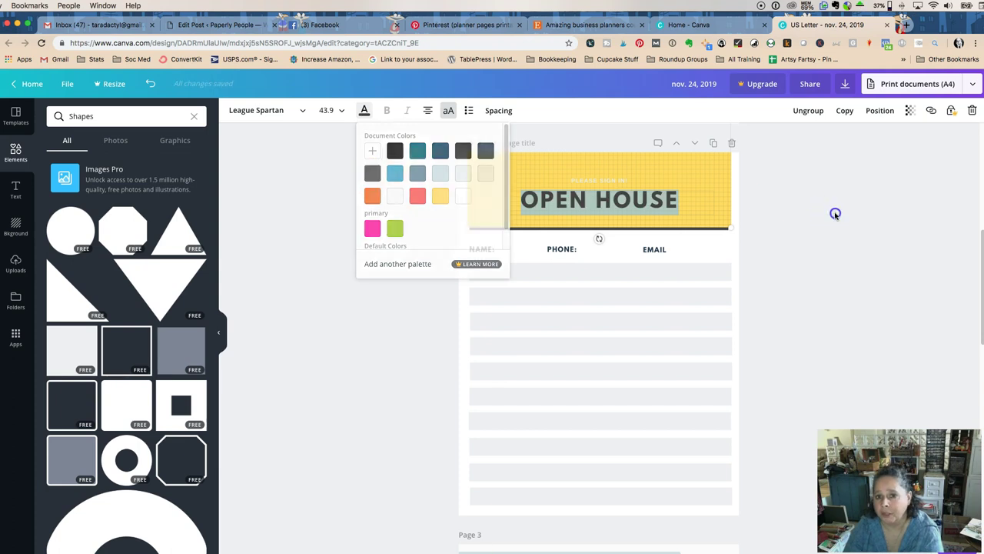
left_click(832, 214)
- Recolor the "PLEASE SIGN IN!" line above the heading dark gray
left_click(596, 178)
left_click(596, 179)
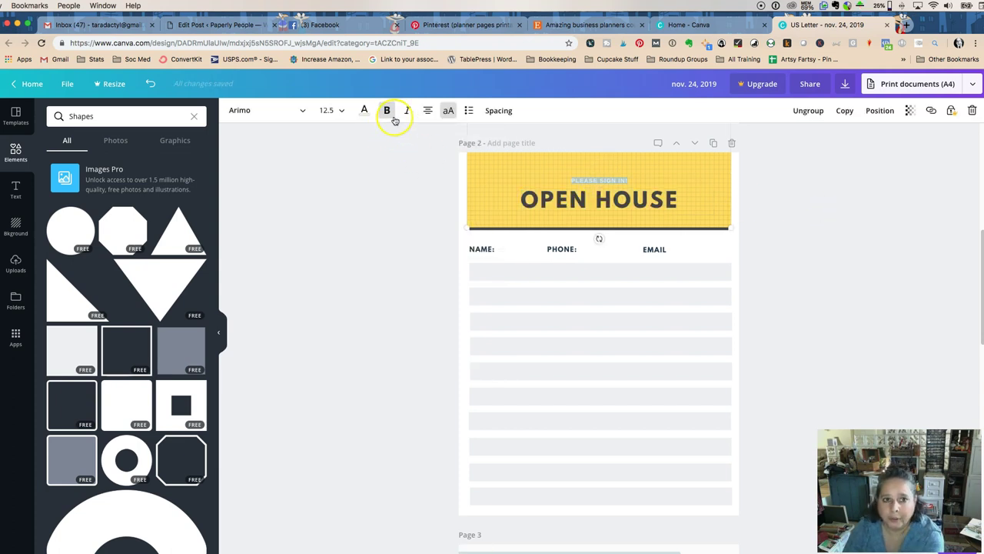
left_click(363, 111)
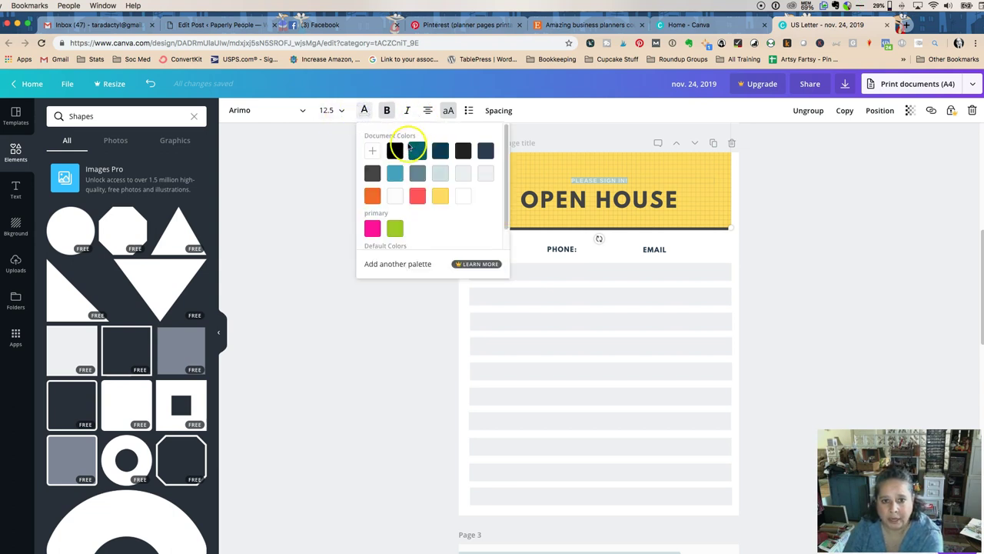
left_click(394, 173)
left_click(868, 201)
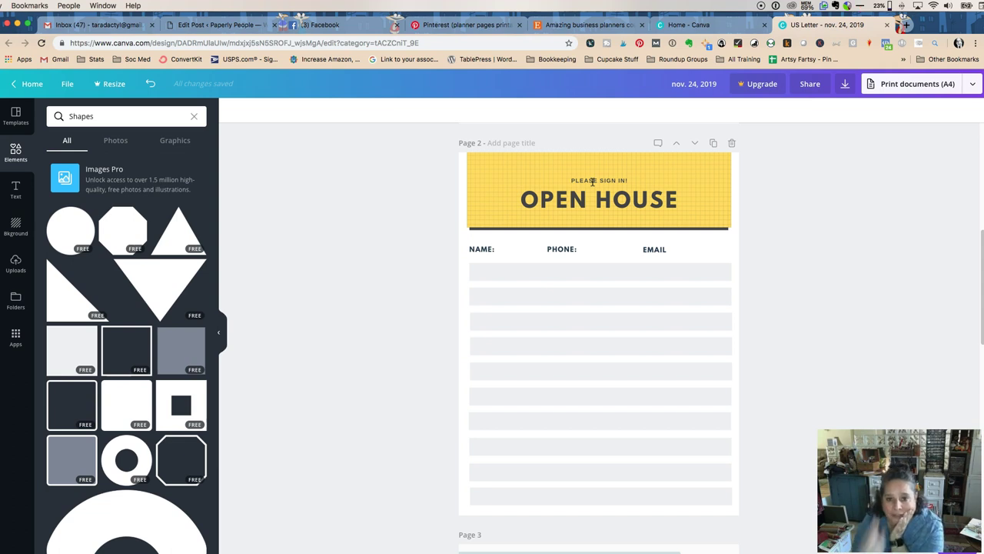
- Add a colon to the "EMAIL" label and move it slightly left, level with the "PHONE:" label
double_click(654, 249)
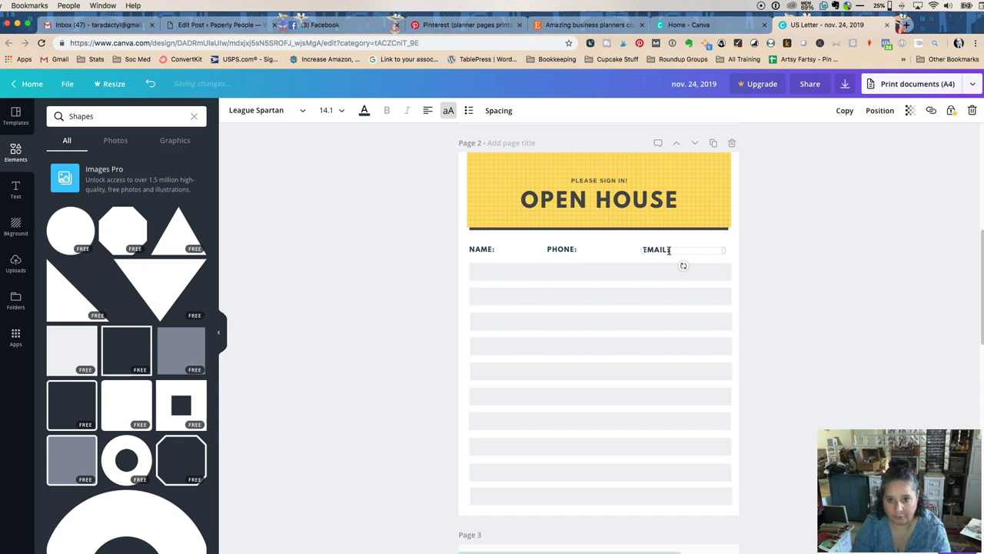
left_click(818, 258)
left_click(654, 249)
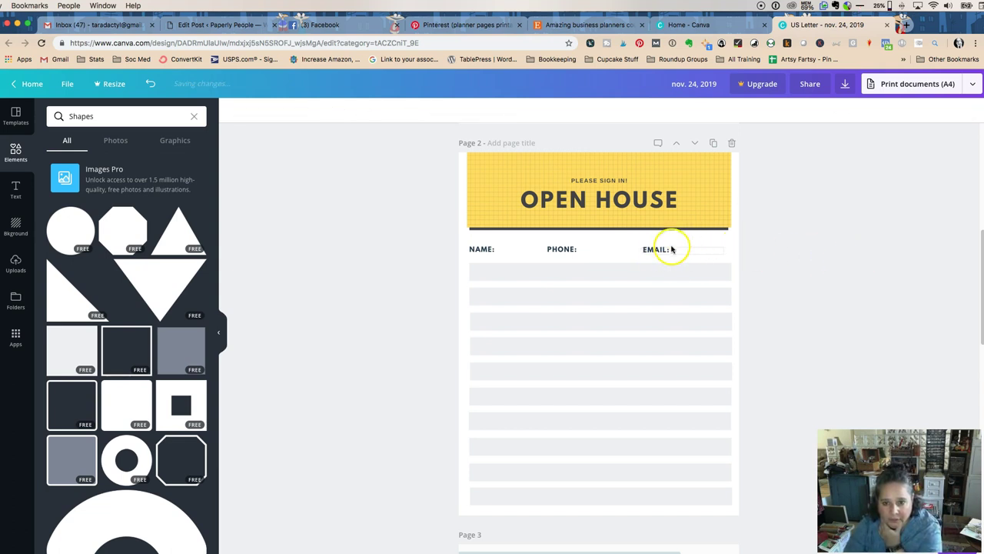
left_click(672, 249)
left_click_drag(673, 249, 662, 246)
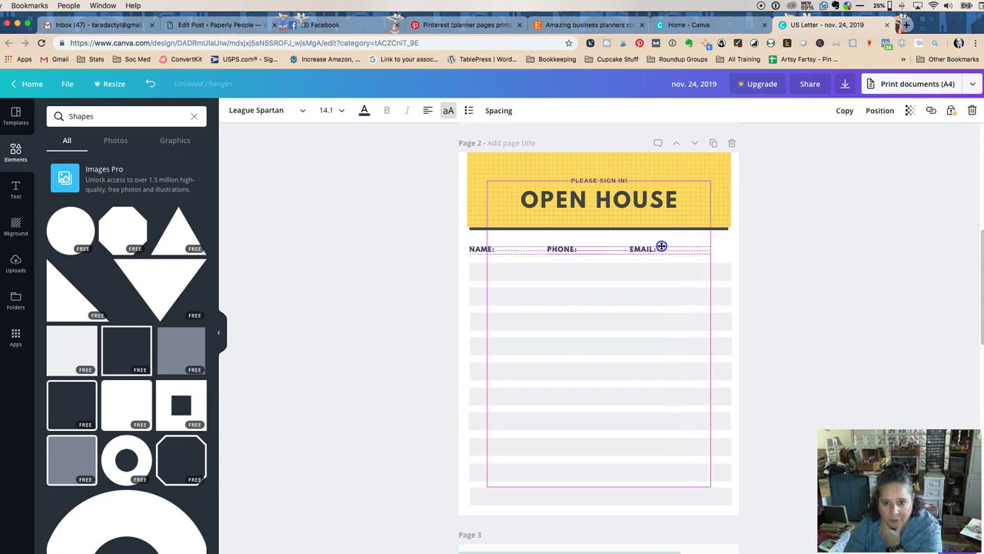
left_click(798, 248)
- Replace the month, day and year in page 1's date with underscore blanks, giving "___/___/___"
scroll(807, 325, "up", 4)
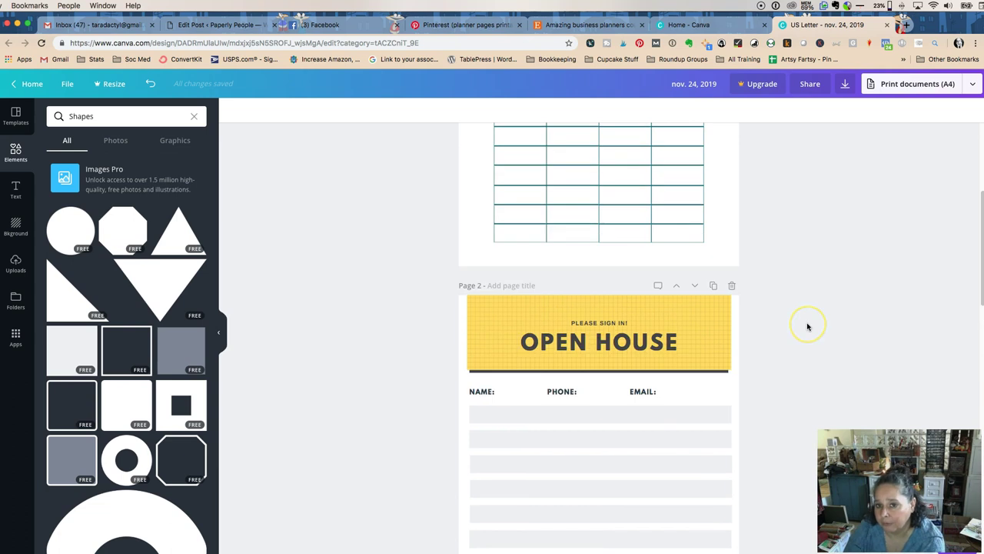
scroll(807, 327, "up", 6)
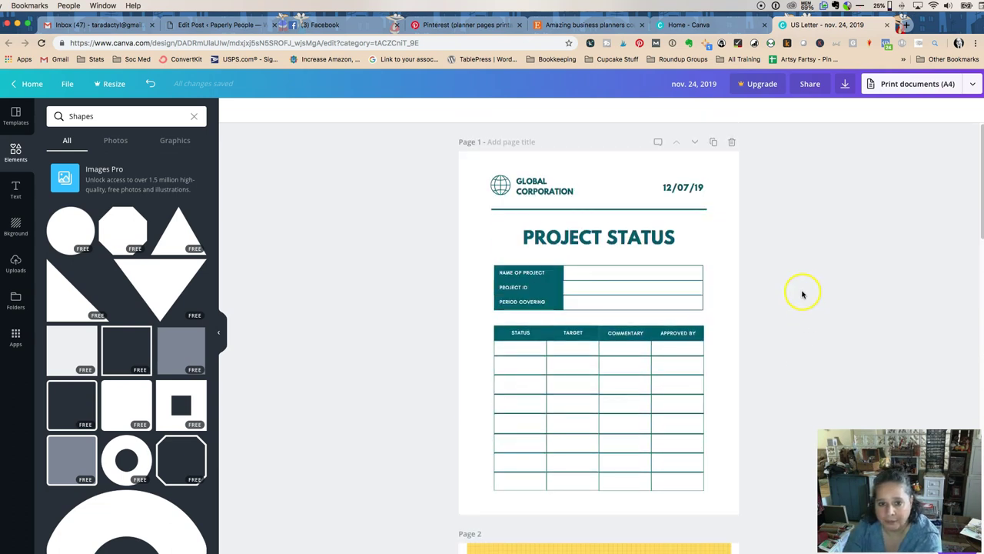
left_click(703, 437)
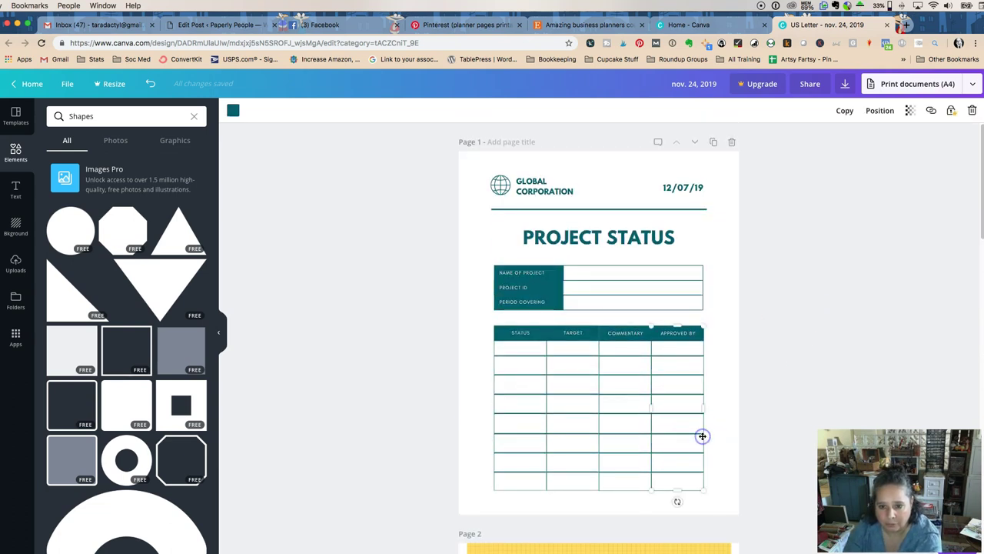
left_click(611, 411)
left_click(520, 413)
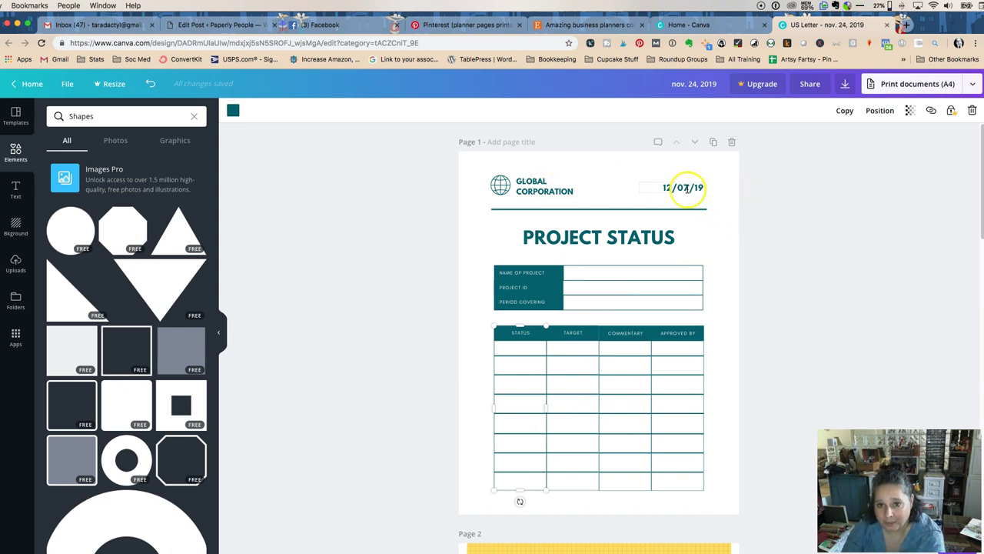
mouse_move(669, 188)
left_mouse_down()
mouse_move(656, 186)
mouse_move(671, 190)
left_mouse_up()
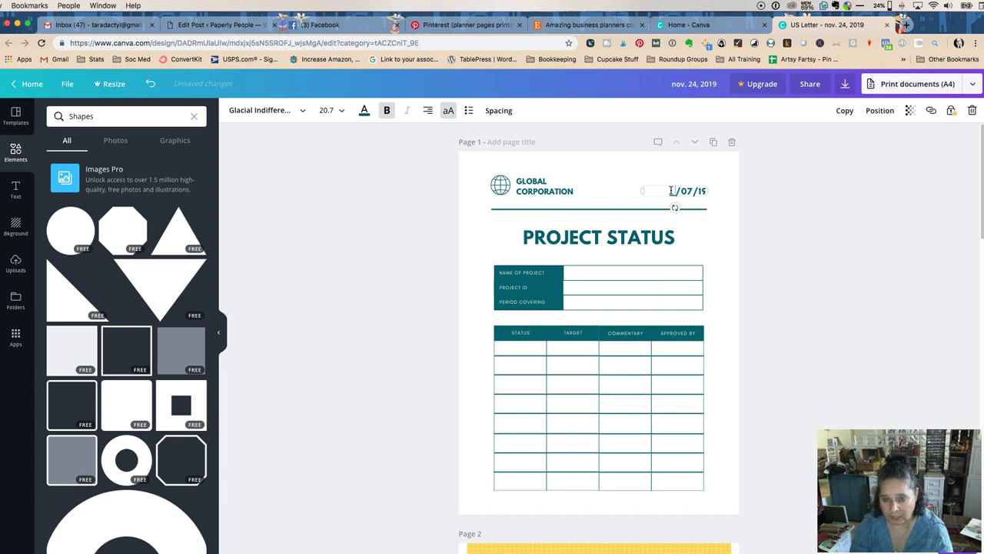
double_click(685, 191)
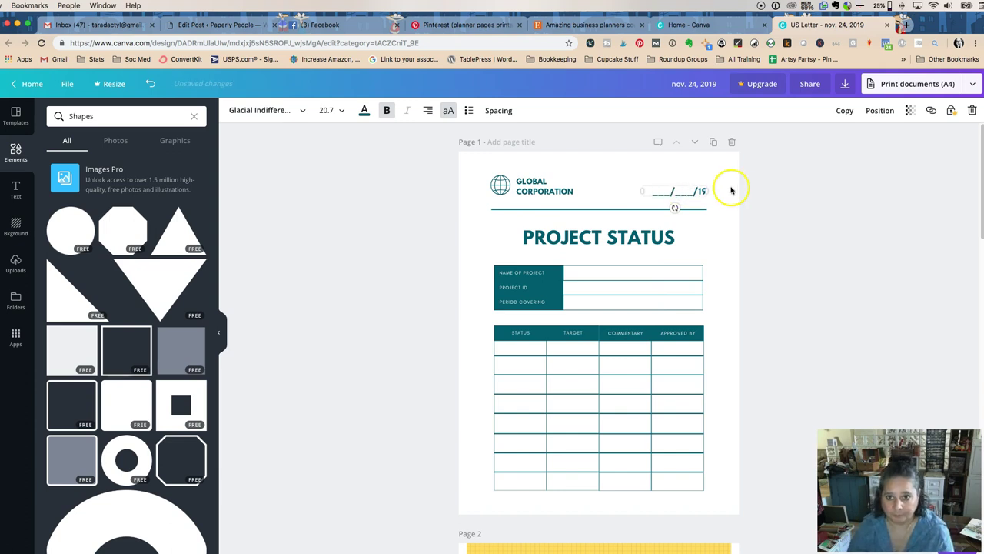
double_click(699, 191)
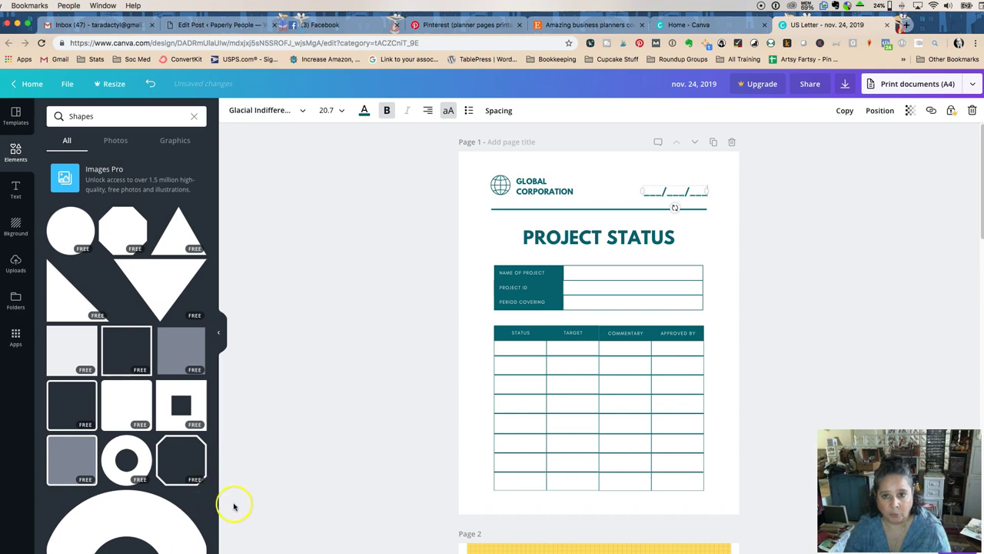
- Replace page 1's "GLOBAL CORPORATION" heading with "DATE" and set its font size to 21
left_click(589, 180)
double_click(538, 192)
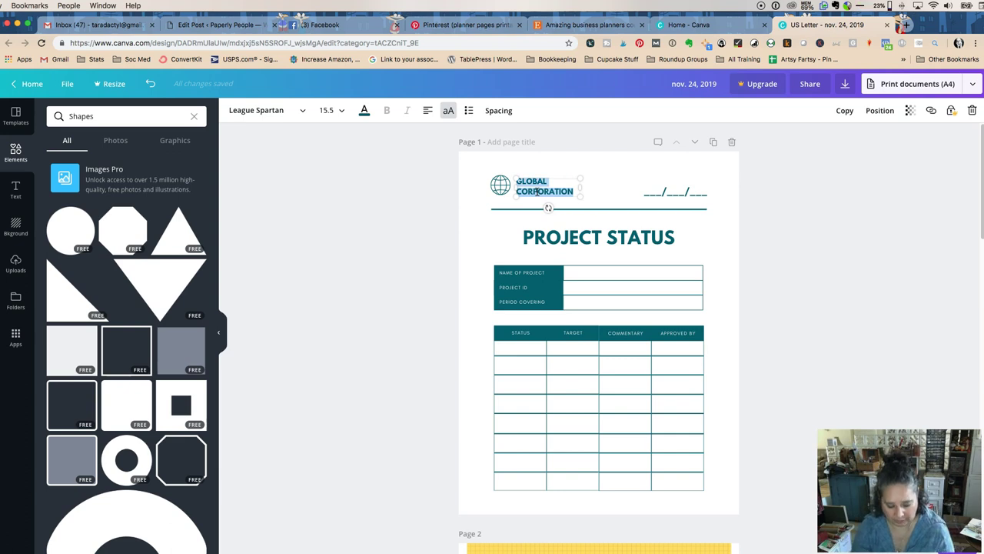
type("DATE")
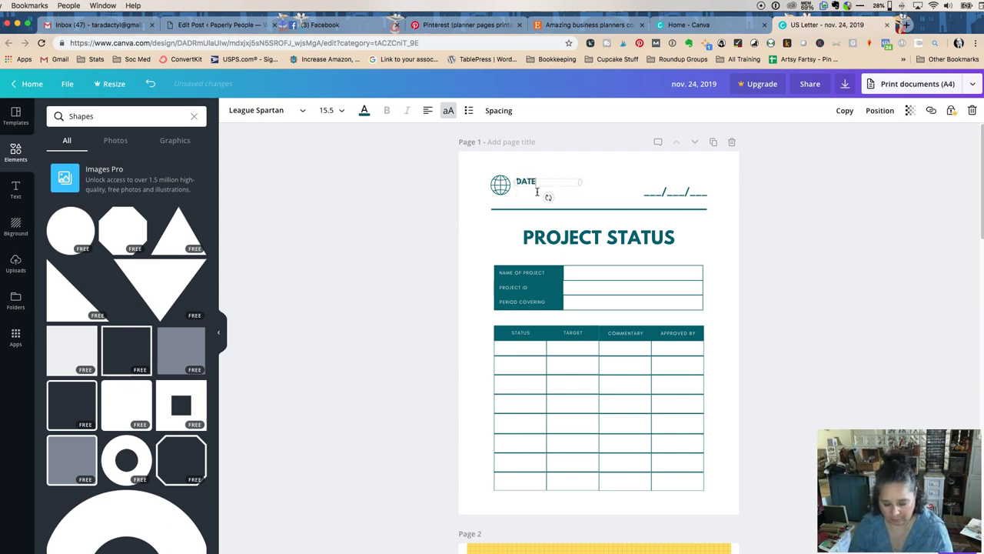
double_click(670, 191)
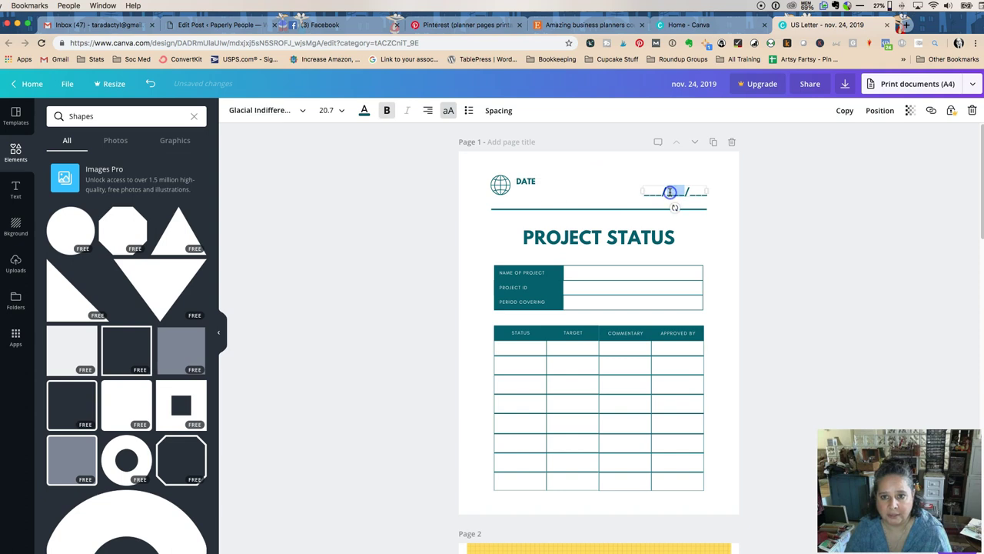
double_click(527, 182)
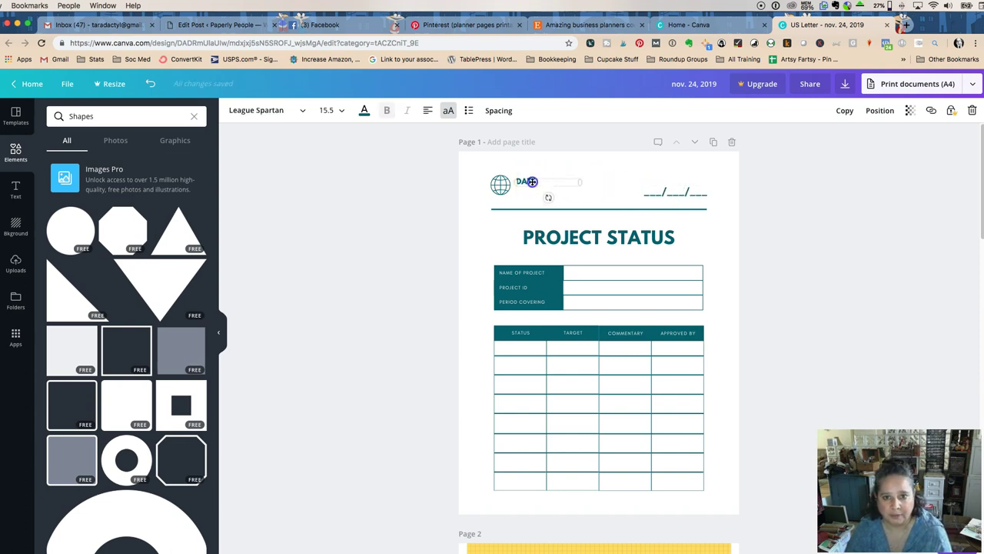
left_click(326, 109)
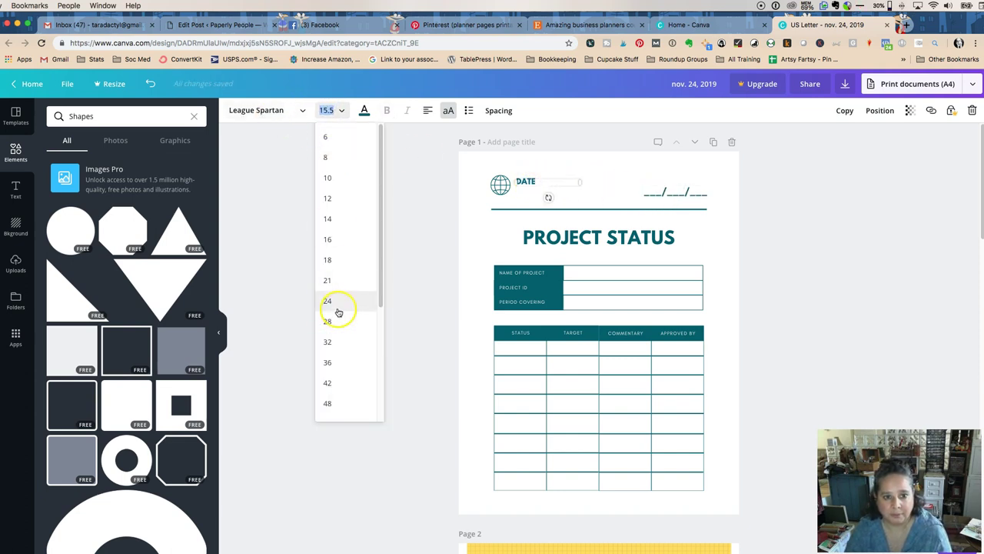
left_click(336, 278)
left_click(391, 196)
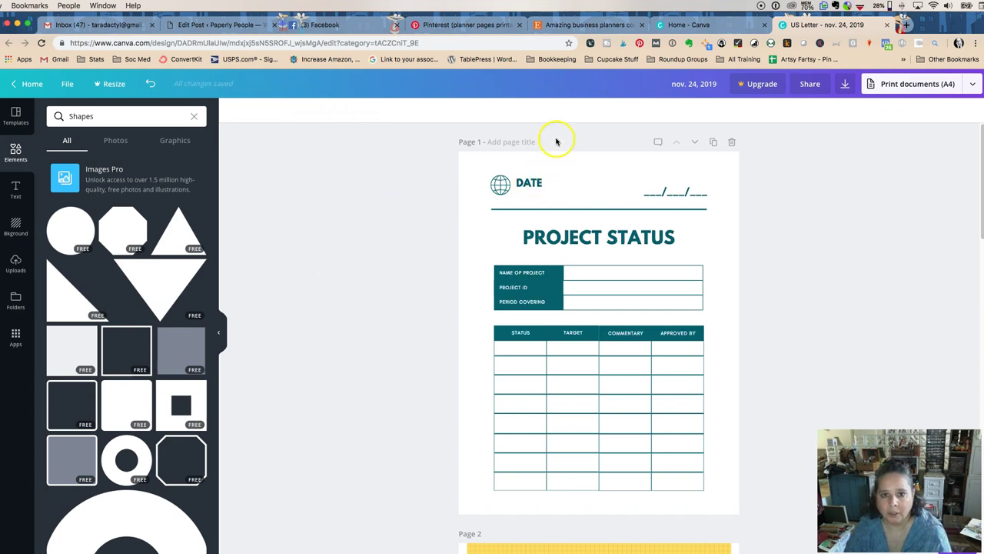
- Move the date blanks up toward page 1's upper-right corner and place the "DATE" label directly before them on the same level
left_click(551, 179)
left_click_drag(551, 179, 653, 187)
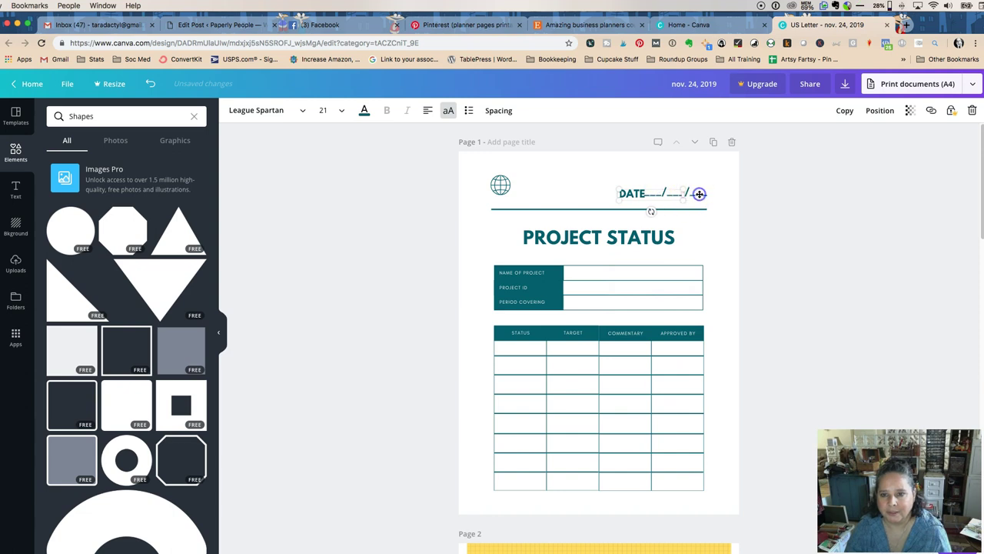
left_click(793, 203)
left_click_drag(700, 188, 706, 166)
left_click(703, 189)
left_click(808, 203)
left_click(629, 192)
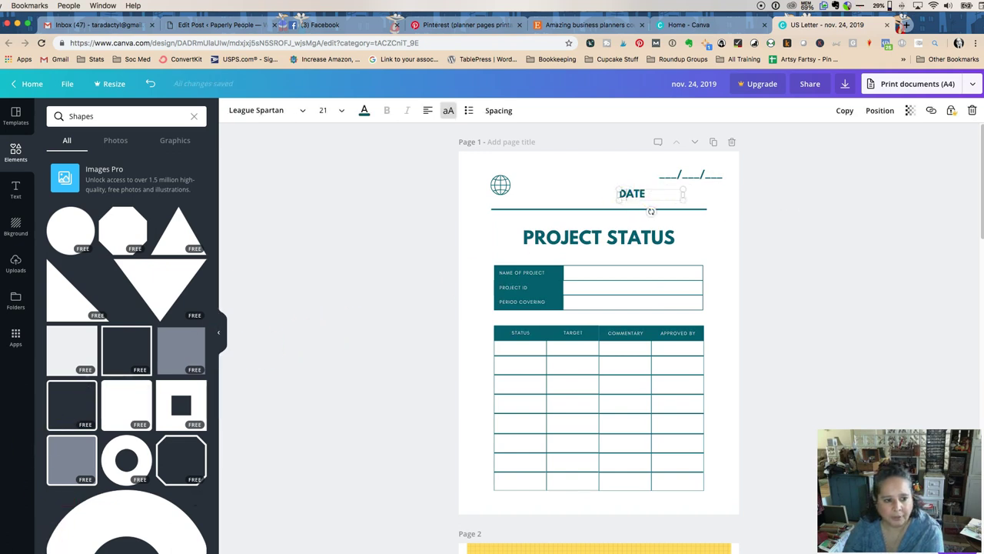
left_click_drag(654, 189, 665, 169)
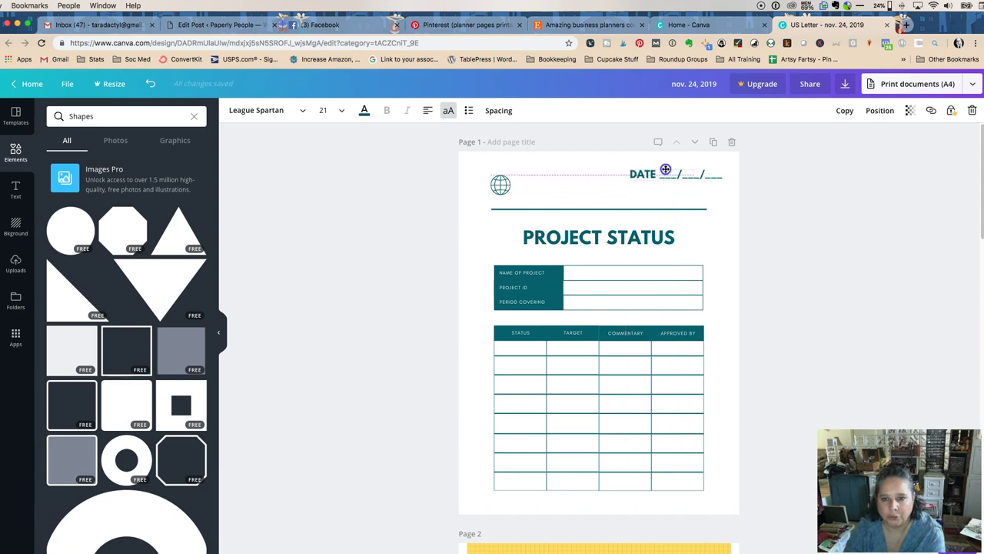
- Replace the globe icon in page 1's header with a Facebook "f" from the shape results, shrunk to fit above the header line
left_click(496, 186)
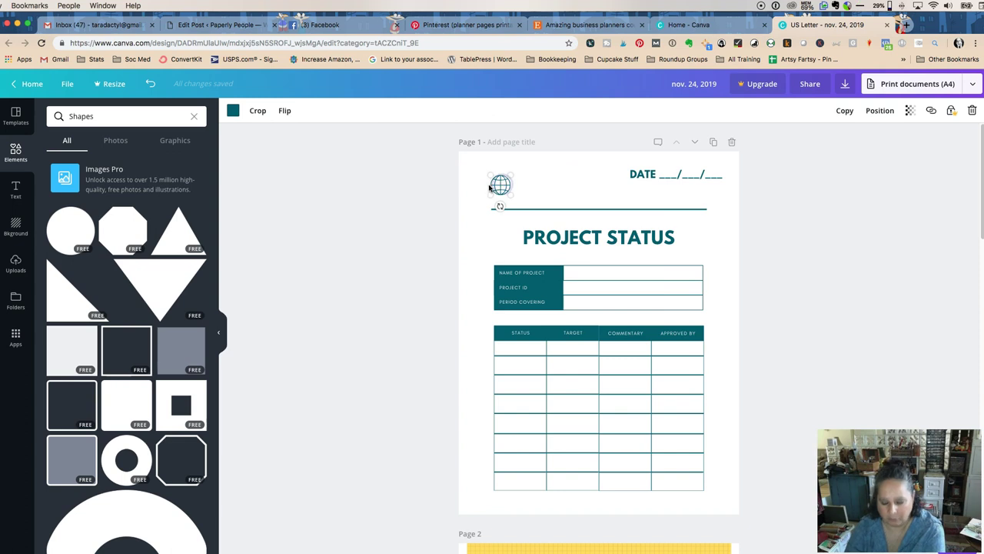
key("Delete")
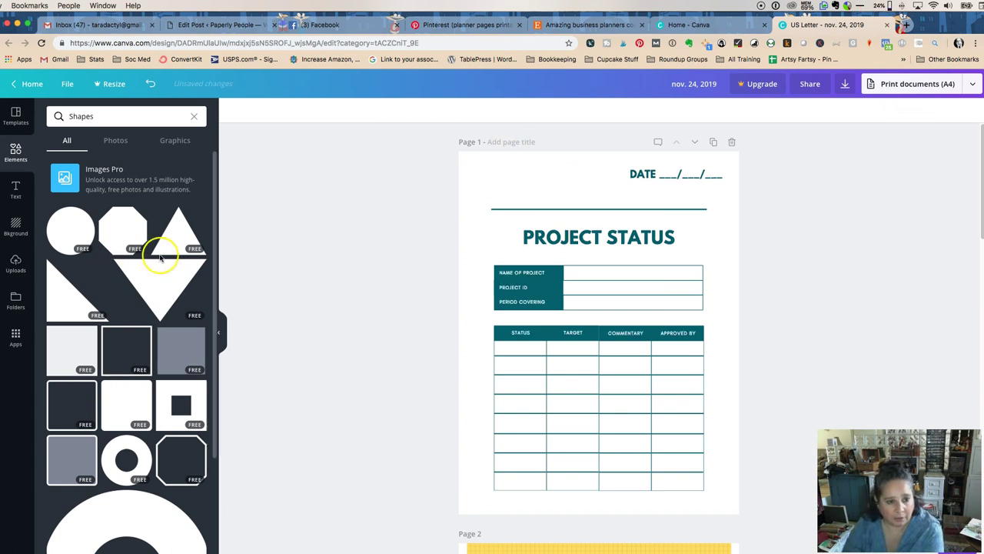
scroll(121, 261, "down", 5)
scroll(121, 261, "down", 5)
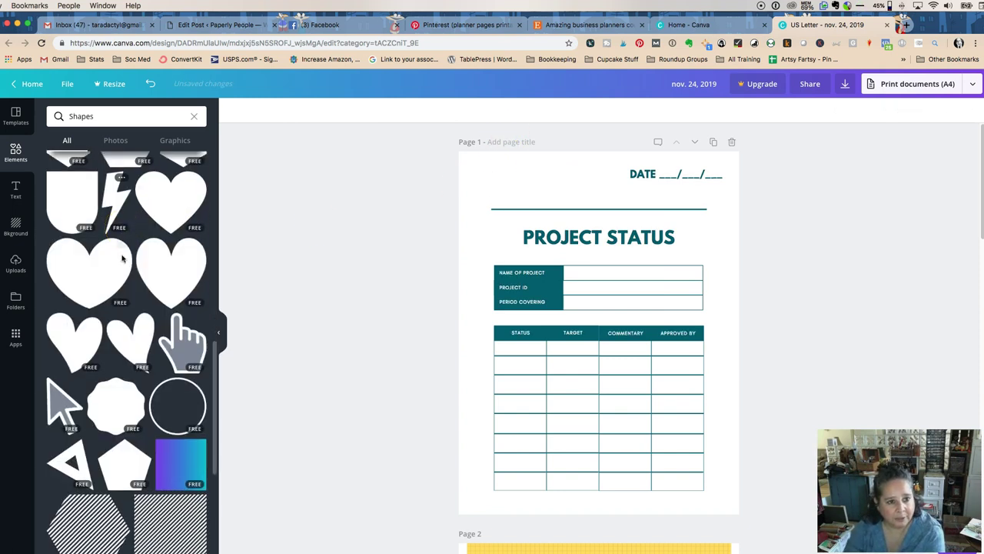
scroll(121, 257, "down", 2)
scroll(121, 258, "down", 8)
scroll(122, 259, "down", 8)
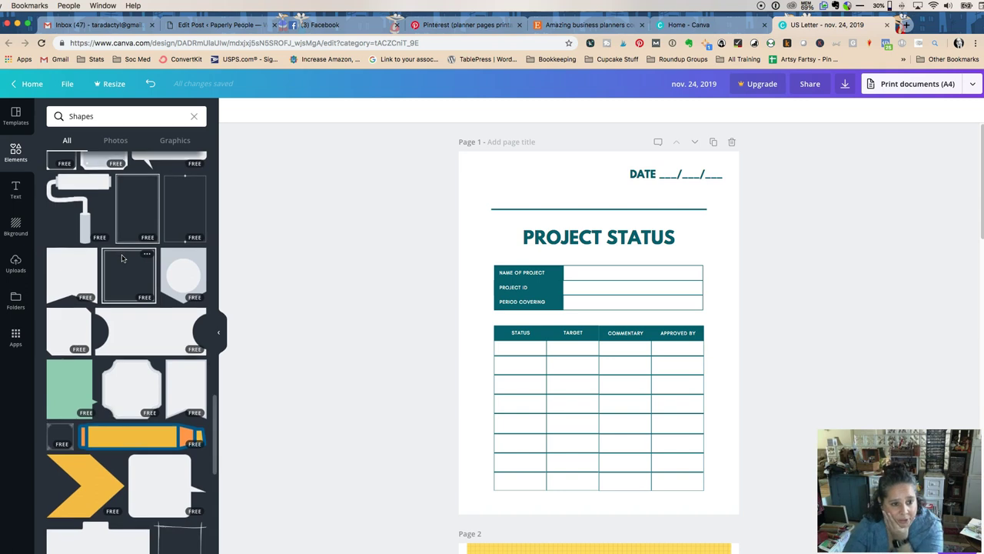
scroll(121, 259, "down", 5)
scroll(124, 258, "down", 3)
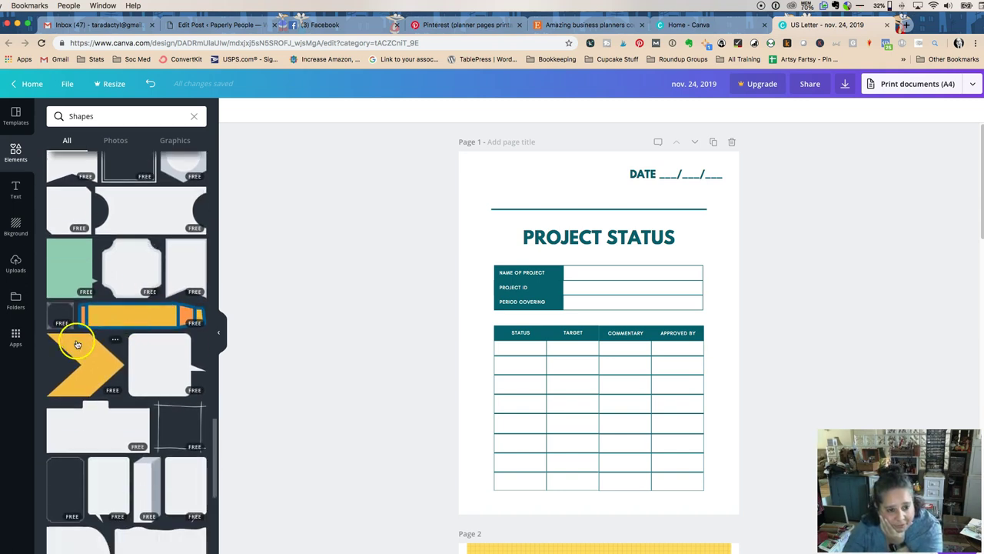
scroll(84, 479, "down", 10)
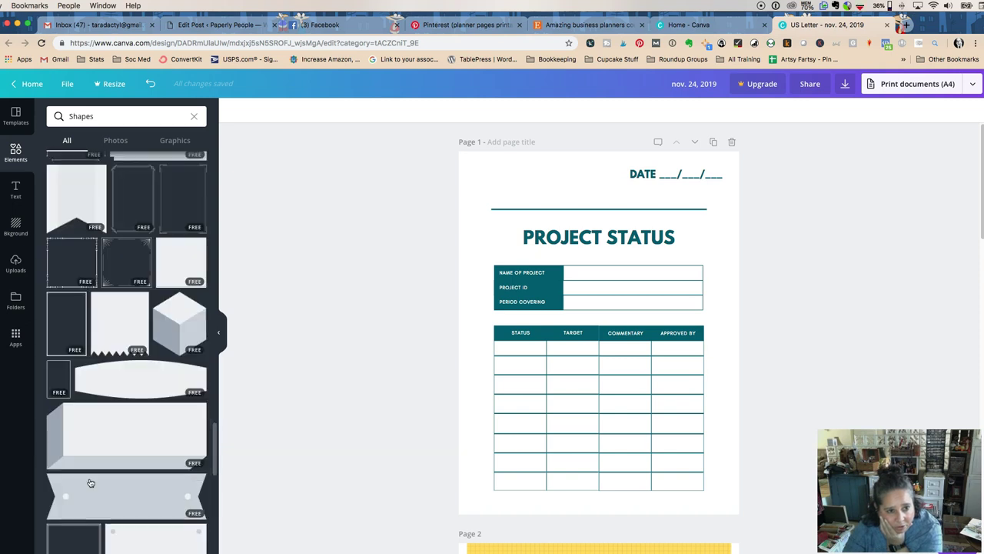
scroll(91, 482, "down", 5)
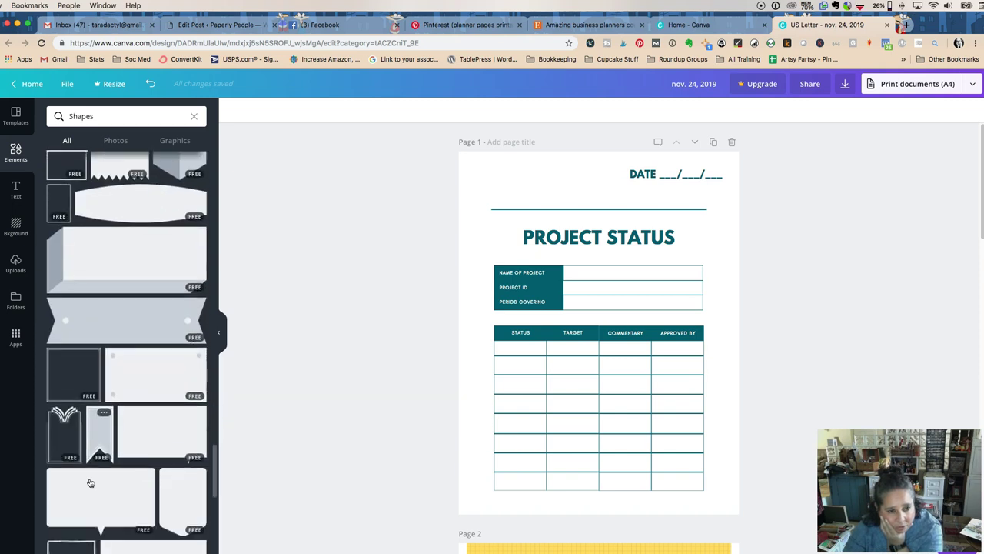
scroll(91, 482, "down", 7)
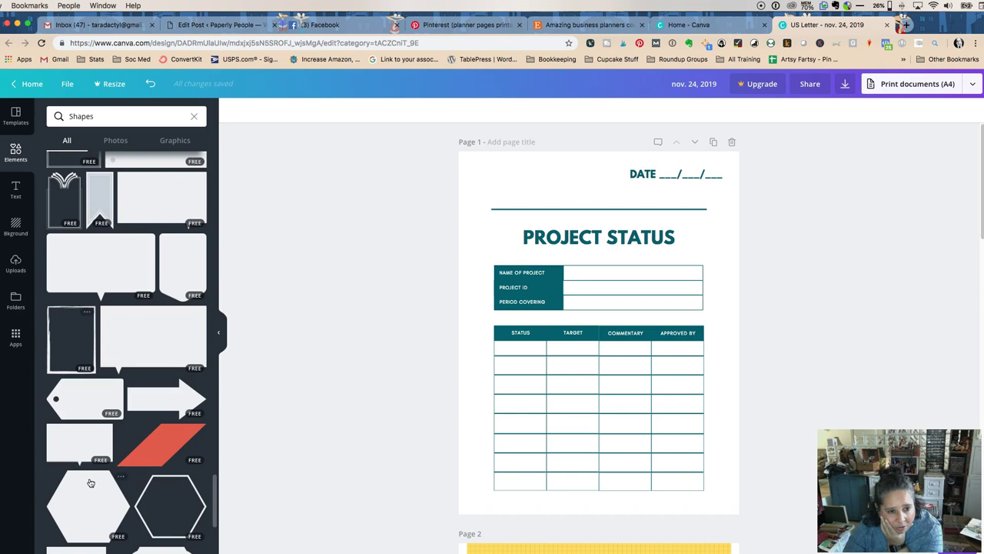
scroll(91, 483, "down", 9)
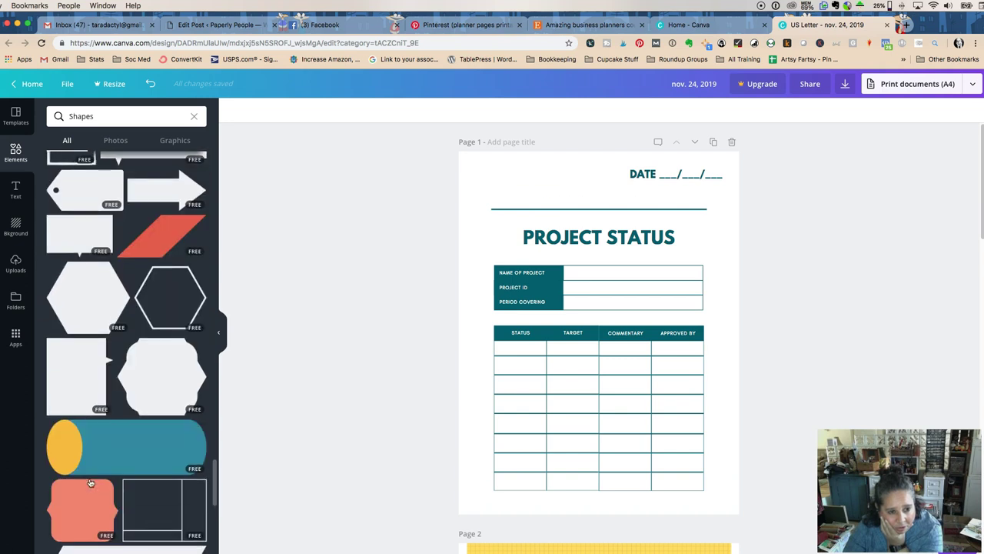
scroll(90, 482, "down", 10)
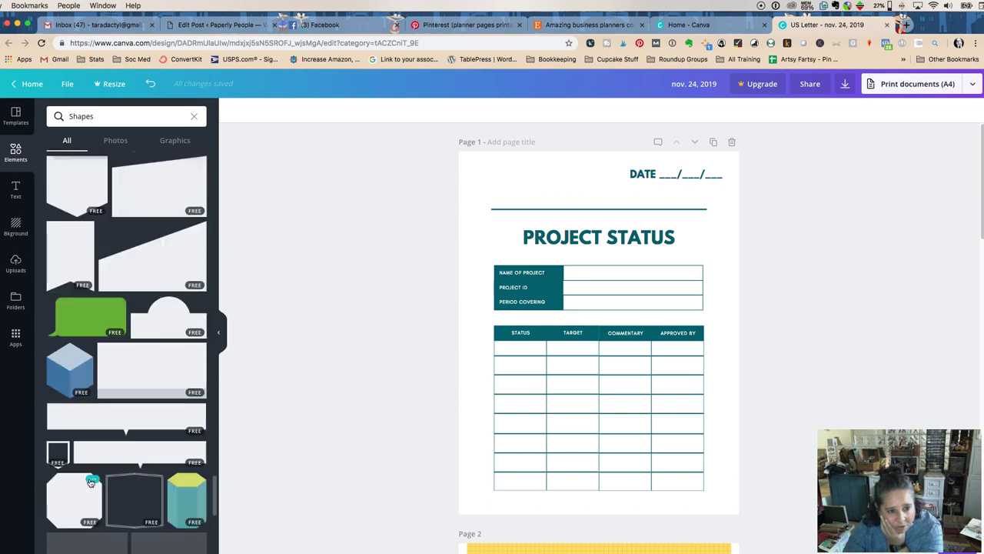
scroll(91, 482, "down", 10)
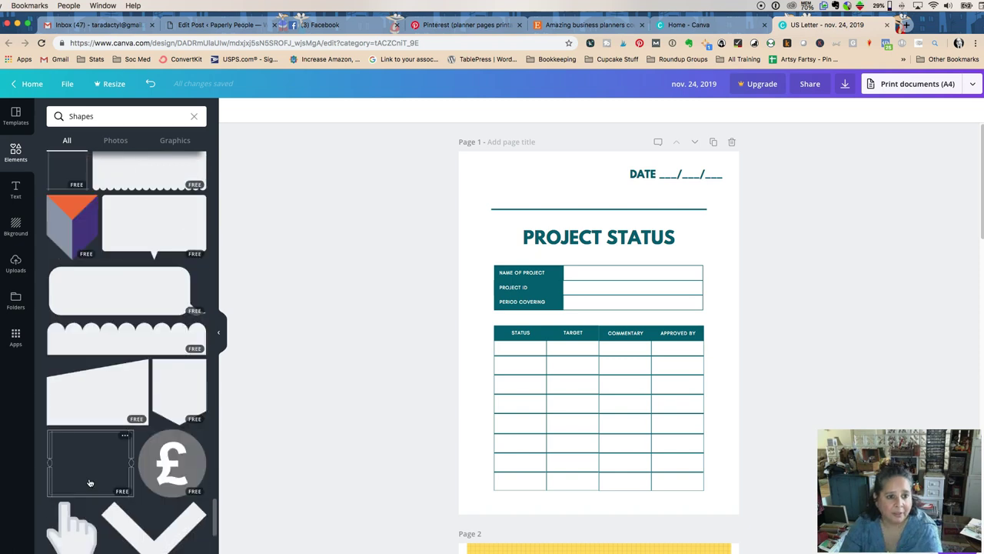
scroll(91, 482, "down", 2)
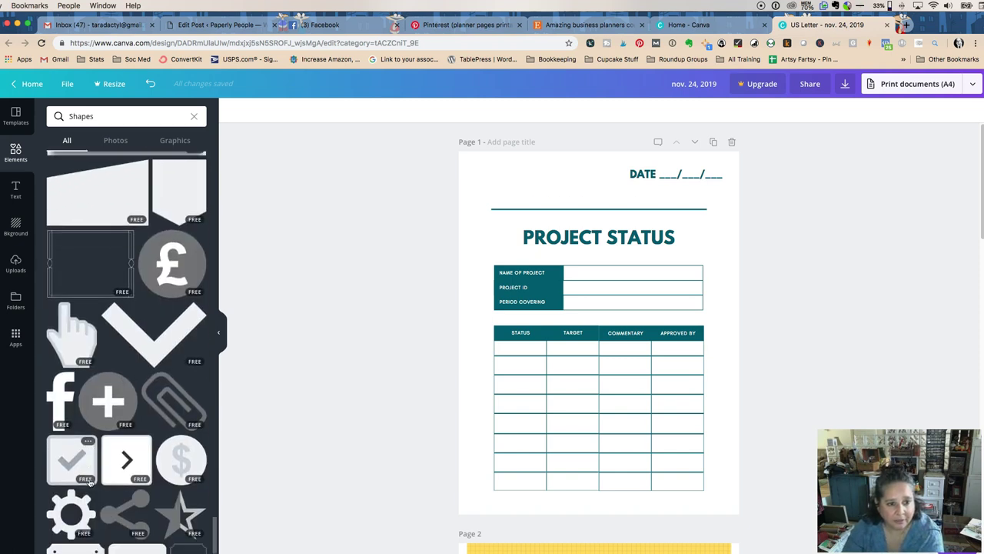
scroll(90, 481, "down", 2)
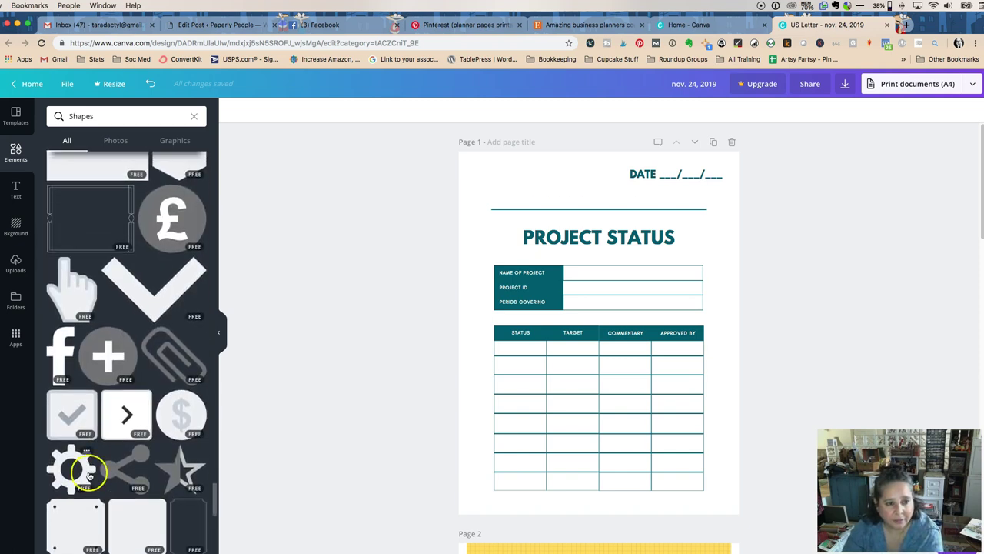
left_click_drag(62, 352, 492, 185)
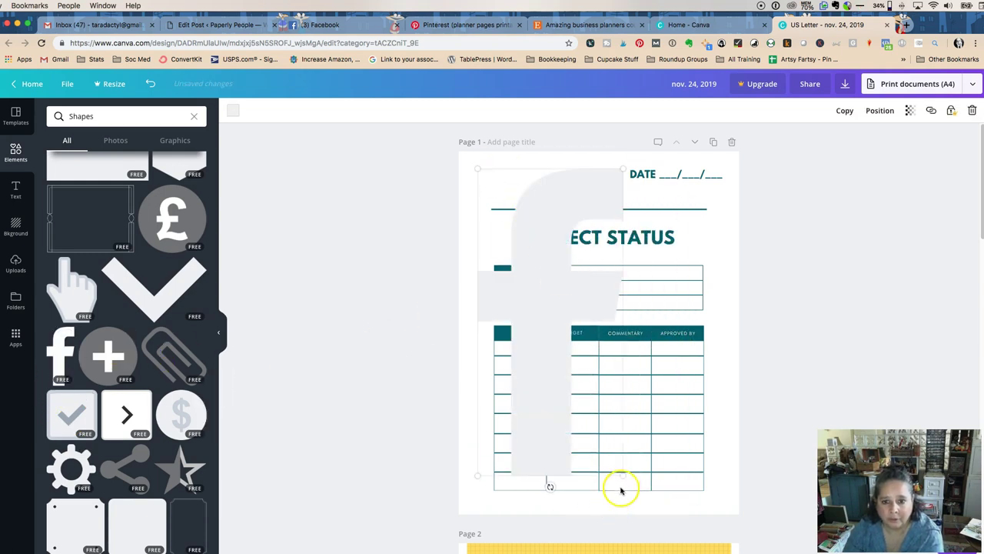
left_click_drag(620, 478, 502, 181)
- Recolor the Facebook "f" dark navy and nudge it left to line up with the start of the header line
left_click(234, 112)
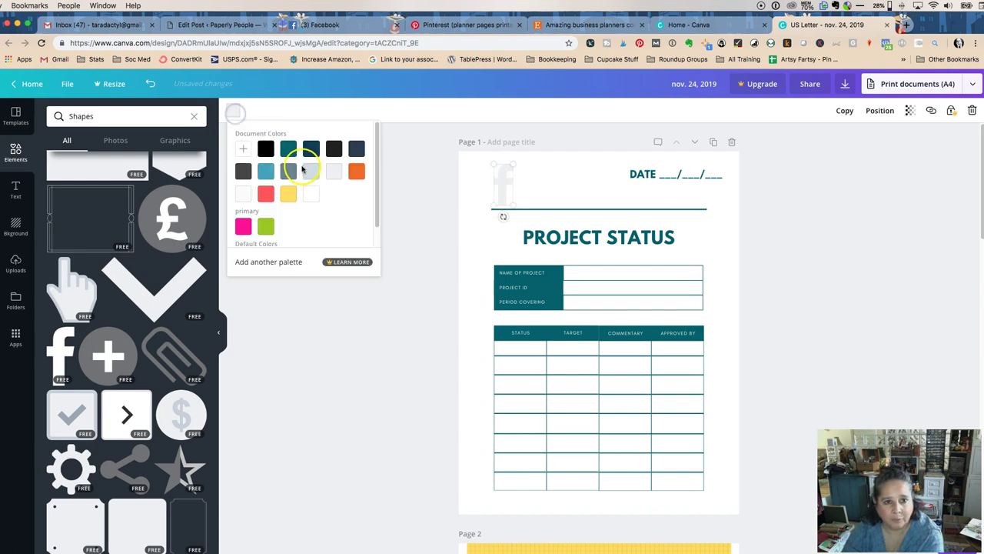
left_click(307, 152)
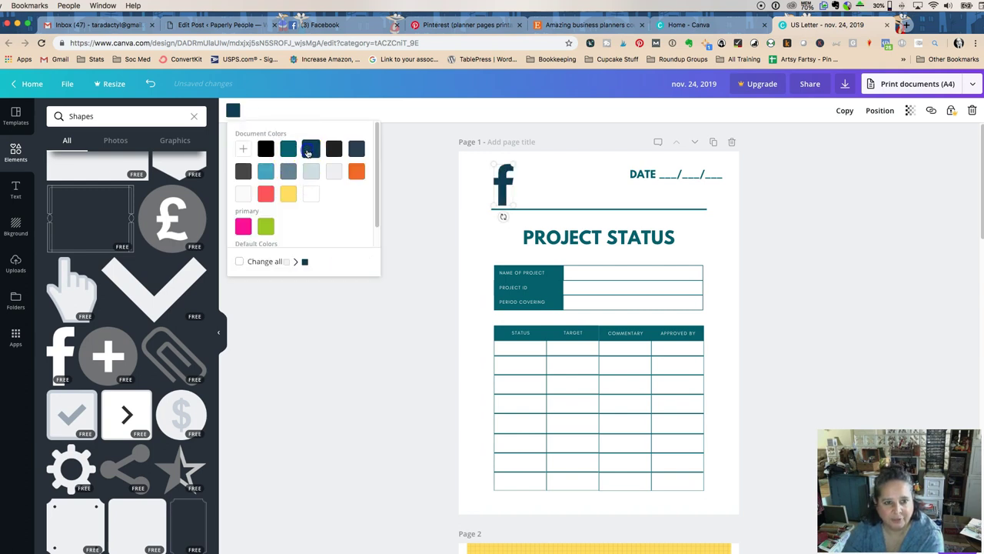
left_click(420, 216)
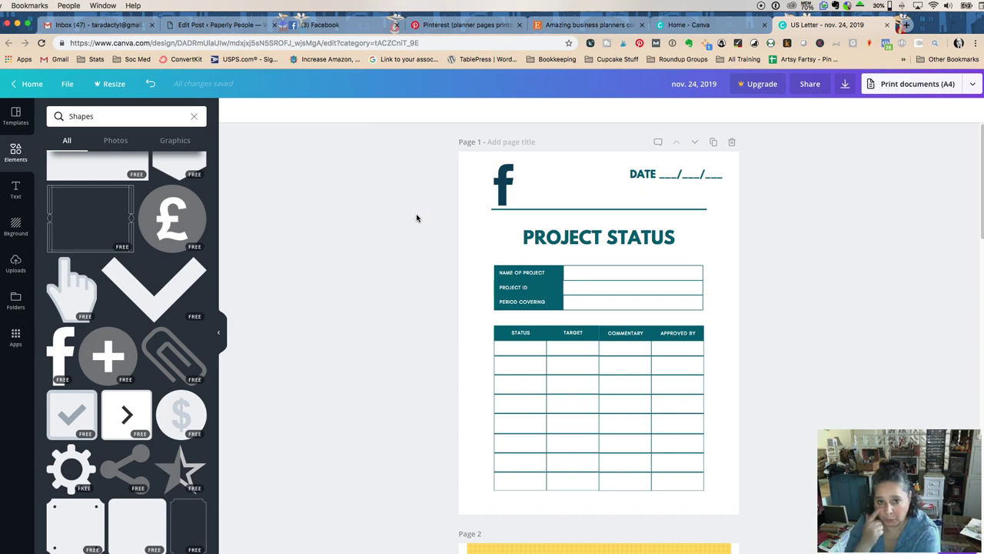
left_click(501, 181)
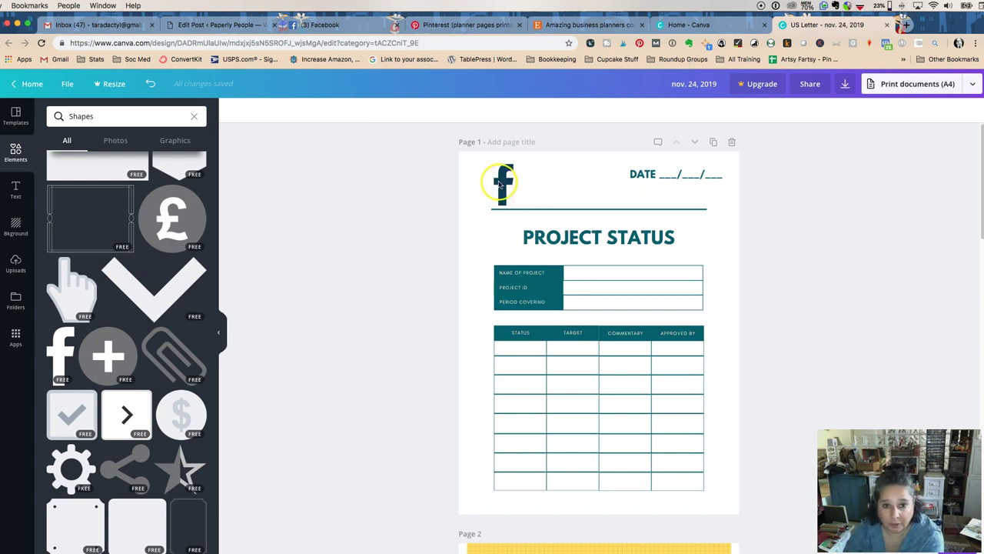
left_click_drag(501, 181, 500, 180)
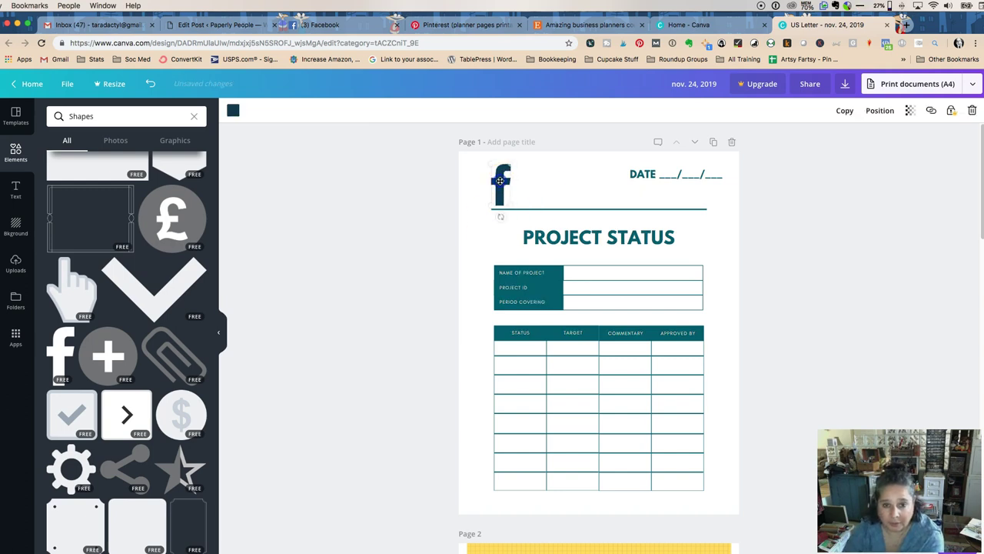
left_click(279, 299)
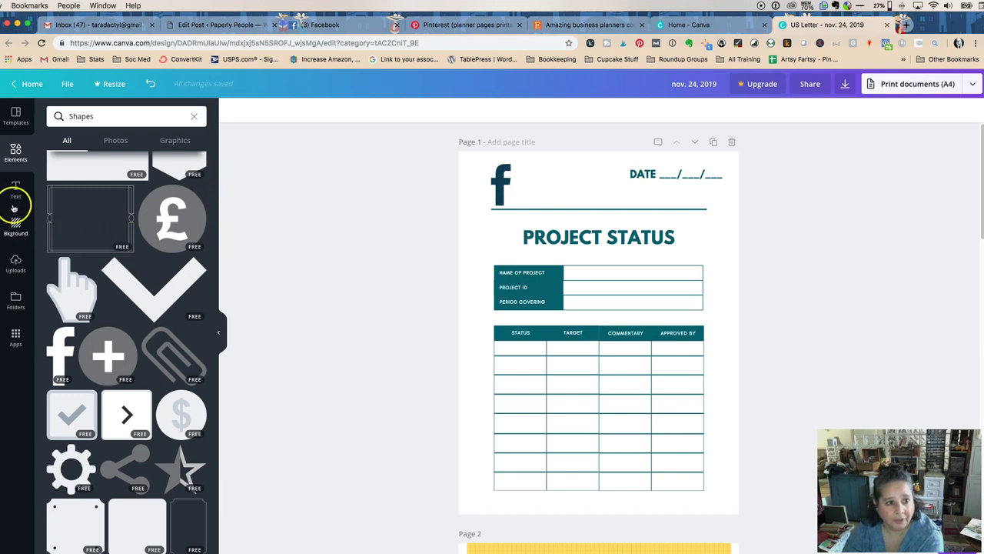
- Add a text box to page 1 and place it directly beside the Facebook "f", just above the header line
left_click(14, 204)
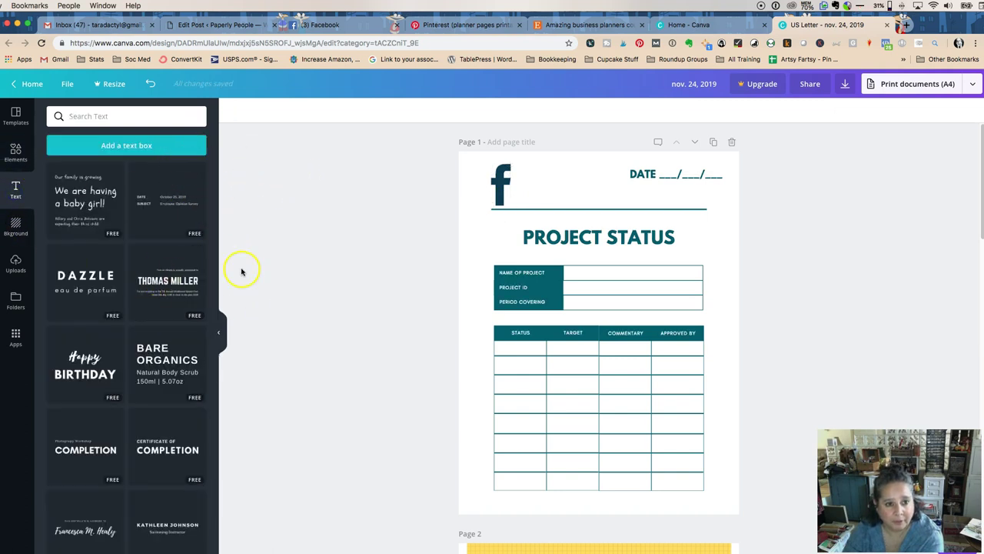
left_click(132, 146)
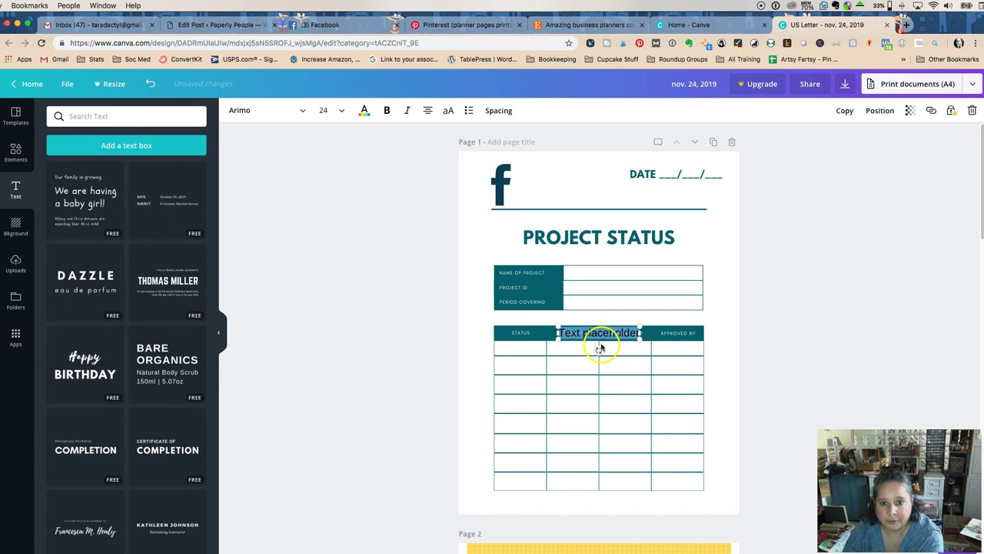
left_click(825, 295)
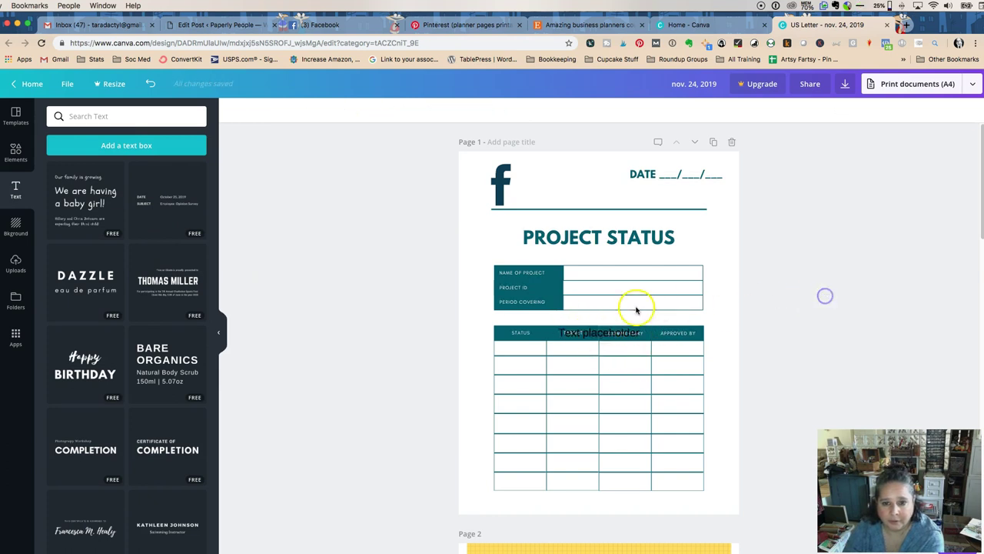
left_click(612, 332)
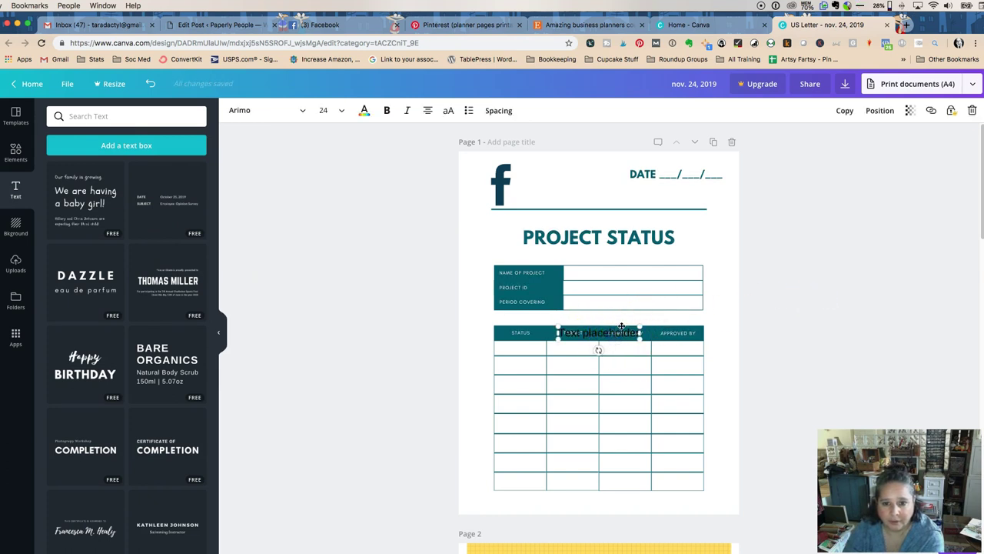
left_click_drag(623, 324, 569, 192)
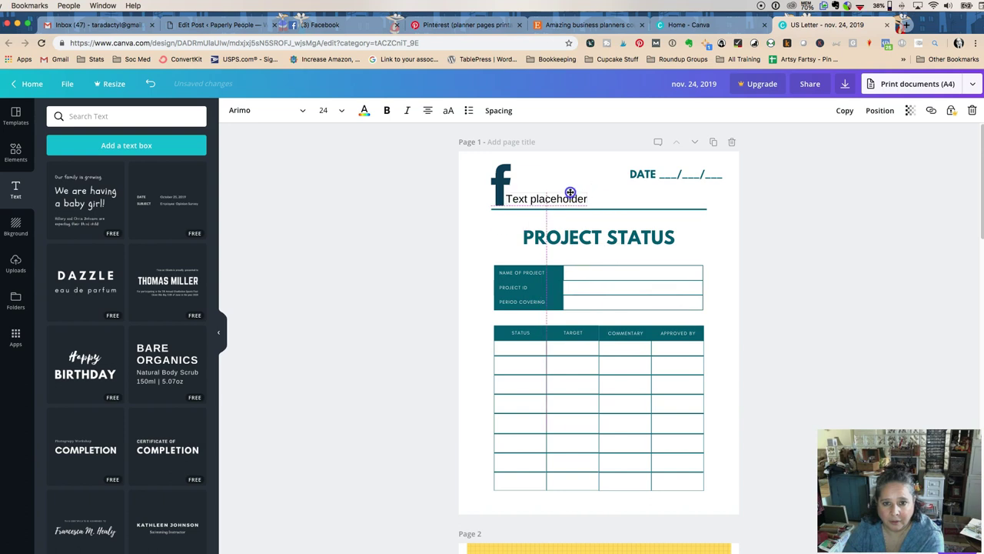
- Replace the placeholder text with "ollow me on Facebook!" and widen its box so the phrase fits on one line
triple_click(558, 199)
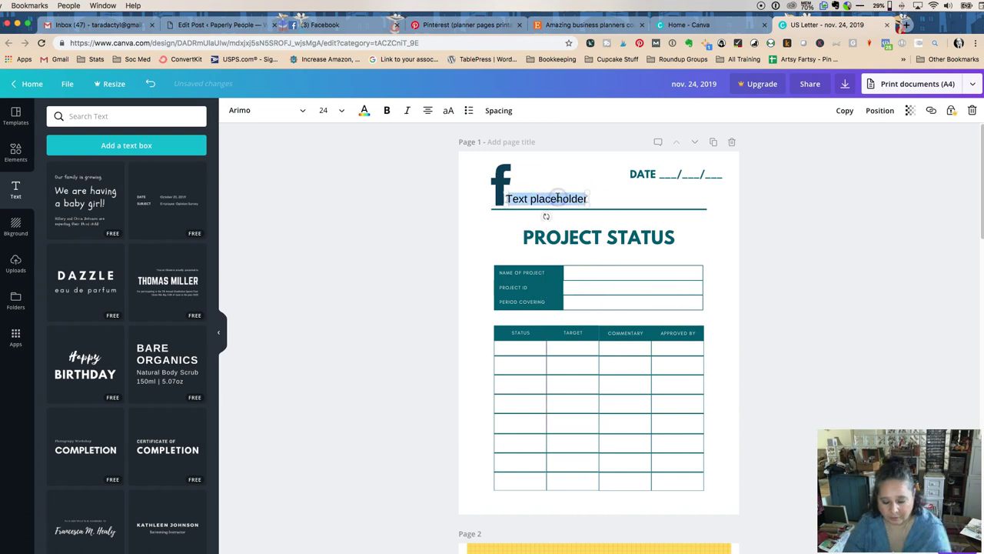
type("ollow m")
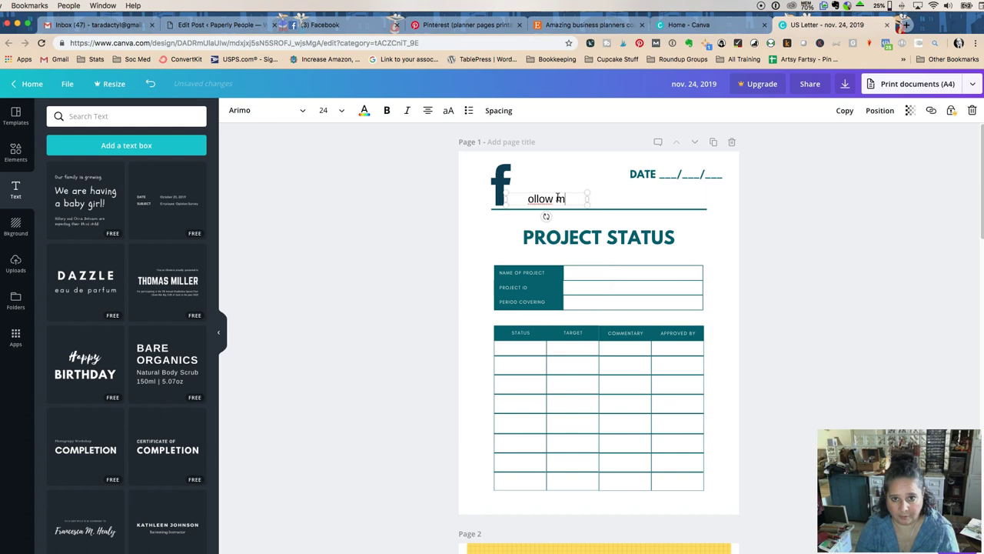
type("e on Facebook!")
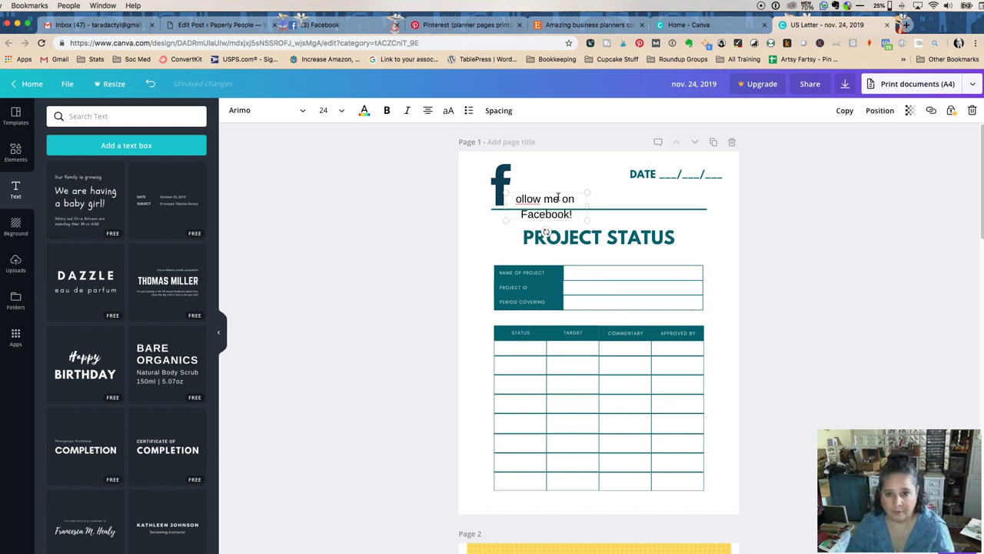
left_click_drag(589, 205, 622, 205)
left_click(730, 215)
left_click(767, 213)
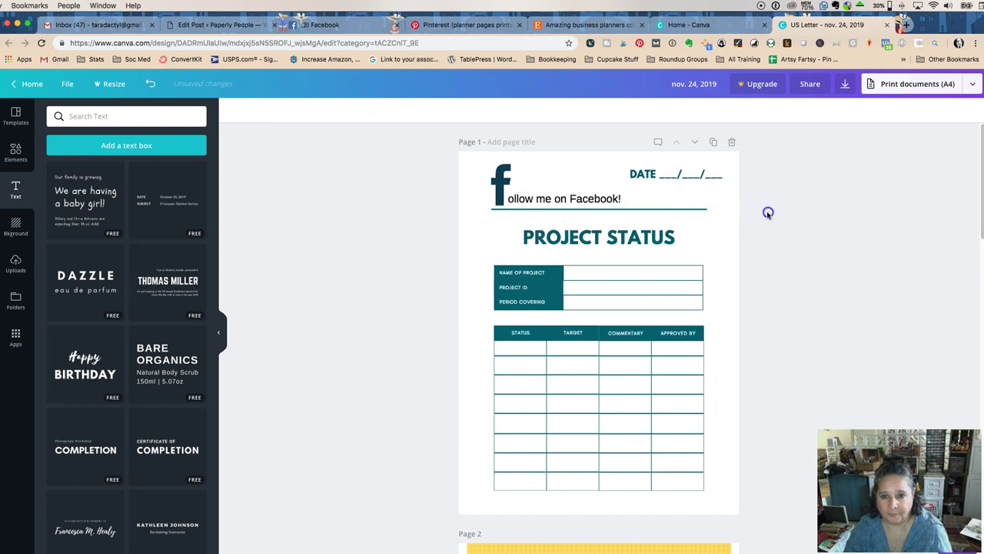
- Set the "ollow me on Facebook!" text in League Spartan and fit it on one line close against the "f"
left_click(539, 199)
double_click(538, 198)
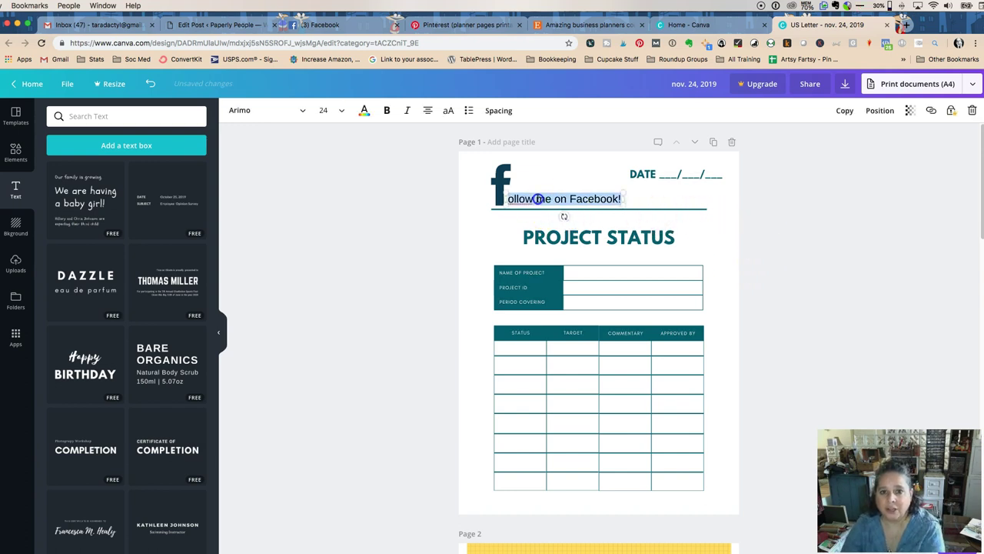
left_click(304, 111)
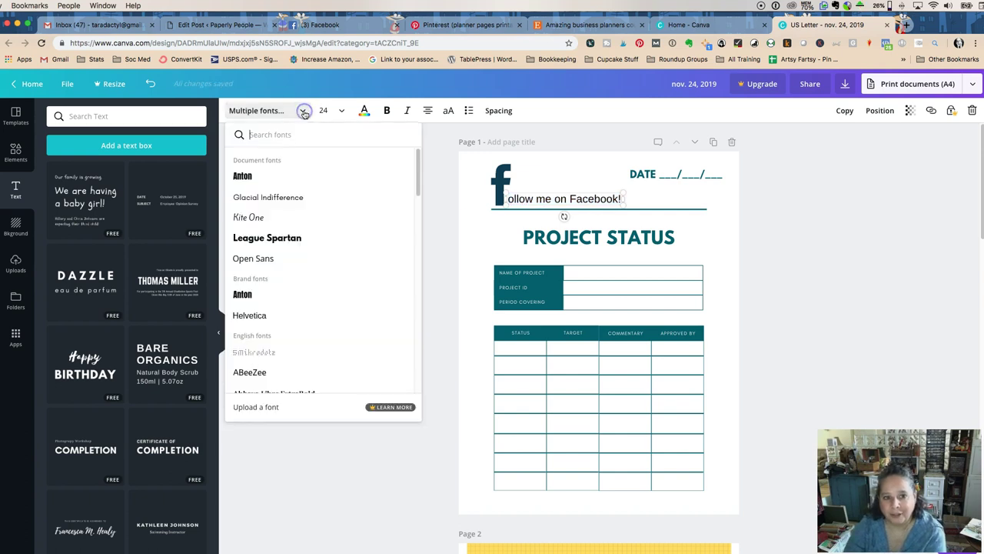
left_click(270, 237)
left_click_drag(615, 200, 666, 204)
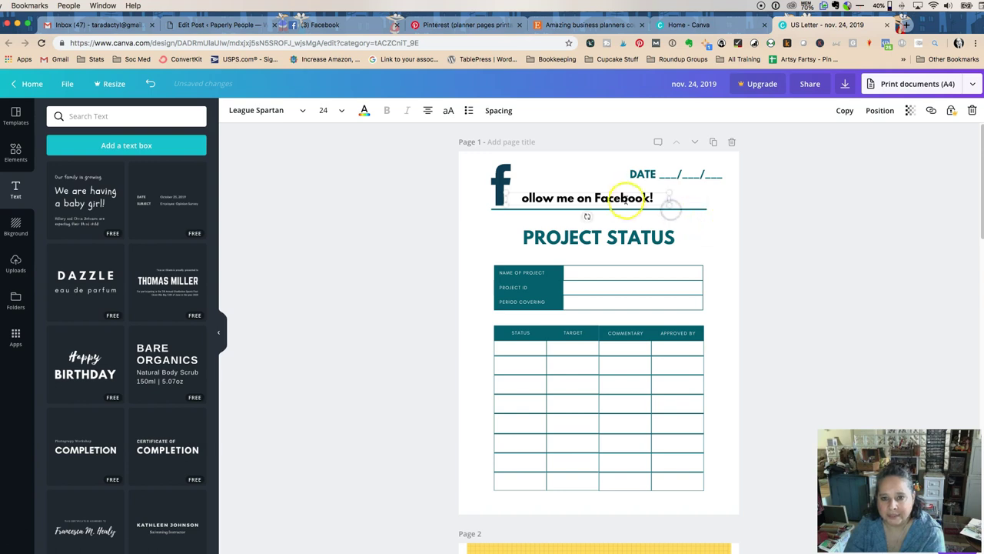
left_click(772, 234)
left_click_drag(609, 191, 593, 192)
- Recolor the "ollow me on Facebook!" text dark slate navy from the document colors
left_click(364, 110)
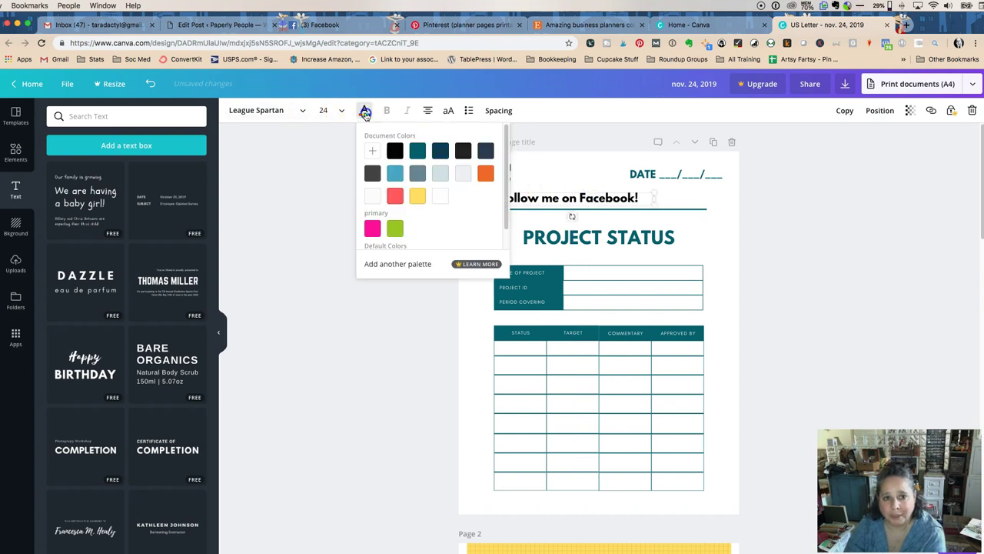
left_click(485, 151)
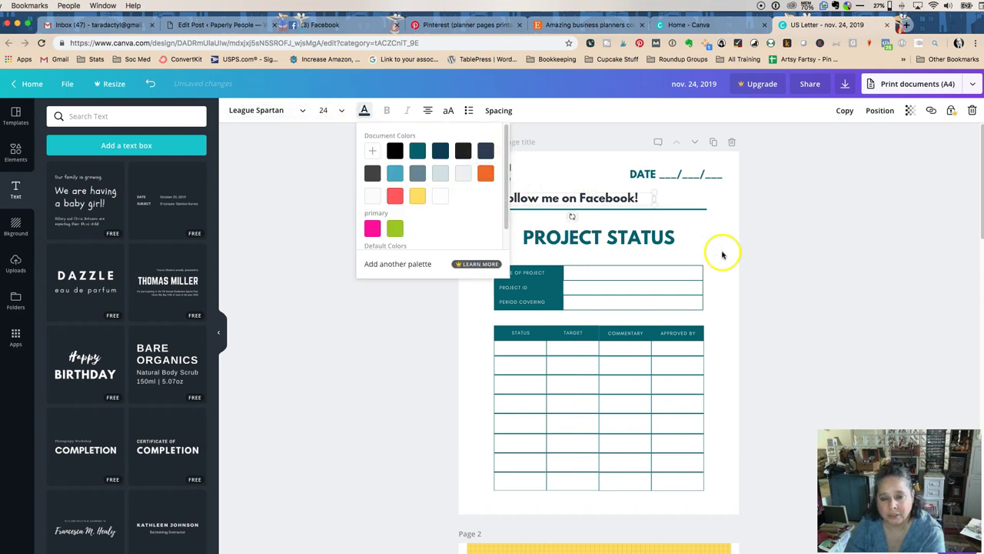
left_click(809, 256)
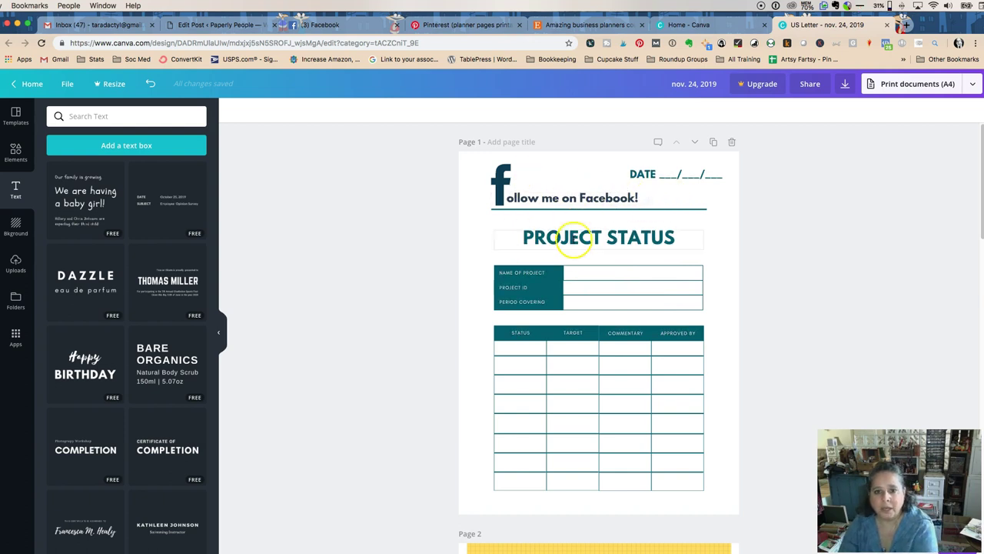
- Delete the "PROJECT STATUS" heading from page 1
left_click(573, 239)
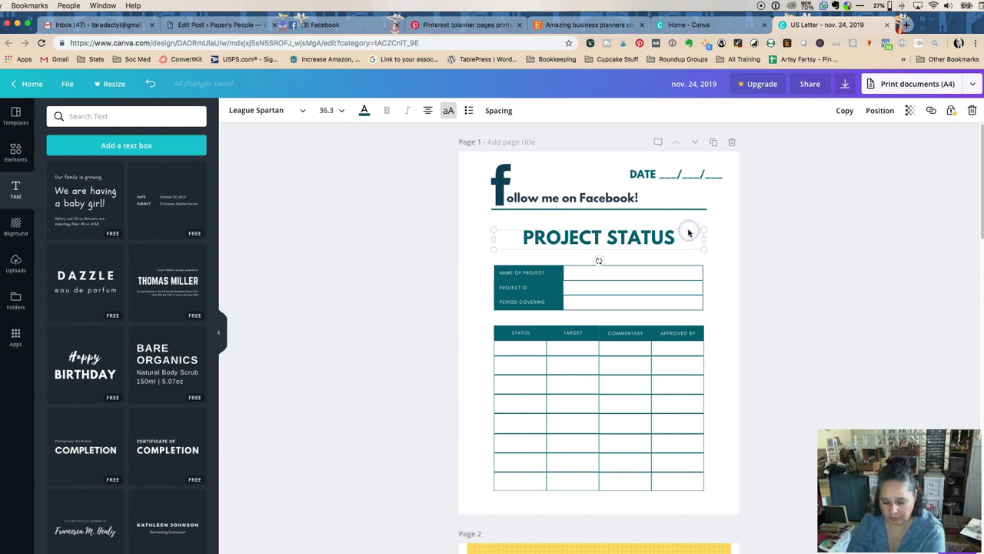
key("Delete")
left_click(520, 259)
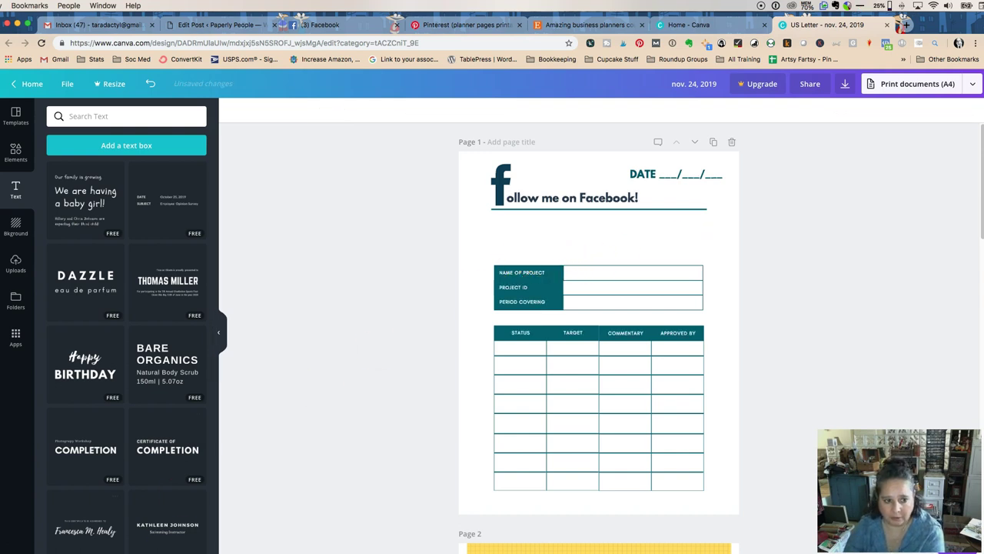
- Delete the project details block above the table, including its name, ID and period labels, teal cells and outlined fields
left_click(624, 263)
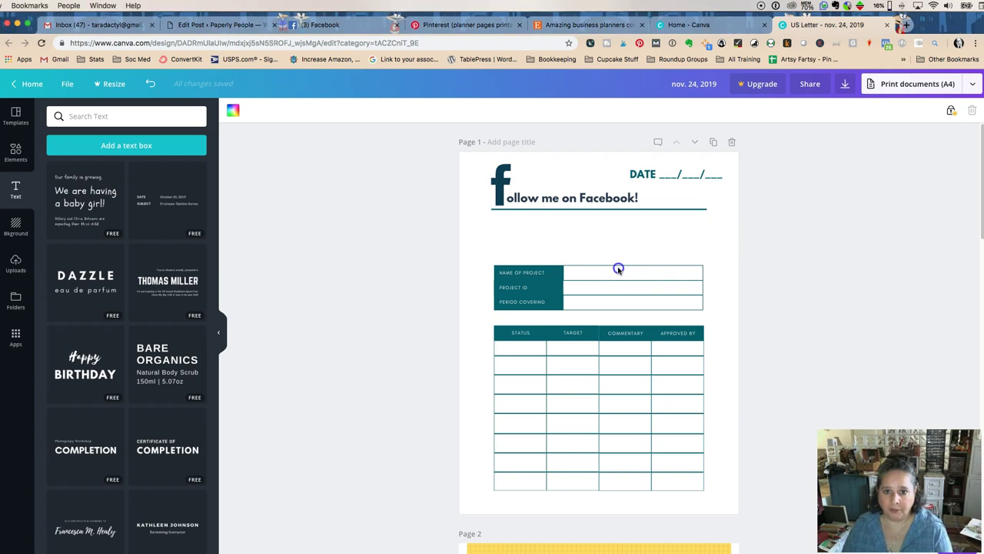
left_click_drag(619, 265, 628, 300)
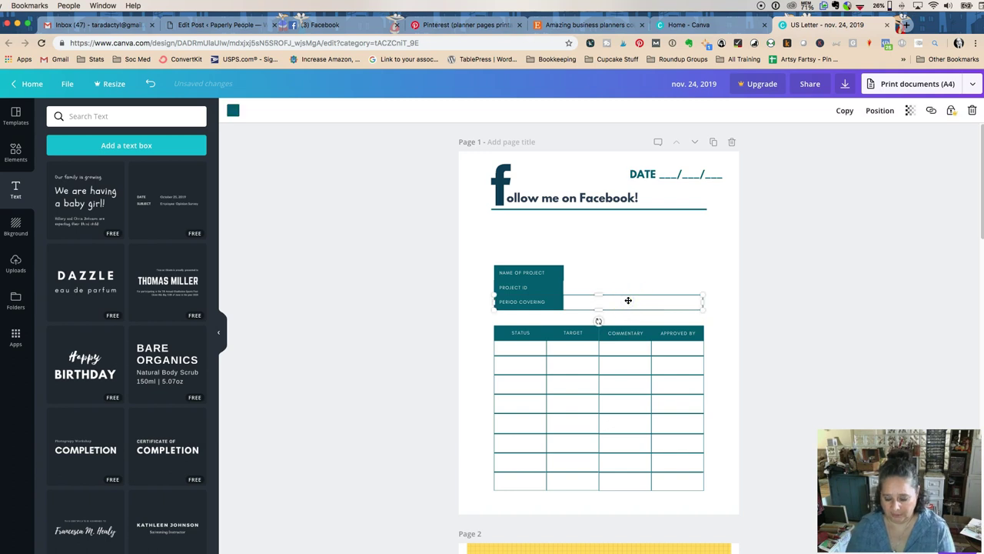
left_click(537, 296)
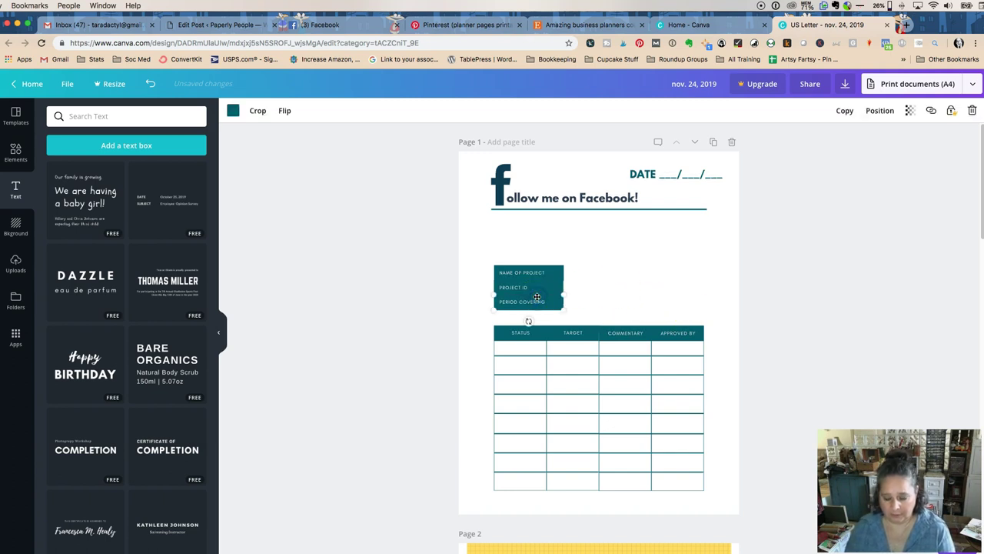
key("Delete")
left_click(546, 292)
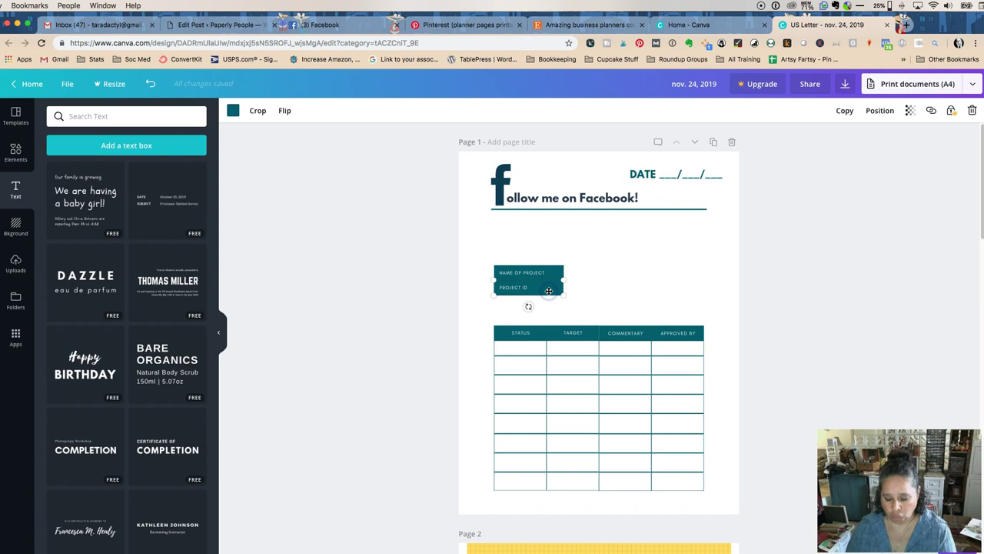
key("Delete")
left_click(555, 274)
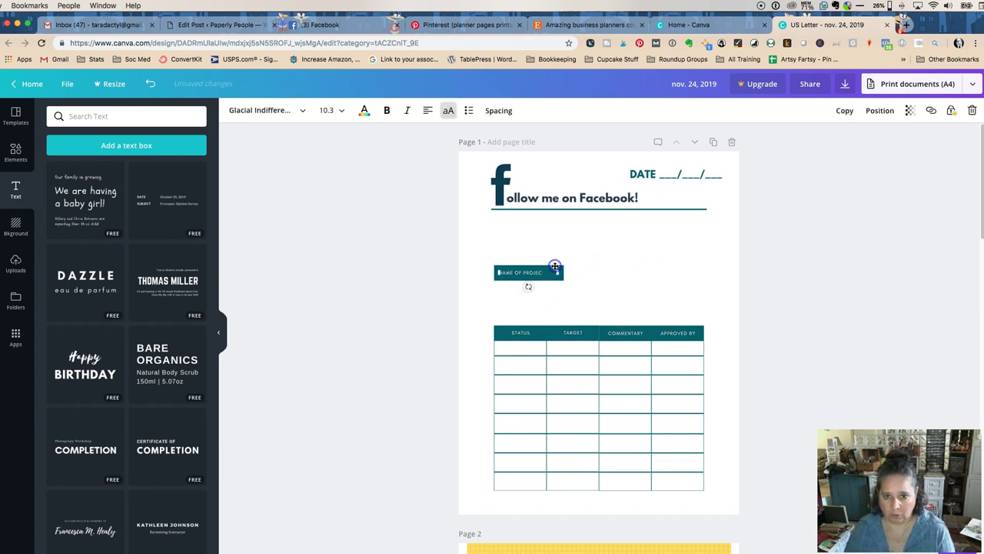
key("Delete")
left_click(556, 273)
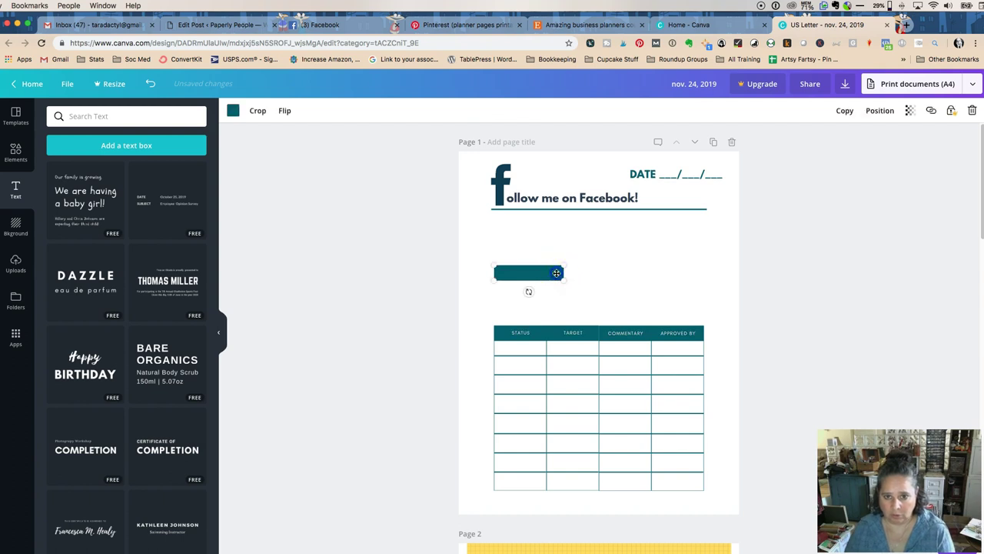
key("Delete")
- Move the whole four-column table up beneath the header line and enlarge it to reach the end of the date blanks
left_click_drag(489, 302, 718, 500)
left_click_drag(618, 320, 618, 226)
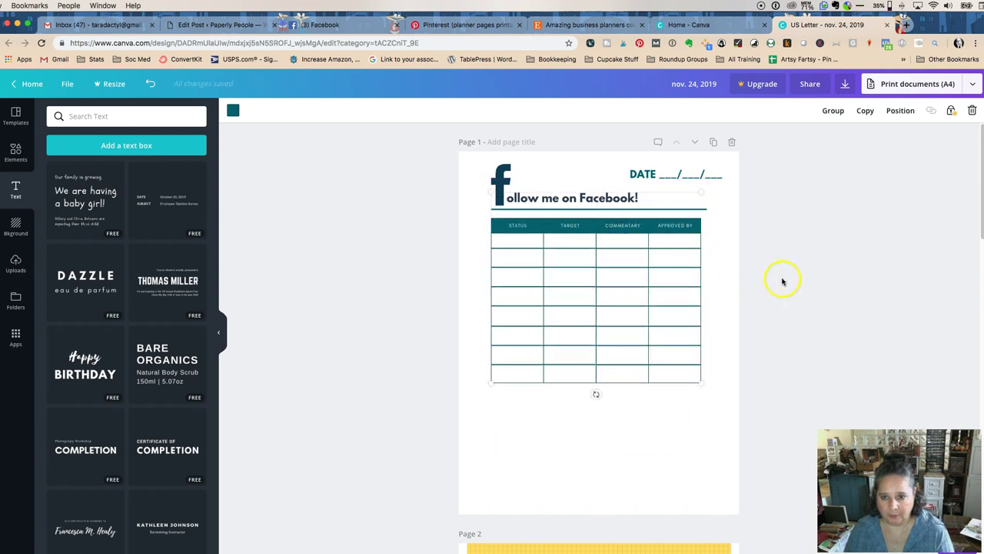
left_click_drag(699, 384, 721, 407)
left_click(837, 246)
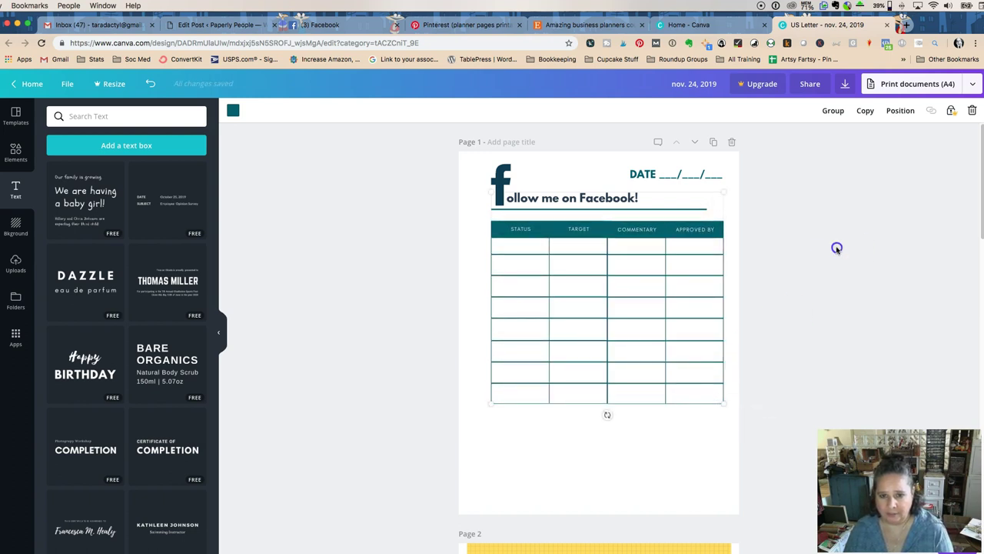
- Lengthen the header line so it ends level with the table's right edge
left_click(685, 209)
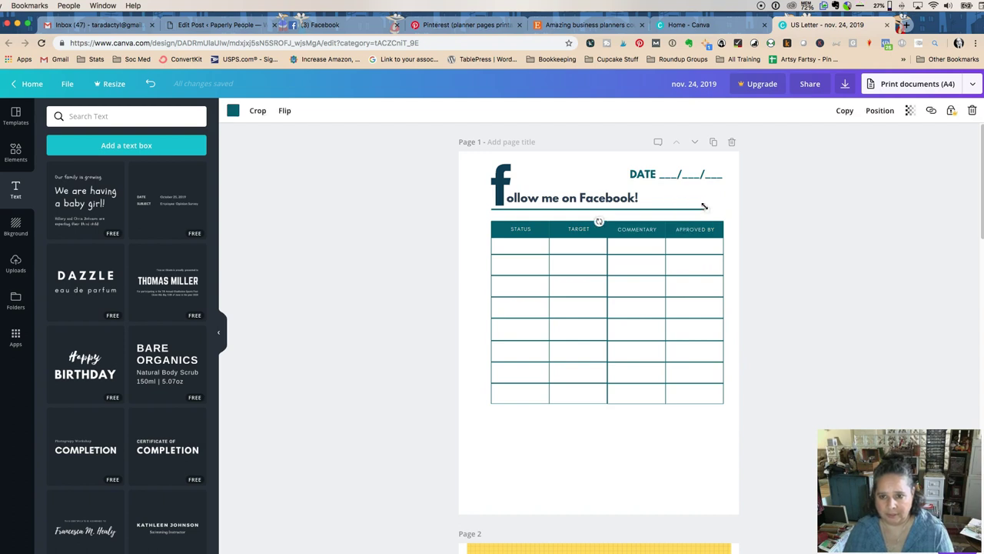
left_click_drag(706, 209, 723, 213)
left_click(838, 246)
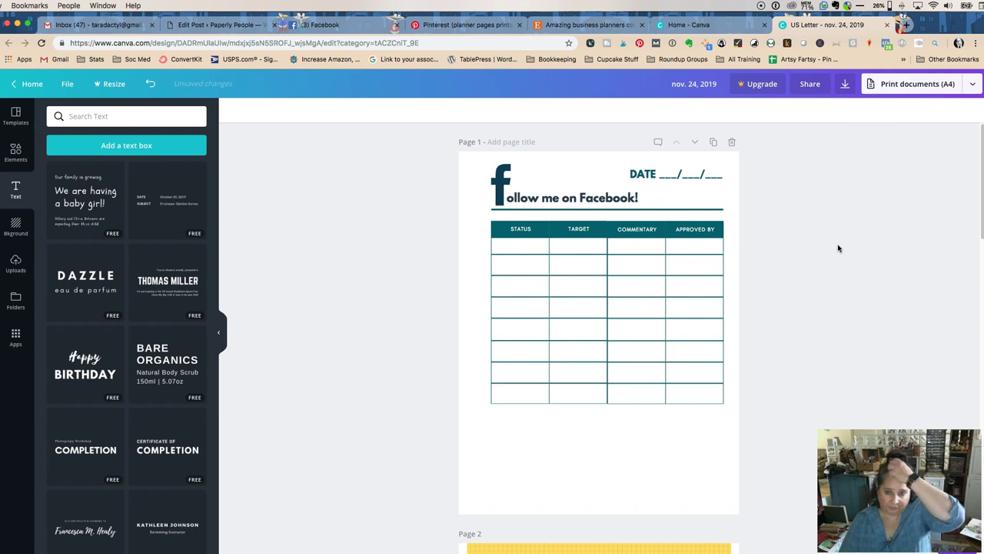
- Rename the table's four column headings to "NAME", "EMAIL", "PHONE" and "BUY/SELL?"
left_click(520, 230)
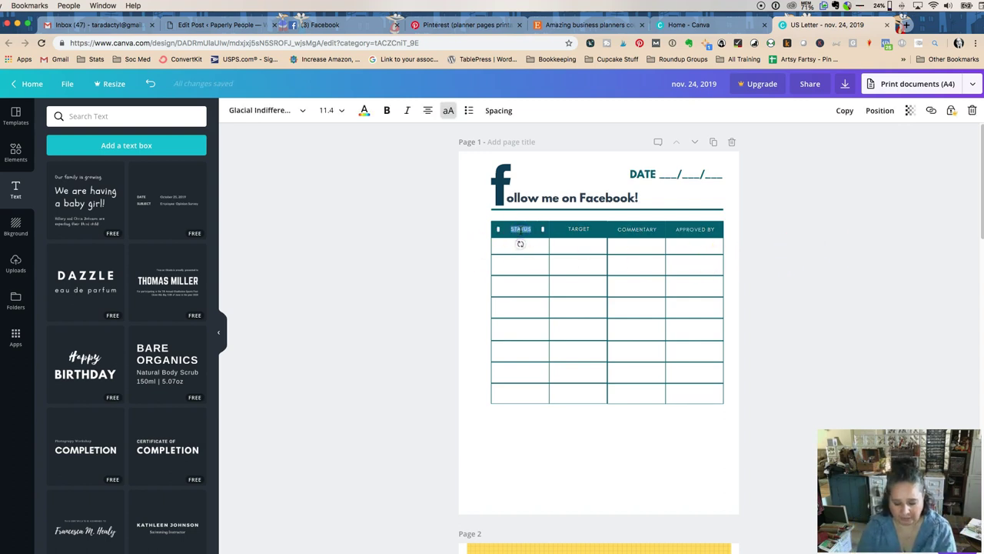
left_click(576, 230)
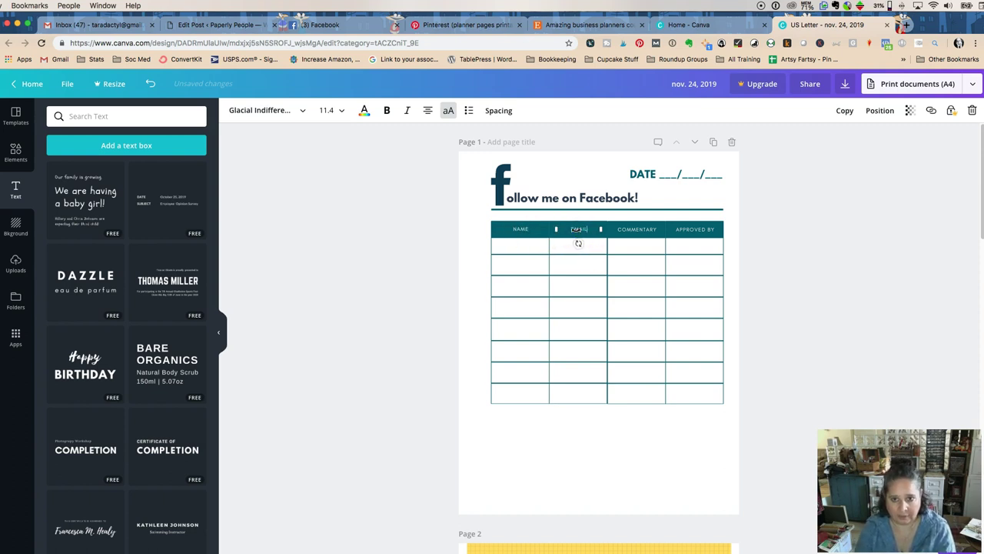
double_click(626, 229)
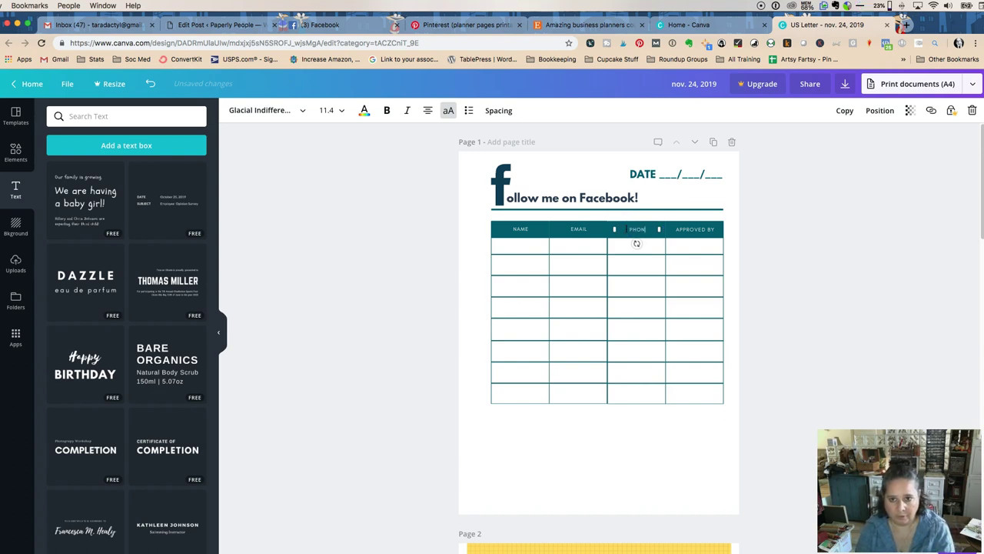
left_click(693, 228)
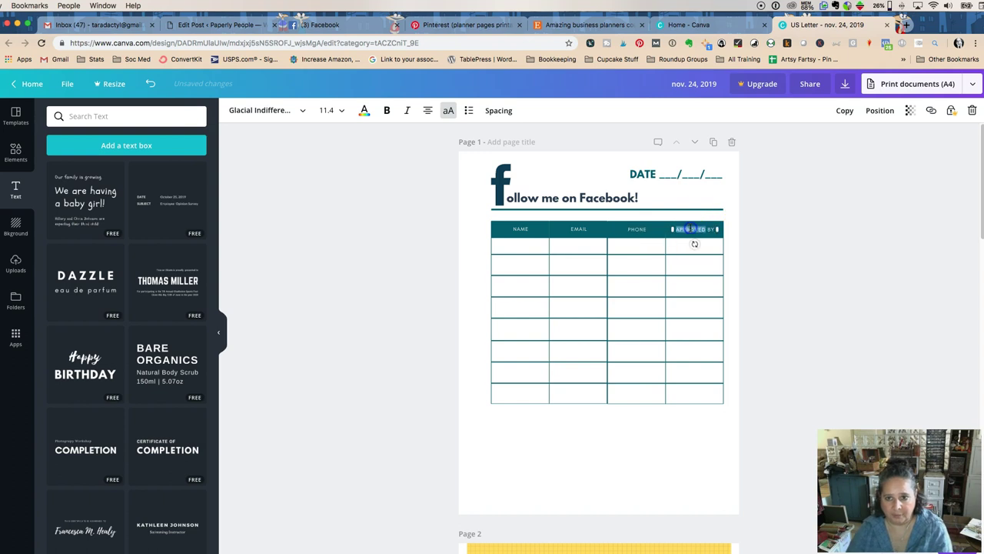
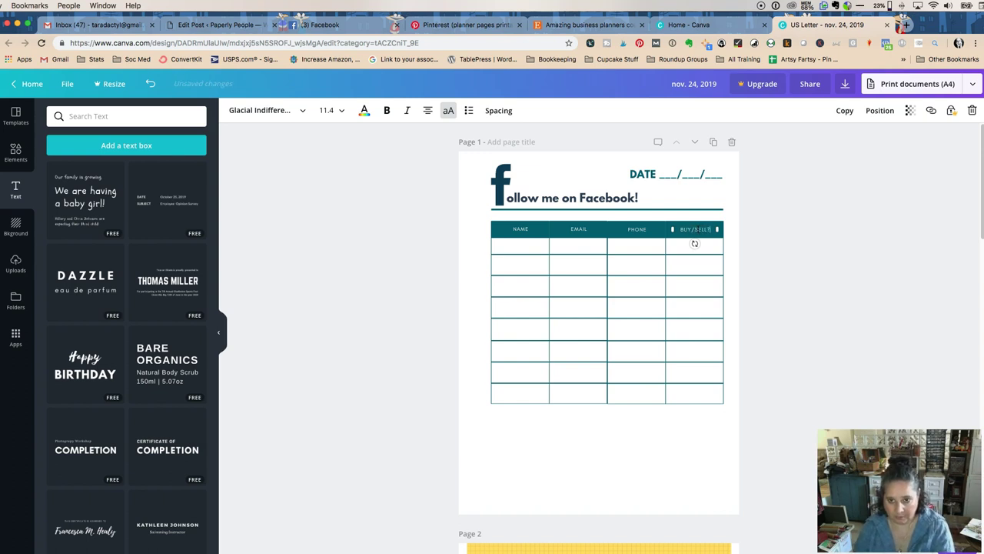
left_click(863, 226)
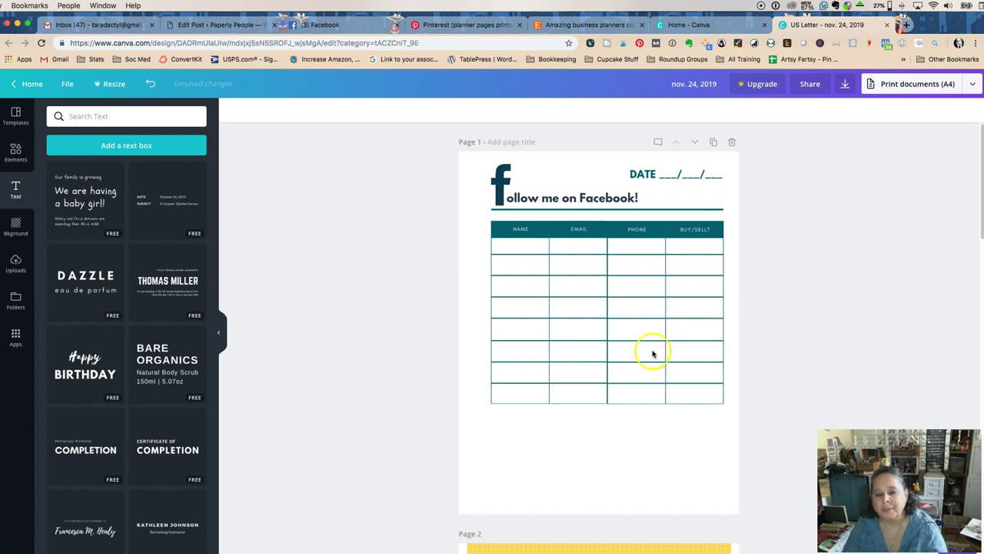
- Stretch the EMAIL and PHONE column outlines down to near the page's lower edge, to a height of about 808
left_click(585, 402)
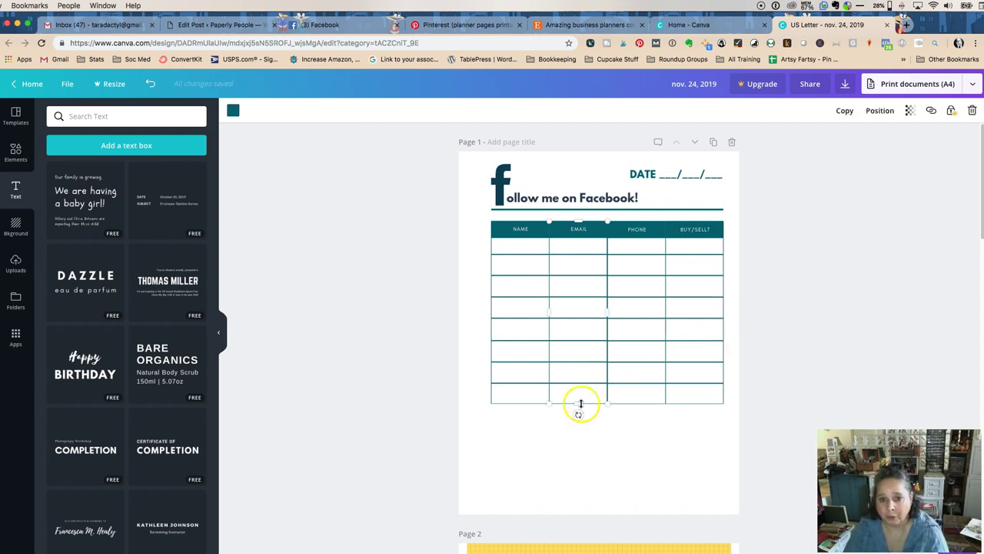
left_click_drag(582, 410, 571, 501)
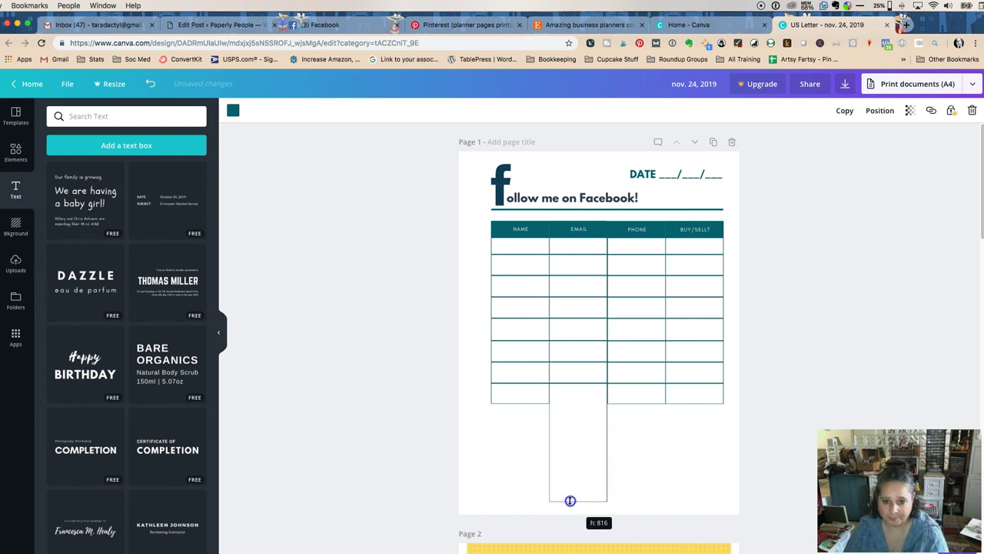
left_click(640, 400)
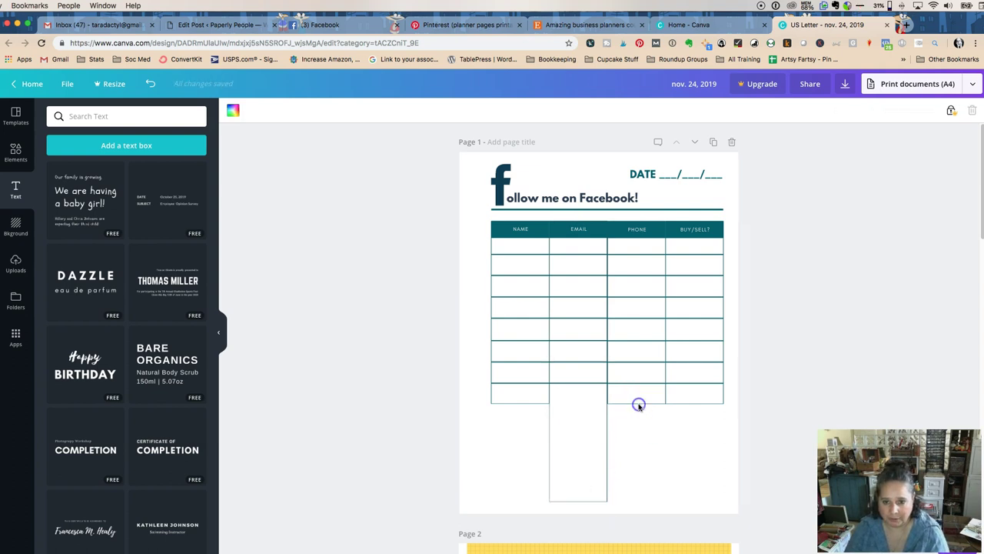
left_click_drag(639, 401, 625, 499)
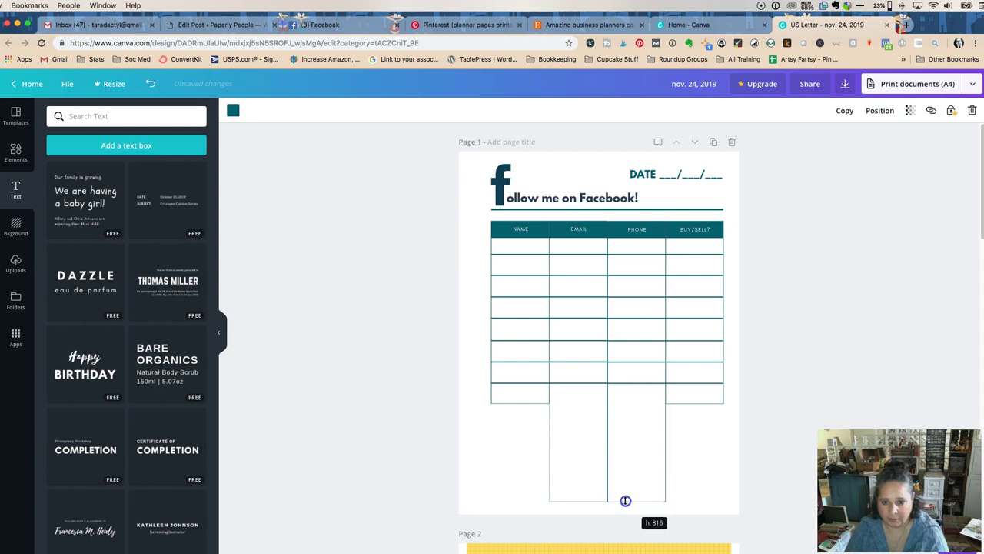
left_click_drag(626, 500, 582, 497)
left_click(596, 503)
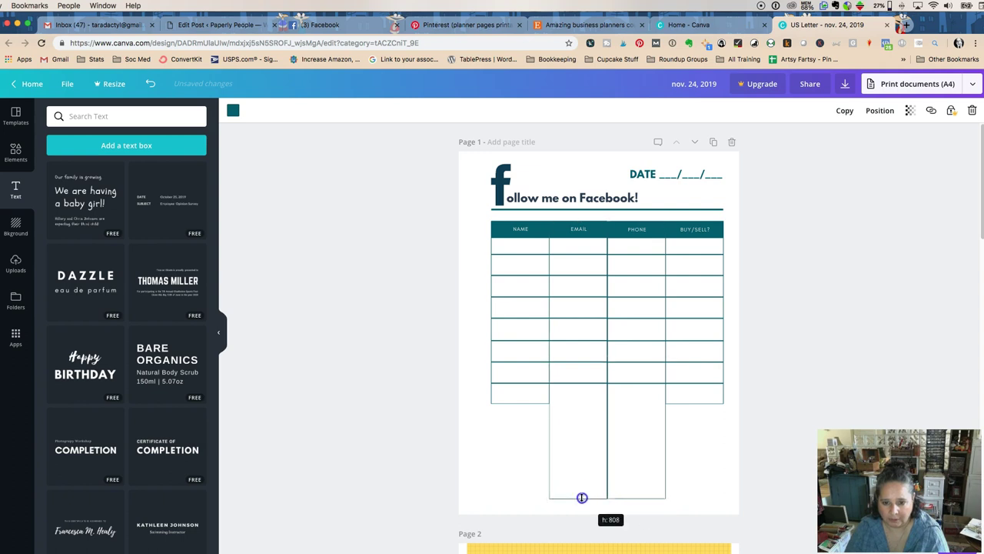
- Extend the BUY/SELL? and NAME column outlines down level with the two middle columns, to a height of about 805
left_click(694, 409)
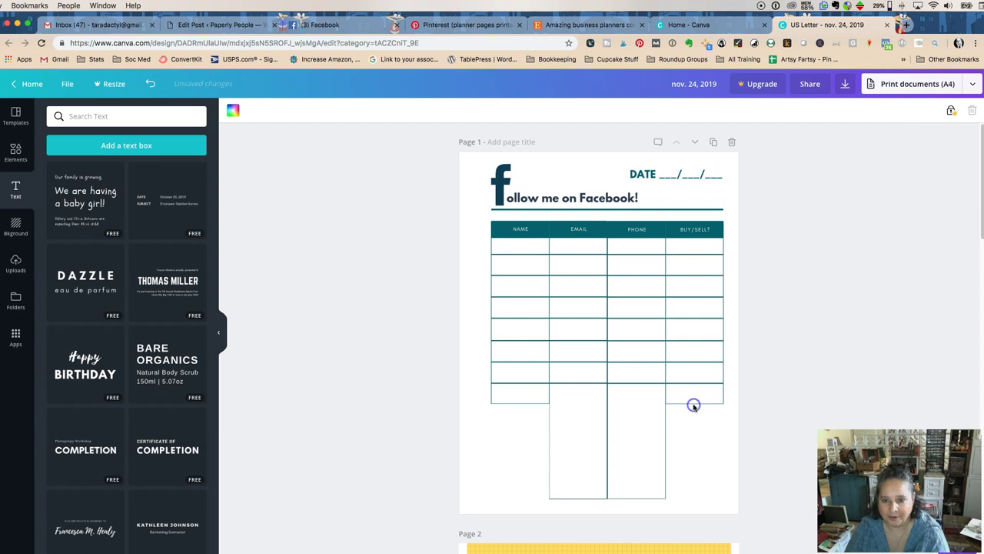
left_click(693, 401)
left_click_drag(693, 410, 685, 496)
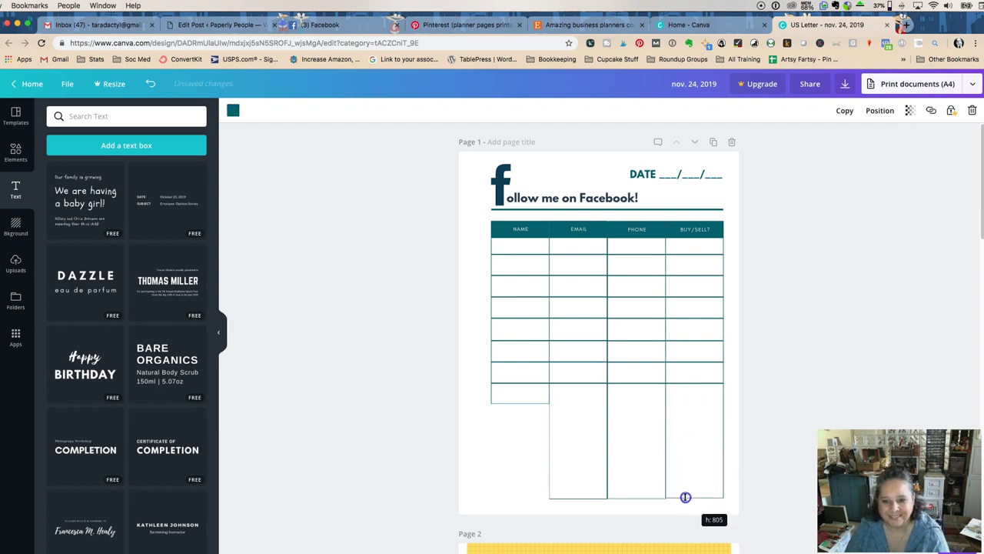
left_click(493, 403)
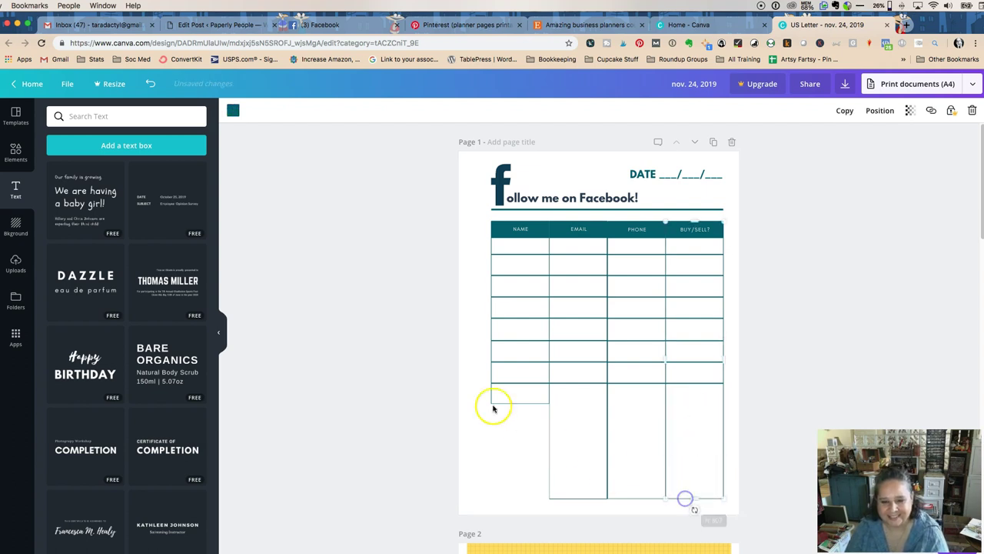
left_click_drag(523, 425, 522, 500)
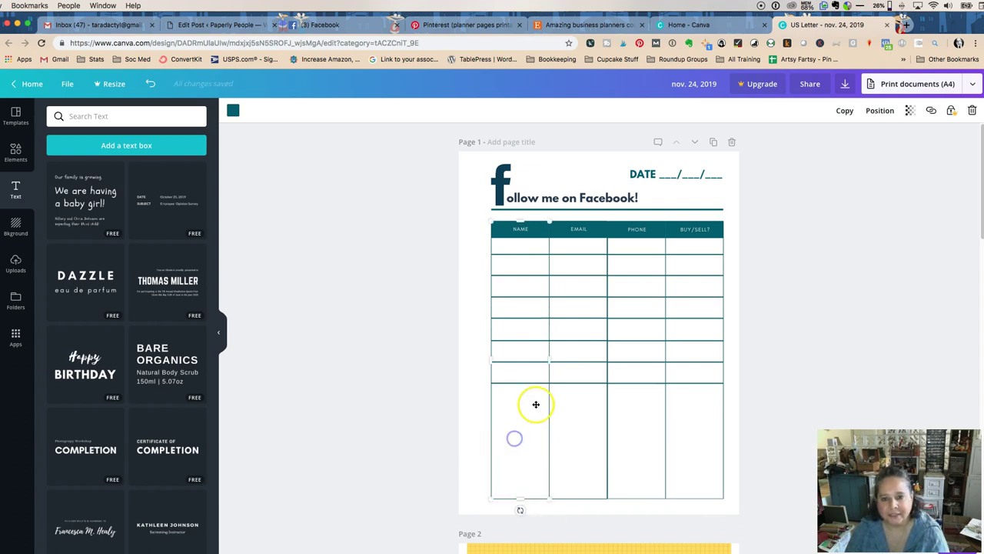
- Duplicate the lowest four row lines of the BUY/SELL? column and place the copies beneath them at matching spacing
left_click(769, 308)
left_click_drag(769, 308, 695, 408)
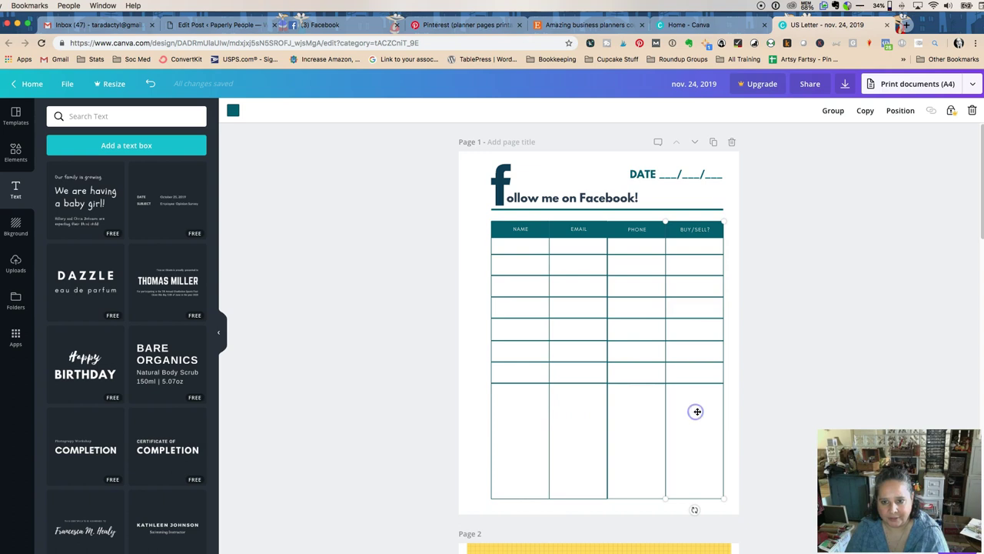
left_click(723, 424)
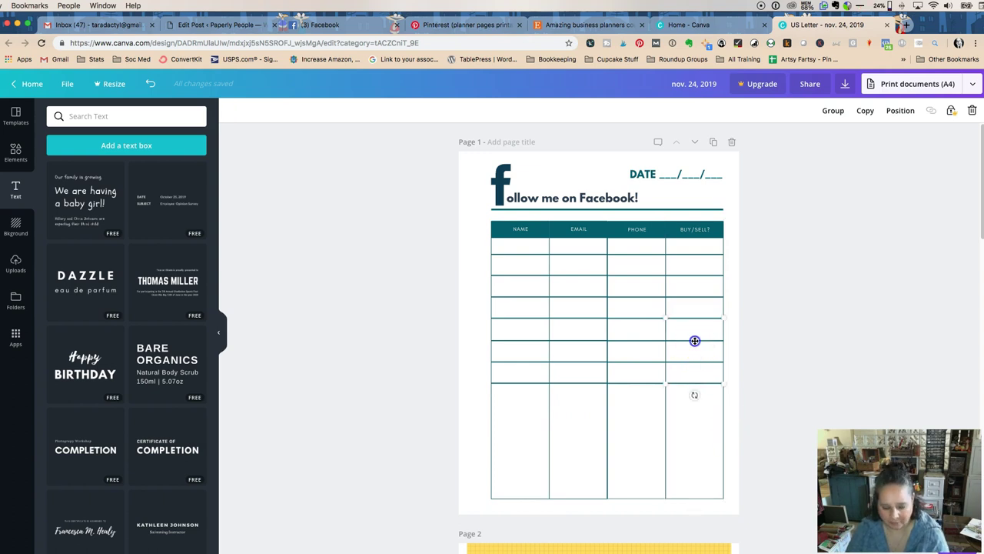
left_click_drag(694, 341, 696, 426)
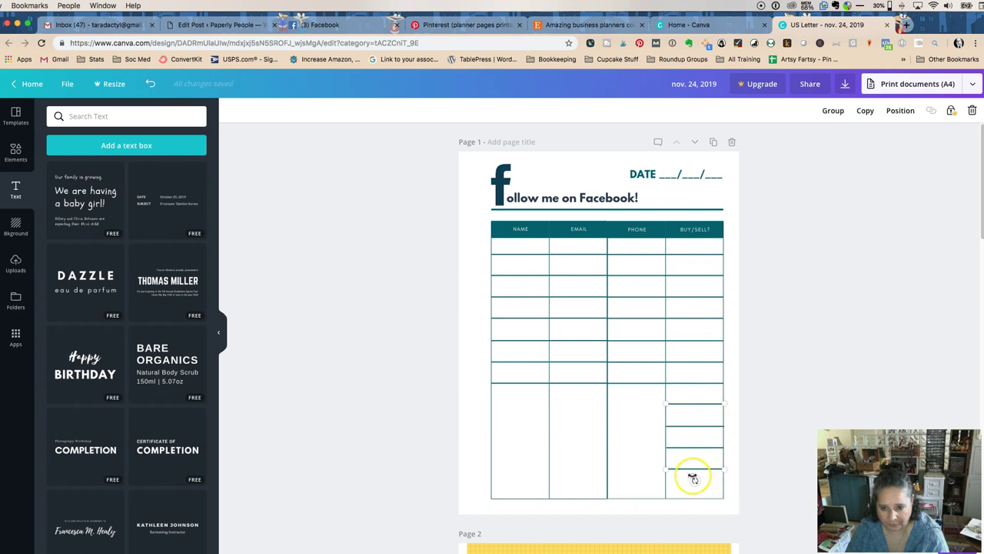
- Nudge the last BUY/SELL? row line slightly down and place another copy below it, just above the column's lower edge
left_click(796, 419)
left_click(697, 472)
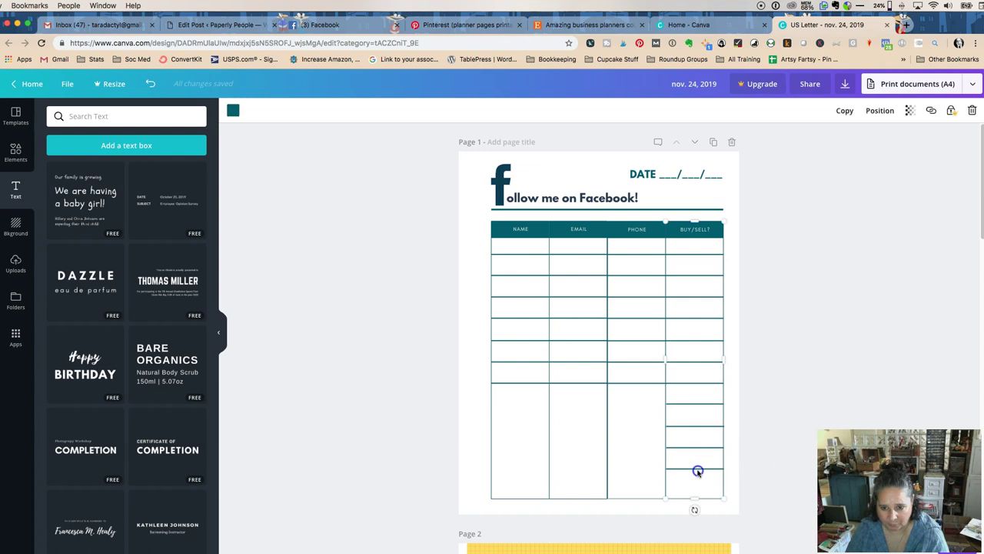
left_click(767, 463)
left_click(696, 467)
left_click(696, 469)
left_click_drag(766, 470, 695, 472)
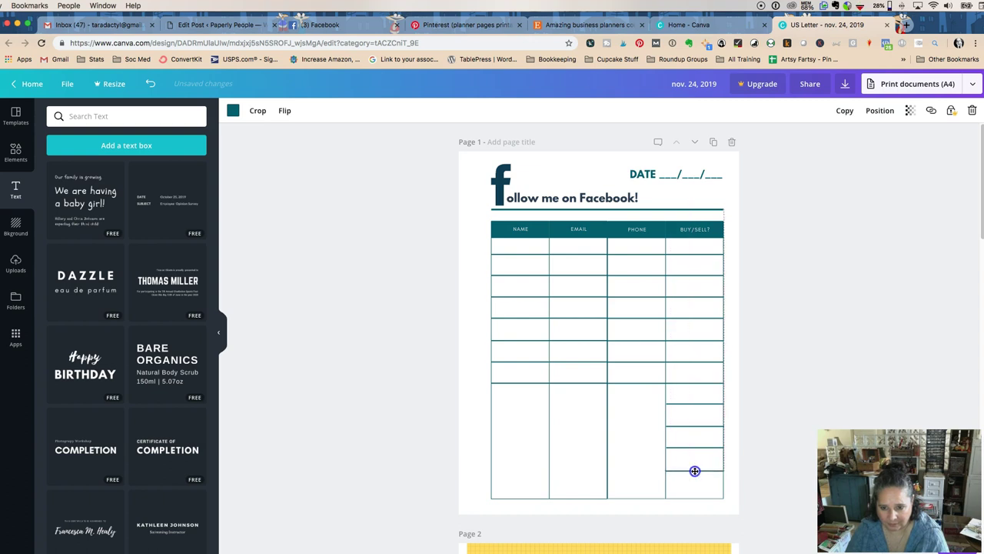
left_click_drag(695, 470, 694, 493)
- Move the BUY/SELL? column outline aside, over the NAME column, and copy its five new row lines into the PHONE column
left_click_drag(772, 384, 682, 509)
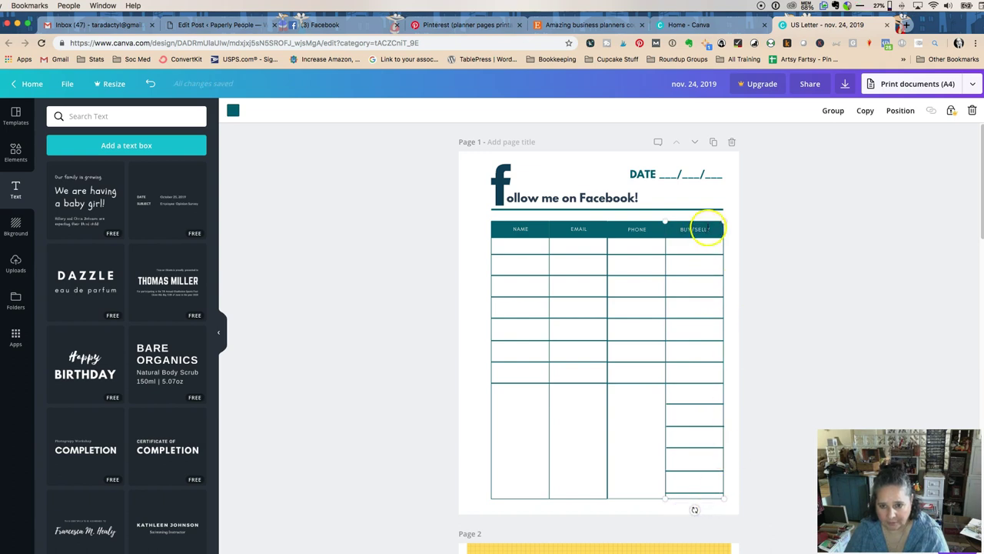
left_click(713, 223)
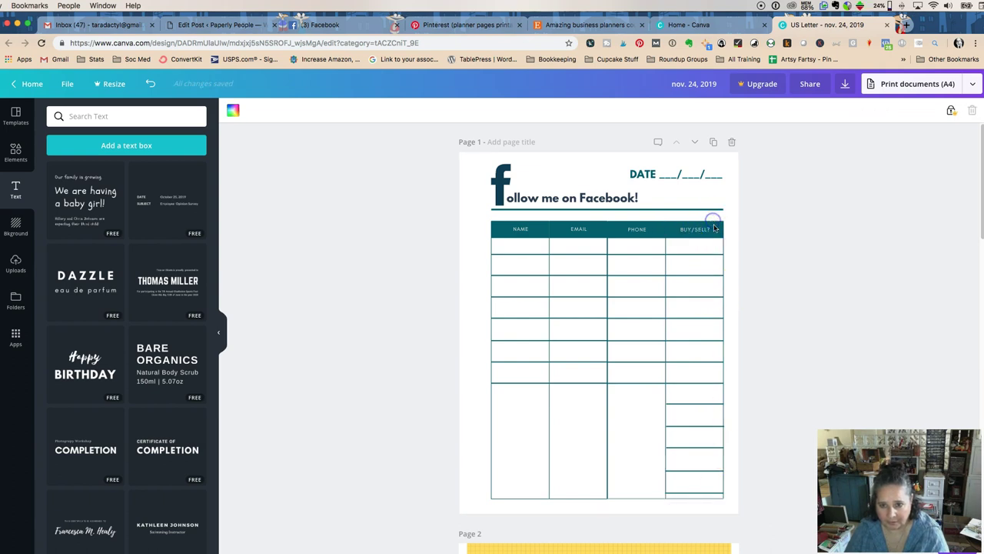
left_click_drag(692, 403, 496, 423)
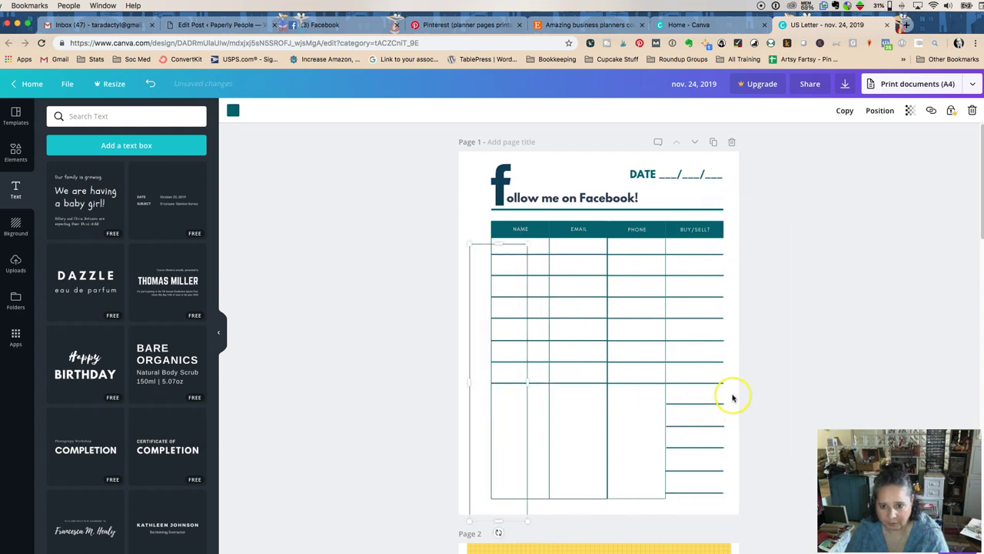
mouse_move(728, 397)
left_mouse_down()
mouse_move(691, 502)
mouse_move(709, 416)
mouse_move(659, 408)
mouse_move(717, 412)
left_mouse_up()
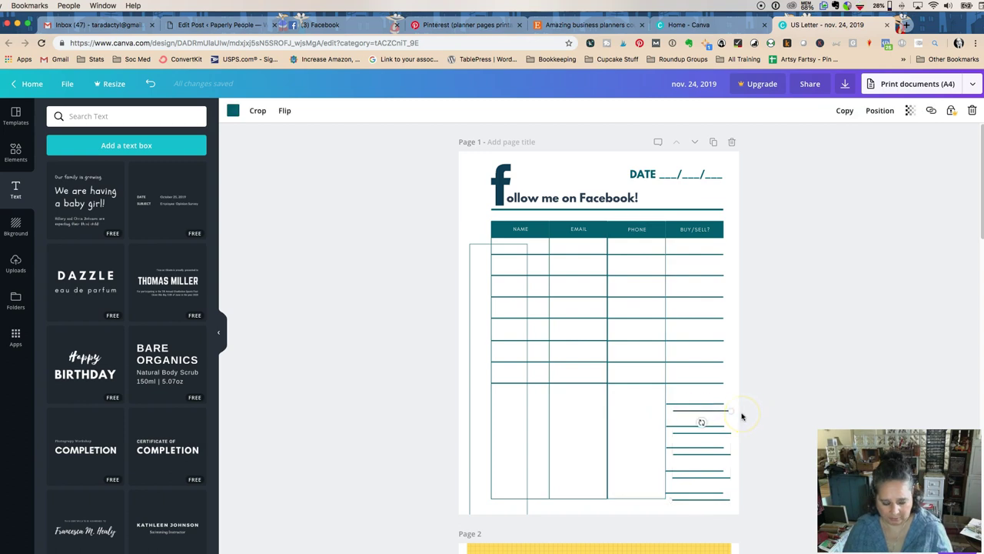
key("ctrl+z")
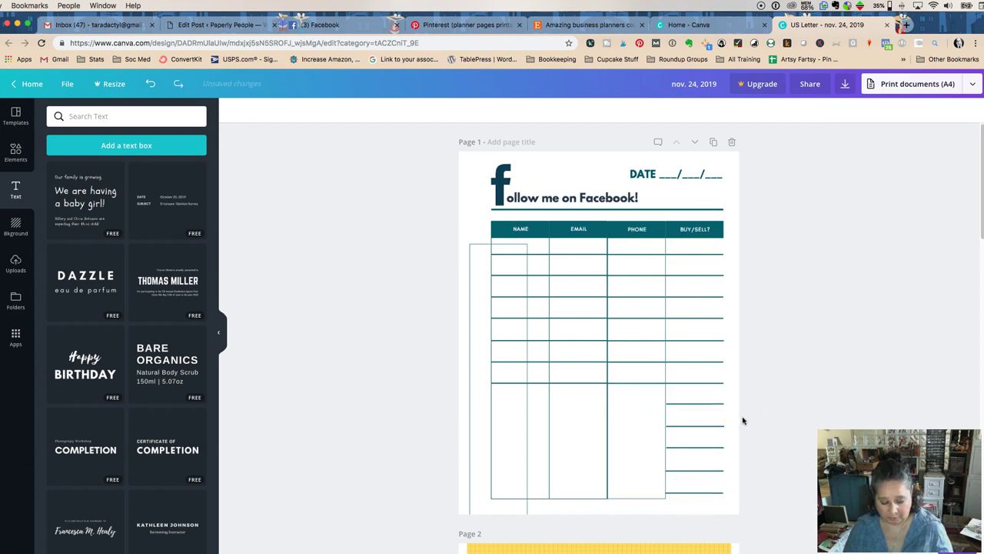
key("ctrl+shift+z")
left_click(732, 410)
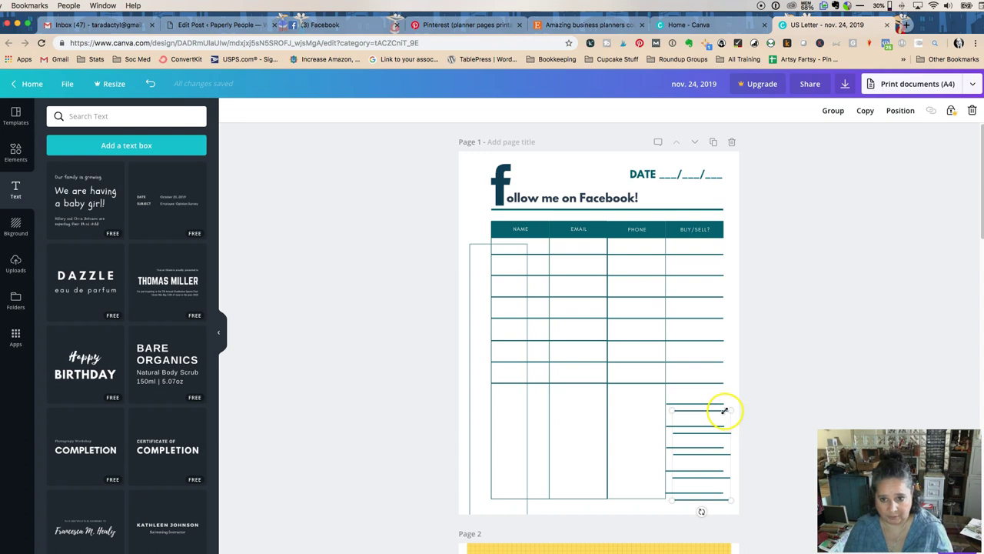
left_click_drag(711, 411, 645, 403)
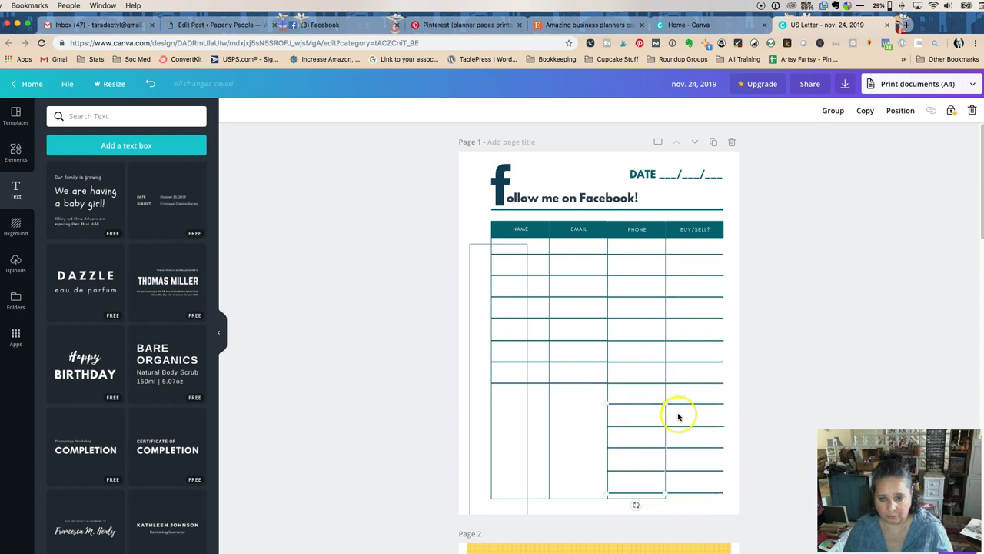
- Place copies of the five new row lines in the EMAIL and NAME columns, level with the other columns' lines
left_click_drag(709, 411, 585, 404)
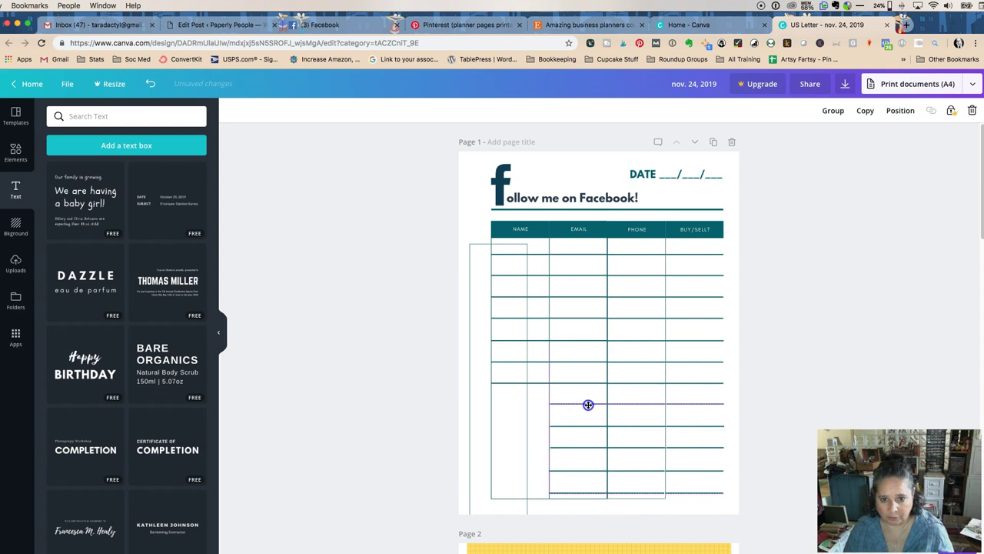
left_click_drag(587, 404, 588, 404)
key("super+v")
left_click(714, 415)
left_click_drag(715, 410, 534, 403)
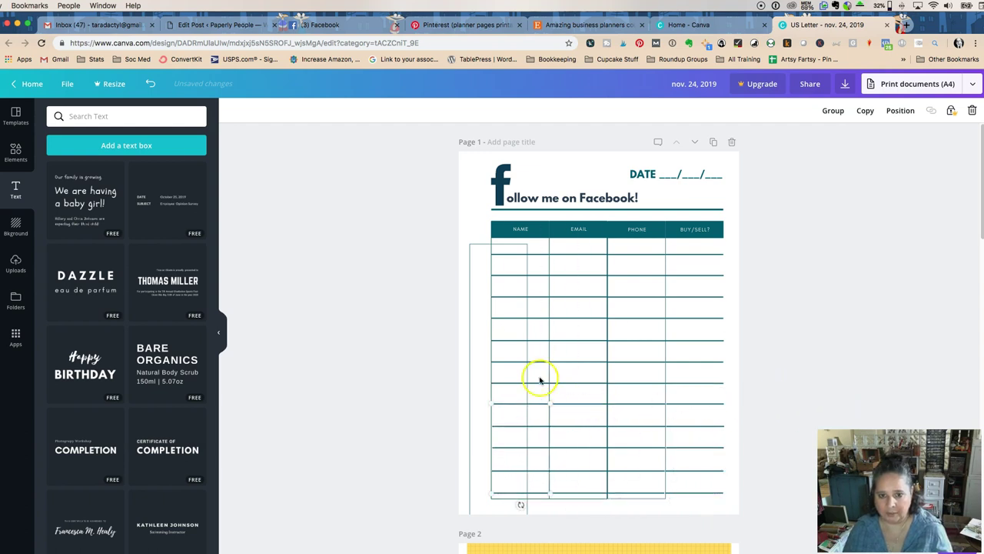
- Move the displaced column outline back into place around the BUY/SELL? column
left_click_drag(475, 244, 670, 228)
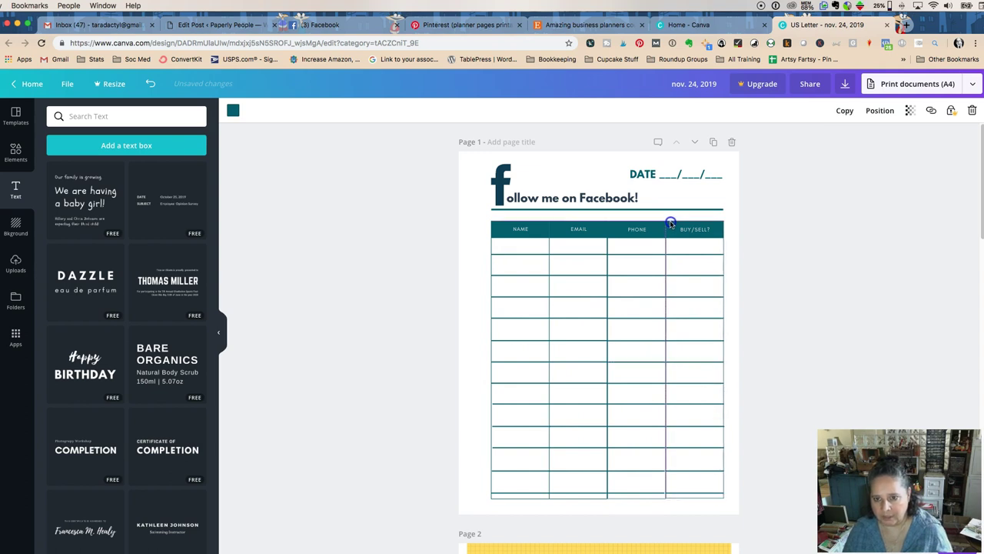
left_click(770, 255)
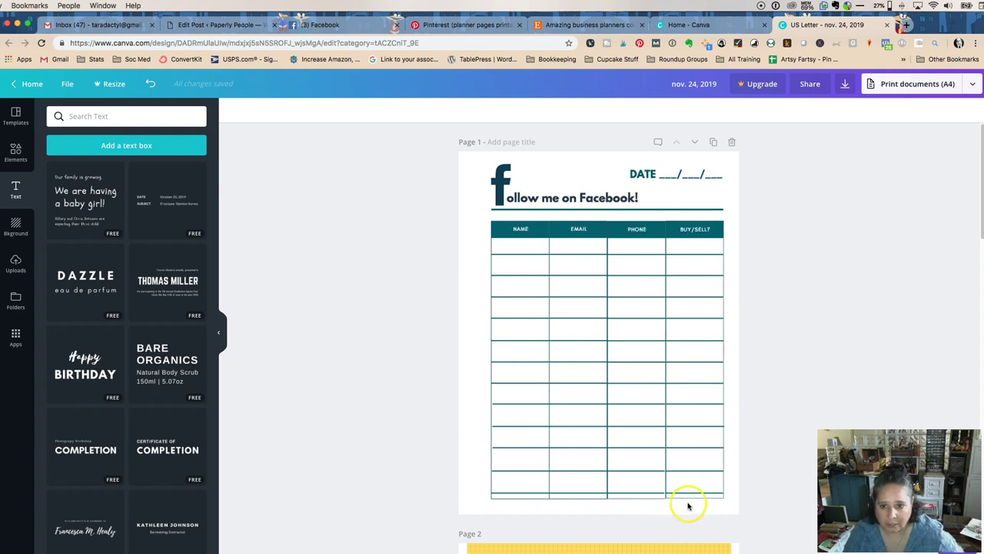
left_click(689, 499)
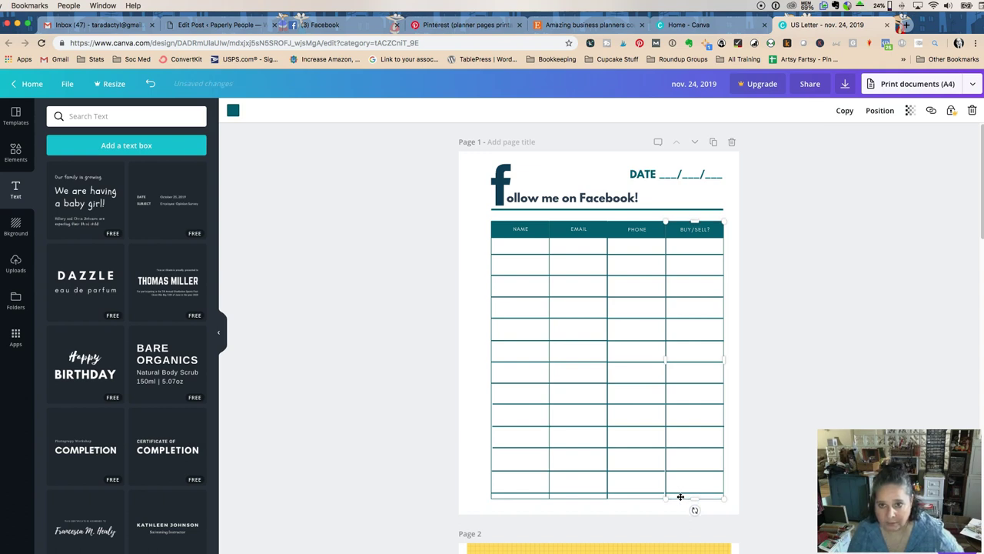
left_click(739, 490)
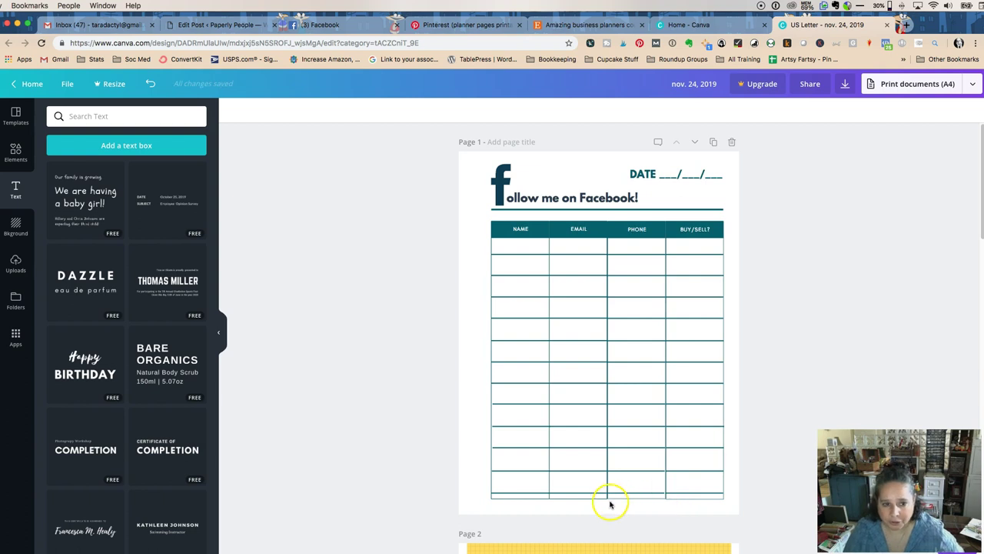
- Add a solid light grey square from the Shapes collection to page 1
left_click(16, 151)
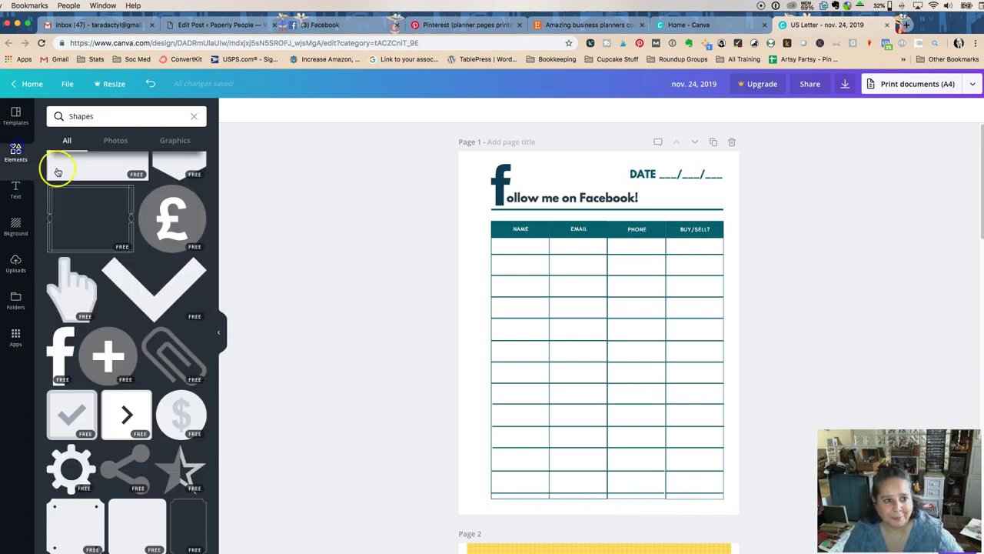
scroll(131, 263, "down", 10)
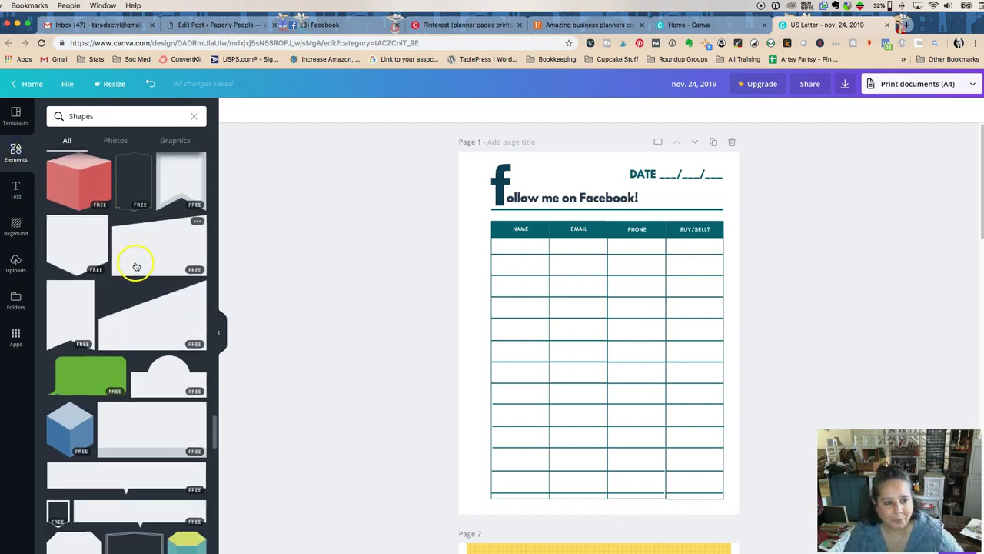
scroll(136, 265, "up", 3)
left_click_drag(216, 369, 221, 138)
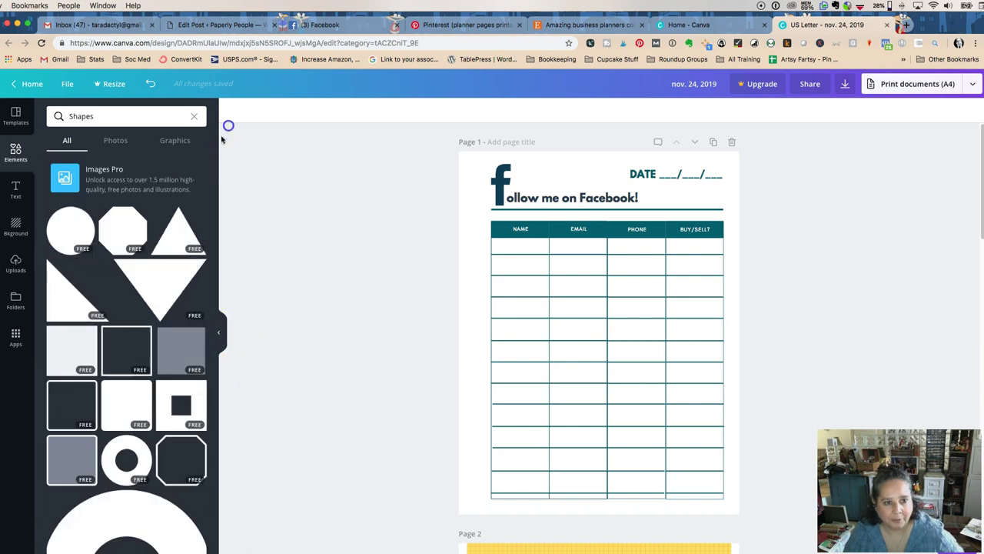
left_click(69, 354)
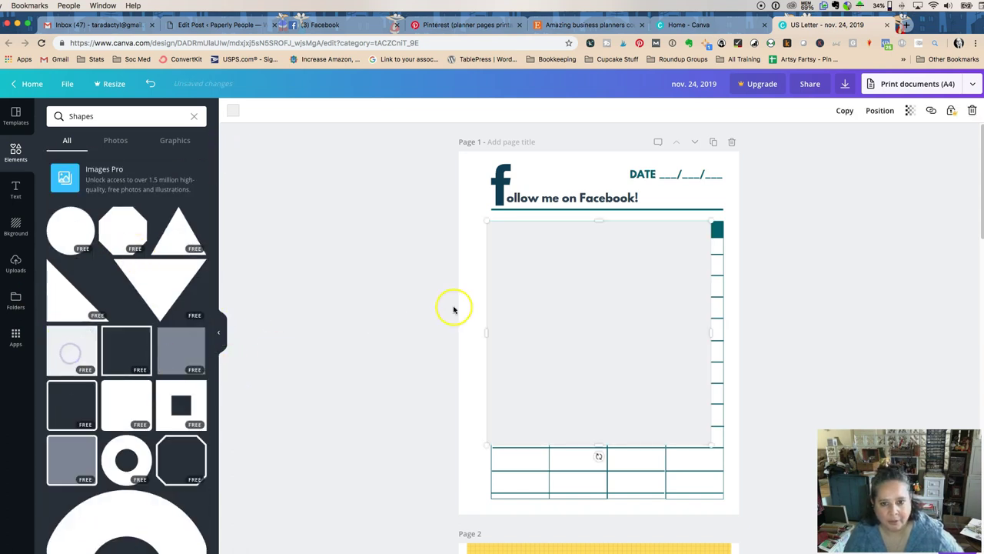
- Try to shrink the grey square to a thin strip along the table's lower edge
left_click_drag(617, 270, 614, 409)
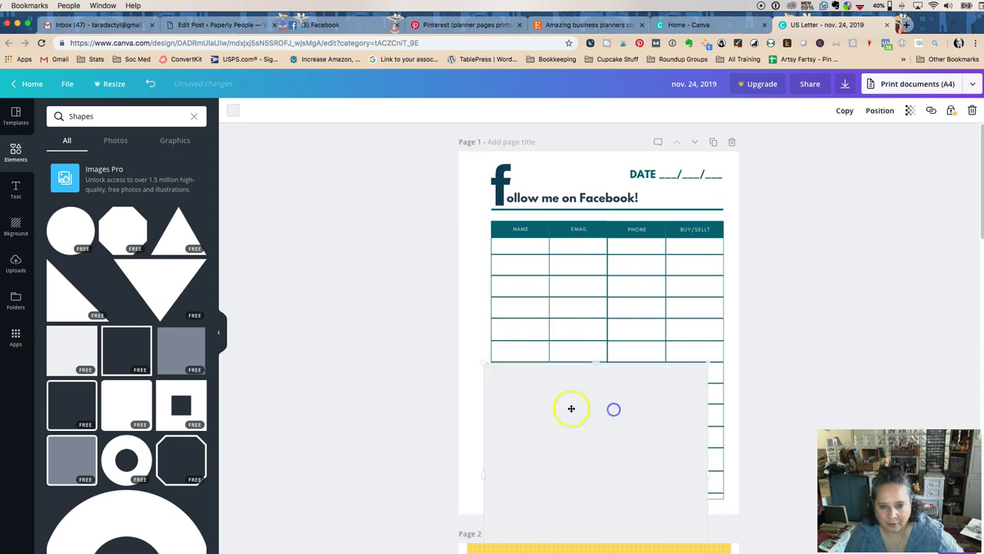
left_click_drag(596, 362, 596, 487)
mouse_move(531, 496)
left_mouse_down()
mouse_move(549, 481)
mouse_move(522, 494)
mouse_move(528, 505)
left_mouse_up()
scroll(549, 439, "down", 5)
scroll(552, 439, "up", 5)
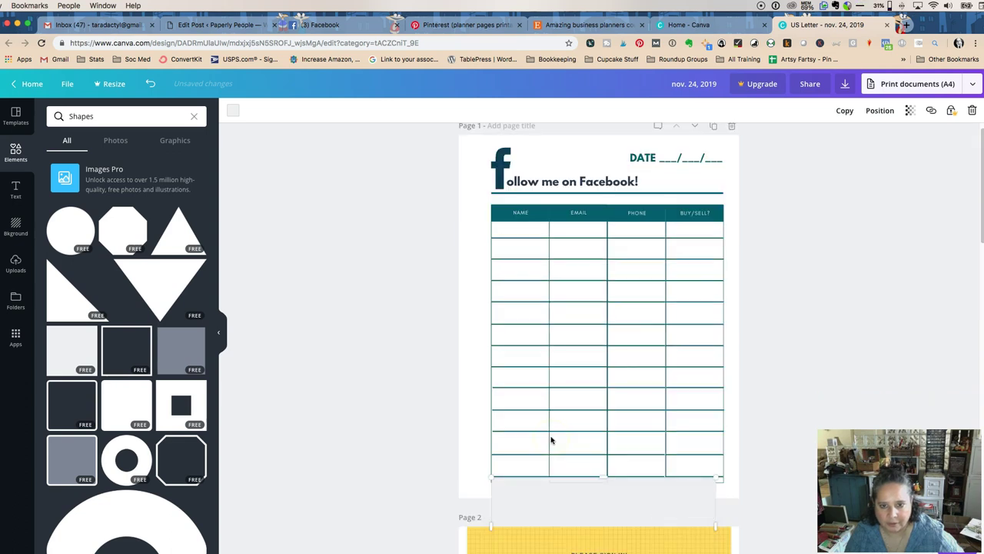
left_click_drag(605, 477, 603, 507)
left_click_drag(593, 461, 604, 509)
left_click(660, 515)
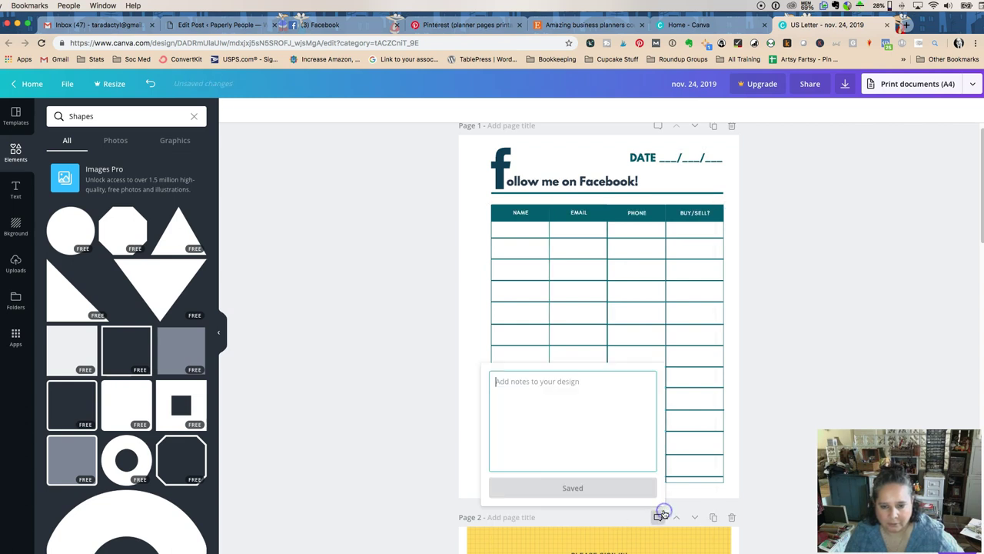
left_click(774, 400)
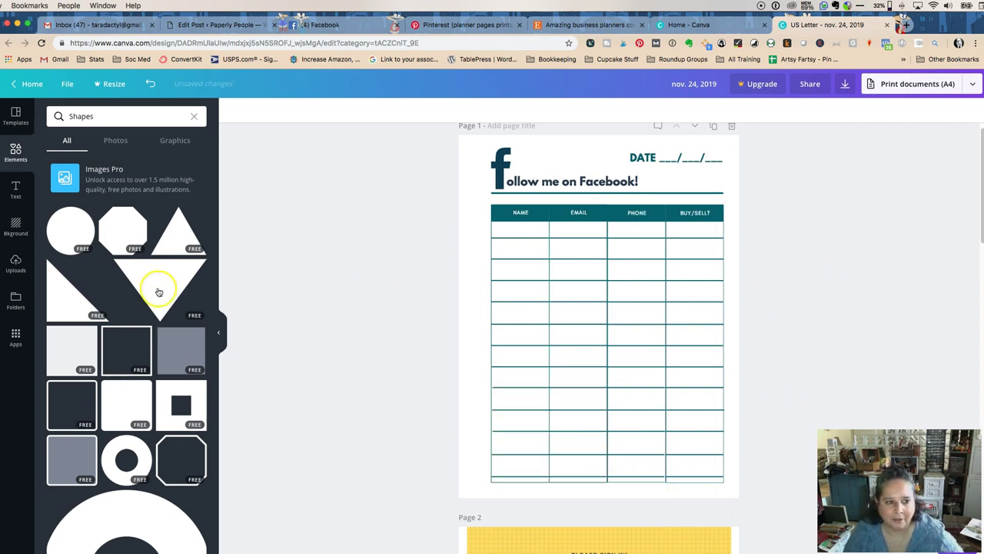
- Add a solid light grey square to page 1 and shape it into a table-wide strip along the table's lower edge
left_click(82, 352)
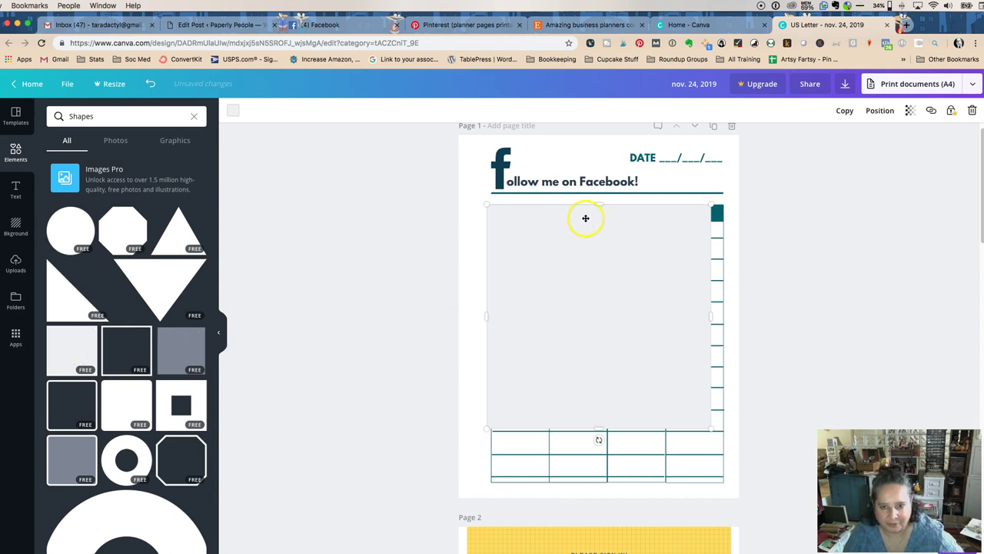
left_click_drag(599, 223, 568, 470)
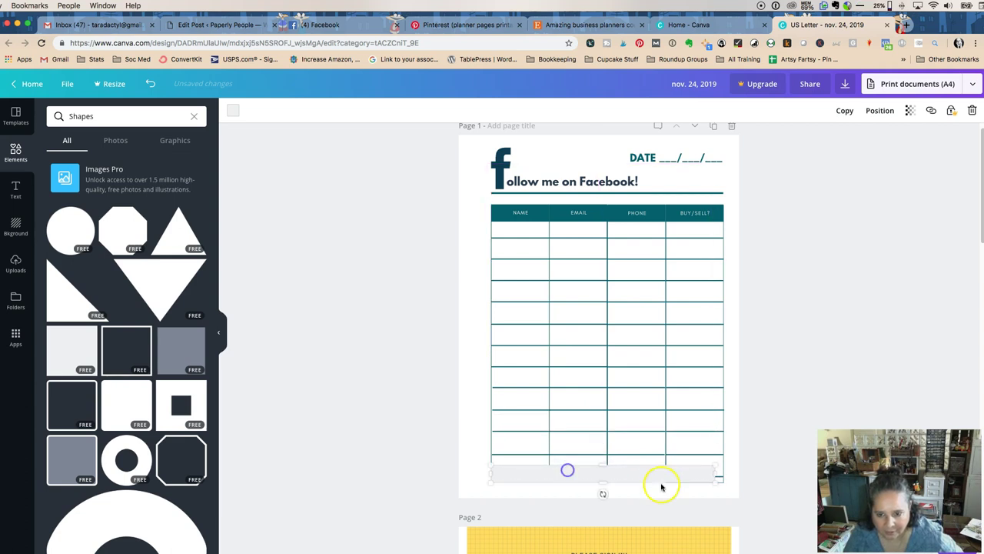
left_click_drag(717, 474, 728, 471)
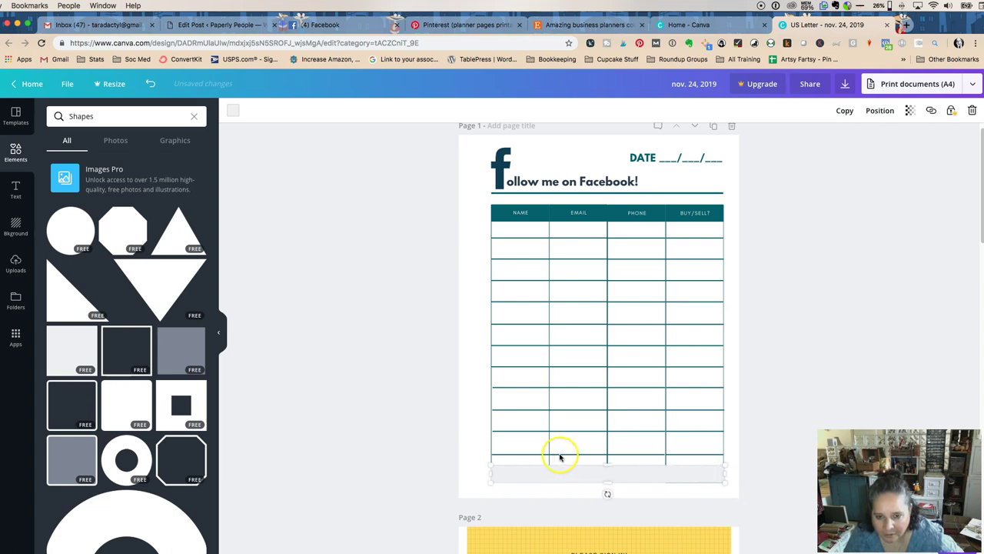
- Recolour the strip at the table's lower edge with the document's dark teal used in the header row
left_click(233, 110)
left_click(289, 149)
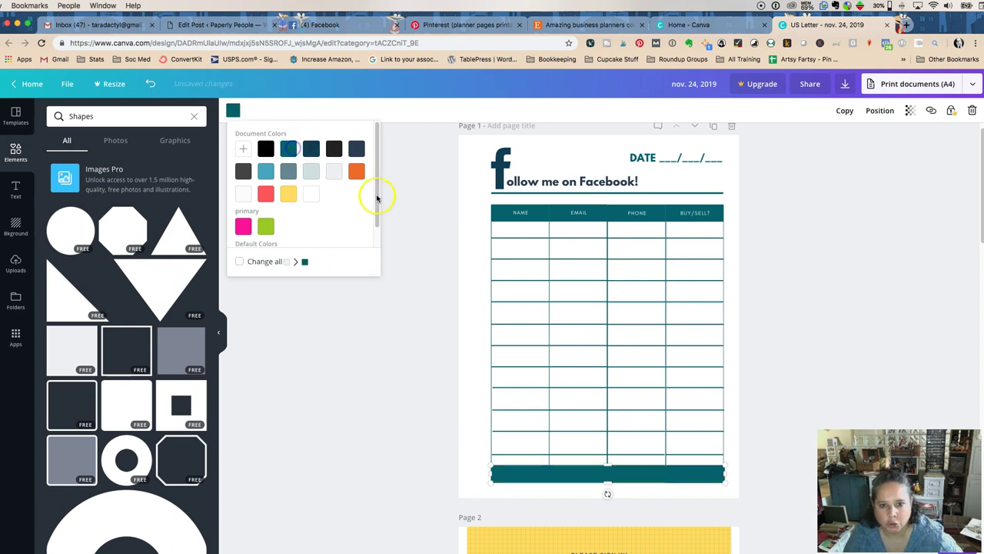
left_click(423, 205)
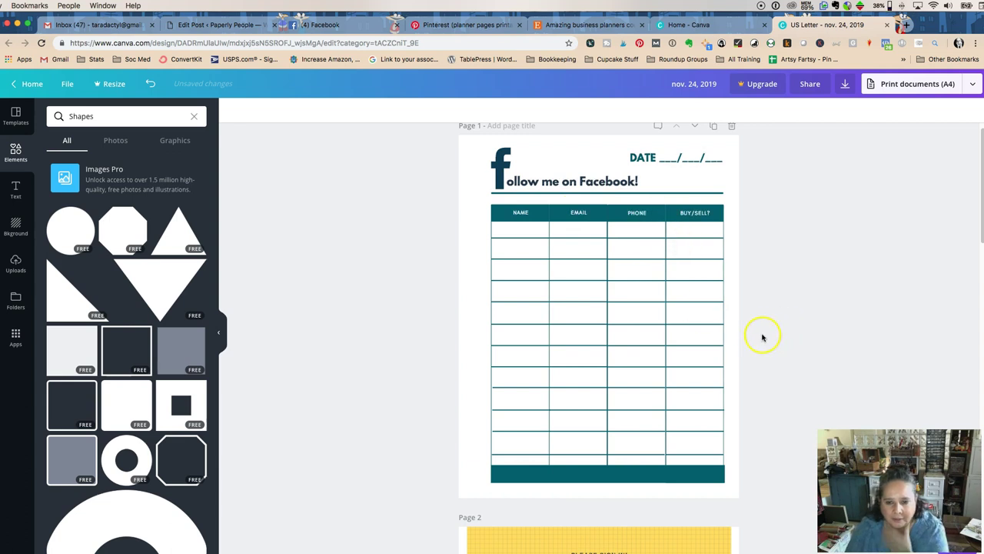
- Extend the teal strip upward so its upper edge meets the table's last row line
left_click(603, 474)
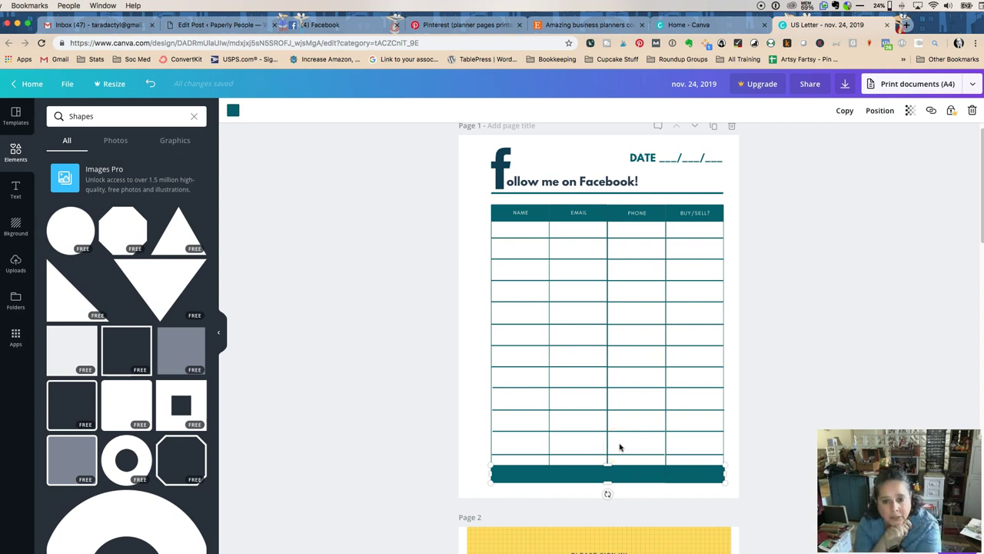
left_click(604, 466)
left_click_drag(611, 462, 613, 453)
left_click(798, 433)
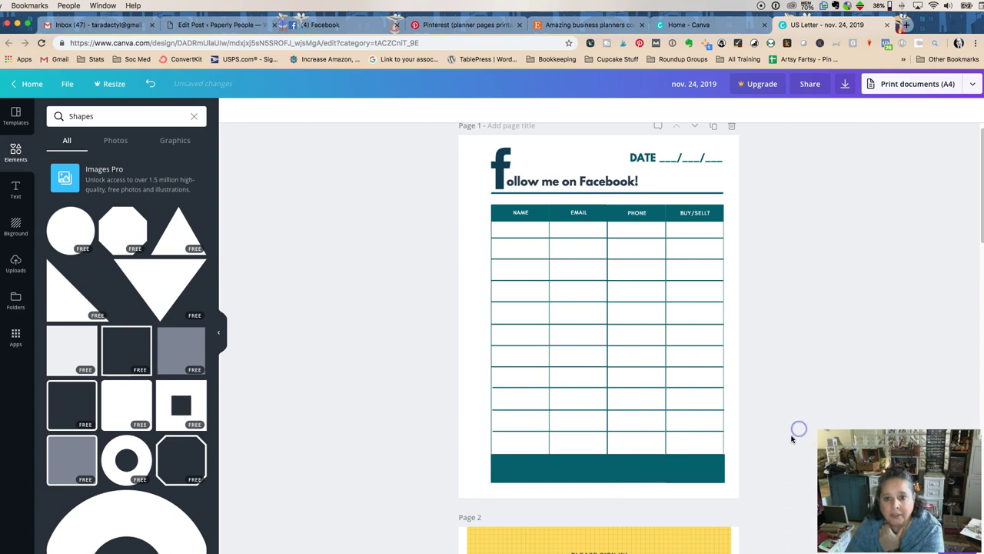
- Look over the sign-in sheets on all the design's pages, comparing page 1 with the others
scroll(785, 472, "down", 15)
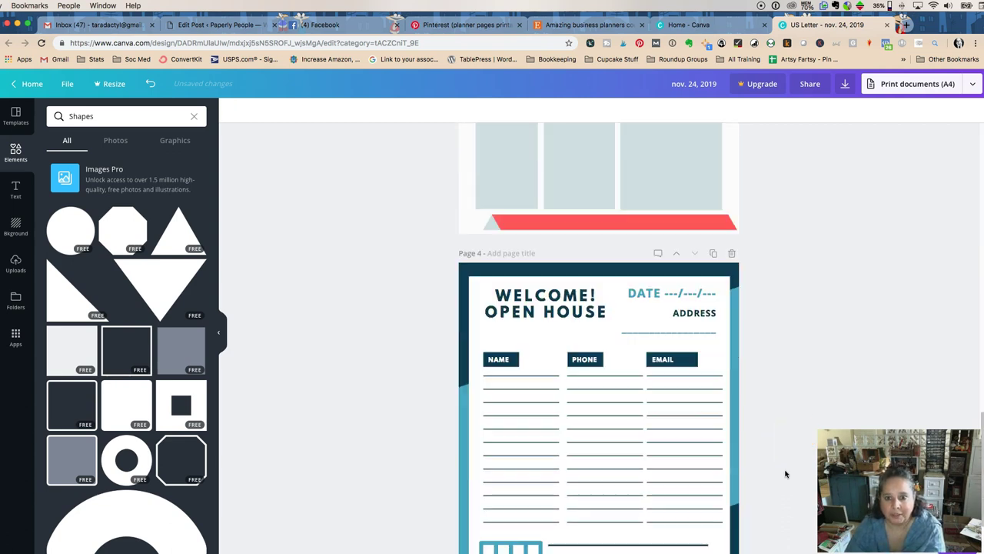
scroll(786, 474, "down", 3)
scroll(786, 473, "up", 18)
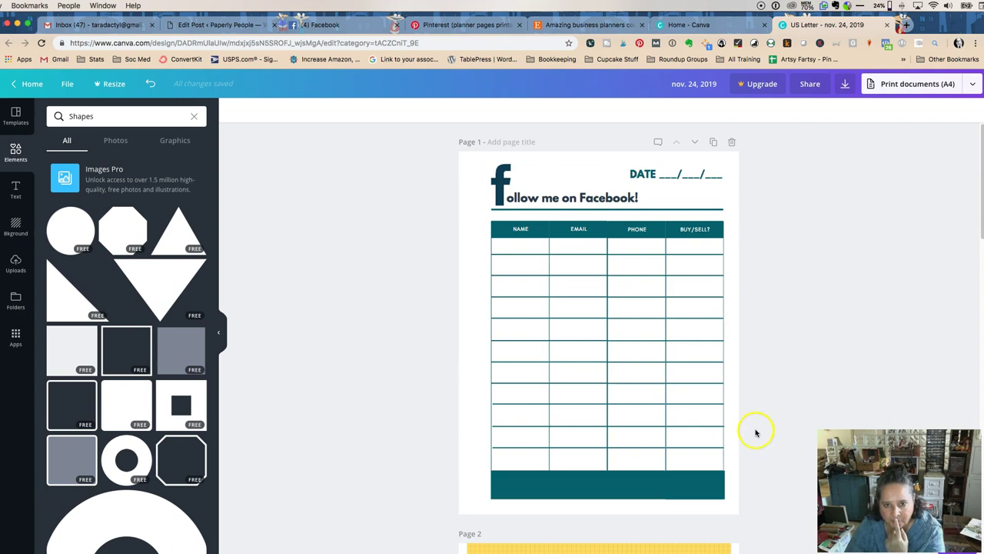
scroll(812, 403, "down", 6)
scroll(802, 402, "up", 2)
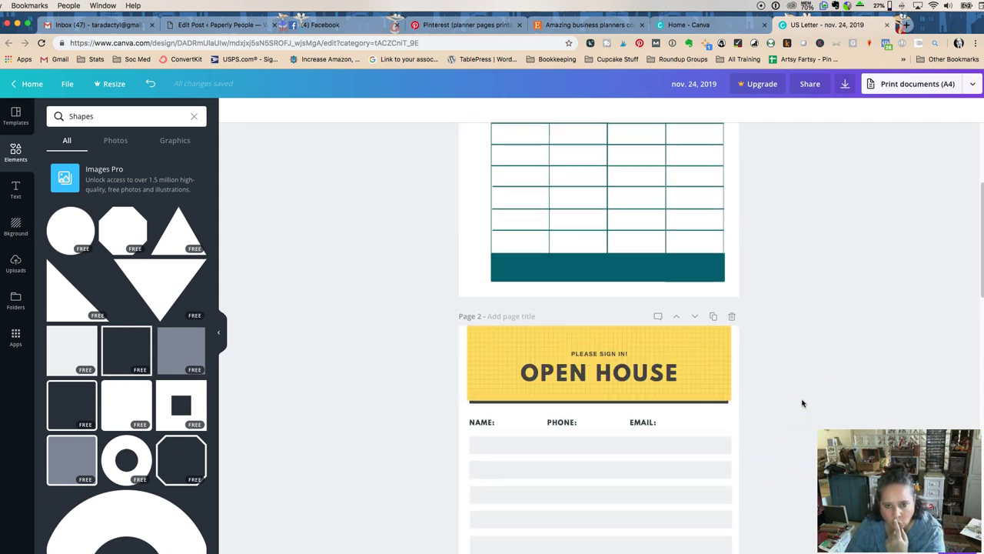
scroll(802, 403, "up", 2)
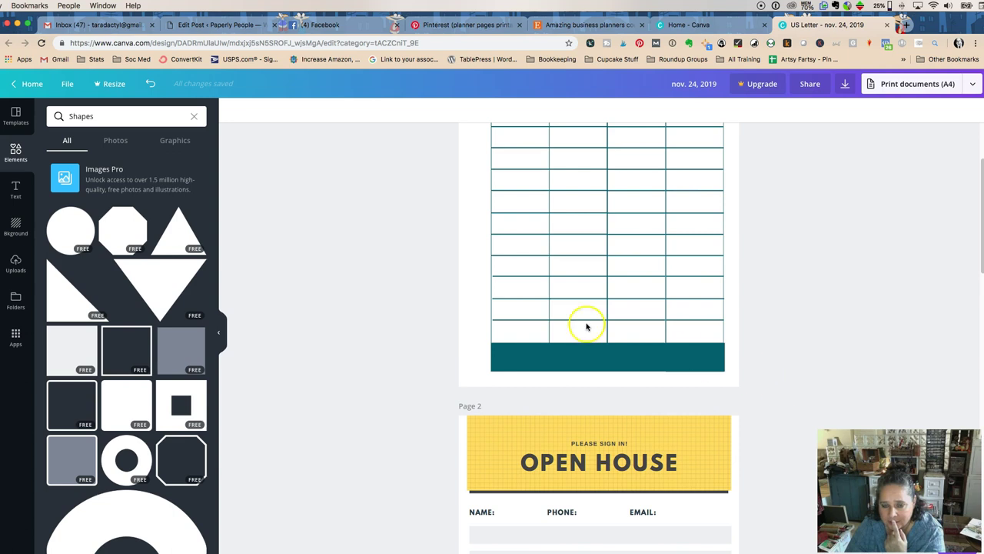
- Shift the NAME column's five lowest row lines to meet the table's left edge, and put the displaced column outline back around the column
left_click(506, 318)
left_click_drag(507, 319, 423, 320)
left_click_drag(520, 331, 517, 223)
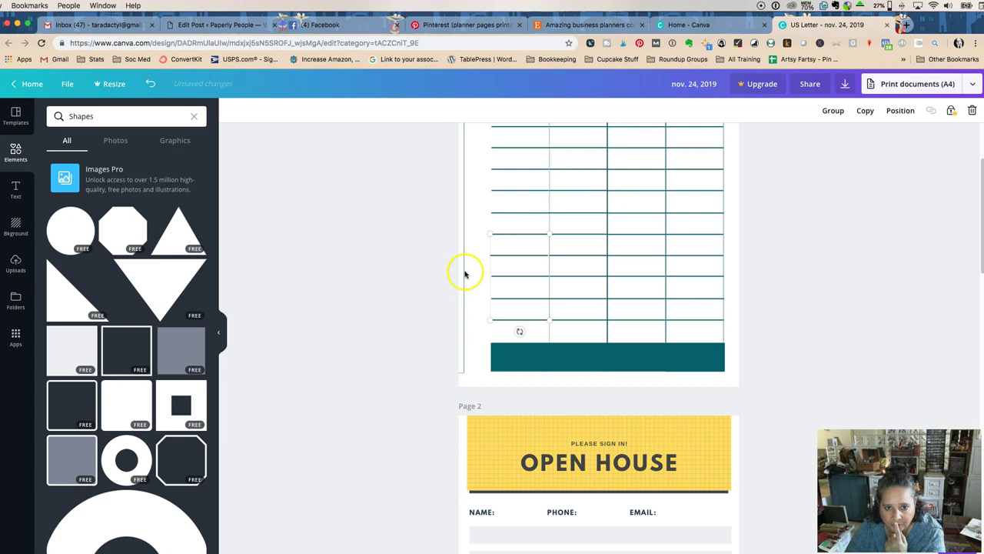
mouse_move(466, 272)
left_mouse_down()
mouse_move(536, 287)
mouse_move(472, 286)
left_mouse_up()
left_click_drag(497, 284, 548, 279)
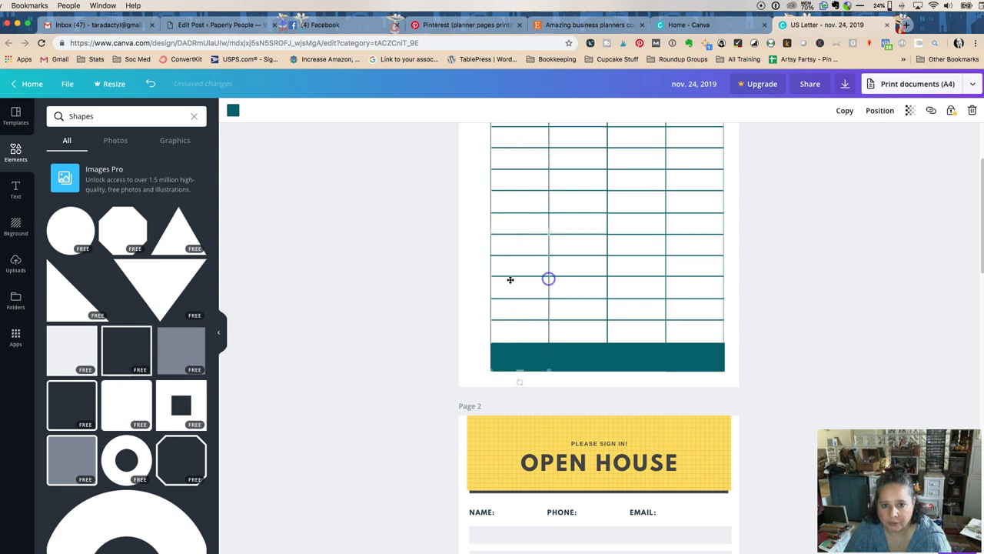
scroll(424, 279, "up", 3)
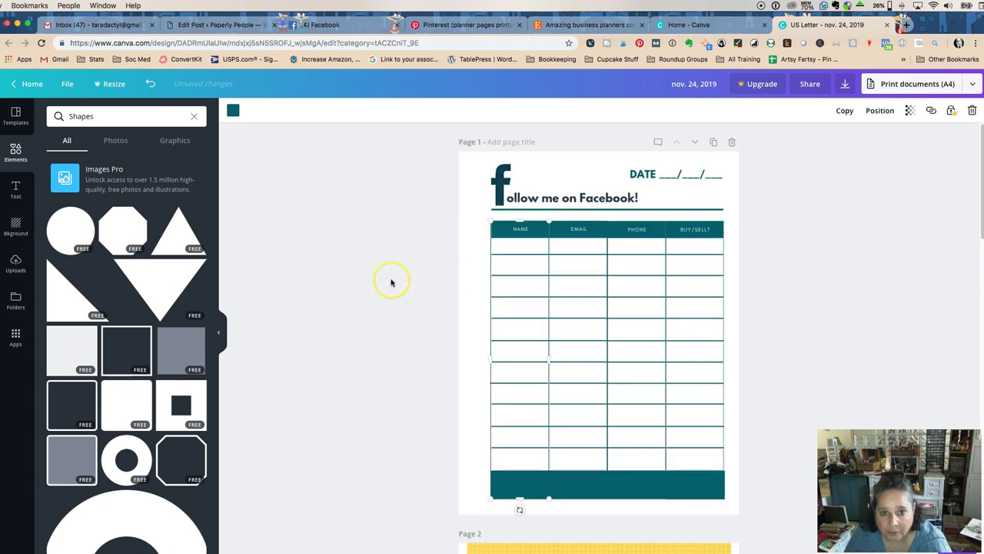
left_click(391, 283)
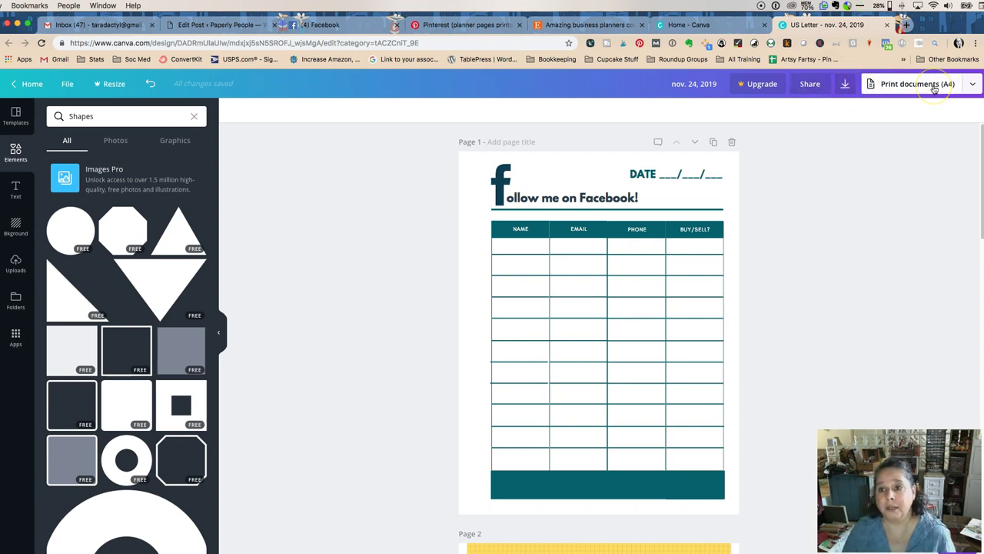
- Download all four pages of the design as a PDF Standard file
left_click(973, 85)
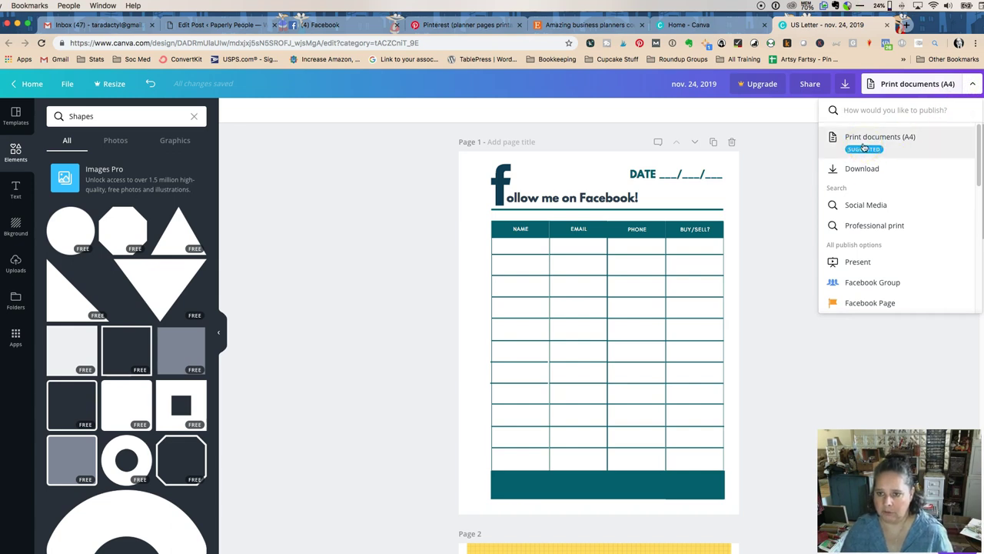
left_click(851, 168)
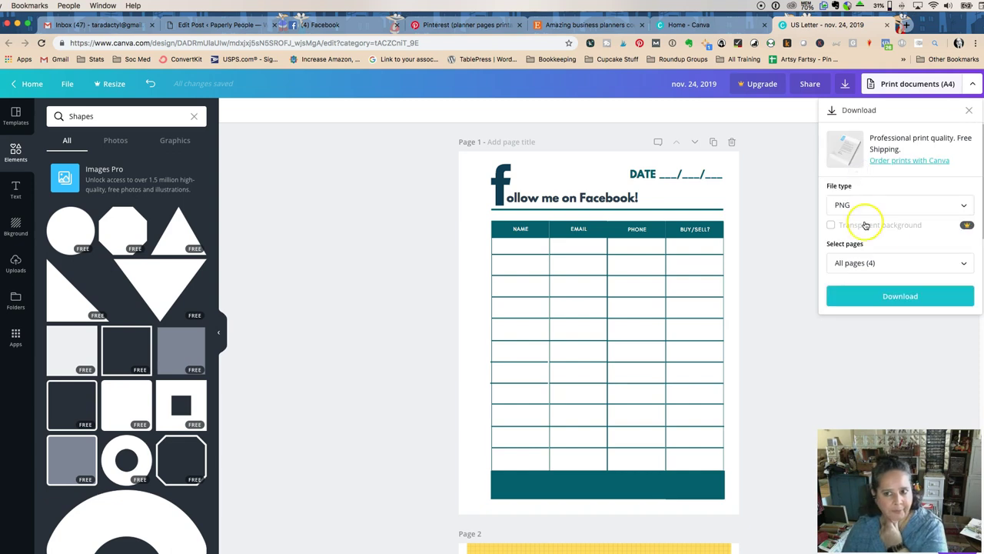
left_click(862, 203)
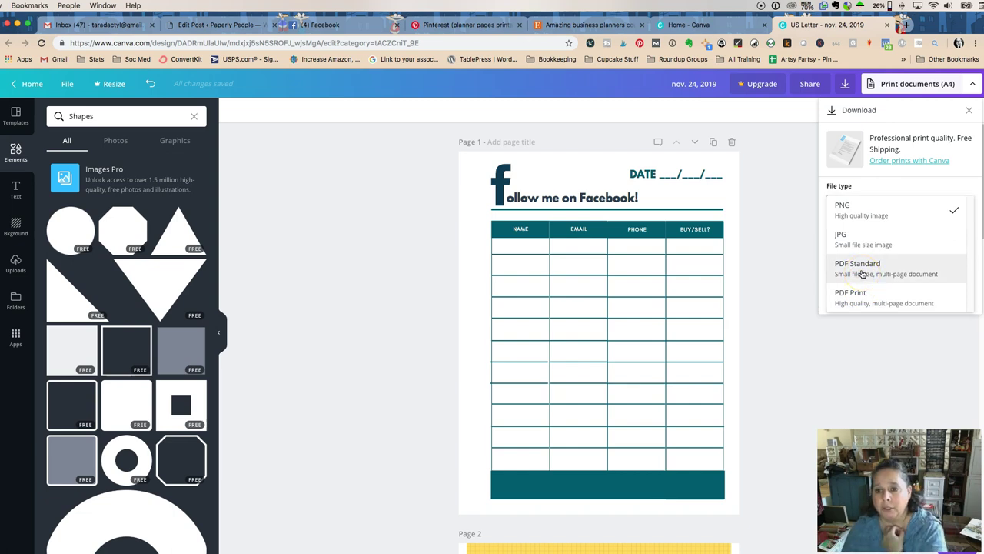
left_click(864, 308)
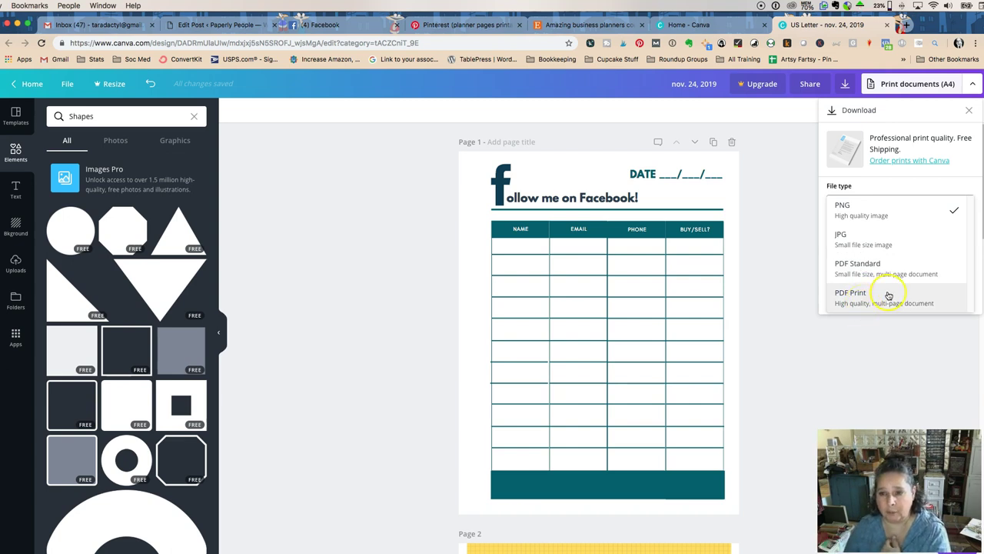
left_click(873, 278)
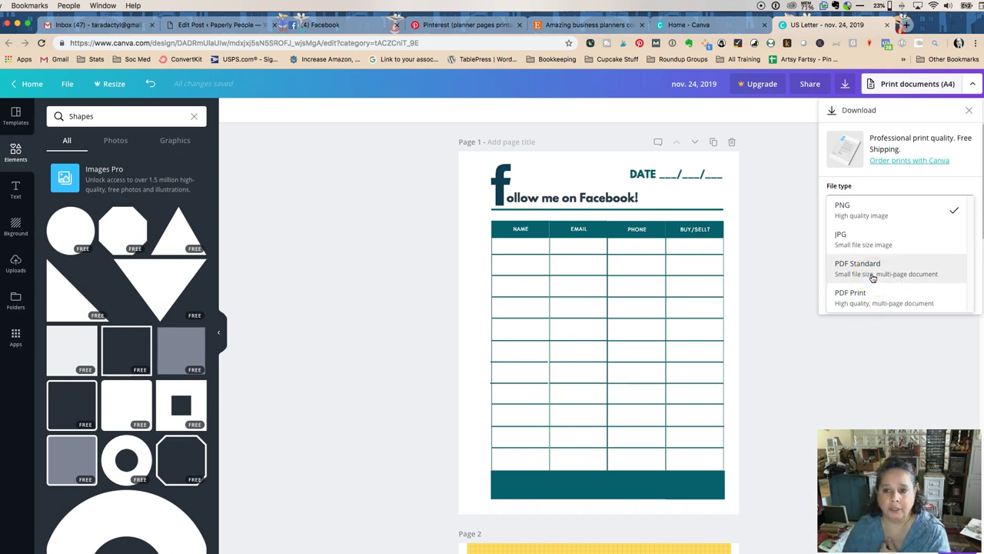
left_click(873, 279)
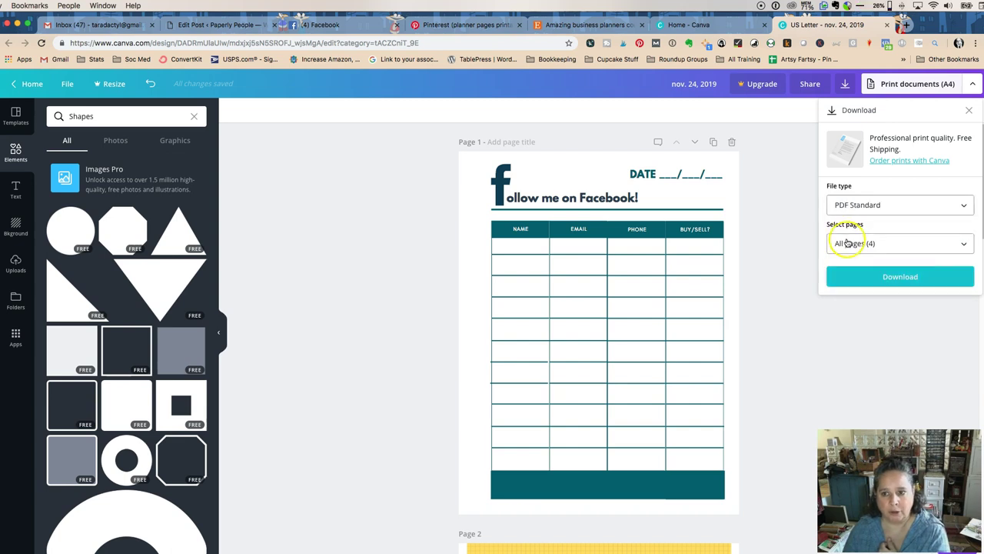
left_click(849, 278)
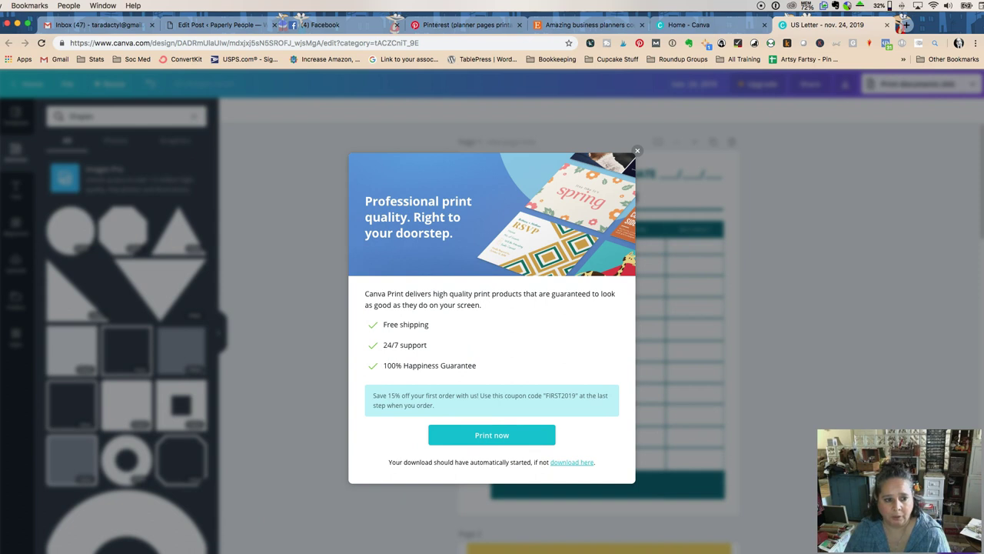
- Open the downloaded nov. 24, 2019 PDF to review its pages, and switch back to the Canva home page
left_click(92, 553)
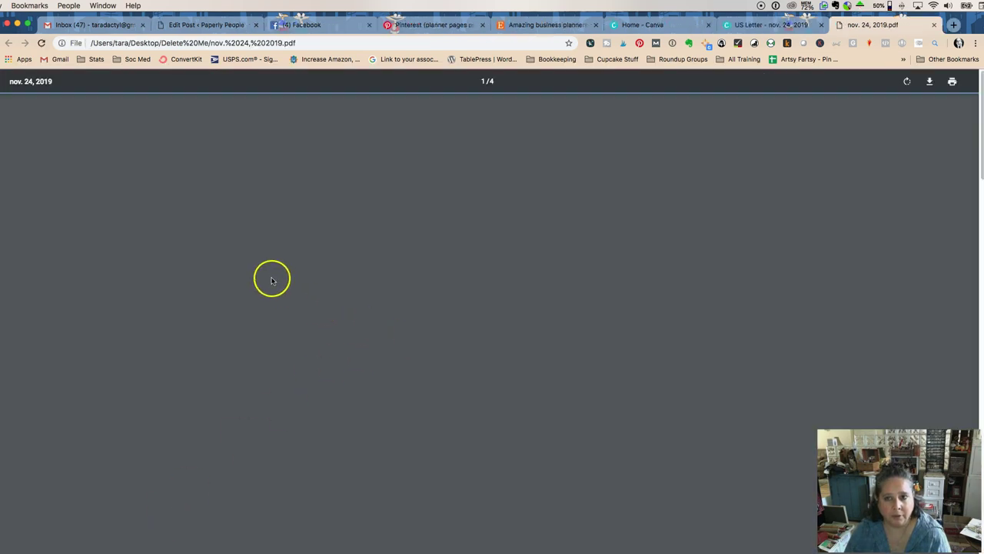
scroll(533, 263, "down", 20)
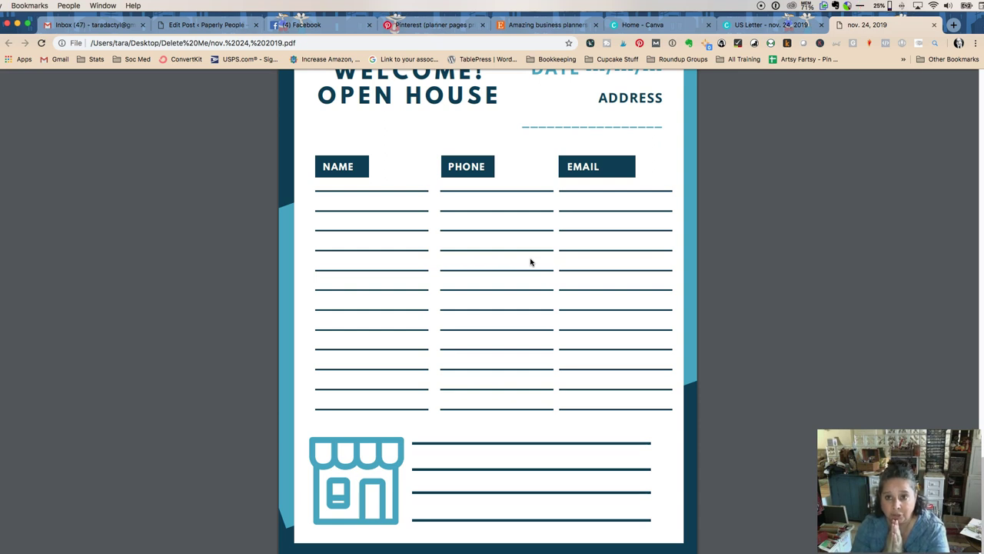
left_click(642, 25)
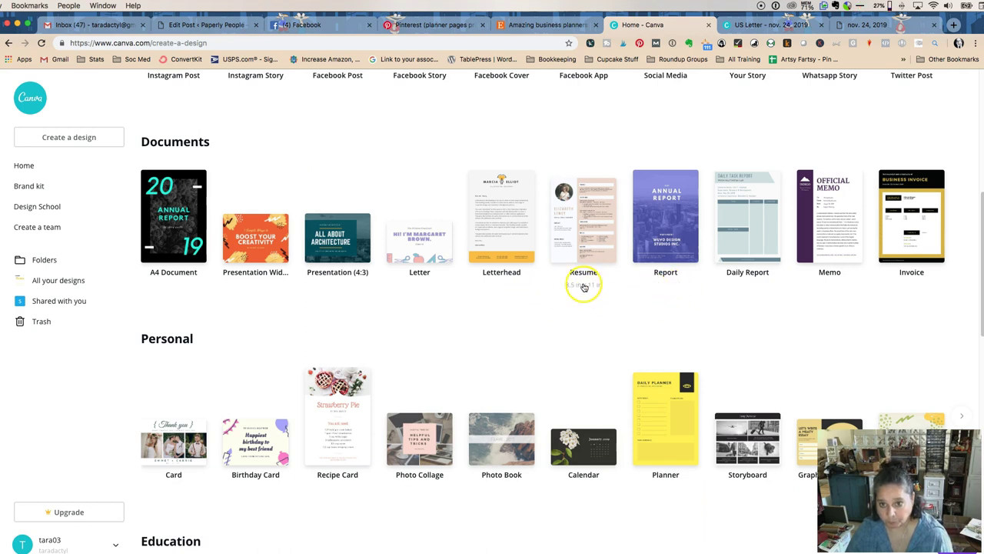